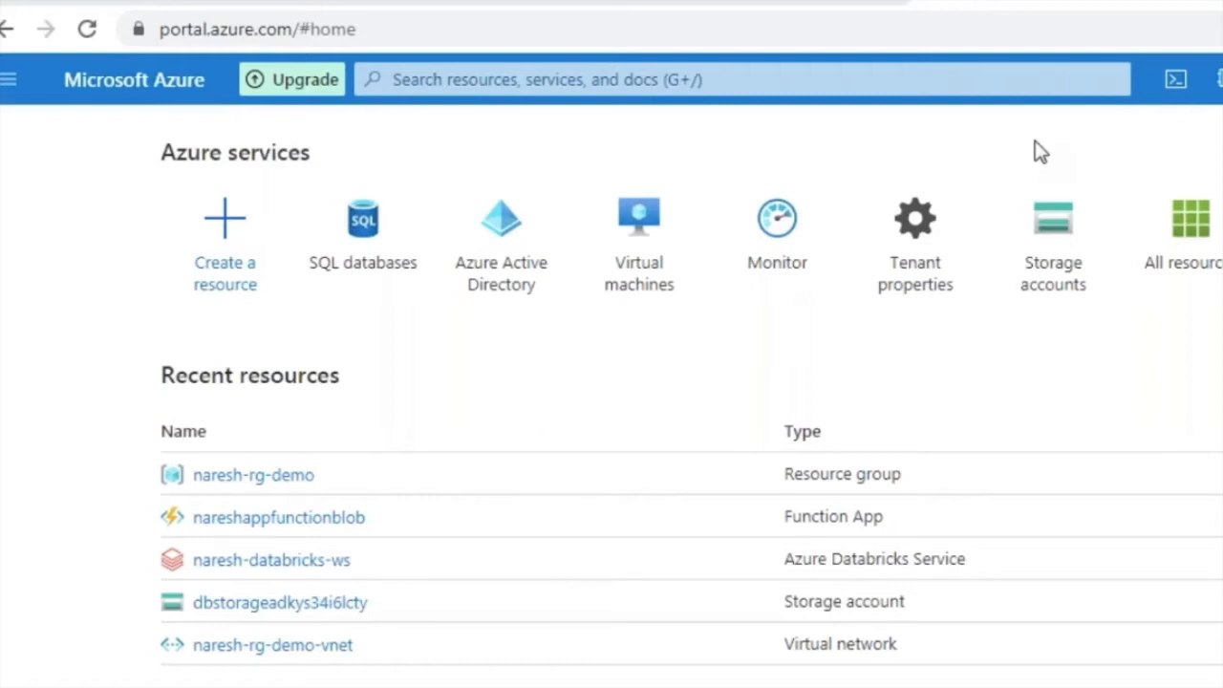
Switch to Notepad++ and start a new note with a row of hash signs followed by the line "what is azure"
{"action": "key", "text": "alt+Tab"}
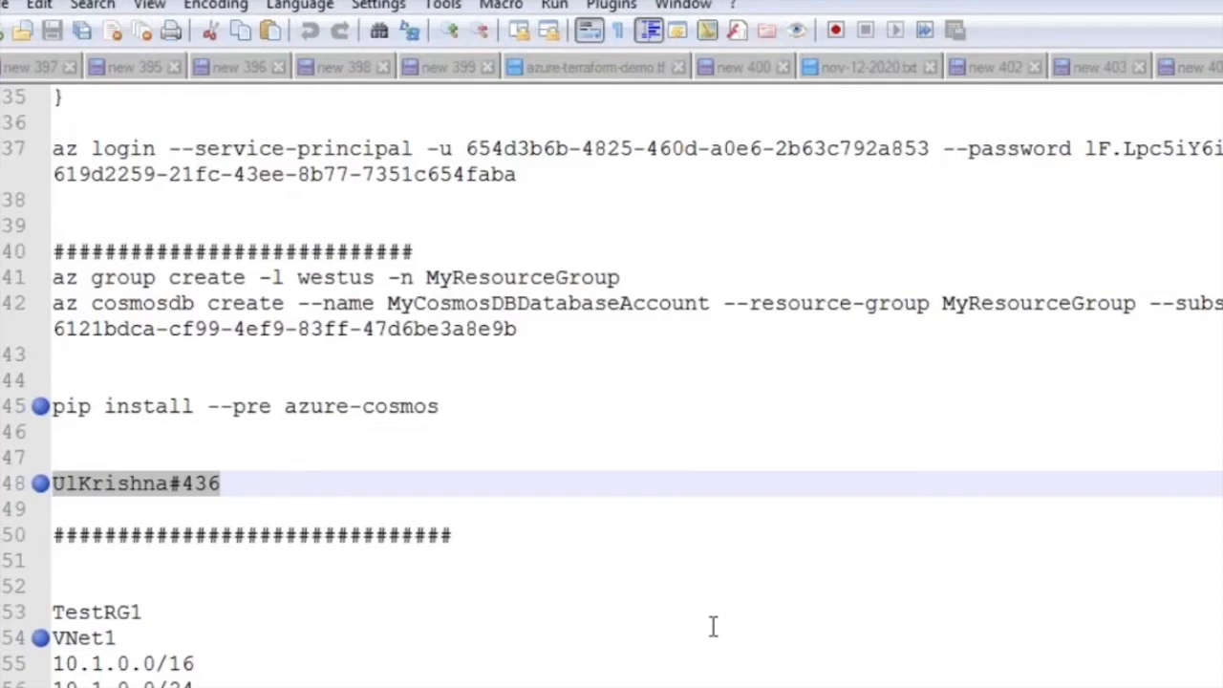
{"action": "key", "text": "ctrl+n"}
{"action": "type", "text": "##############"}
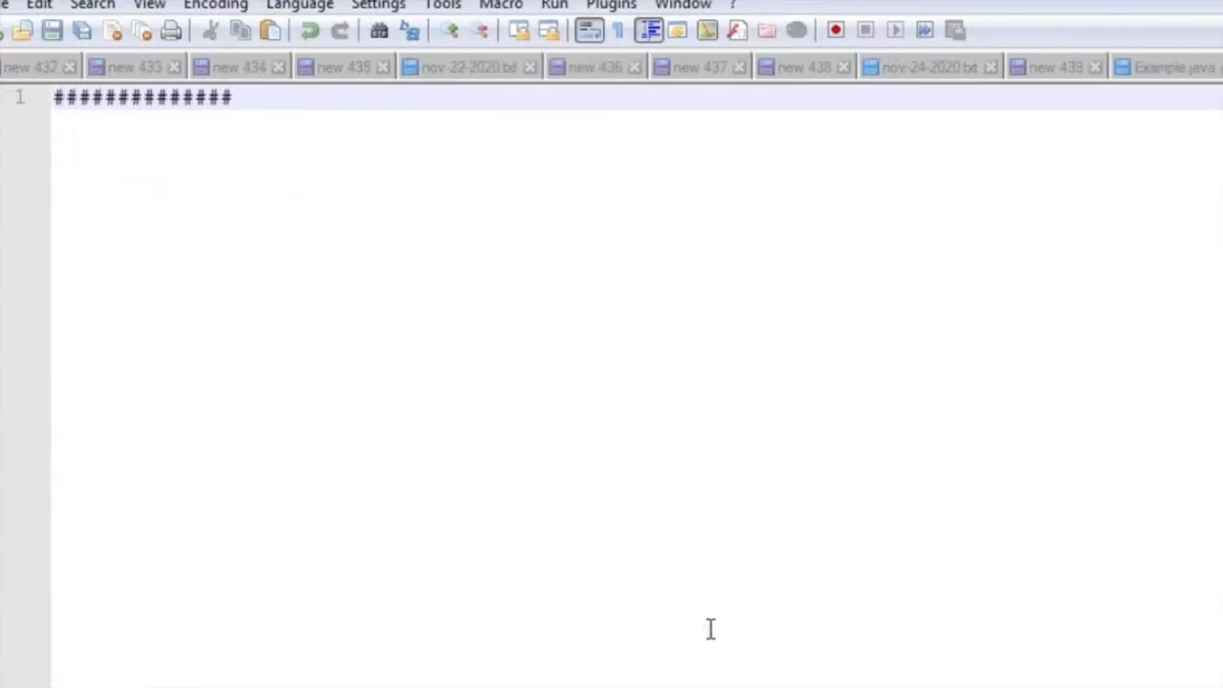
{"action": "key", "text": "Return"}
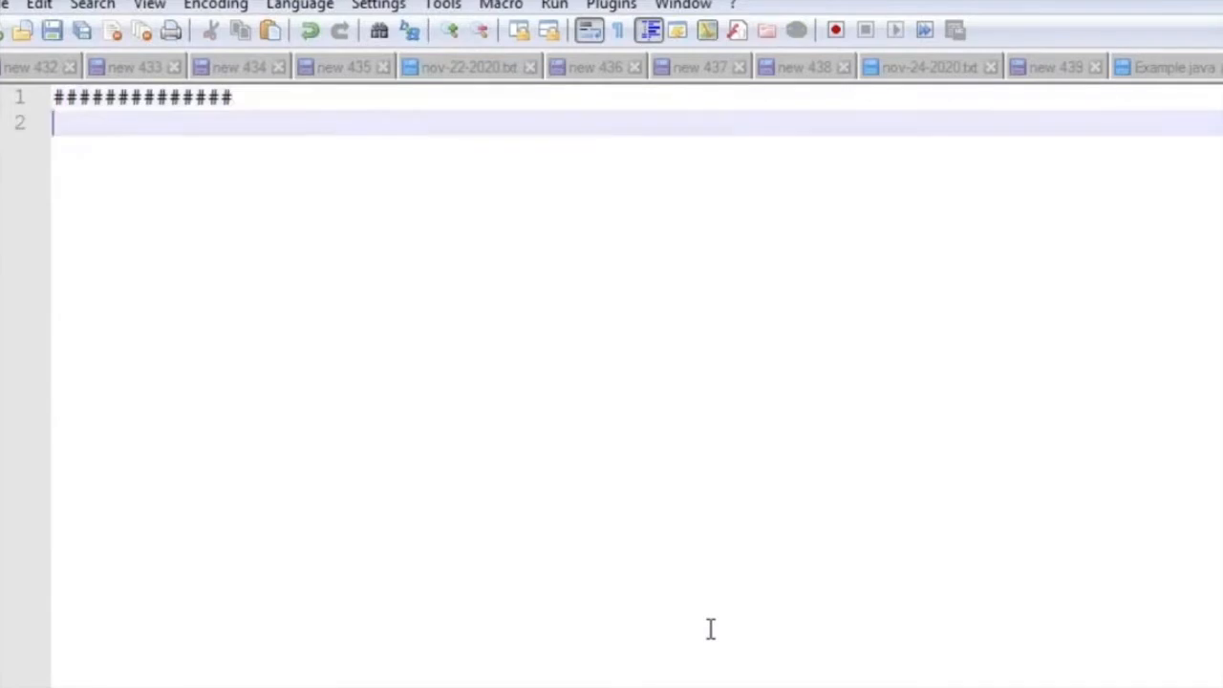
{"action": "type", "text": "what is"}
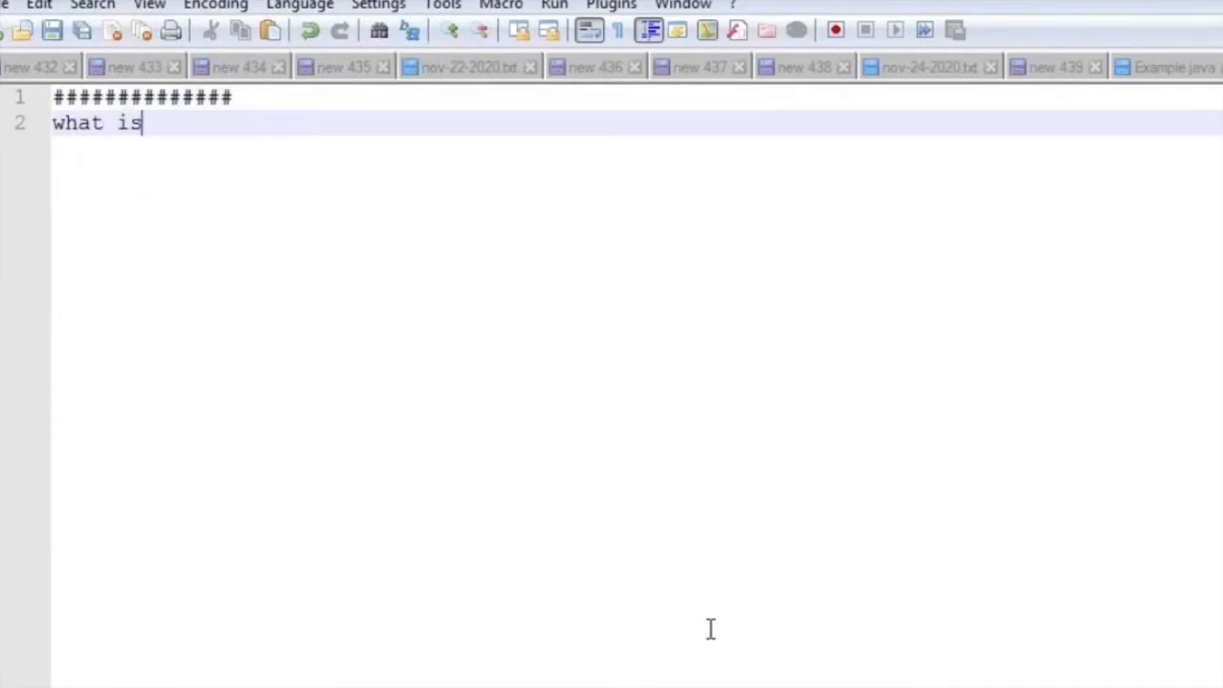
{"action": "type", "text": " azure"}
Switch to the Azure portal and open the Resource groups list
{"action": "key", "text": "alt+Tab"}
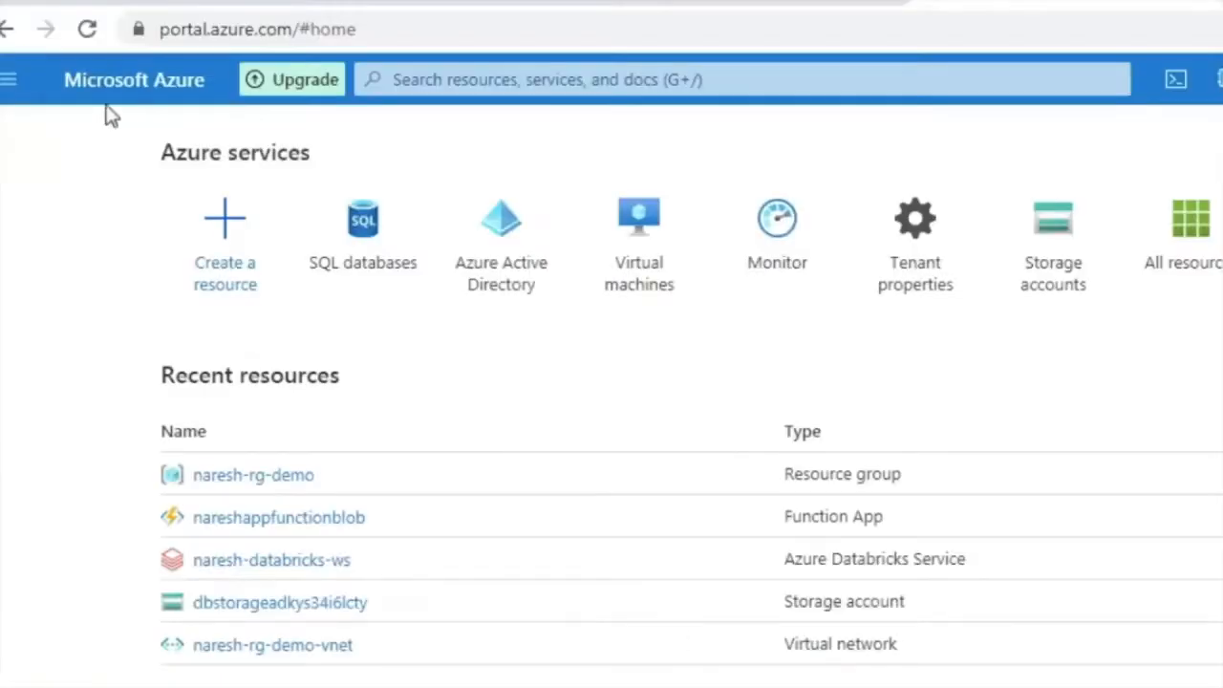
{"action": "left_click", "coordinate": [5, 83]}
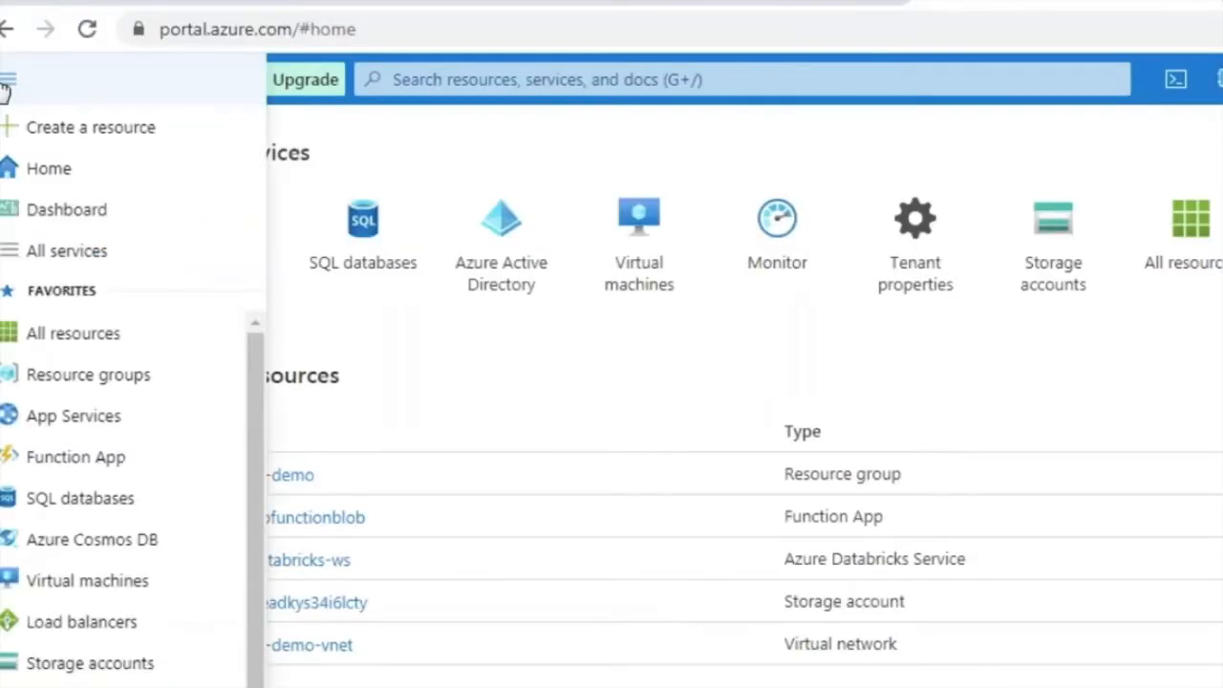
{"action": "left_click", "coordinate": [79, 380]}
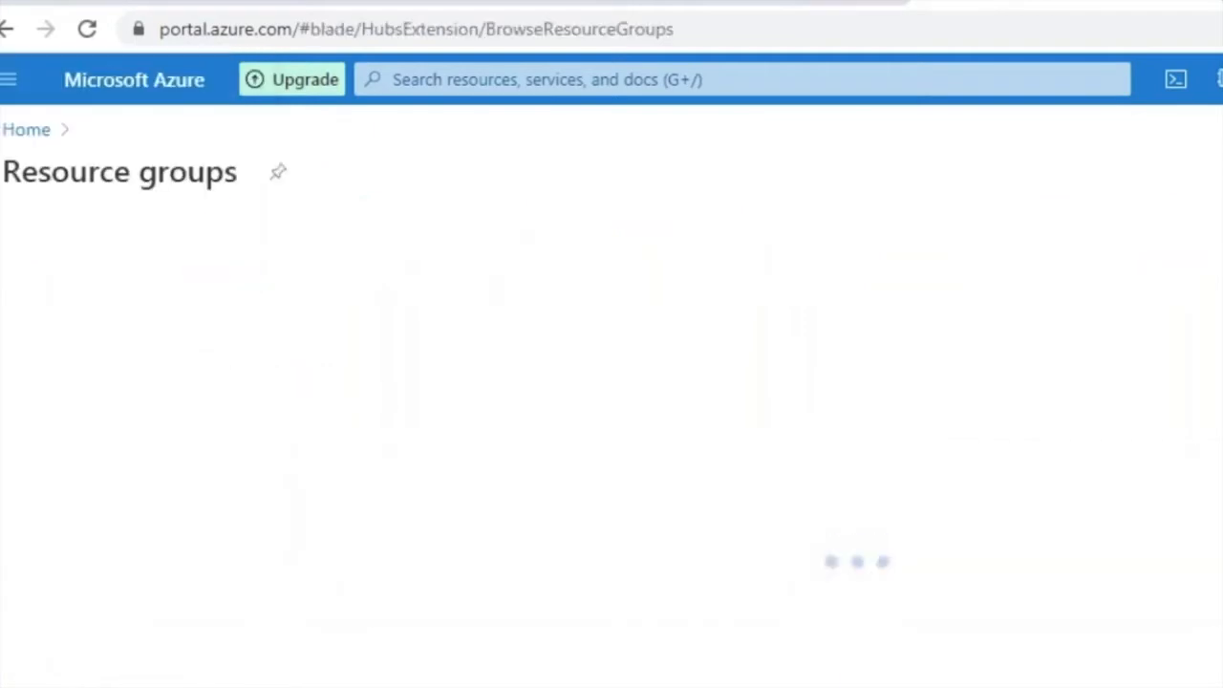
Back in Notepad++, complete the heading as "what is azure resource group?" and leave a blank line below it
{"action": "key", "text": "alt+Tab"}
{"action": "type", "text": "re"}
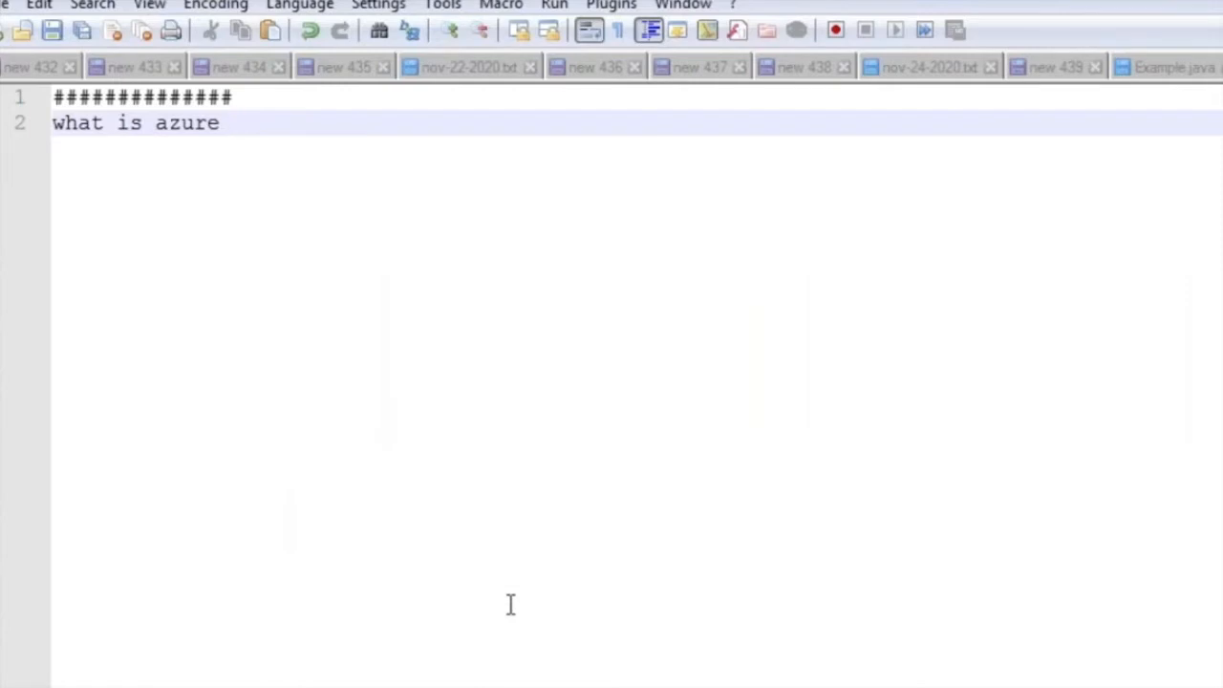
{"action": "type", "text": "source"}
{"action": "key", "text": "BackSpace"}
{"action": "type", "text": "e "}
{"action": "type", "text": "grou"}
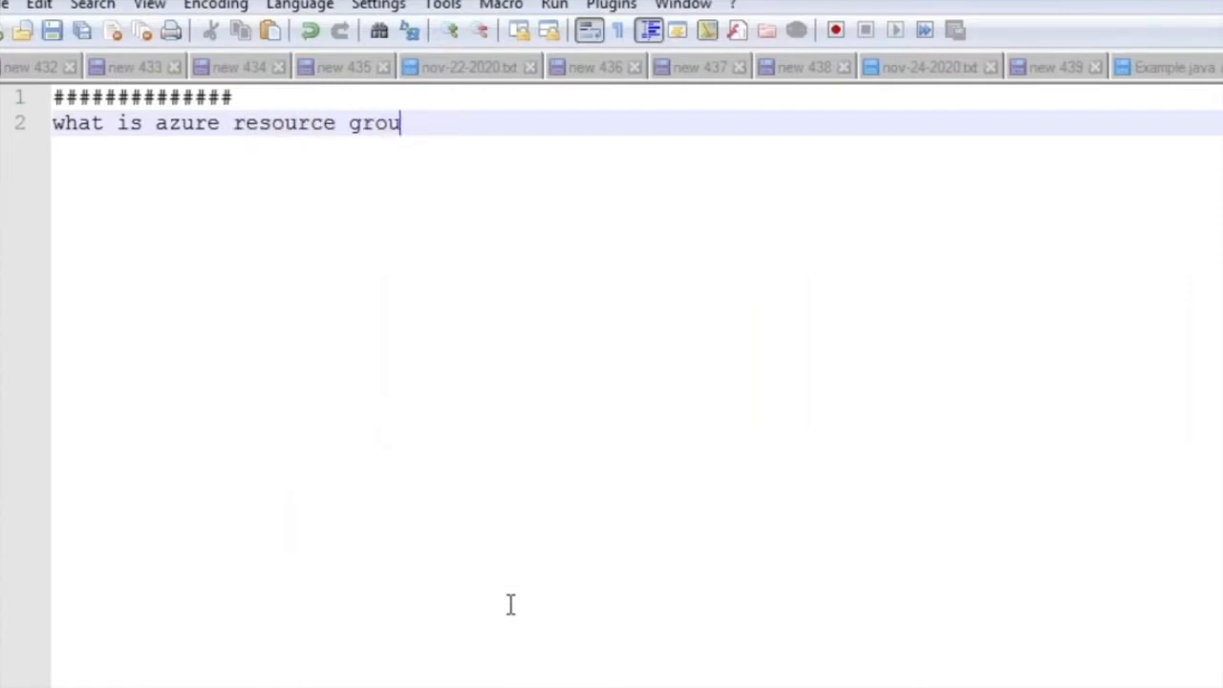
{"action": "type", "text": "p?"}
{"action": "key", "text": "Return"}
{"action": "key", "text": "Return"}
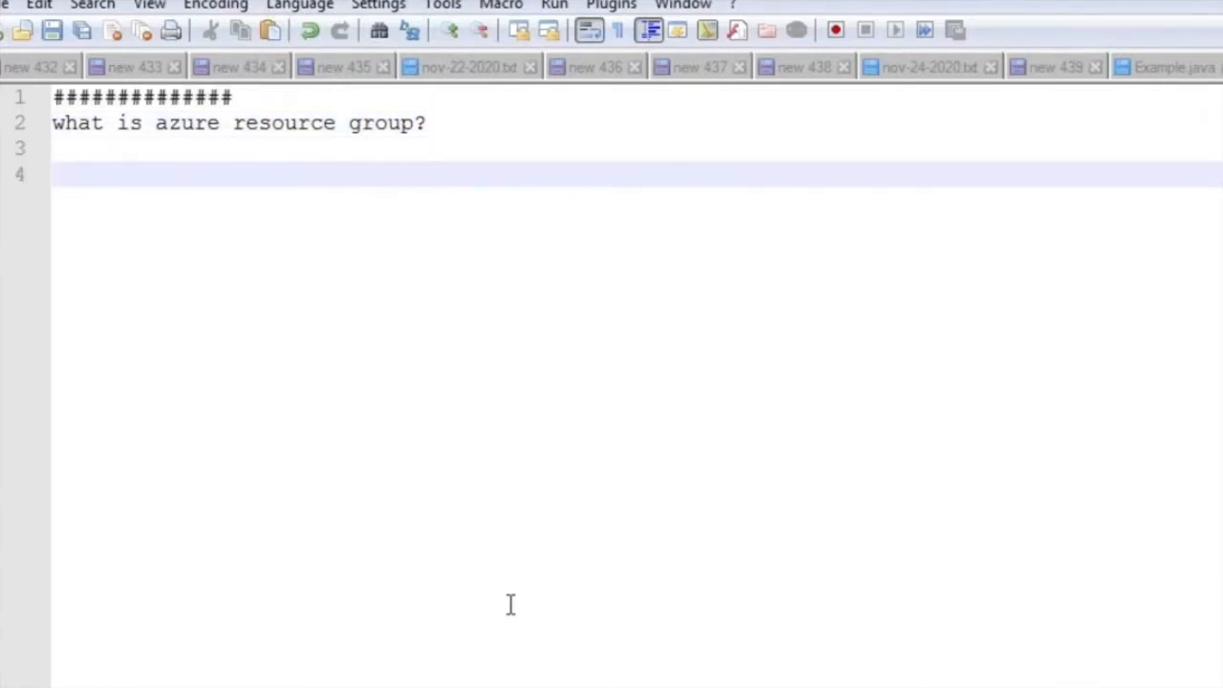
Write the definition "RG is a container that holds related resources for a azure solution" below the heading
{"action": "type", "text": "RG is a container"}
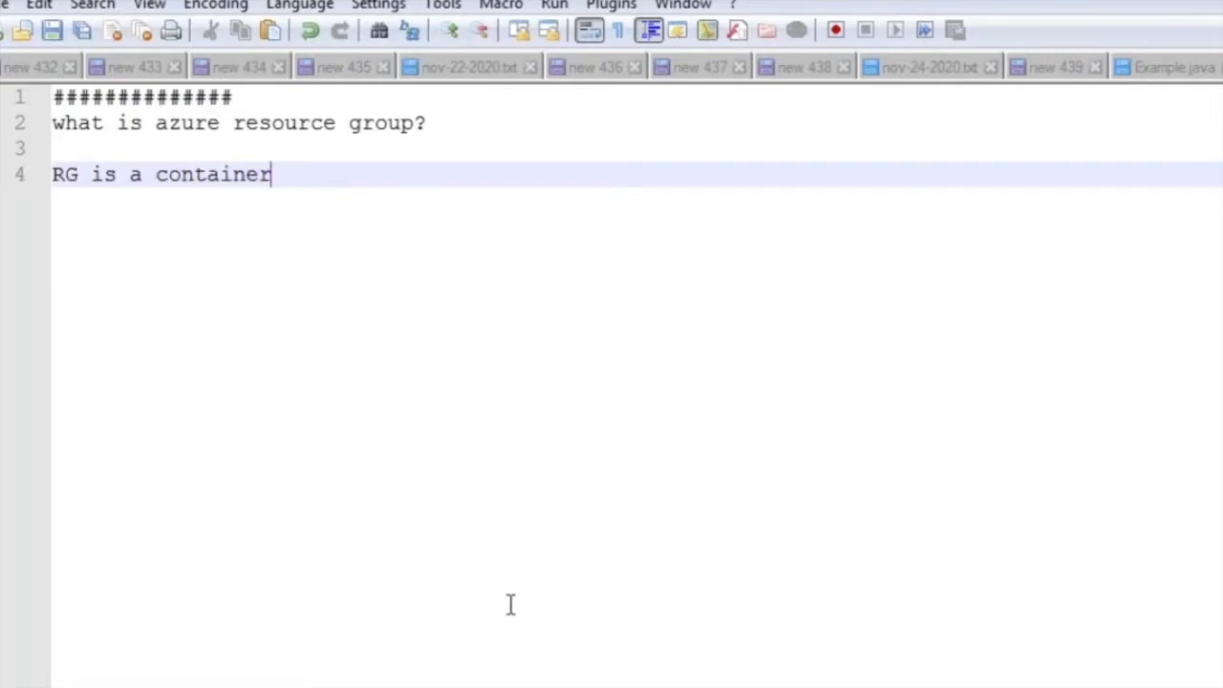
{"action": "type", "text": " that holds related resources "}
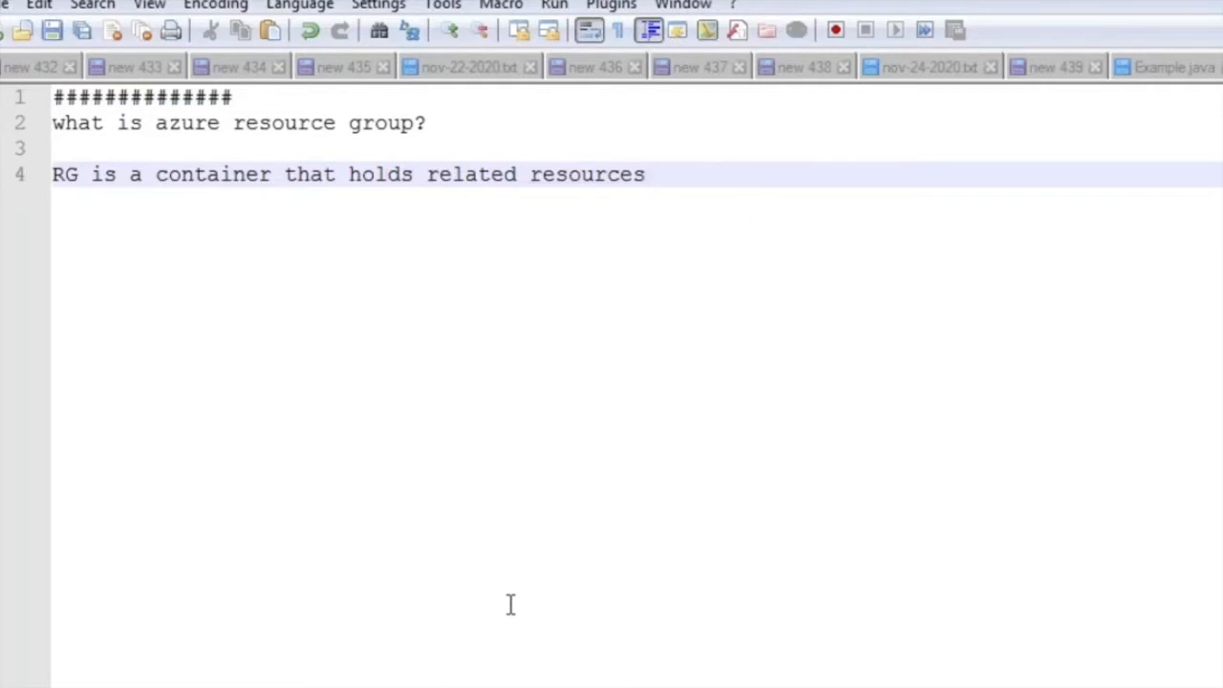
{"action": "type", "text": "for a azure slolut"}
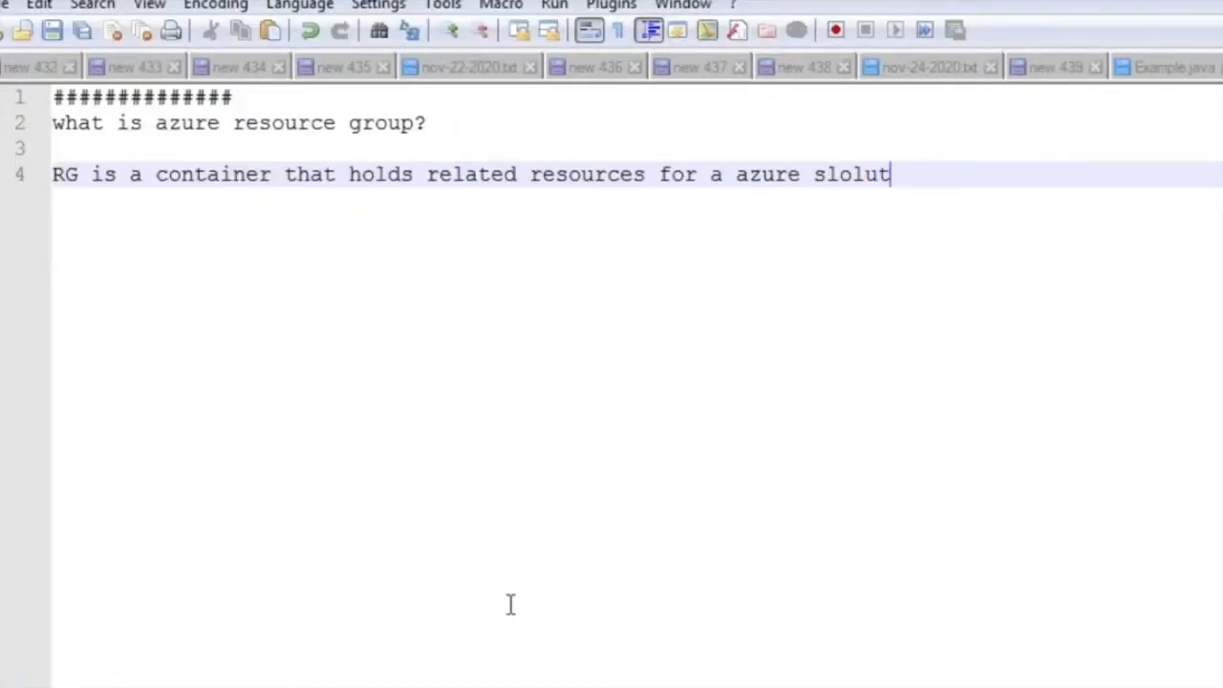
{"action": "key", "text": "BackSpace"}
{"action": "key", "text": "BackSpace"}
{"action": "key", "text": "BackSpace"}
{"action": "key", "text": "BackSpace"}
{"action": "key", "text": "BackSpace"}
{"action": "type", "text": "olution"}
{"action": "key", "text": "Return"}
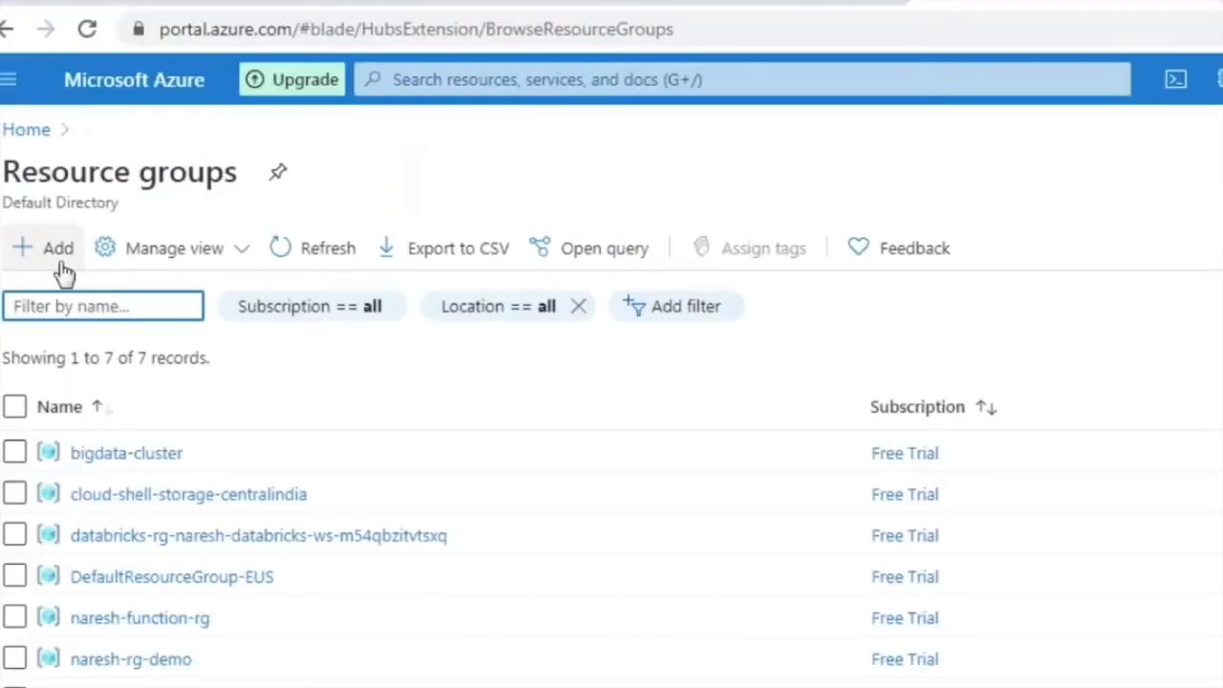
Switch to the Azure portal, begin creating a new resource group and read the resource group description
{"action": "left_click", "coordinate": [8, 79]}
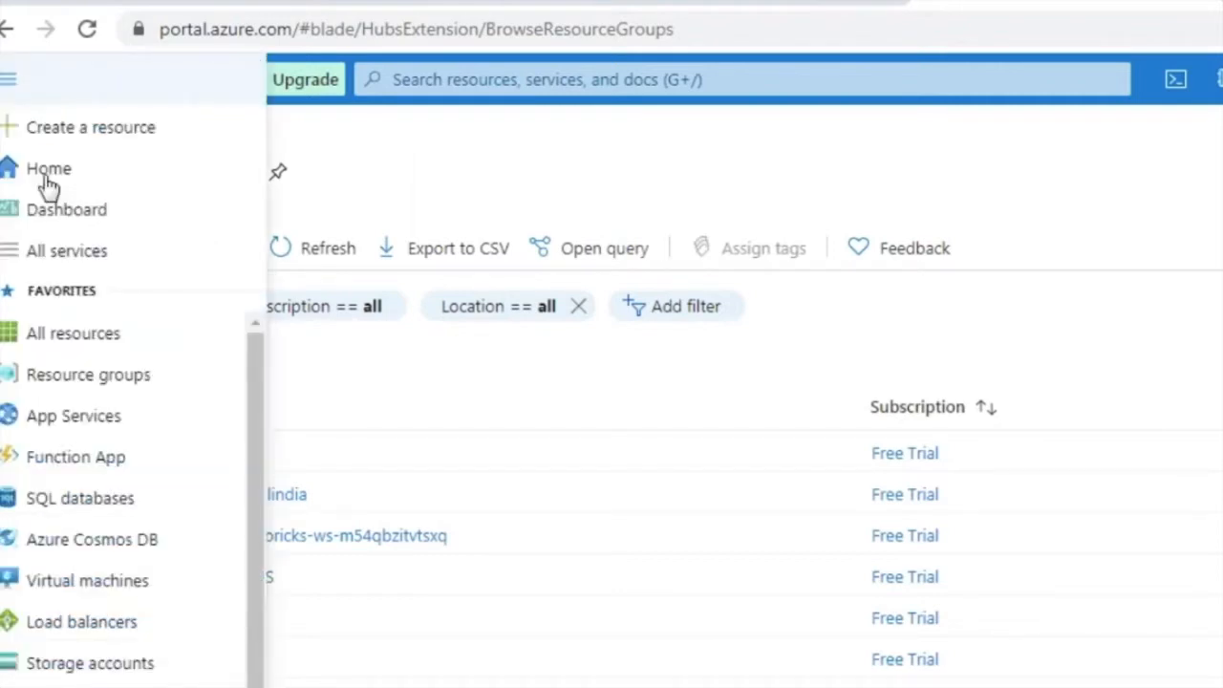
{"action": "left_click", "coordinate": [822, 172]}
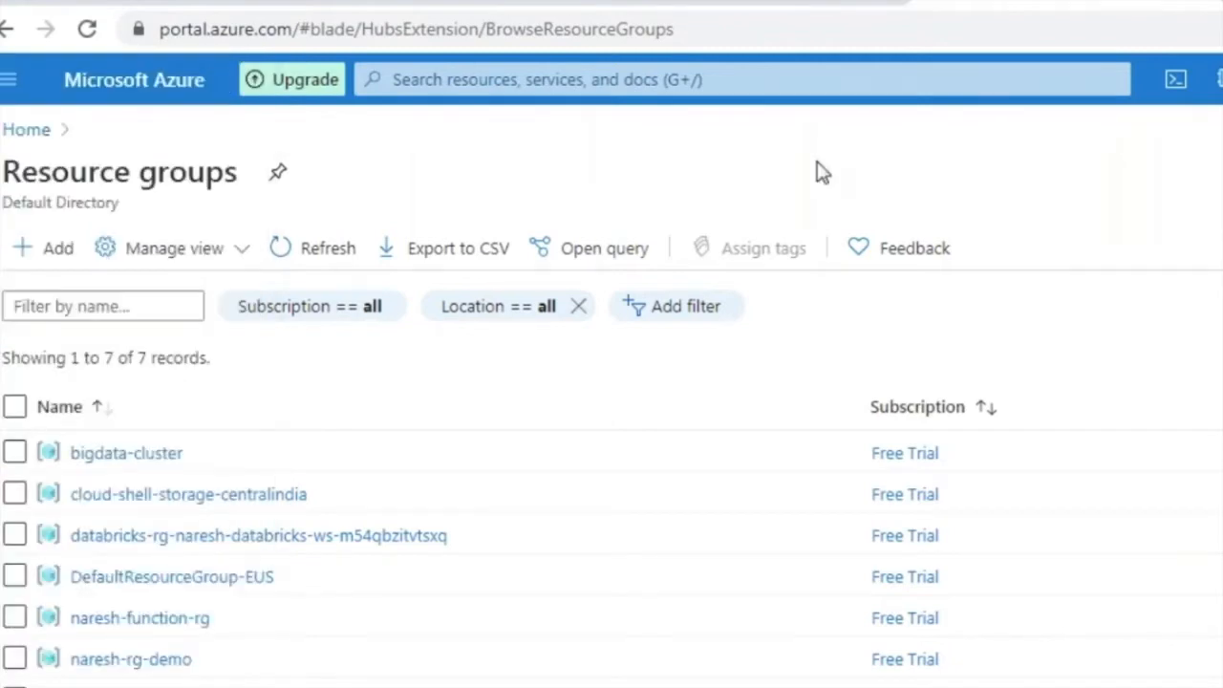
{"action": "left_click", "coordinate": [55, 250]}
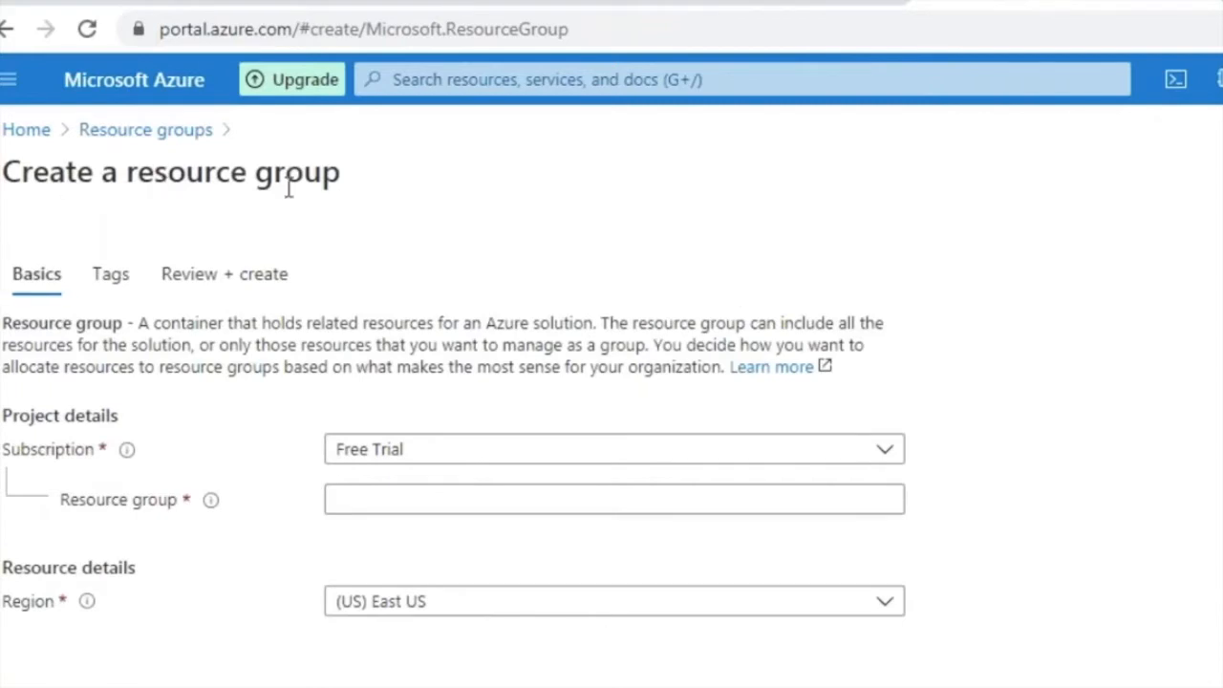
{"action": "left_click_drag", "start_coordinate": [143, 323], "coordinate": [560, 405]}
{"action": "left_click", "coordinate": [468, 396]}
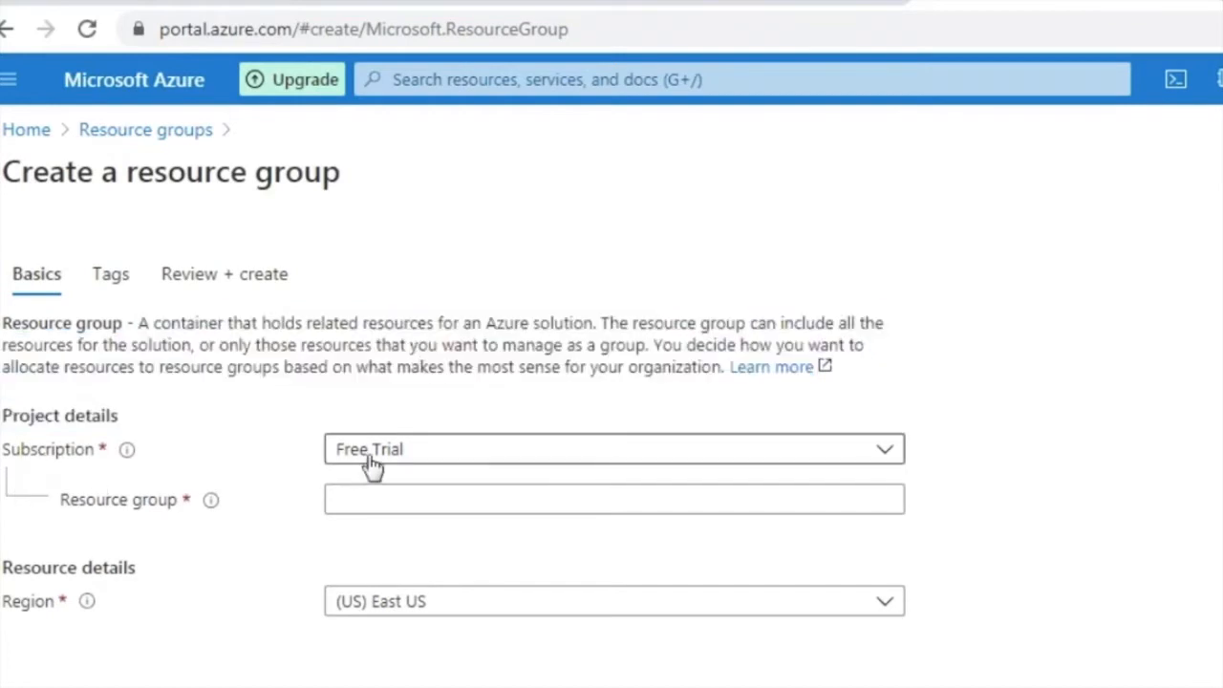
Try azure-6am and Azure^ as the resource group name
{"action": "left_click", "coordinate": [421, 500]}
{"action": "type", "text": "a"}
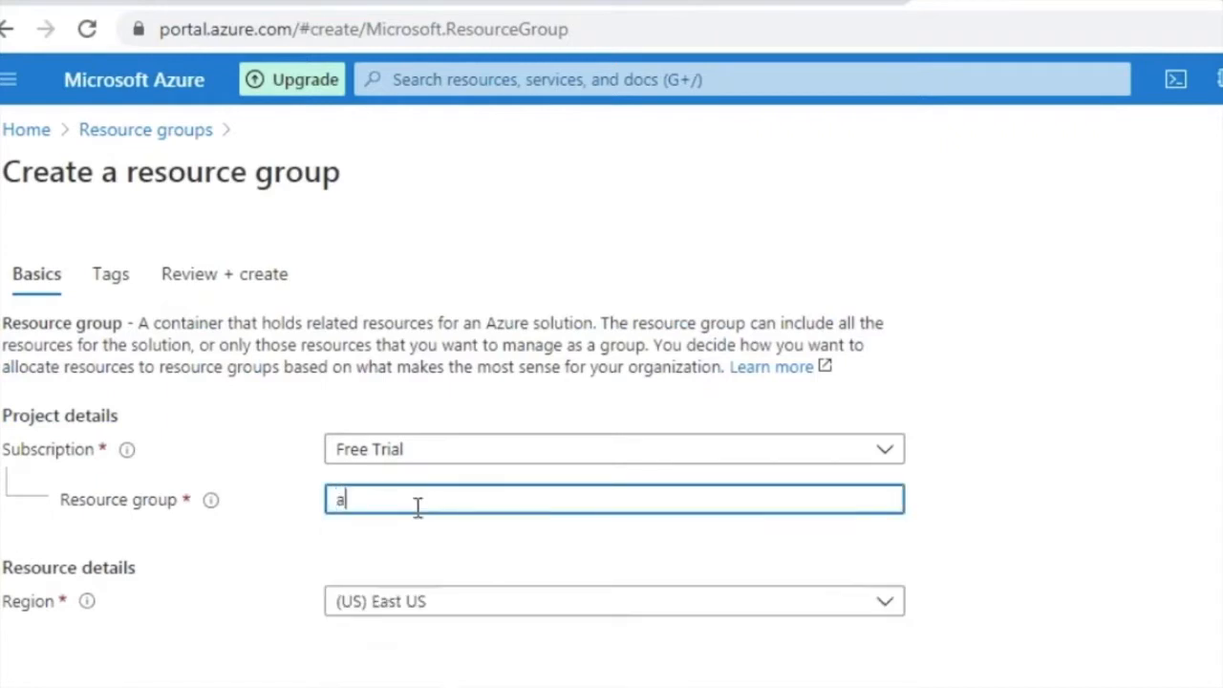
{"action": "type", "text": "zure-"}
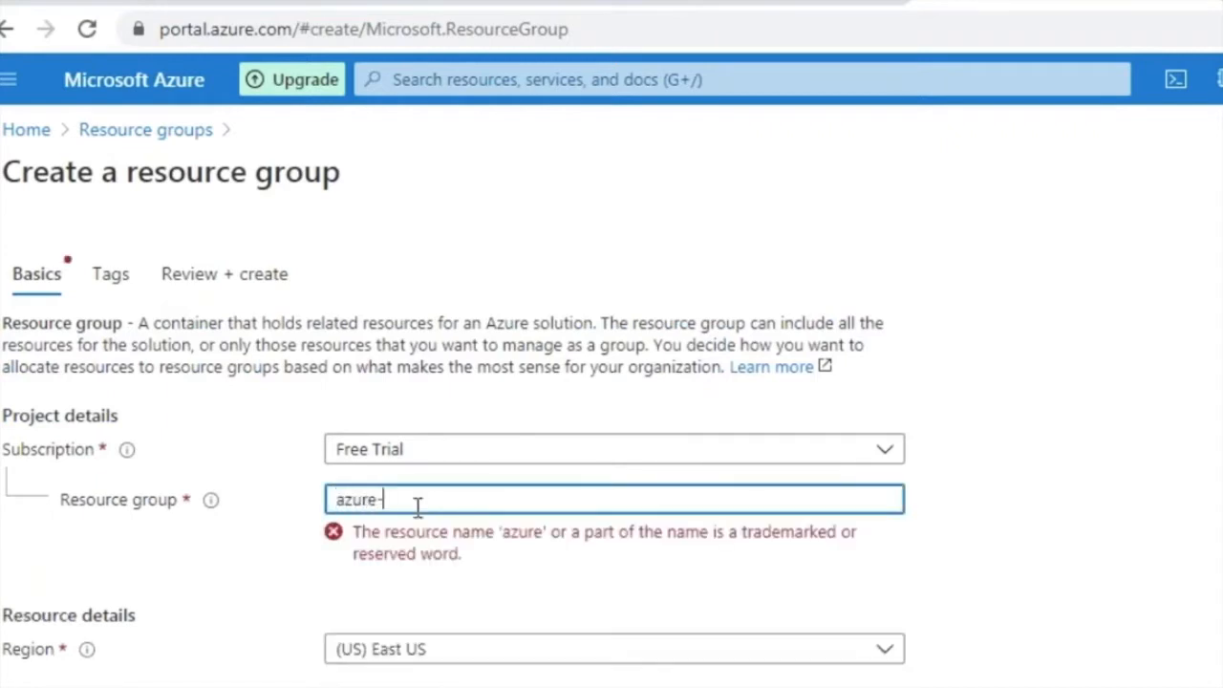
{"action": "type", "text": "6am"}
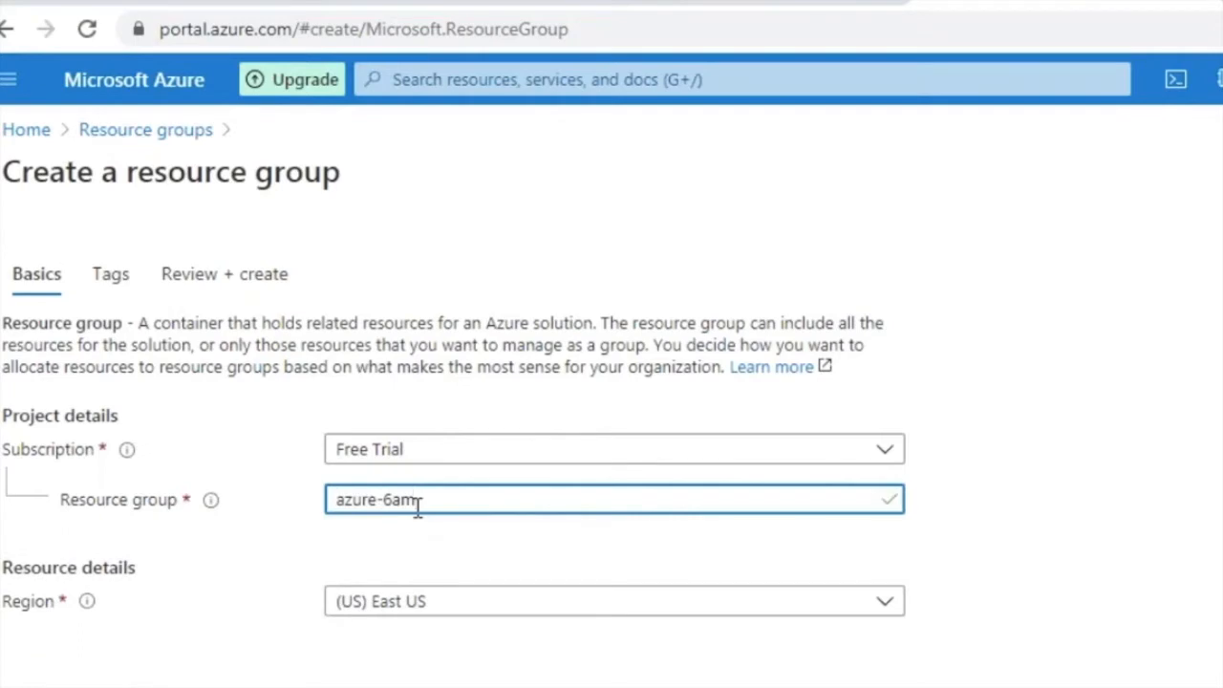
{"action": "key", "text": "ctrl+a"}
{"action": "type", "text": "Azure^"}
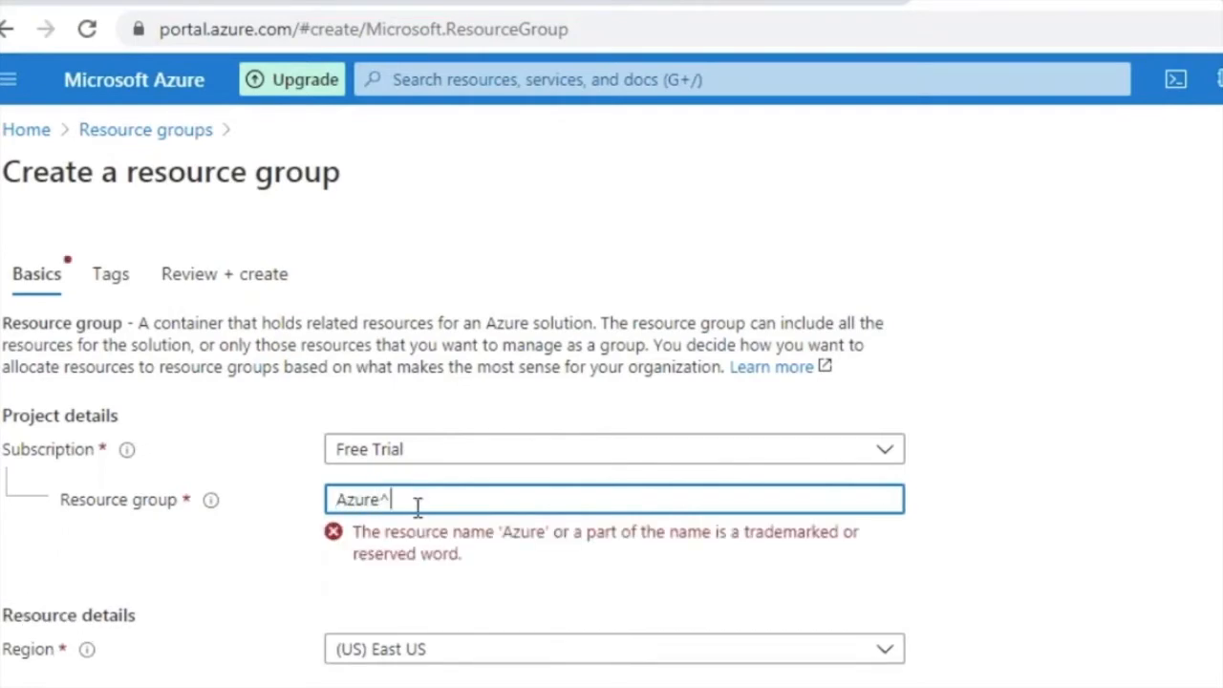
Try azure-6am-rg and Azure as the resource group name
{"action": "key", "text": "ctrl+a"}
{"action": "type", "text": "az"}
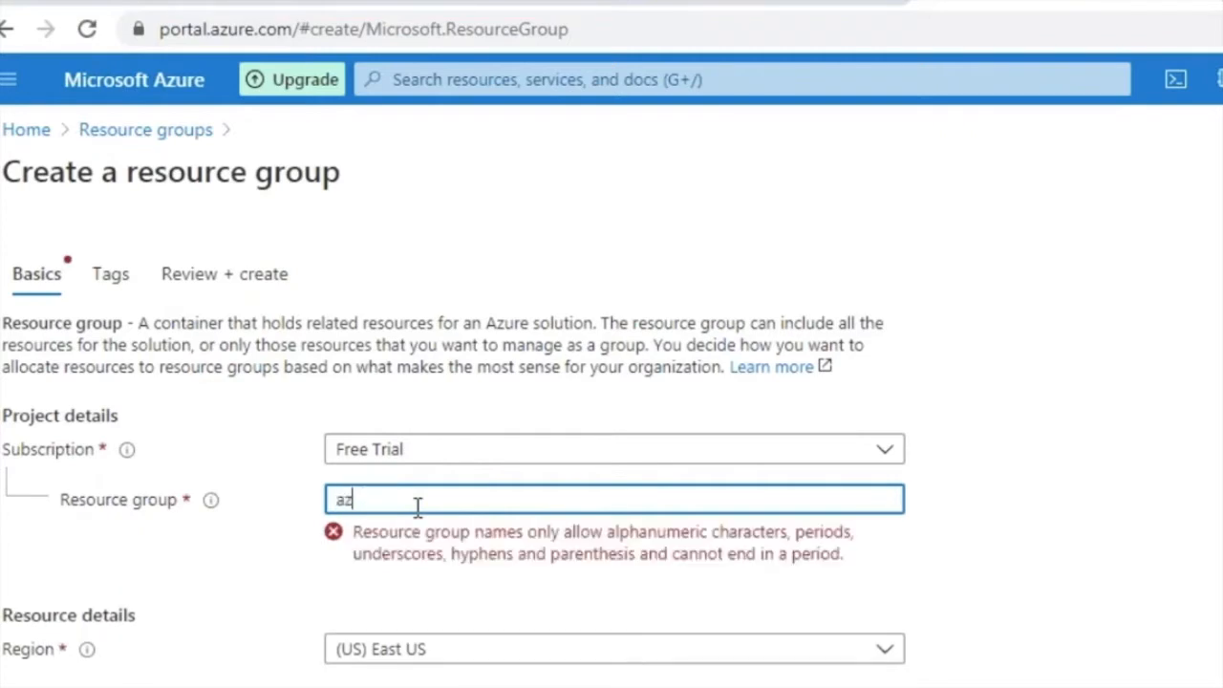
{"action": "type", "text": "ure-6"}
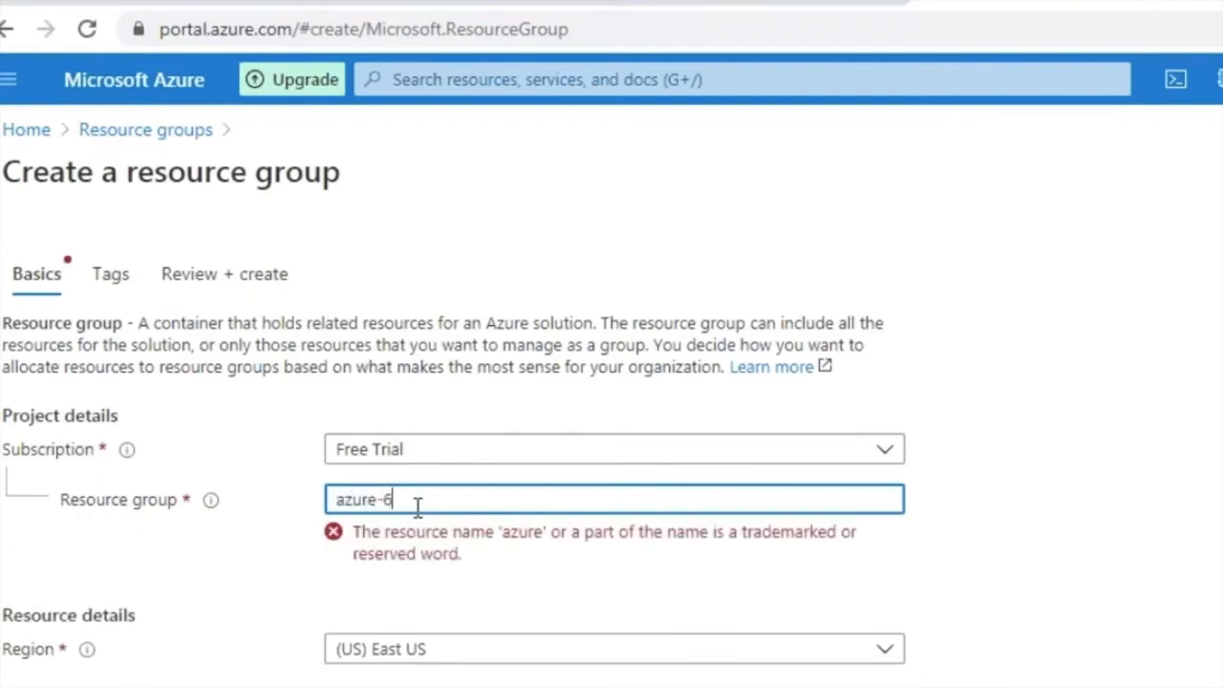
{"action": "type", "text": "am-rg"}
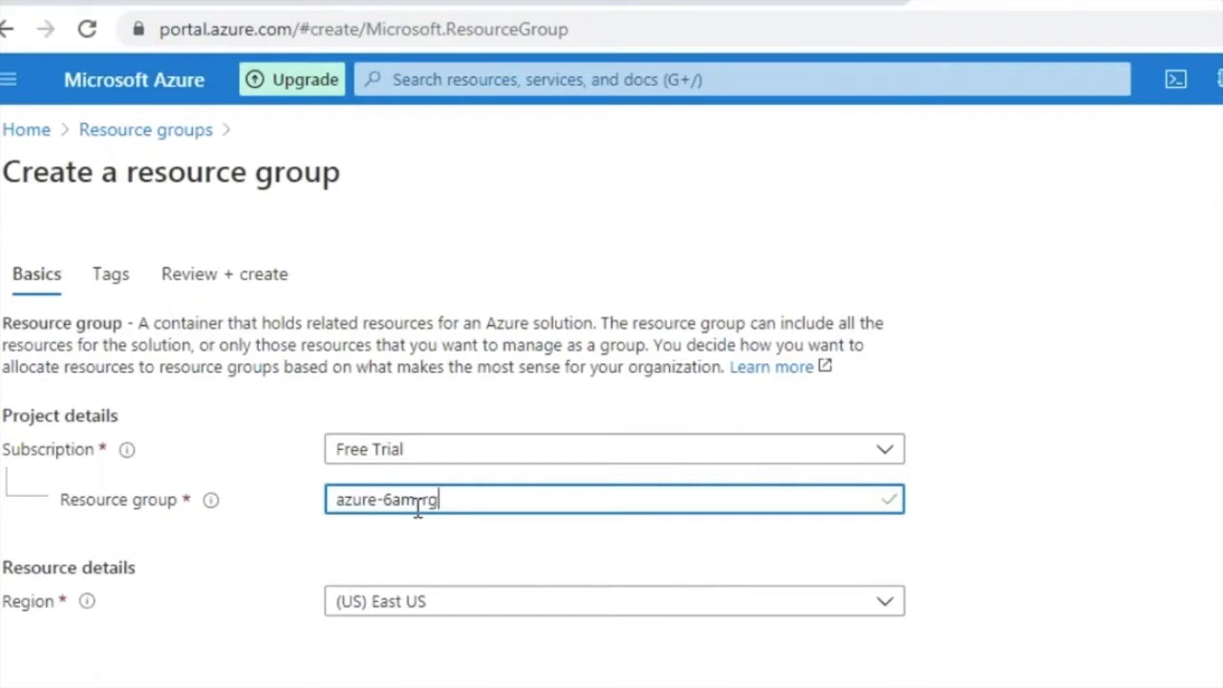
{"action": "key", "text": "ctrl+a"}
{"action": "type", "text": "Azure"}
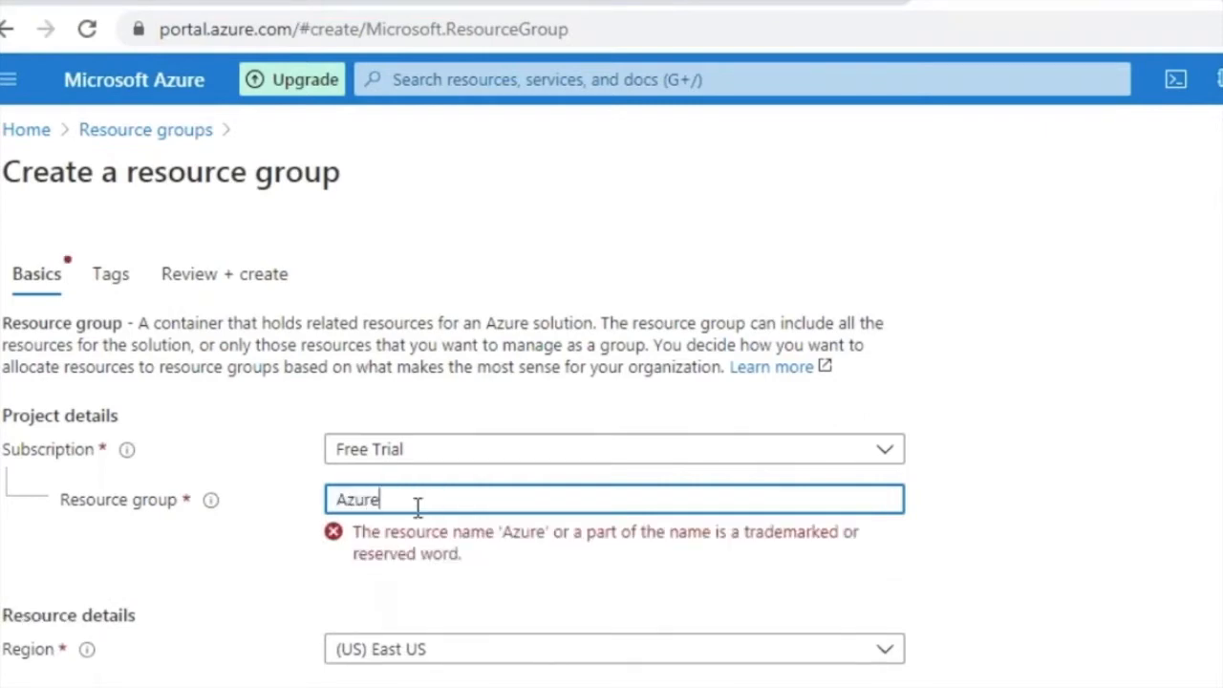
{"action": "key", "text": "ctrl+a"}
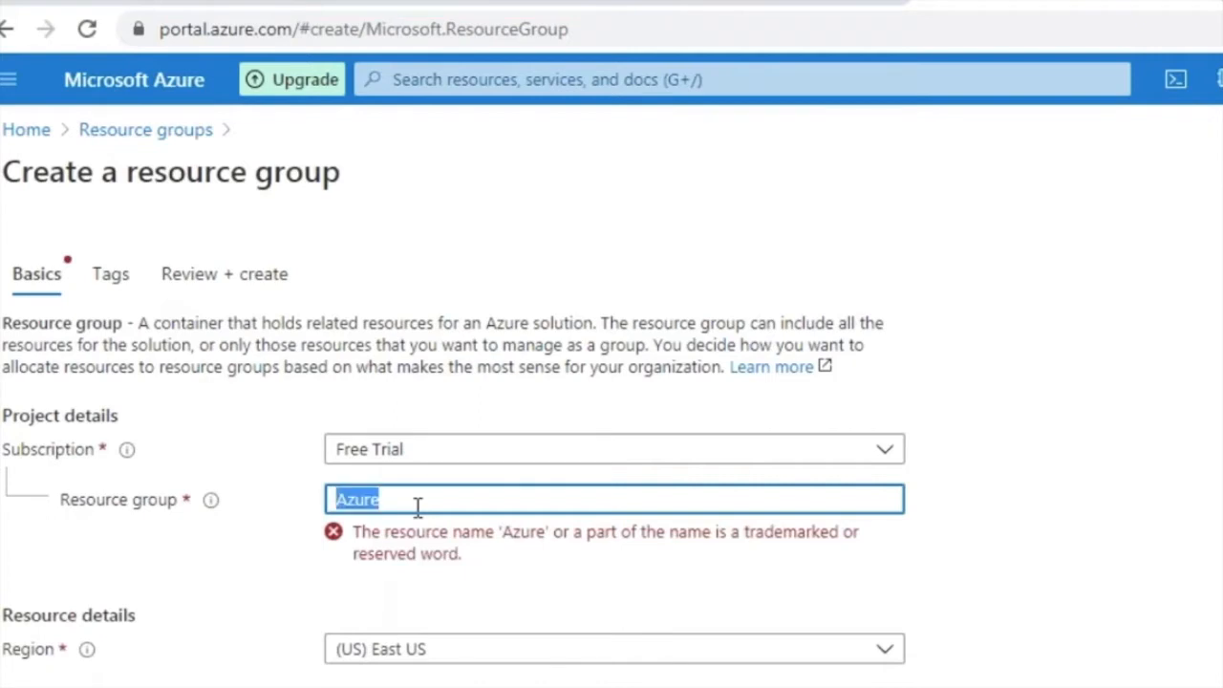
Try an uppercase resource group name starting with AZRG and ending in EASTUS, and clear the name
{"action": "type", "text": "AZ"}
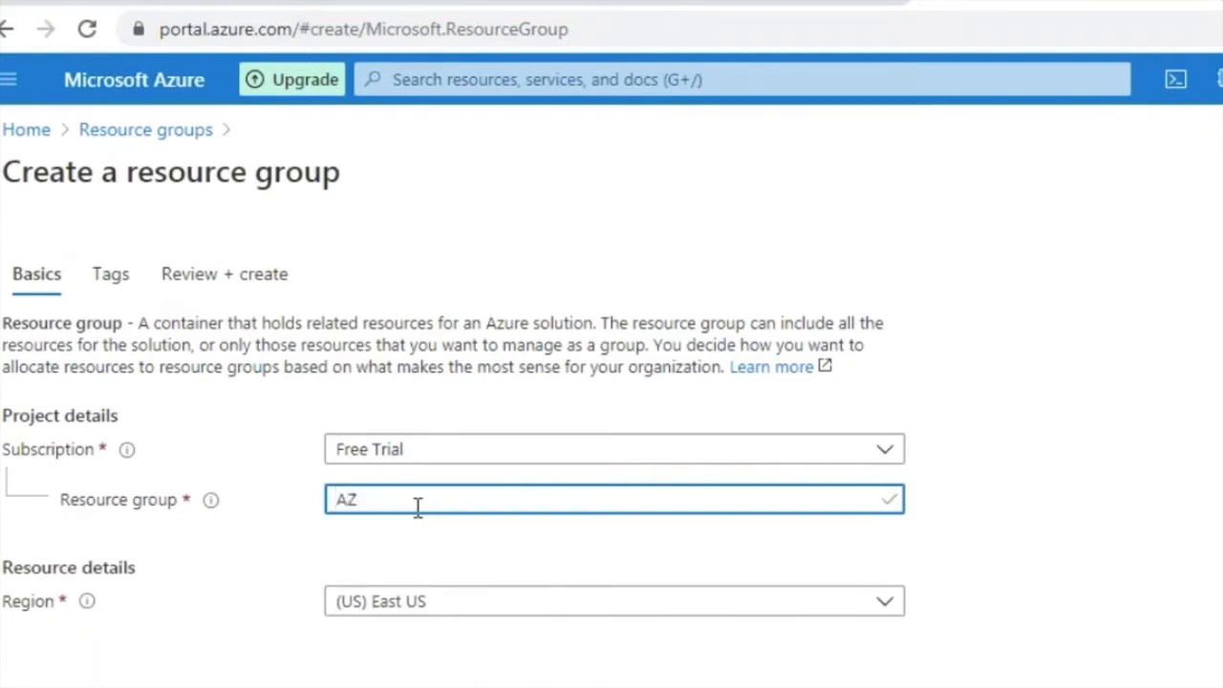
{"action": "type", "text": "RG^A"}
{"action": "key", "text": "BackSpace"}
{"action": "key", "text": "BackSpace"}
{"action": "type", "text": "6AM5EASTUS"}
{"action": "double_click", "coordinate": [418, 509]}
{"action": "key", "text": "BackSpace"}
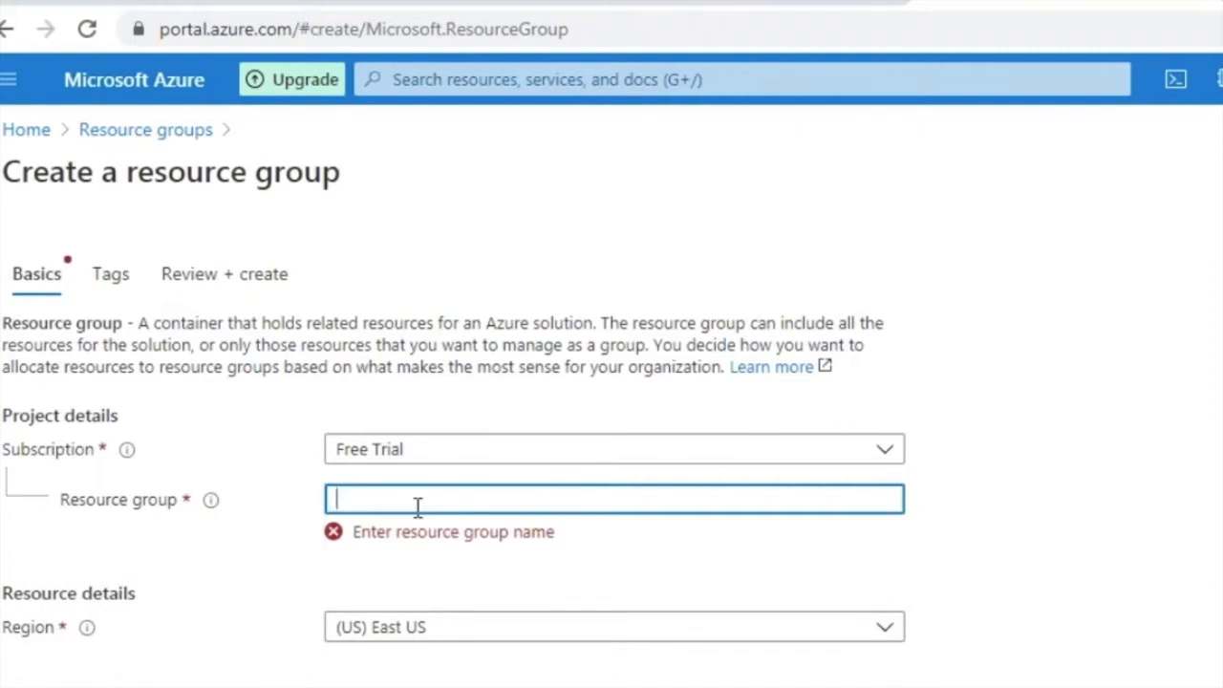
Name the resource group azure-6am-rg-demo
{"action": "type", "text": "azure-"}
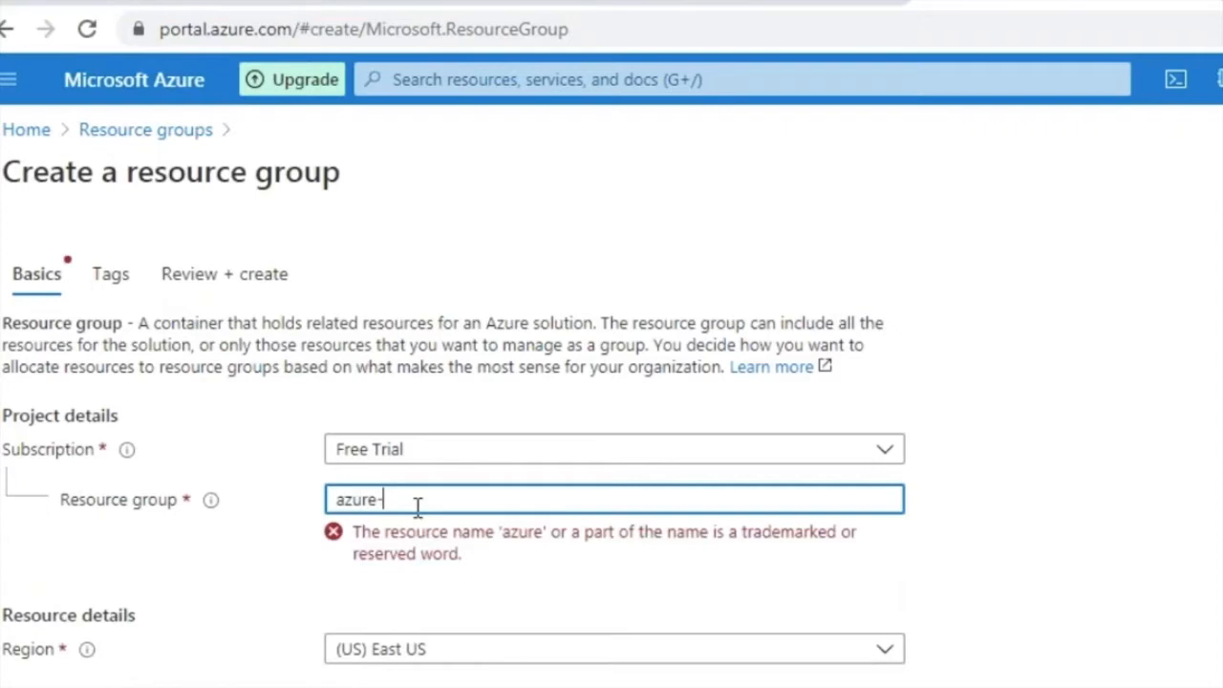
{"action": "type", "text": "6am-rg"}
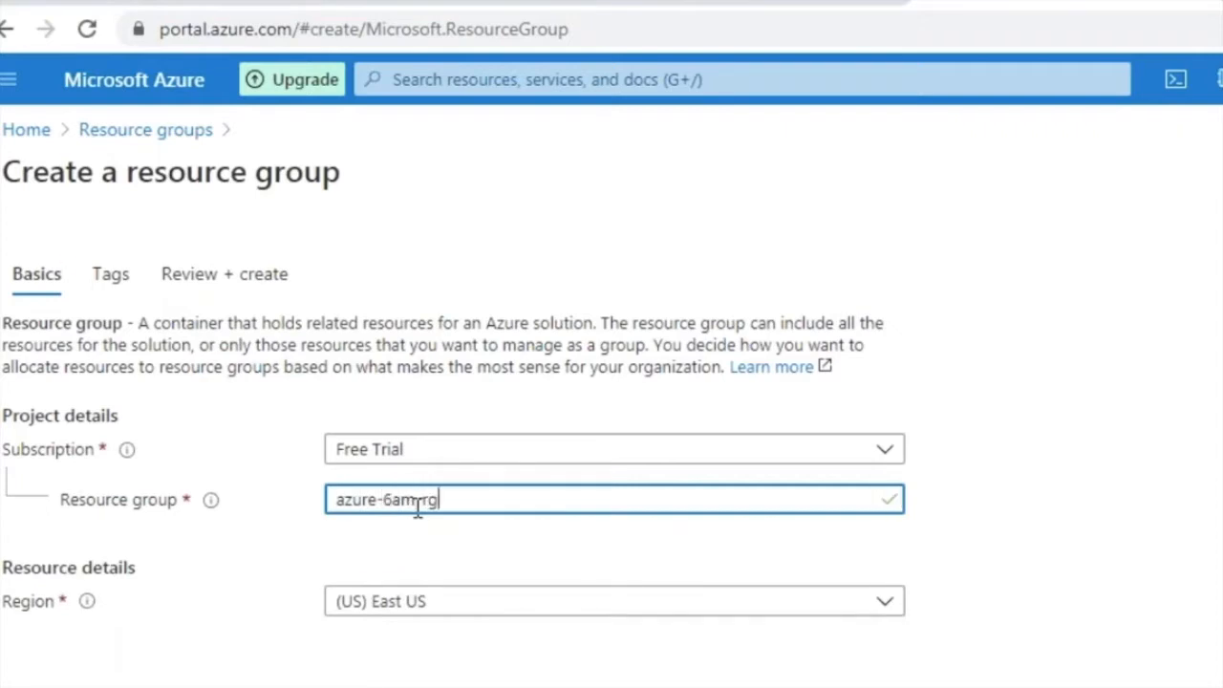
{"action": "type", "text": "-demo"}
{"action": "left_click", "coordinate": [239, 541]}
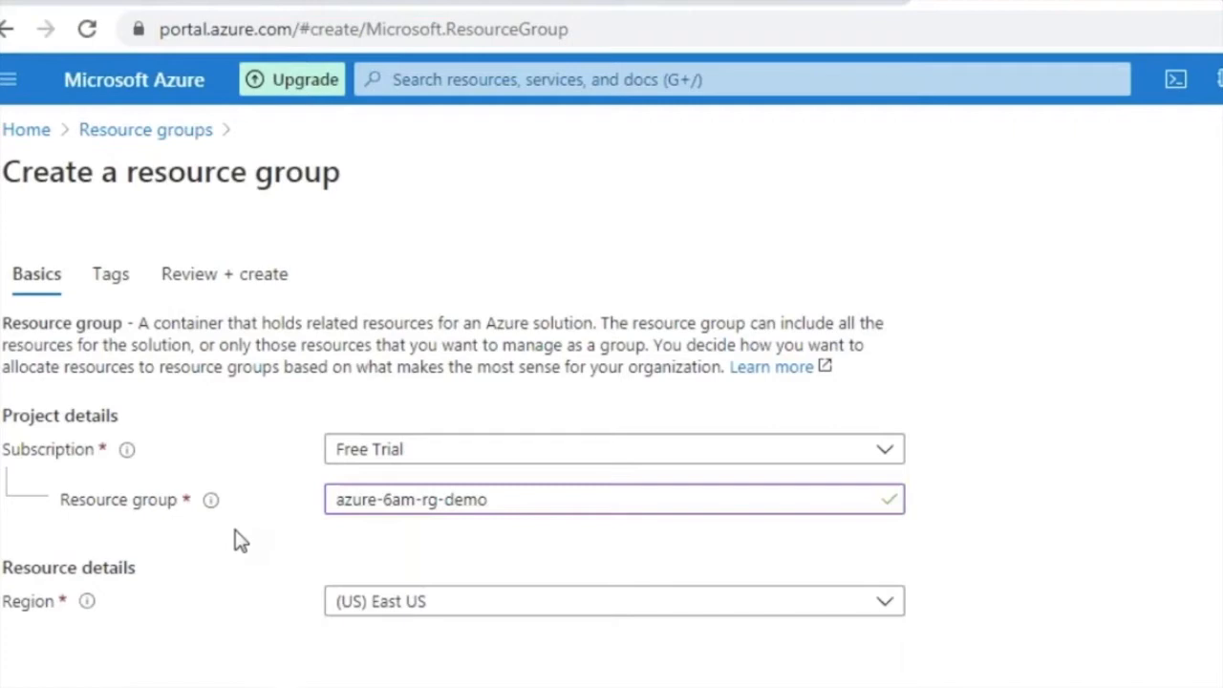
Look through the available regions and keep (US) East US for the resource group
{"action": "left_click", "coordinate": [446, 618]}
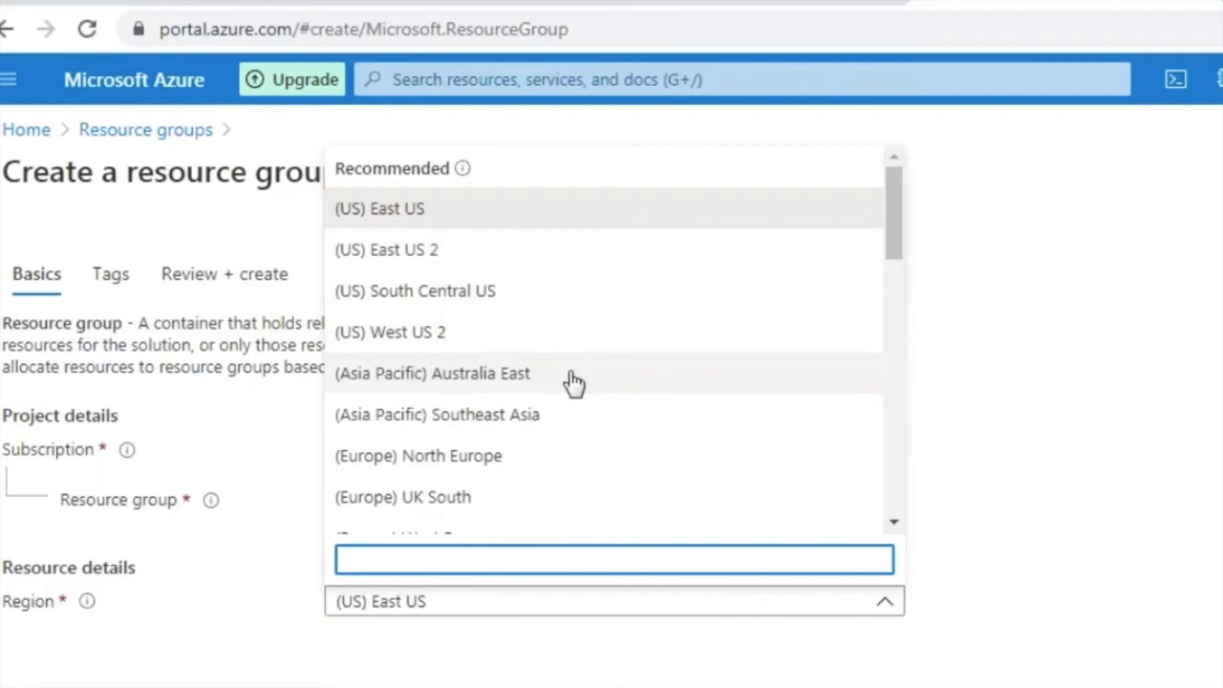
{"action": "scroll", "coordinate": [521, 495], "scroll_direction": "down", "scroll_amount": 5}
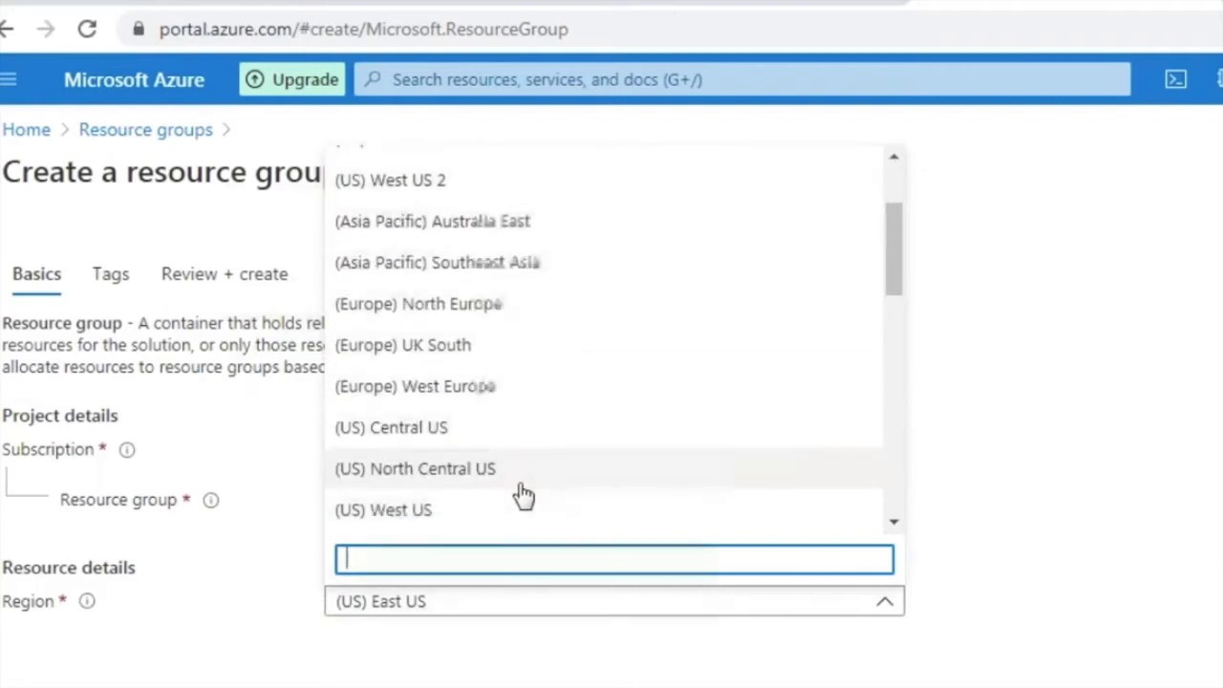
{"action": "left_click", "coordinate": [212, 678]}
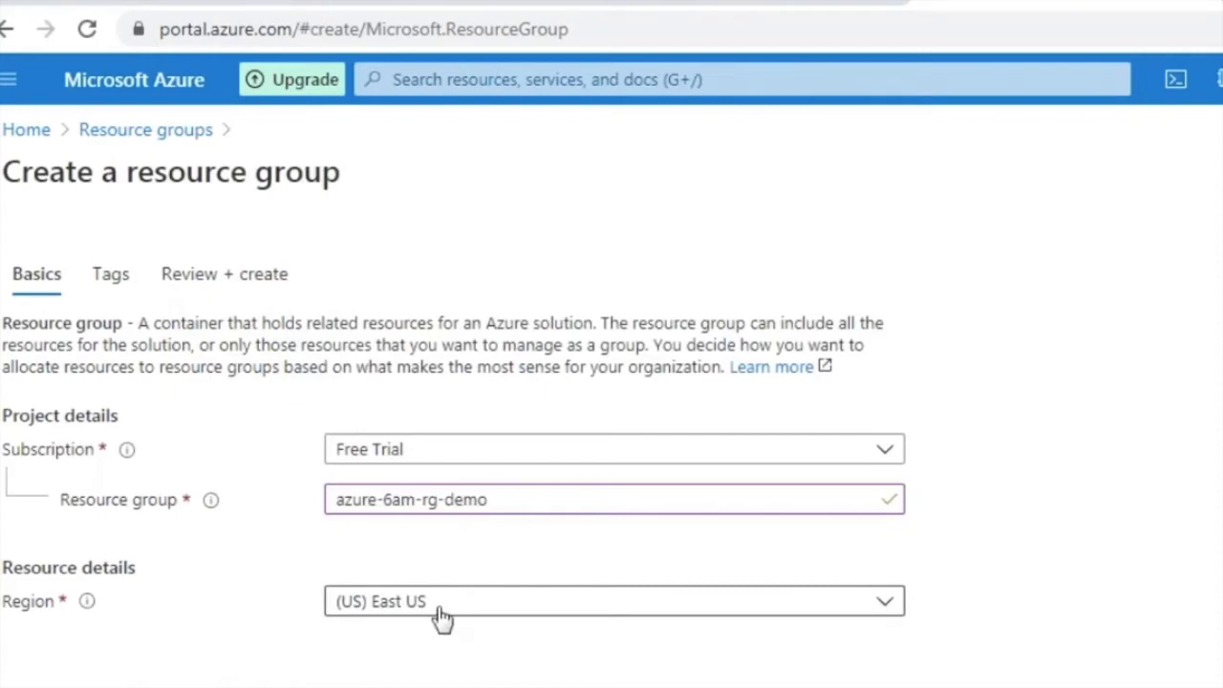
Proceed to the resource group's tags and add the tag environment with the value development
{"action": "left_click", "coordinate": [468, 685]}
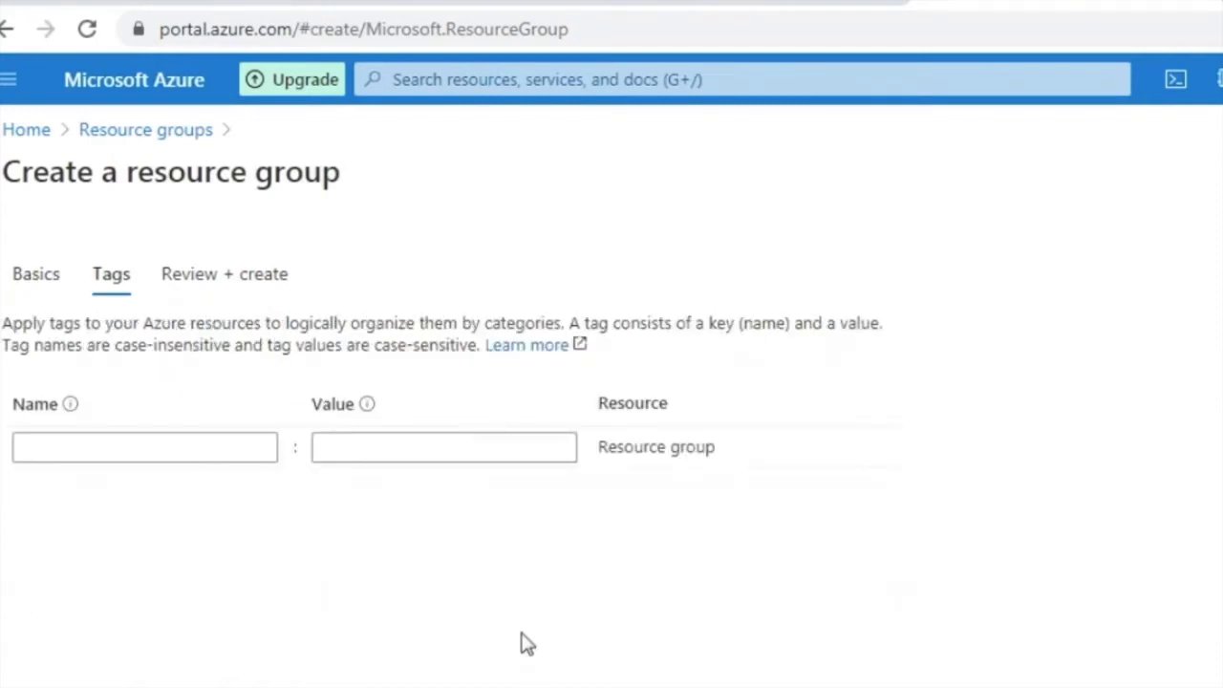
{"action": "left_click", "coordinate": [169, 445]}
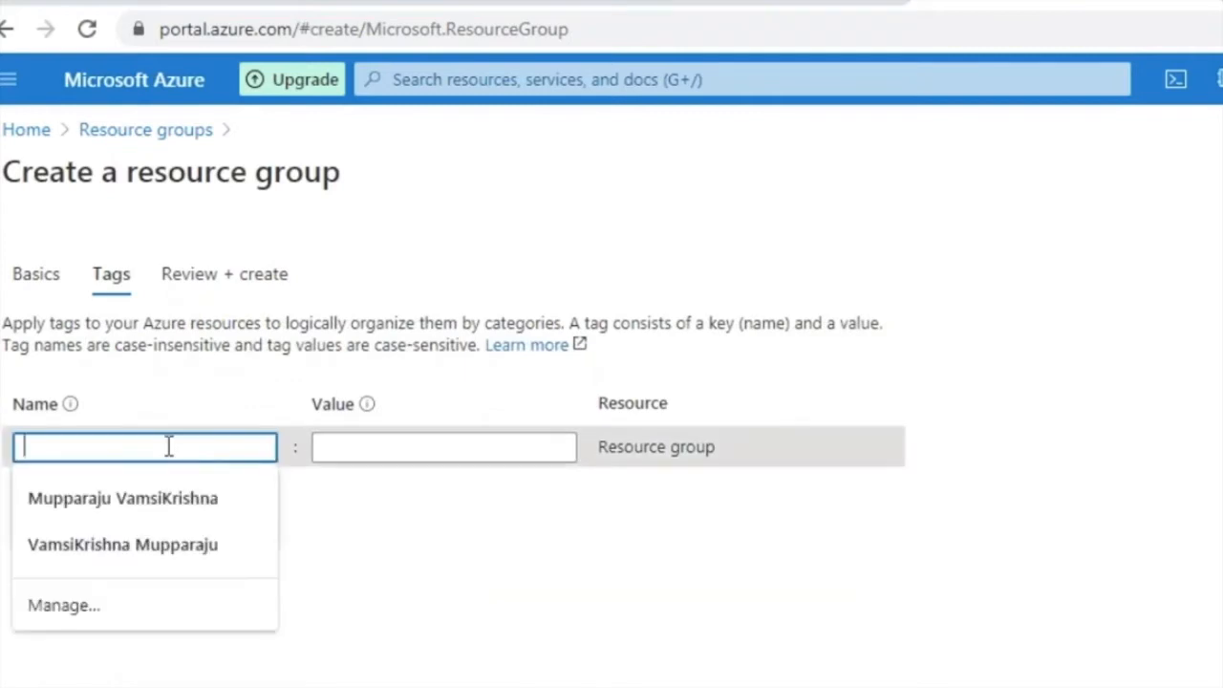
{"action": "type", "text": "envi"}
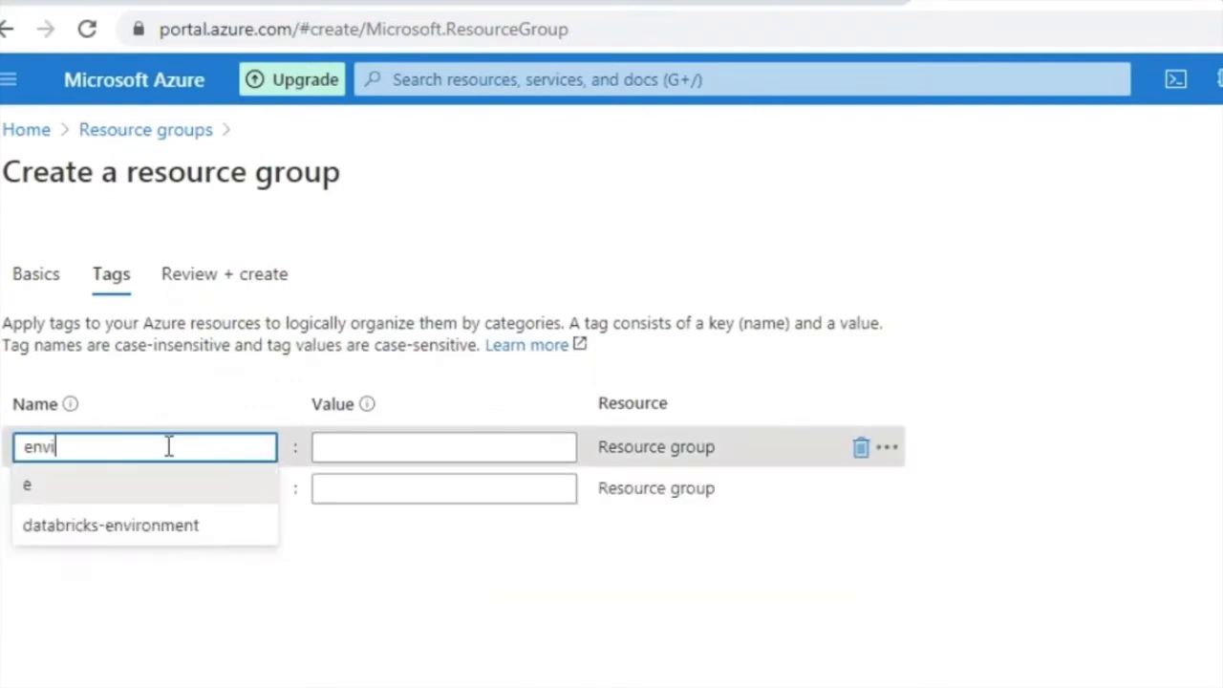
{"action": "type", "text": "rone"}
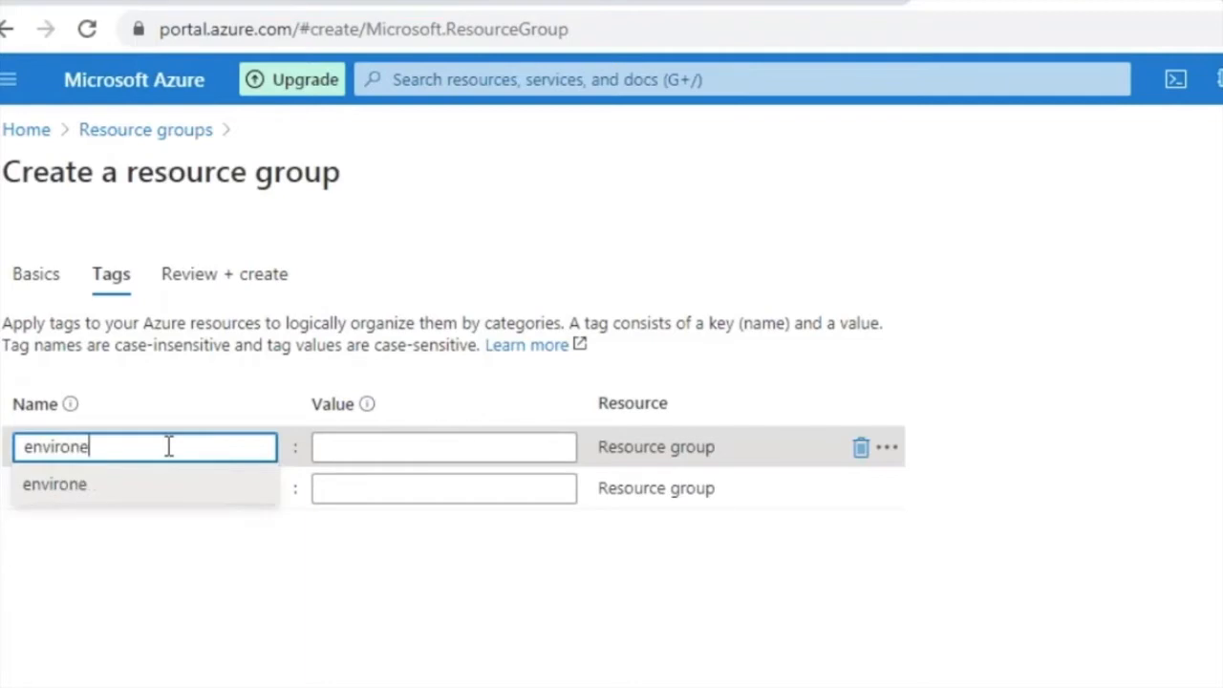
{"action": "key", "text": "BackSpace"}
{"action": "type", "text": "ment"}
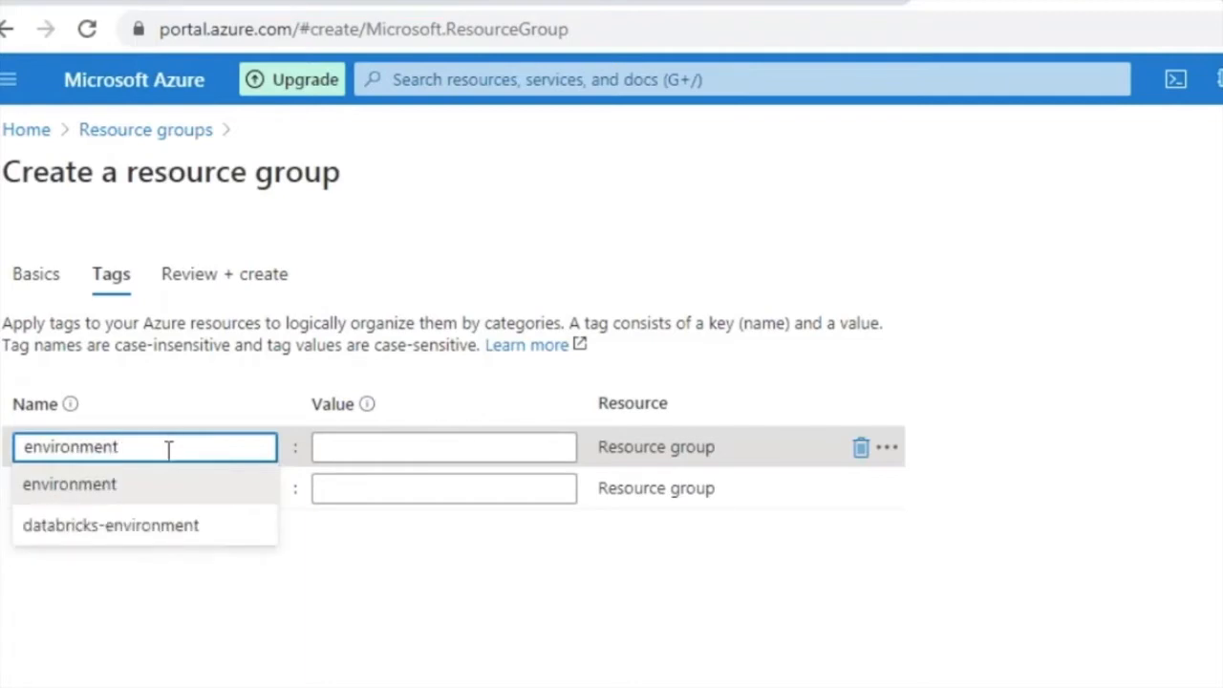
{"action": "left_click", "coordinate": [407, 447]}
{"action": "type", "text": "deve"}
{"action": "key", "text": "BackSpace"}
{"action": "type", "text": "velopment"}
Switch to the Google results for data residency in Azure and look through them
{"action": "left_click", "coordinate": [371, 656]}
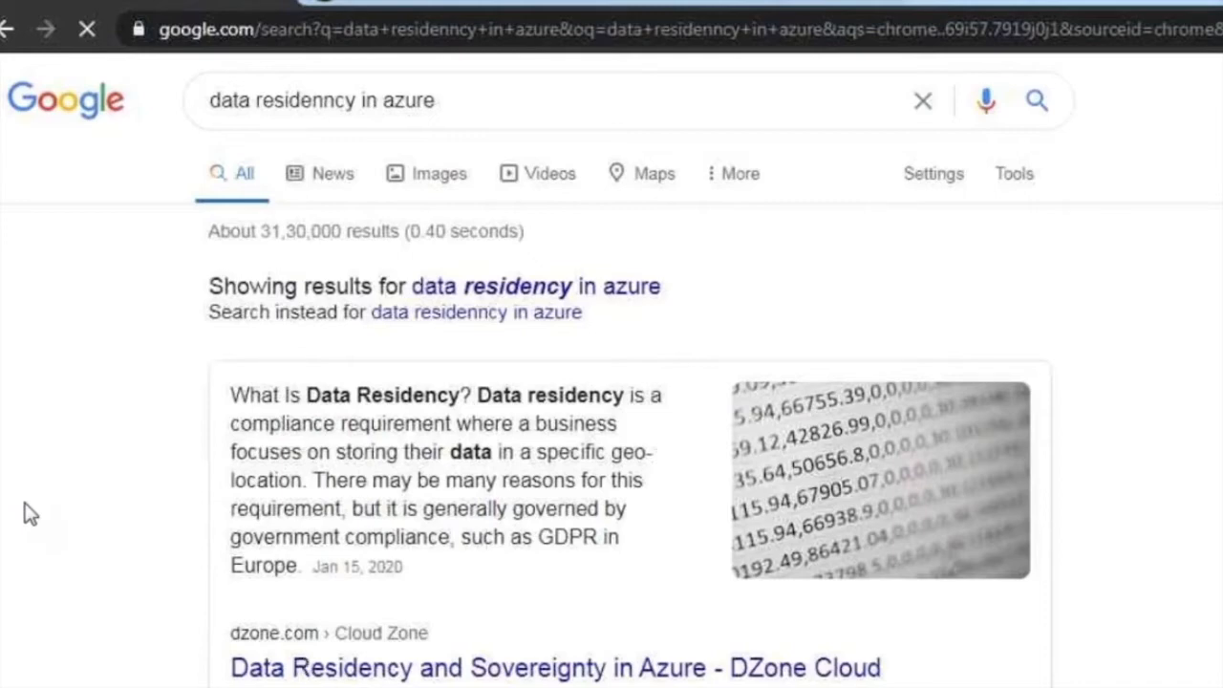
{"action": "scroll", "coordinate": [29, 514], "scroll_direction": "down", "scroll_amount": 4}
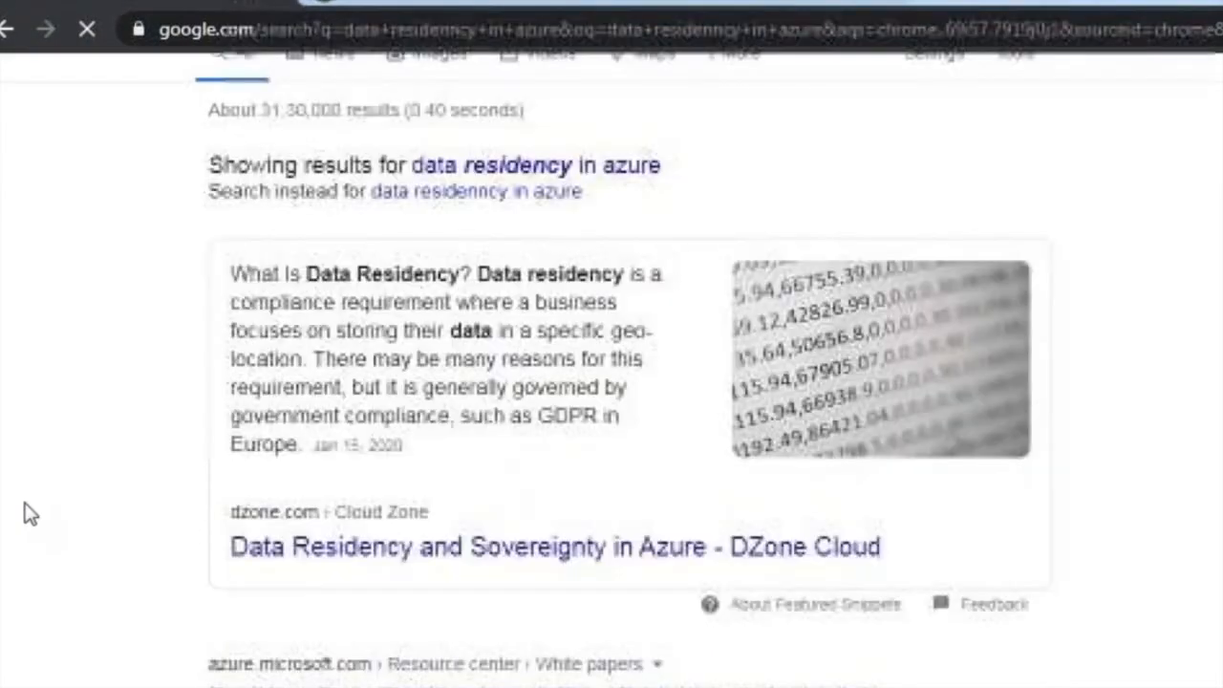
{"action": "scroll", "coordinate": [28, 514], "scroll_direction": "down", "scroll_amount": 6}
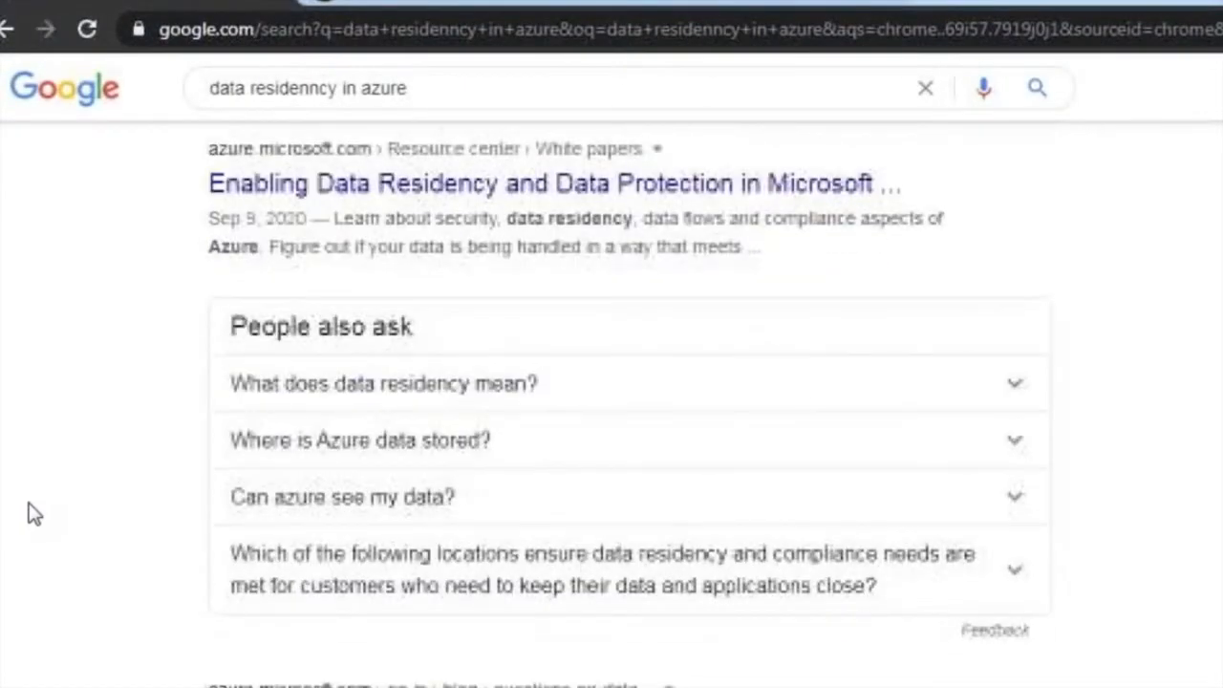
{"action": "scroll", "coordinate": [28, 514], "scroll_direction": "down", "scroll_amount": 2}
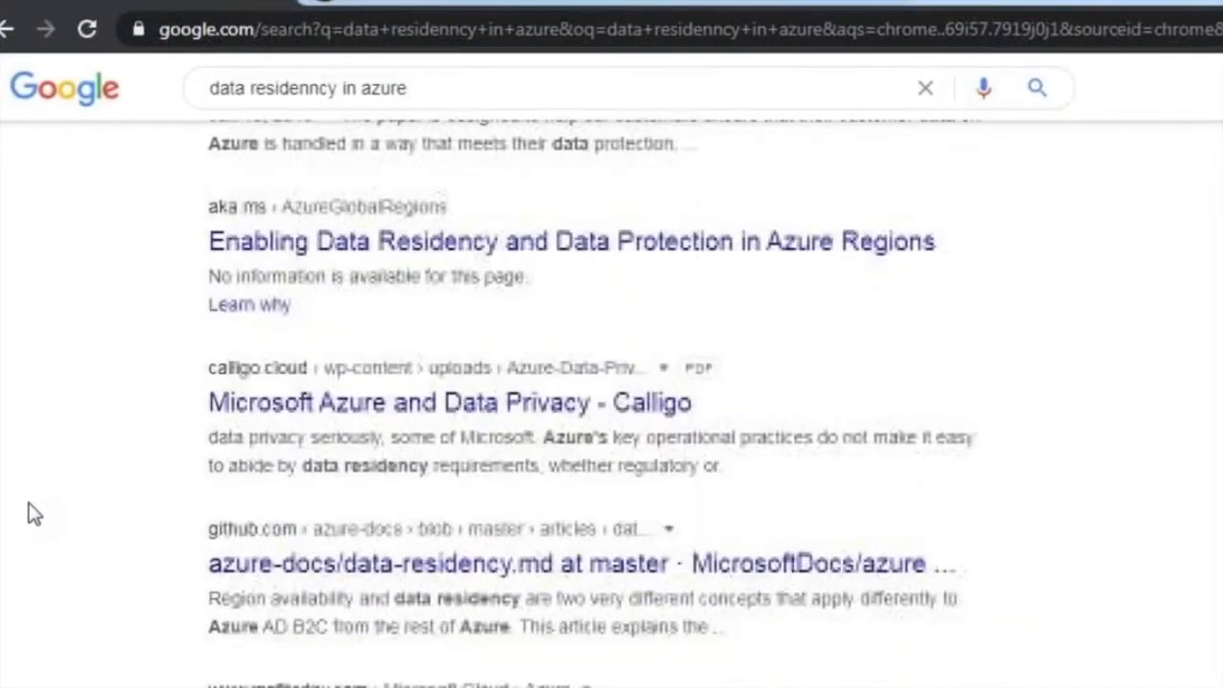
{"action": "scroll", "coordinate": [28, 515], "scroll_direction": "down", "scroll_amount": 3}
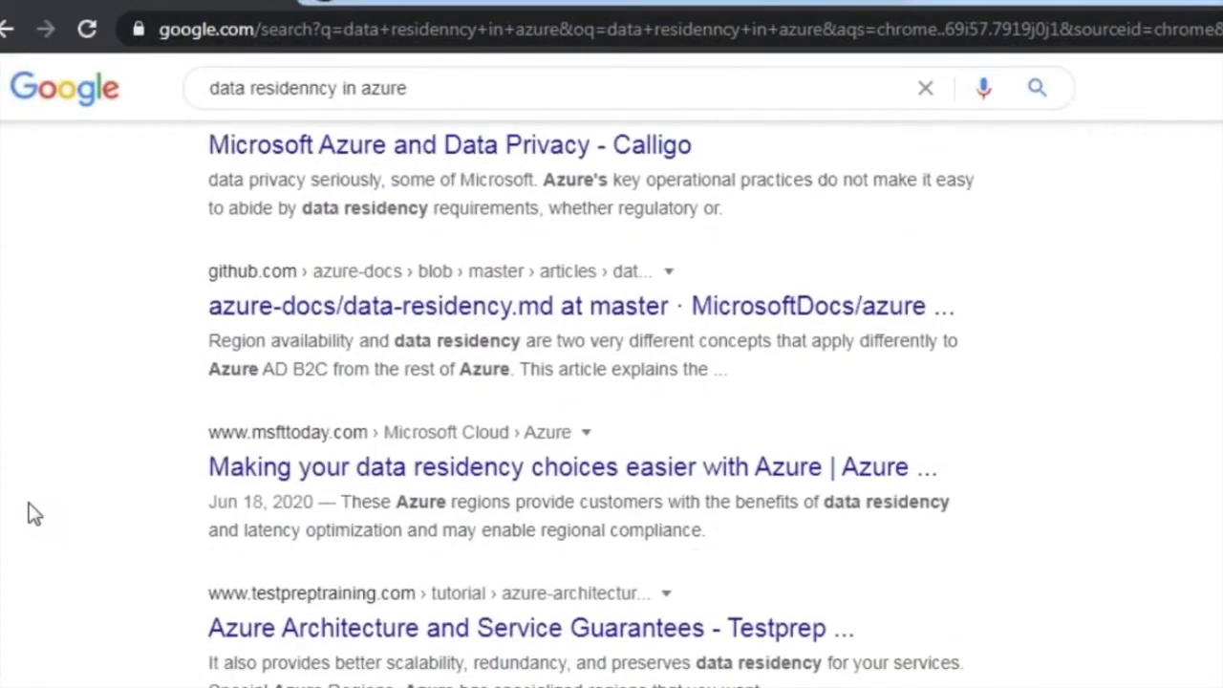
{"action": "scroll", "coordinate": [28, 507], "scroll_direction": "up", "scroll_amount": 3}
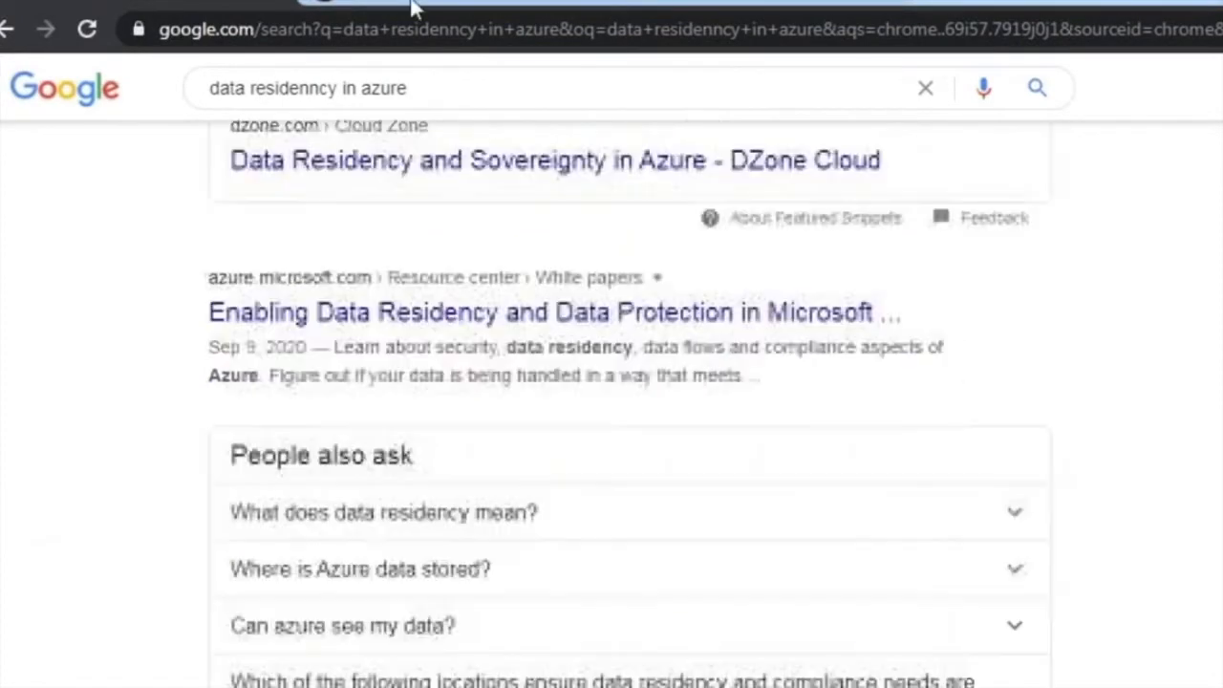
Search Google for azure data center locations
{"action": "left_click", "coordinate": [465, 94]}
{"action": "type", "text": "azure data "}
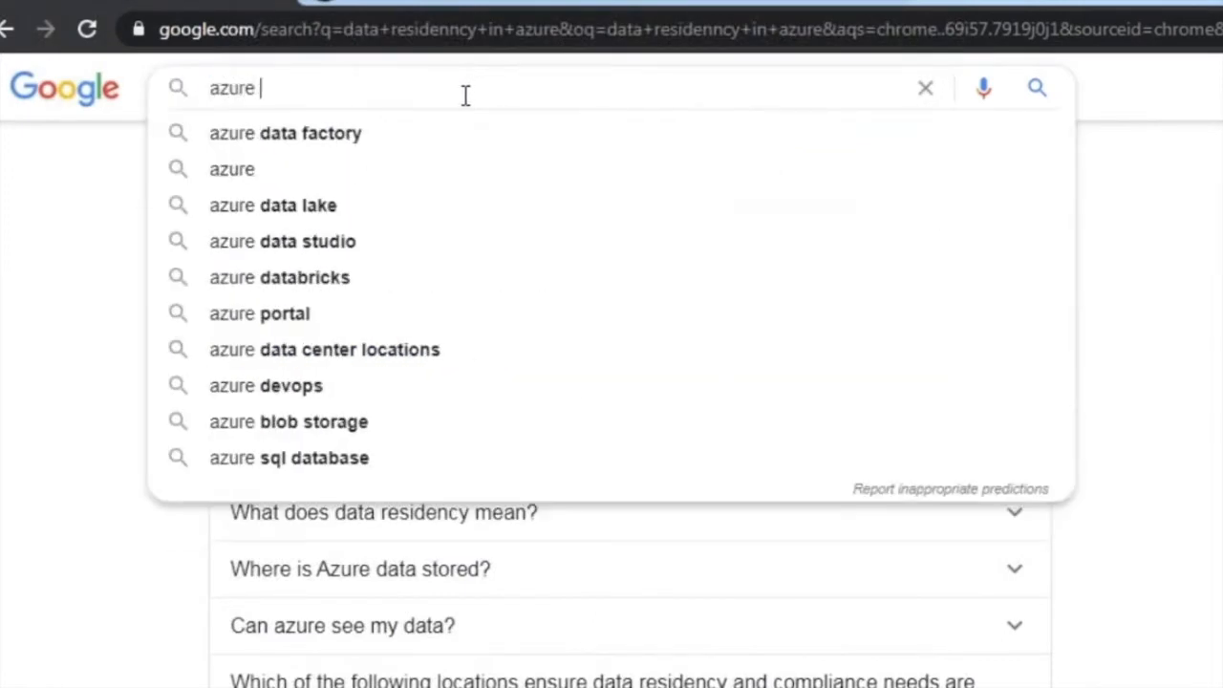
{"action": "type", "text": "center"}
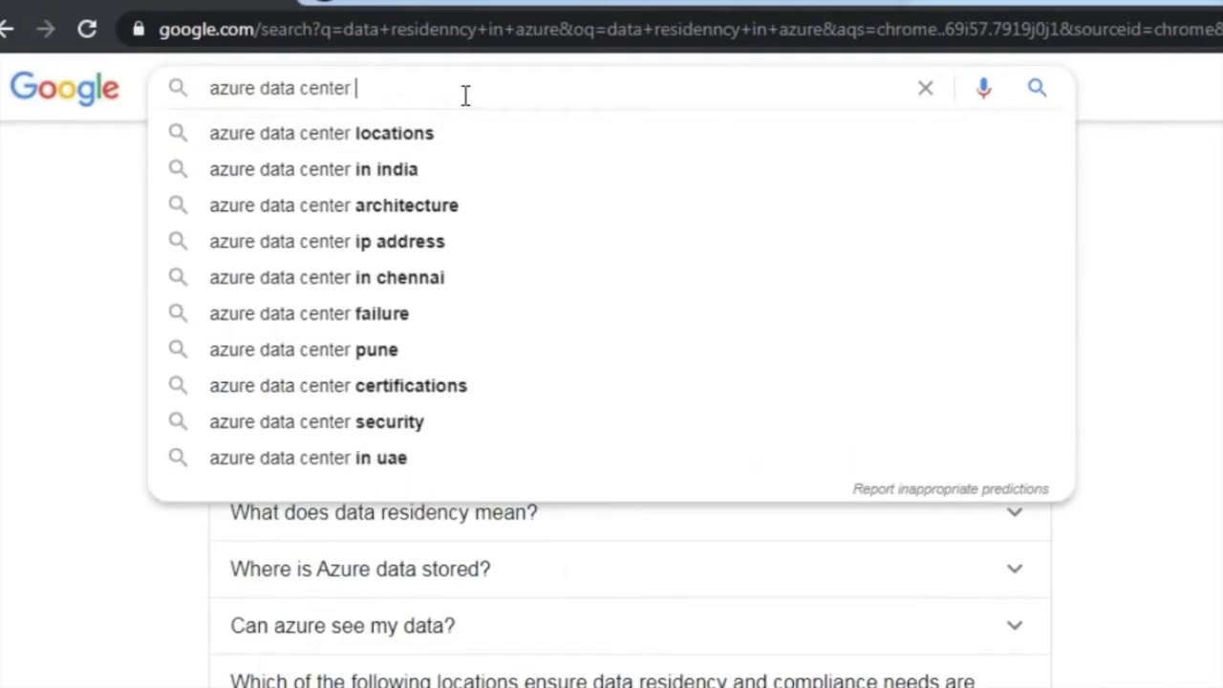
{"action": "key", "text": "BackSpace"}
{"action": "key", "text": "Down"}
{"action": "key", "text": "Return"}
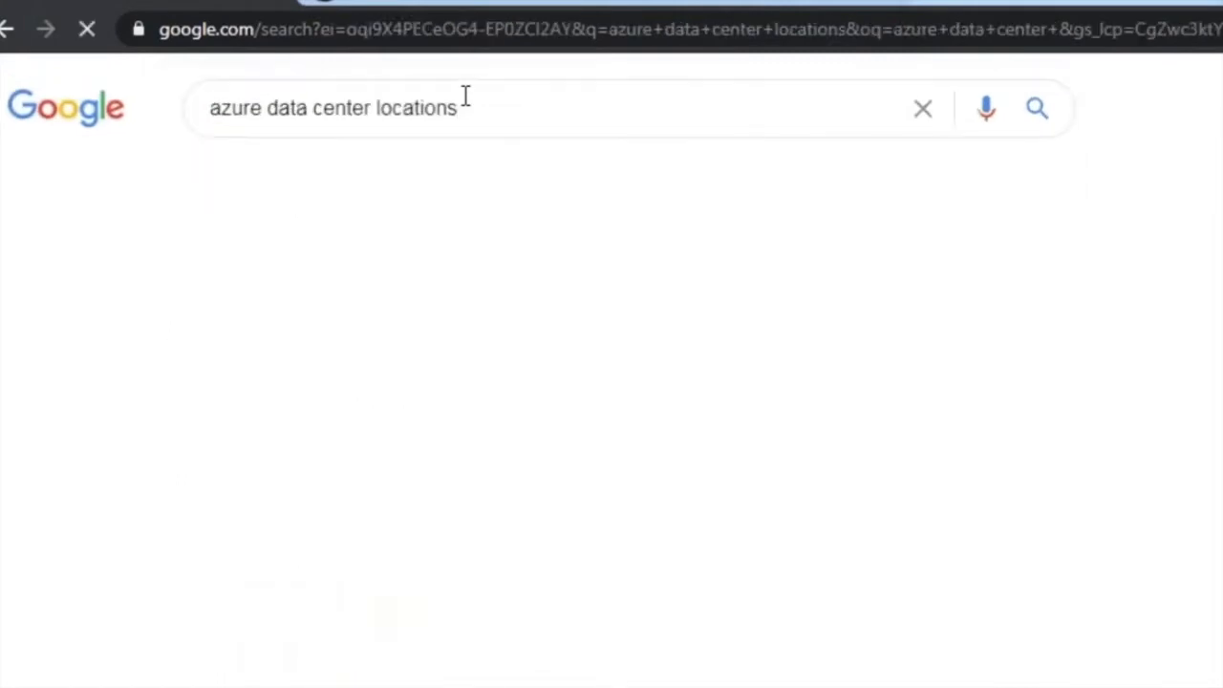
Open the results Choose the Right Azure Region for You and Data Residency in Azure in separate new tabs
{"action": "right_click", "coordinate": [478, 322]}
{"action": "left_click", "coordinate": [500, 344]}
{"action": "scroll", "coordinate": [253, 403], "scroll_direction": "down", "scroll_amount": 2}
{"action": "right_click", "coordinate": [384, 391]}
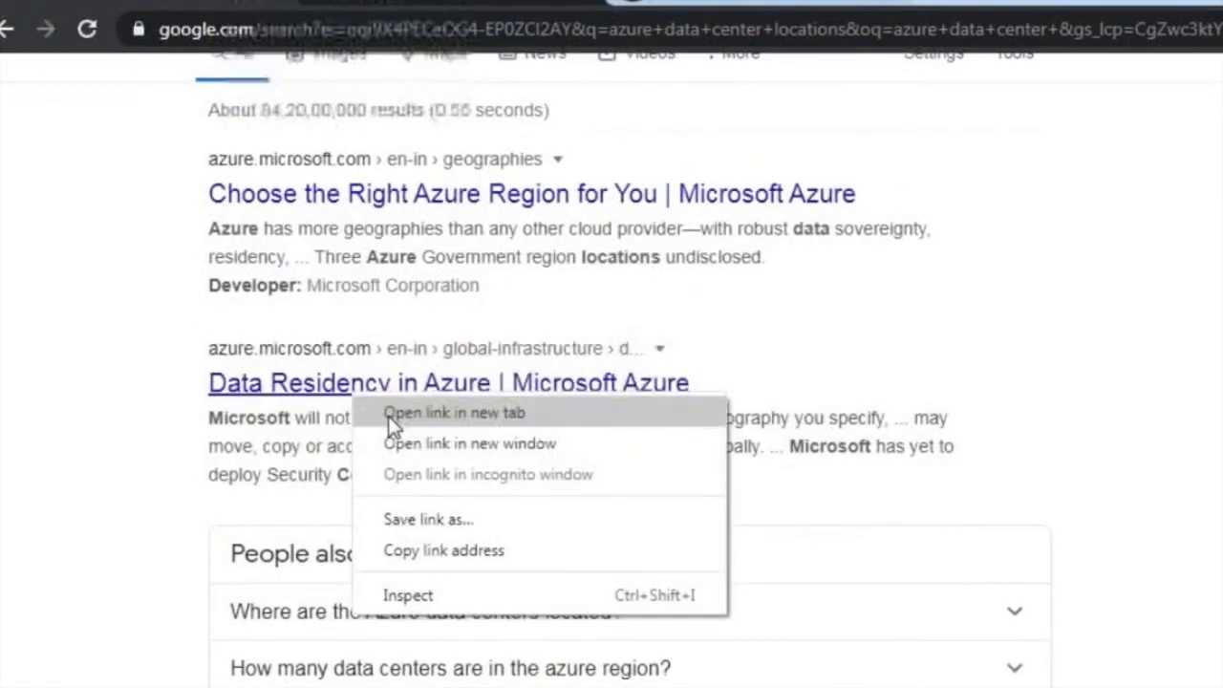
{"action": "left_click", "coordinate": [401, 419]}
Examine the world map of regions on the Azure geographies page and view the Data residency in Azure page
{"action": "left_click", "coordinate": [391, 5]}
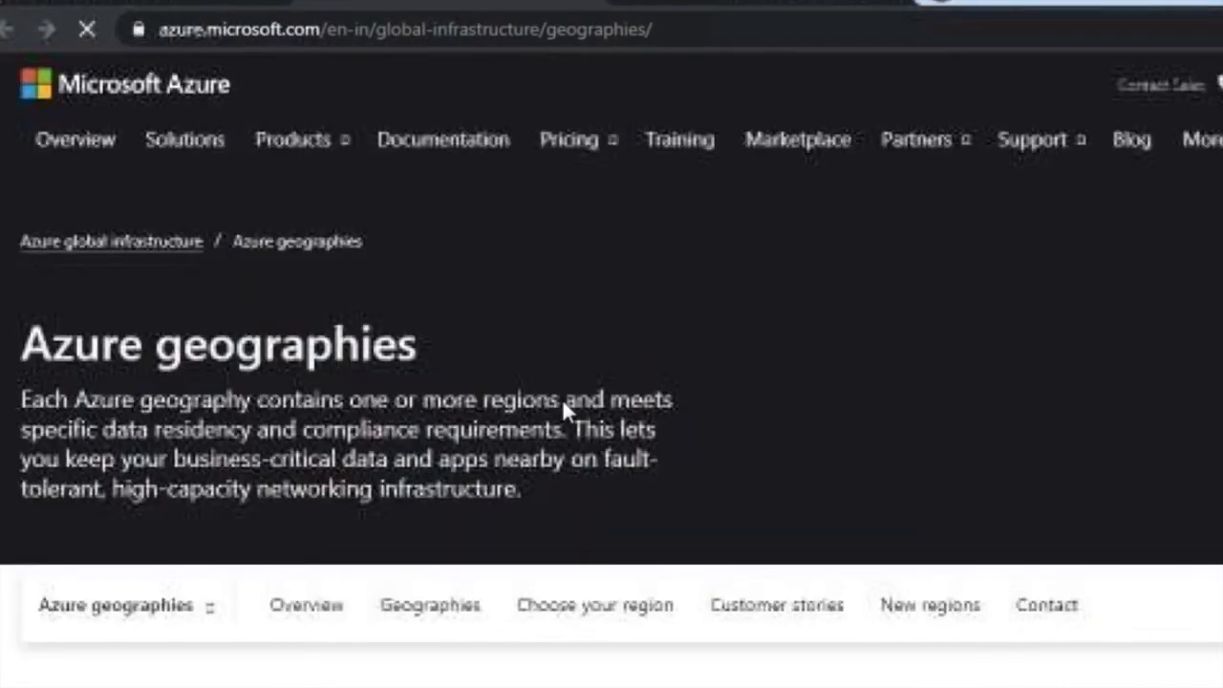
{"action": "scroll", "coordinate": [562, 399], "scroll_direction": "down", "scroll_amount": 3}
{"action": "scroll", "coordinate": [562, 399], "scroll_direction": "down", "scroll_amount": 5}
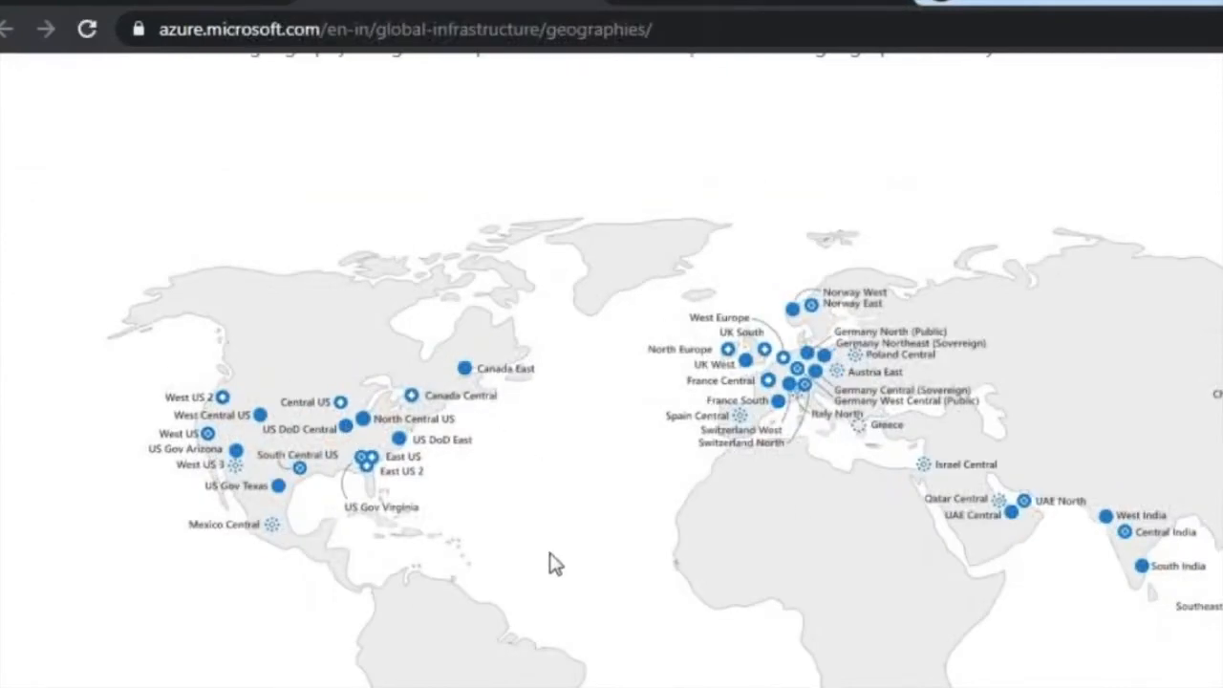
{"action": "scroll", "coordinate": [555, 562], "scroll_direction": "down", "scroll_amount": 1}
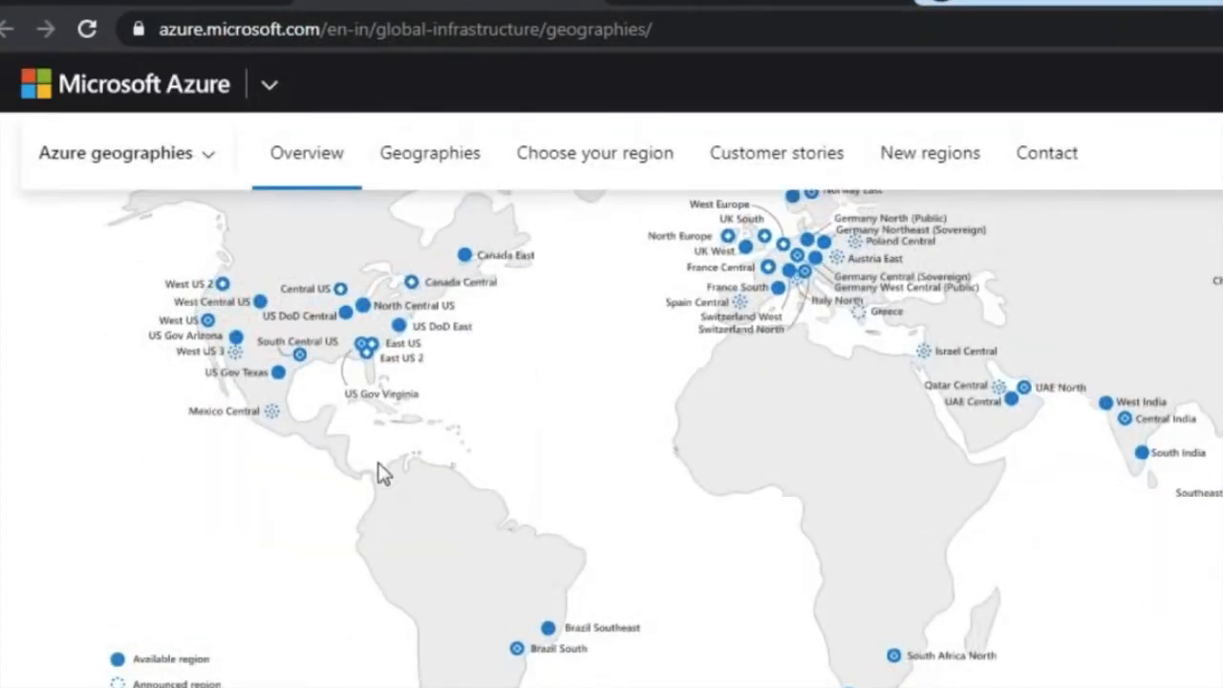
{"action": "scroll", "coordinate": [380, 473], "scroll_direction": "up", "scroll_amount": 1}
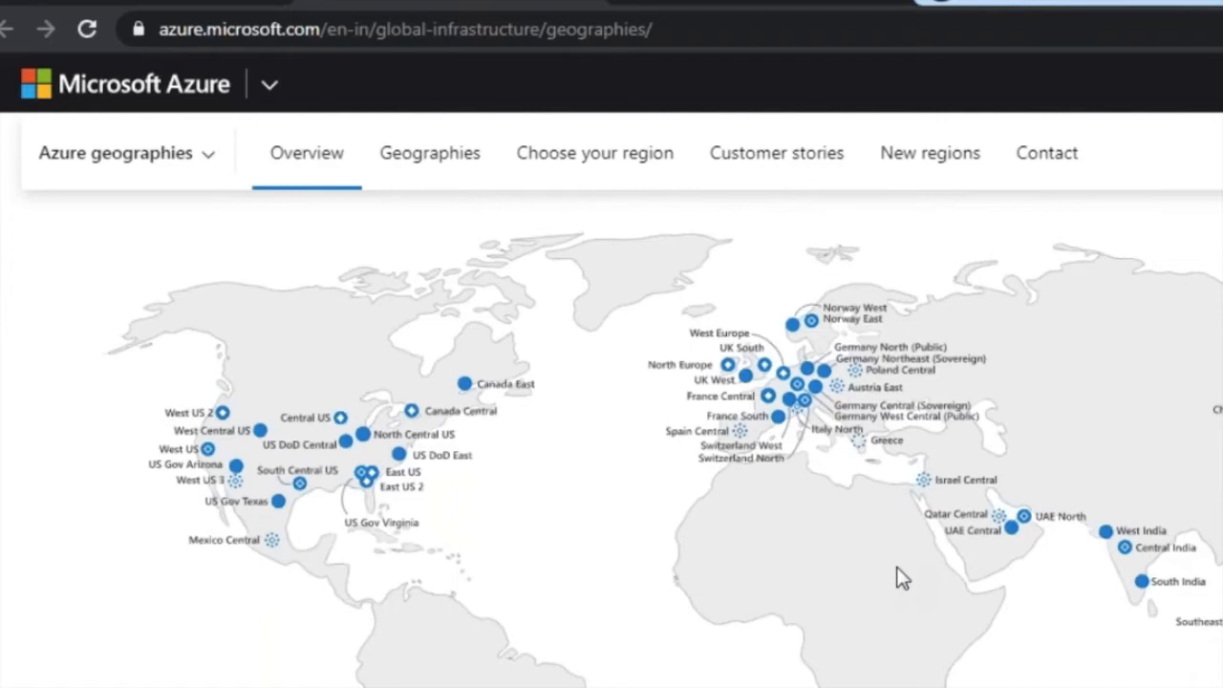
{"action": "left_click", "coordinate": [721, 3]}
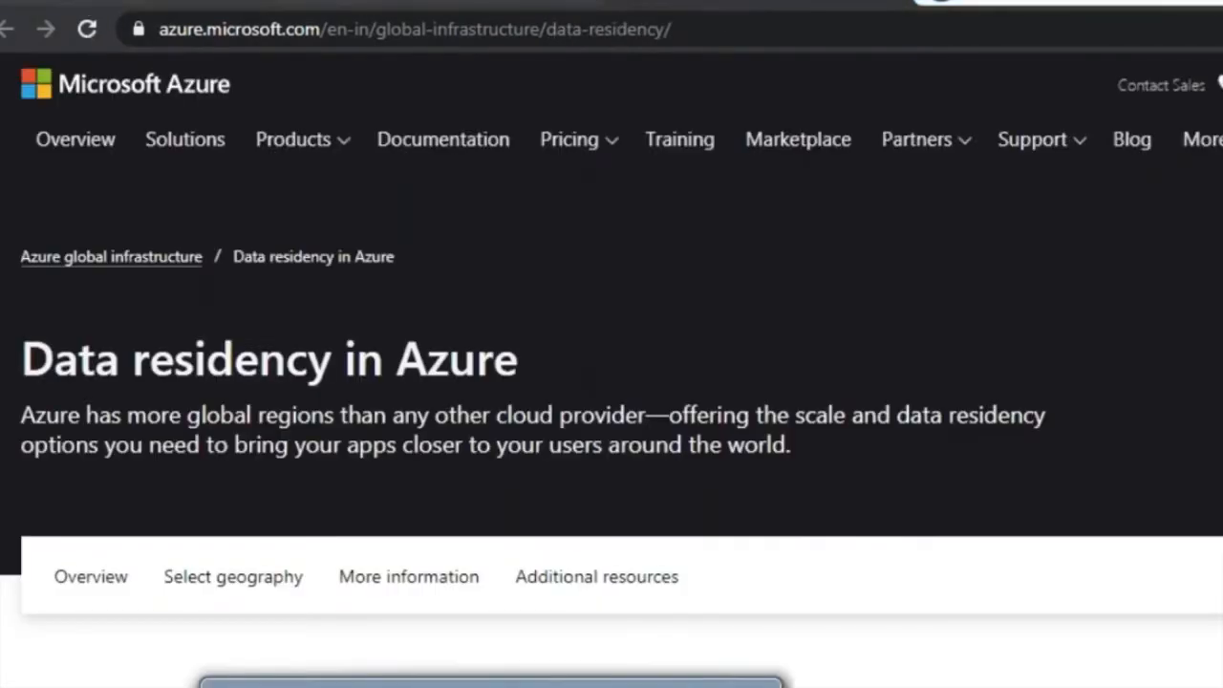
Return to the Azure portal's resource groups and check the notifications about the resource group creation
{"action": "left_click", "coordinate": [281, 677]}
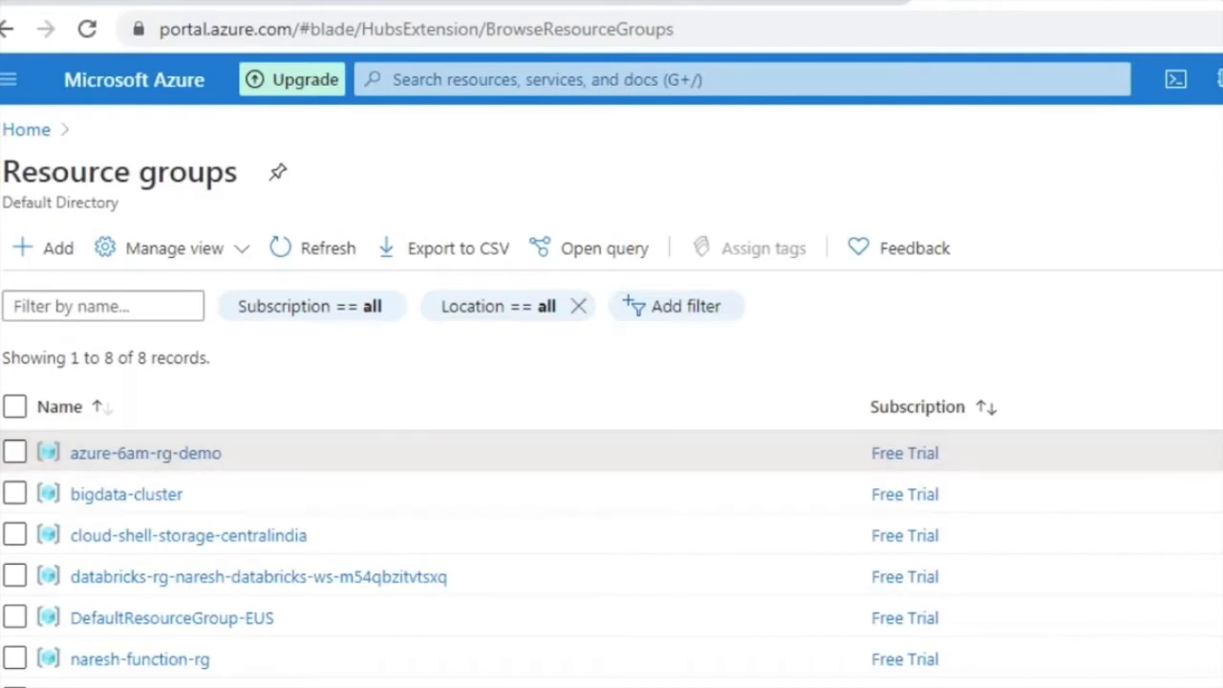
{"action": "left_click", "coordinate": [1222, 79]}
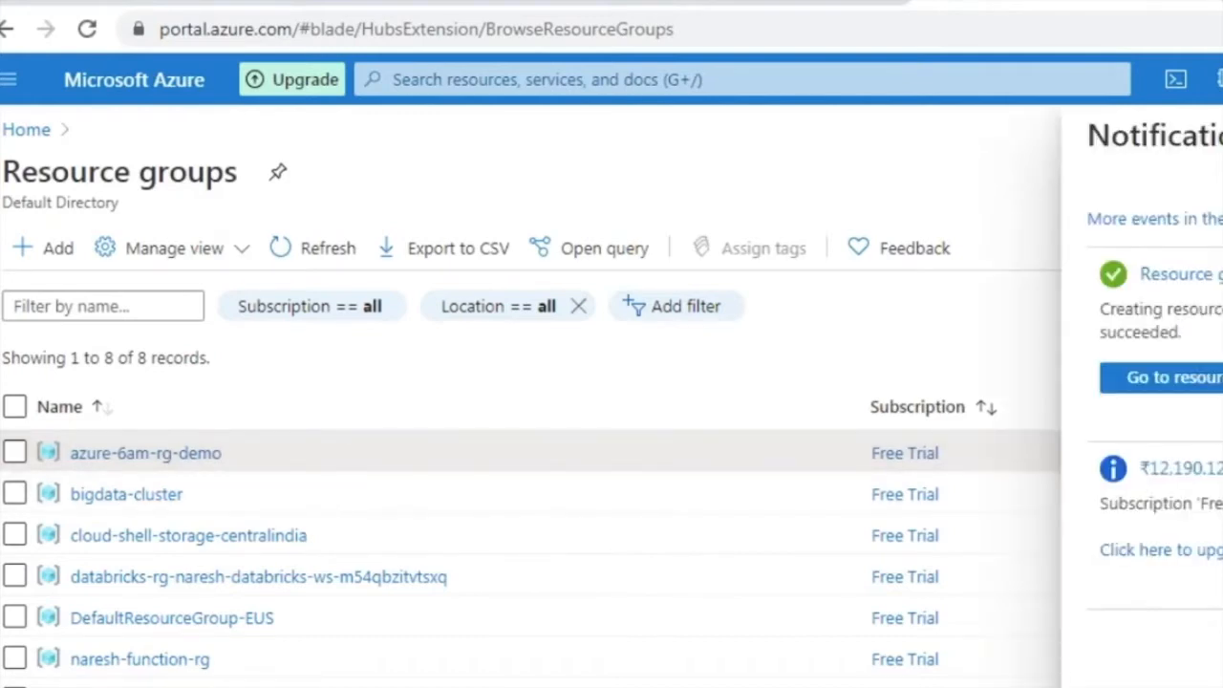
{"action": "left_click", "coordinate": [1222, 136]}
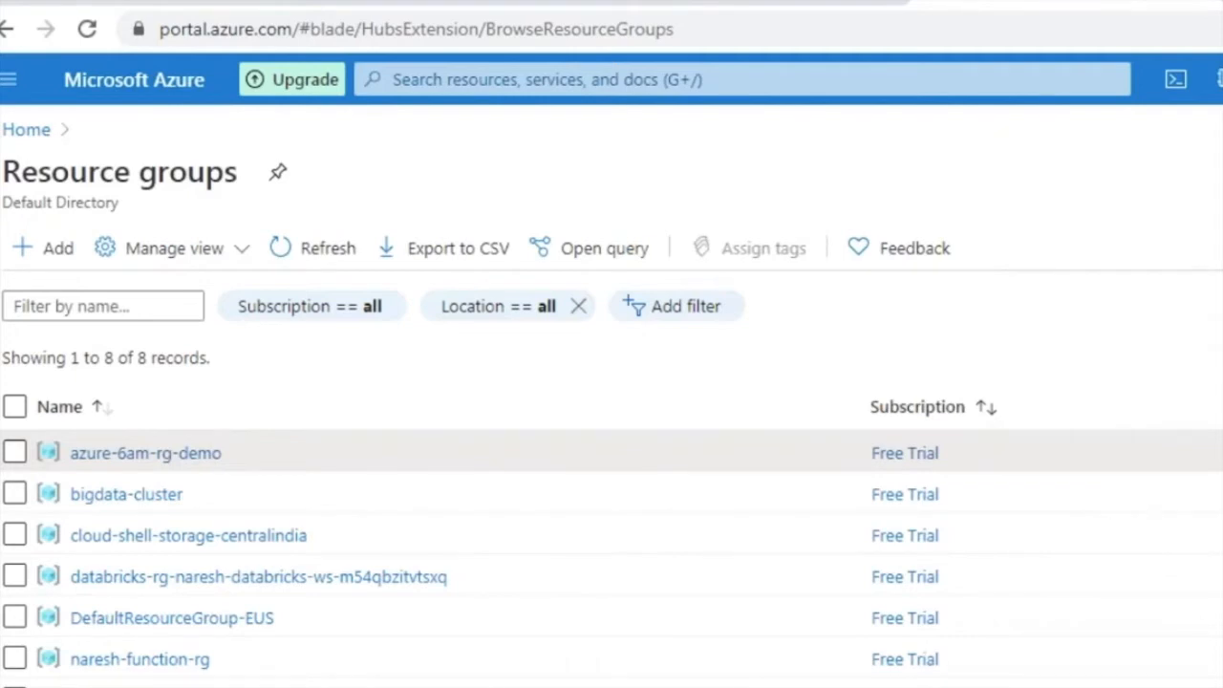
Switch to the Notepad++ notes, add a divider line of hash signs and write azure vm below it
{"action": "left_click", "coordinate": [601, 687]}
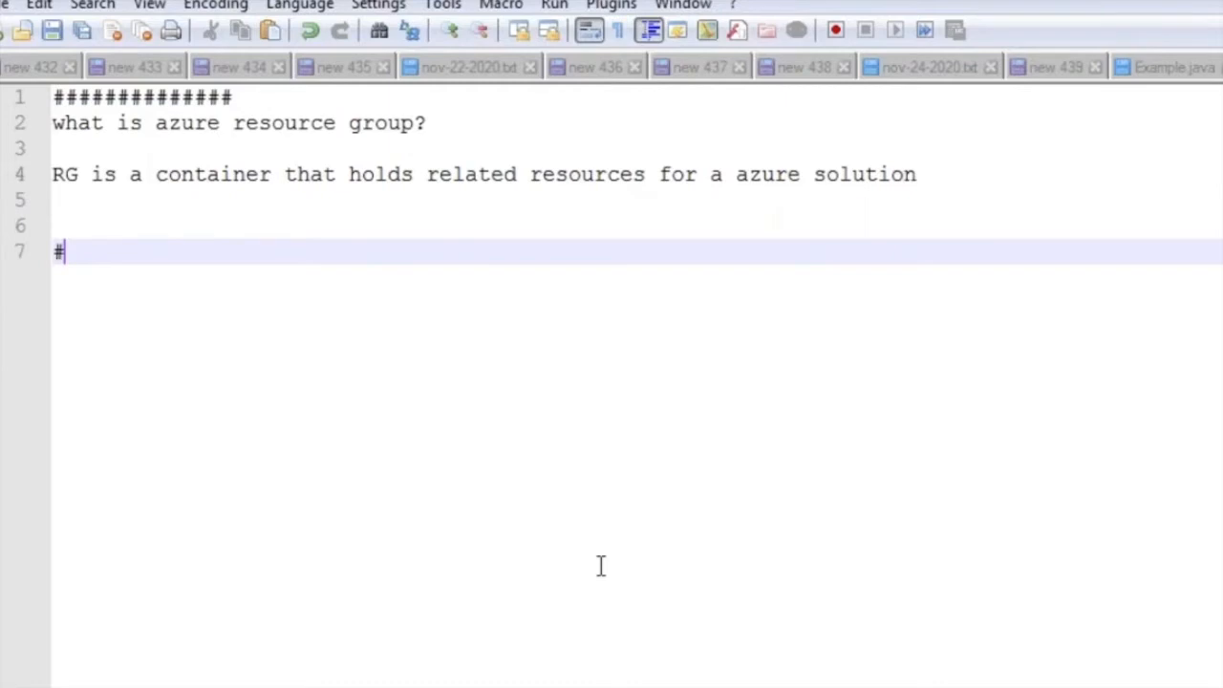
{"action": "type", "text": "################"}
{"action": "key", "text": "Return"}
{"action": "type", "text": "azure vm"}
{"action": "key", "text": "Return"}
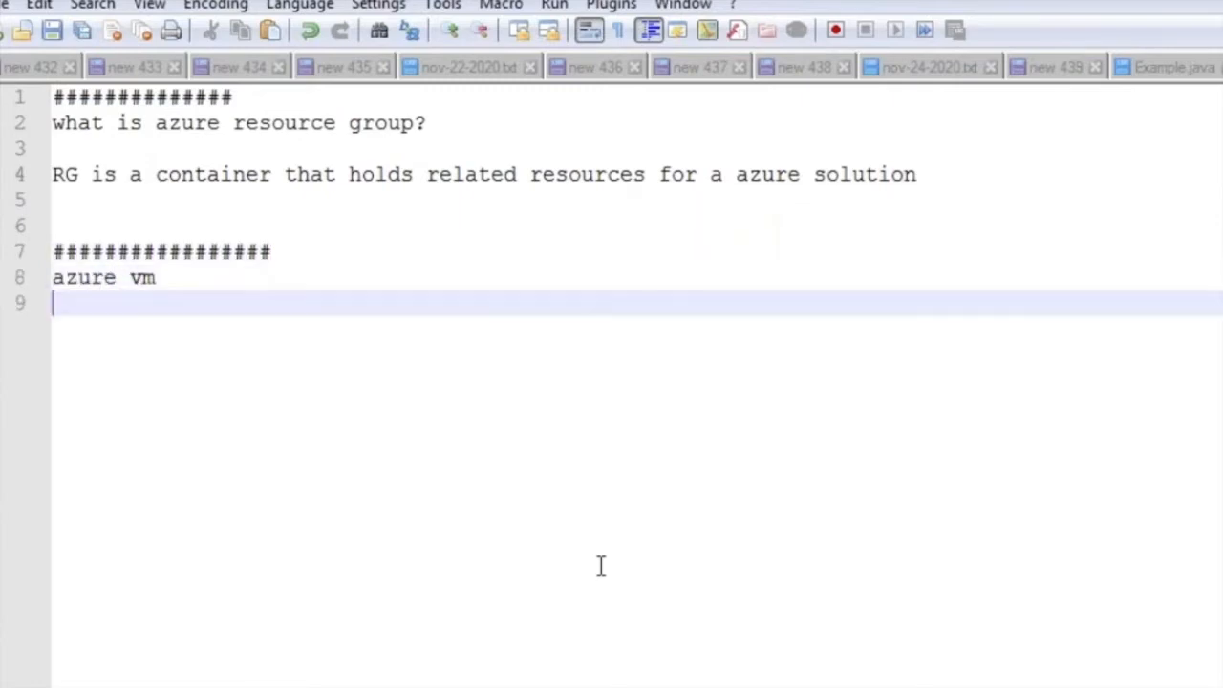
Add azure sql and azure storage on separate lines below azure vm, and end the list with a line of hash signs
{"action": "type", "text": "azure sl"}
{"action": "key", "text": "BackSpace"}
{"action": "type", "text": "ql"}
{"action": "key", "text": "Return"}
{"action": "type", "text": "azure "}
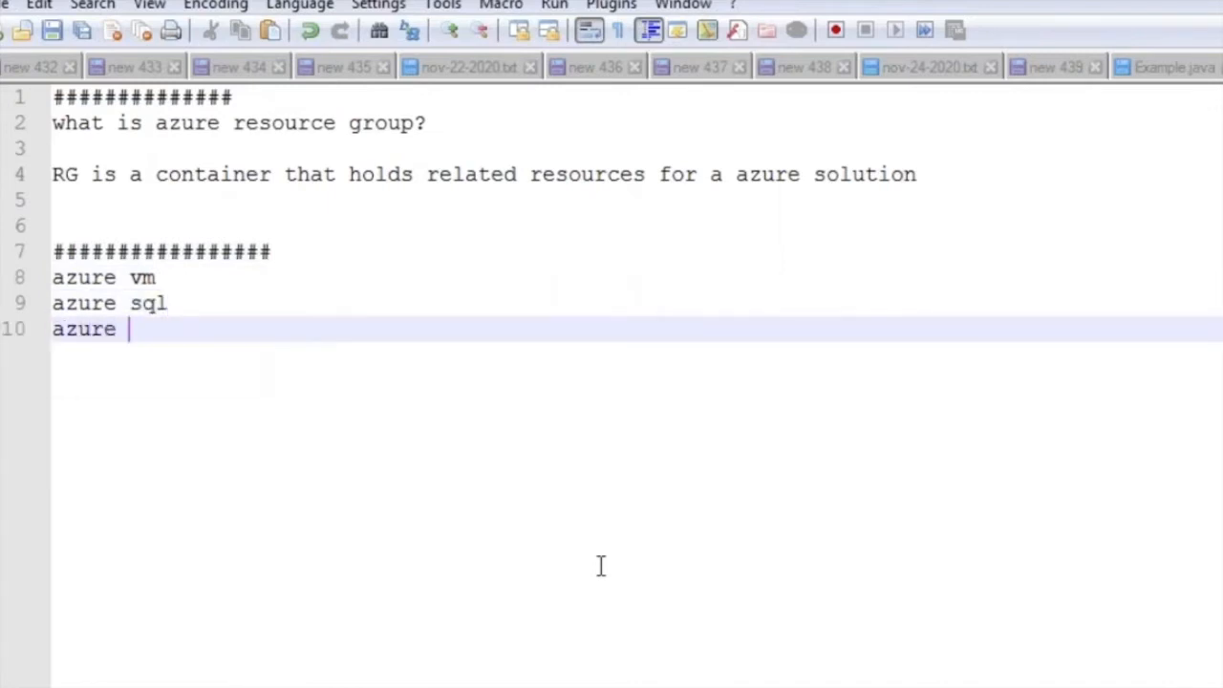
{"action": "type", "text": "st"}
{"action": "key", "text": "BackSpace"}
{"action": "type", "text": "orage"}
{"action": "key", "text": "Return"}
{"action": "key", "text": "Return"}
{"action": "type", "text": "#########################"}
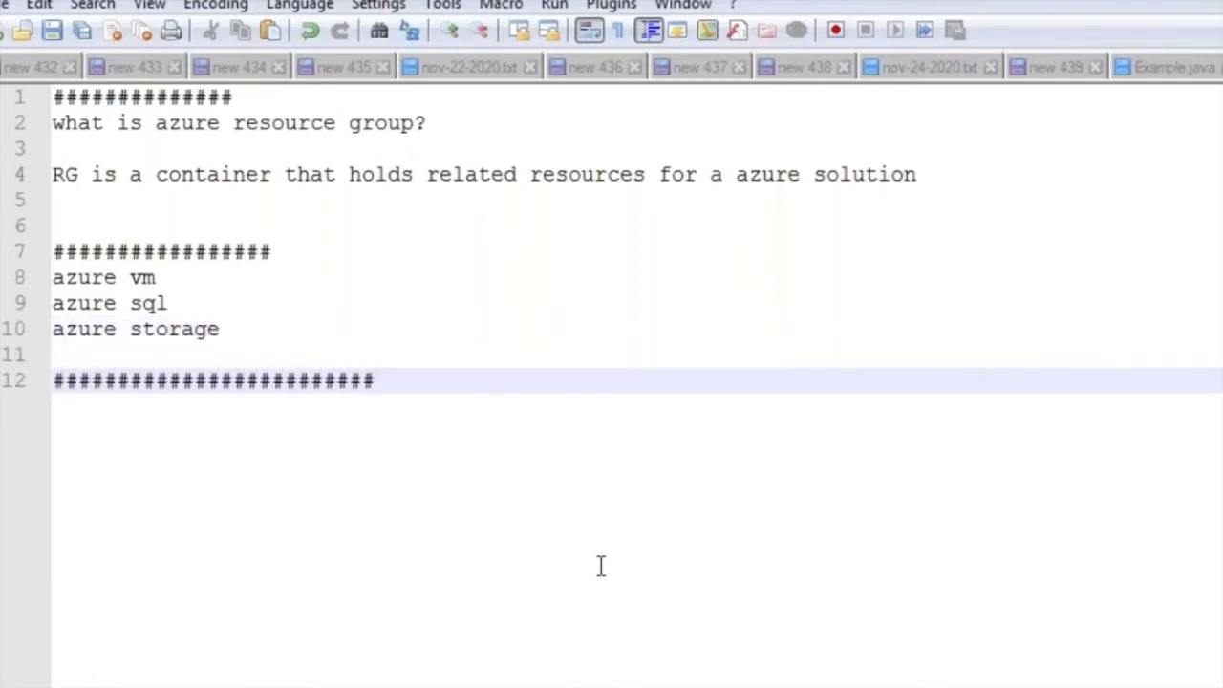
Add azure app service below azure storage in the list, followed by blank lines before the closing divider
{"action": "key", "text": "Up"}
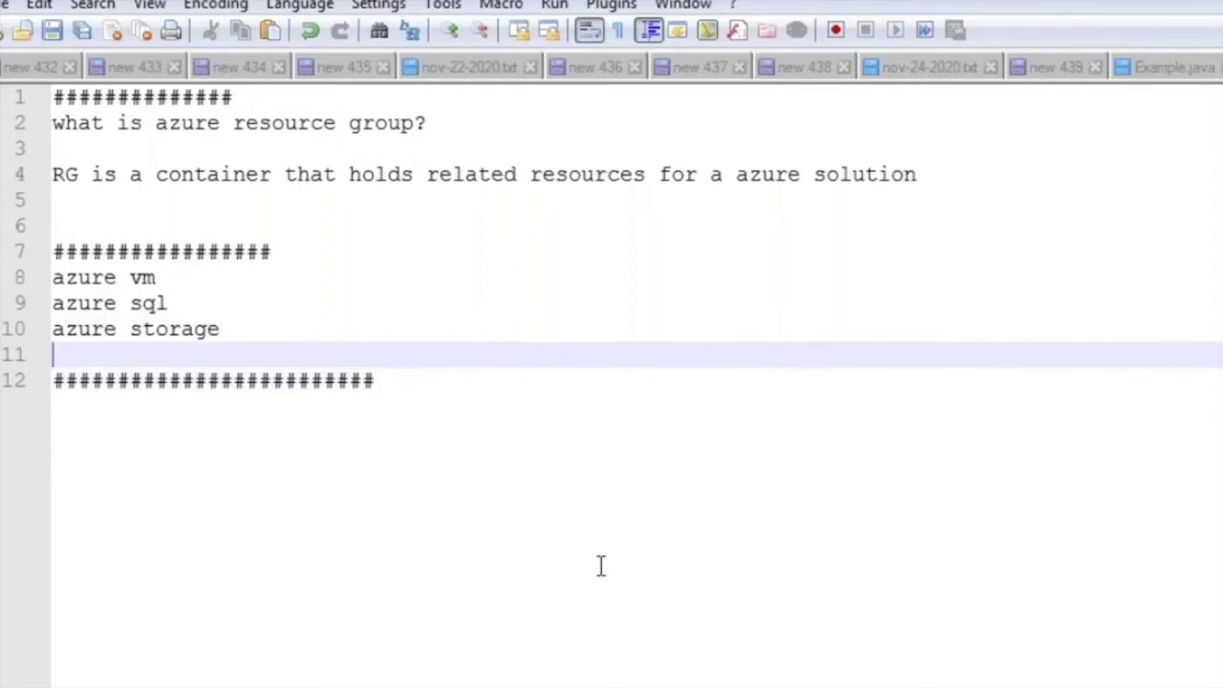
{"action": "type", "text": "azure app service"}
{"action": "key", "text": "Return"}
{"action": "key", "text": "Return"}
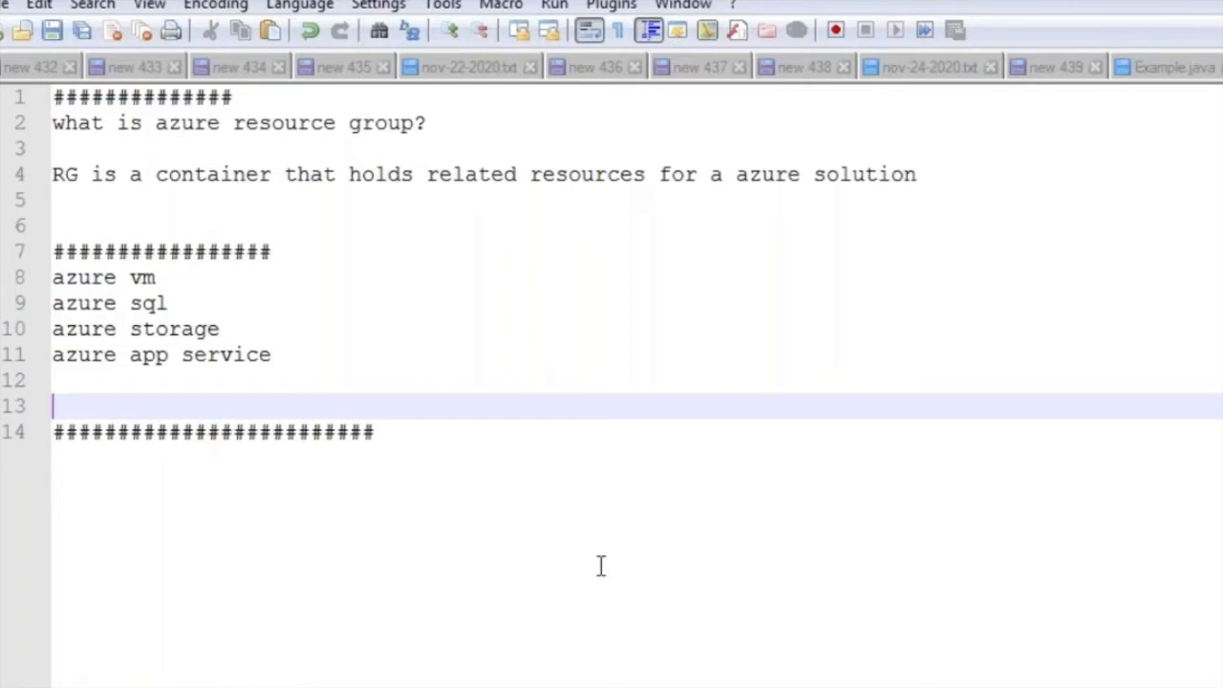
Switch to the Azure portal and start creating a new virtual machine from the virtual machines page
{"action": "key", "text": "alt+Tab"}
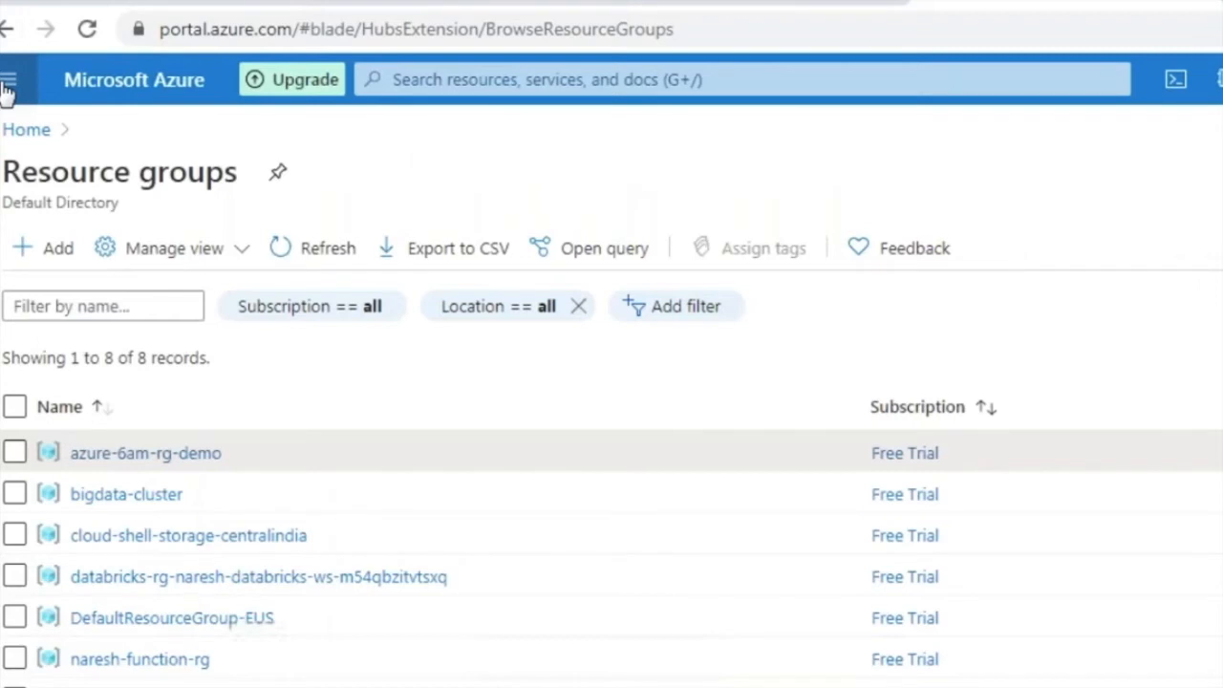
{"action": "left_click", "coordinate": [8, 84]}
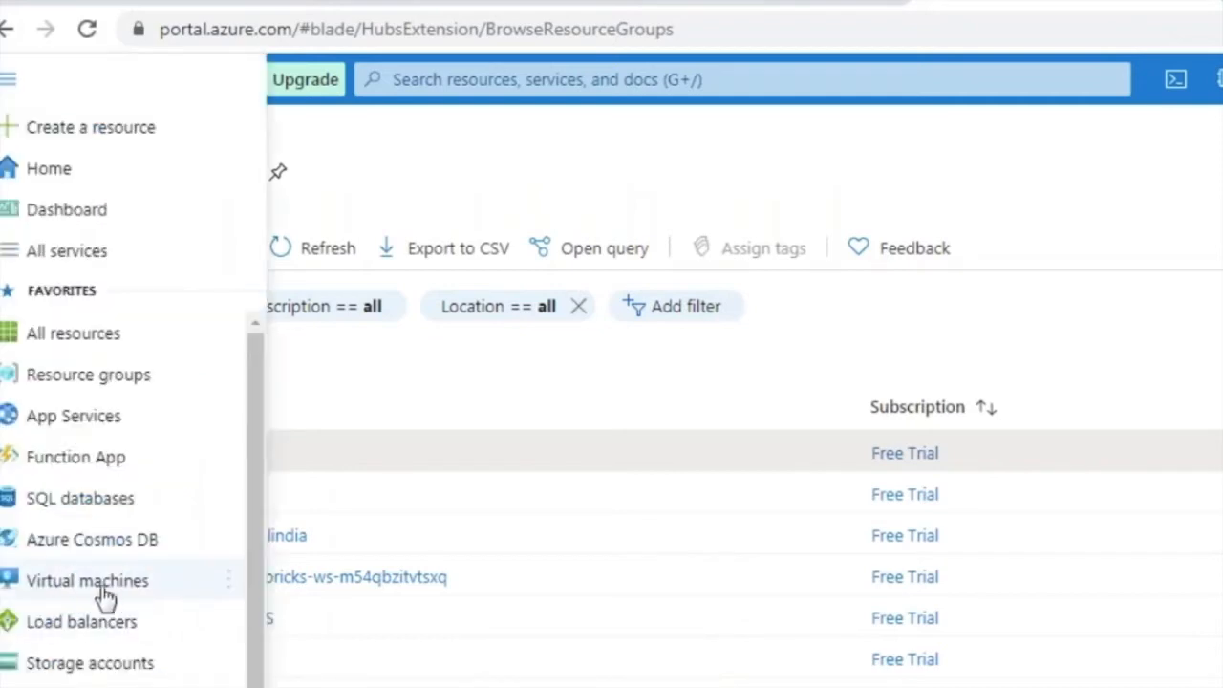
{"action": "left_click", "coordinate": [88, 580]}
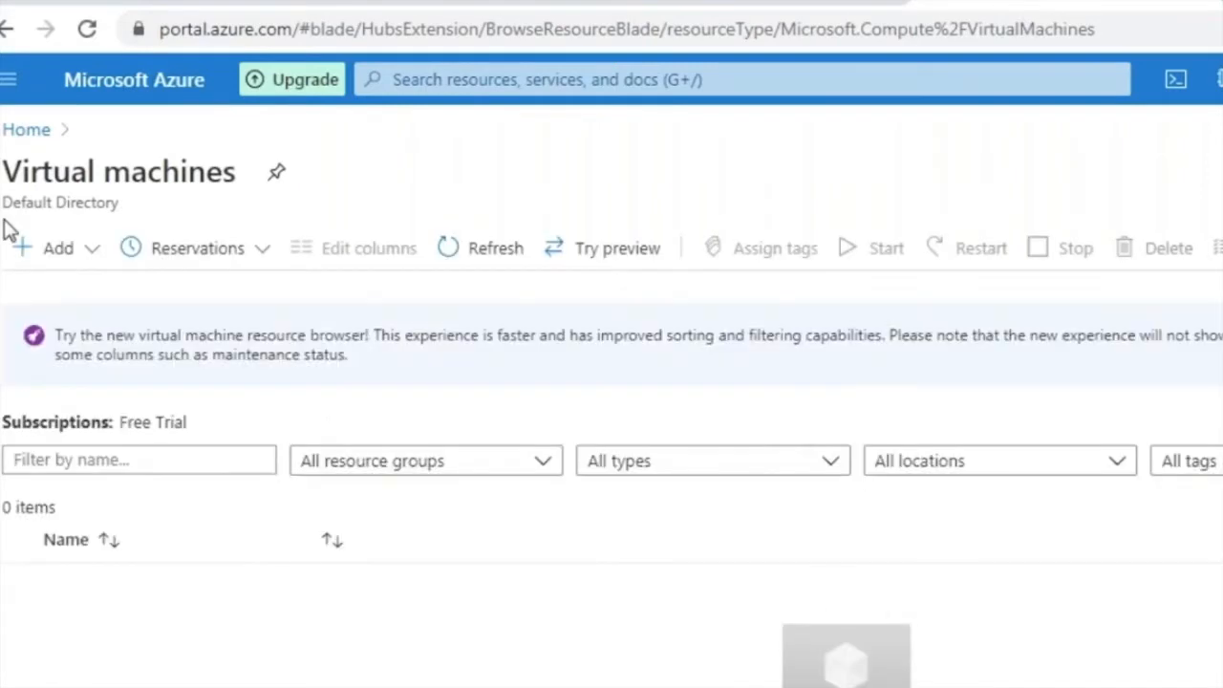
{"action": "left_click", "coordinate": [81, 266]}
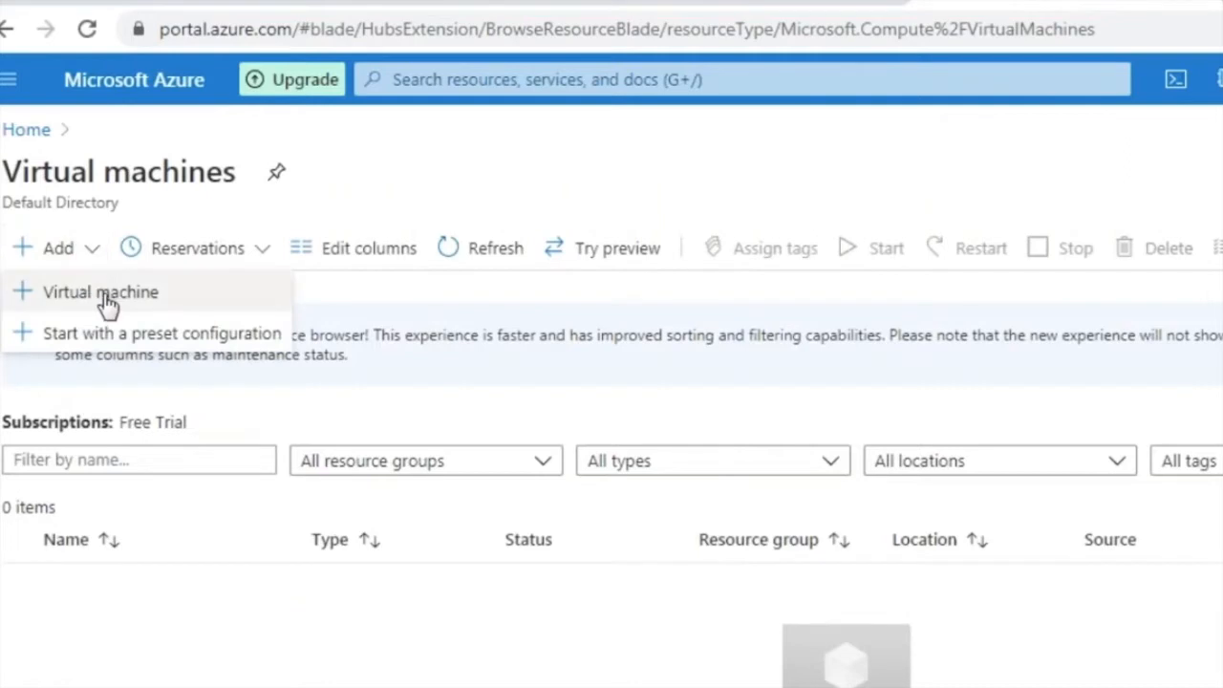
{"action": "left_click", "coordinate": [105, 294]}
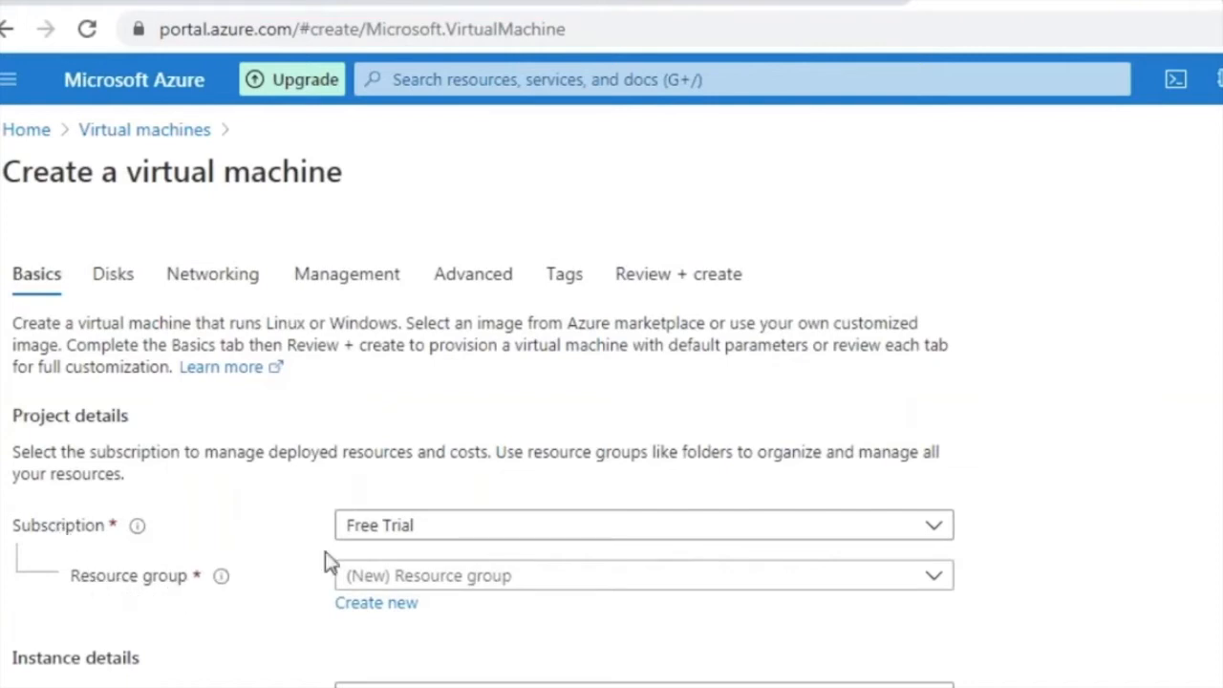
Assign the new virtual machine to the existing resource group azure-6am-rg-demo
{"action": "left_click", "coordinate": [414, 583]}
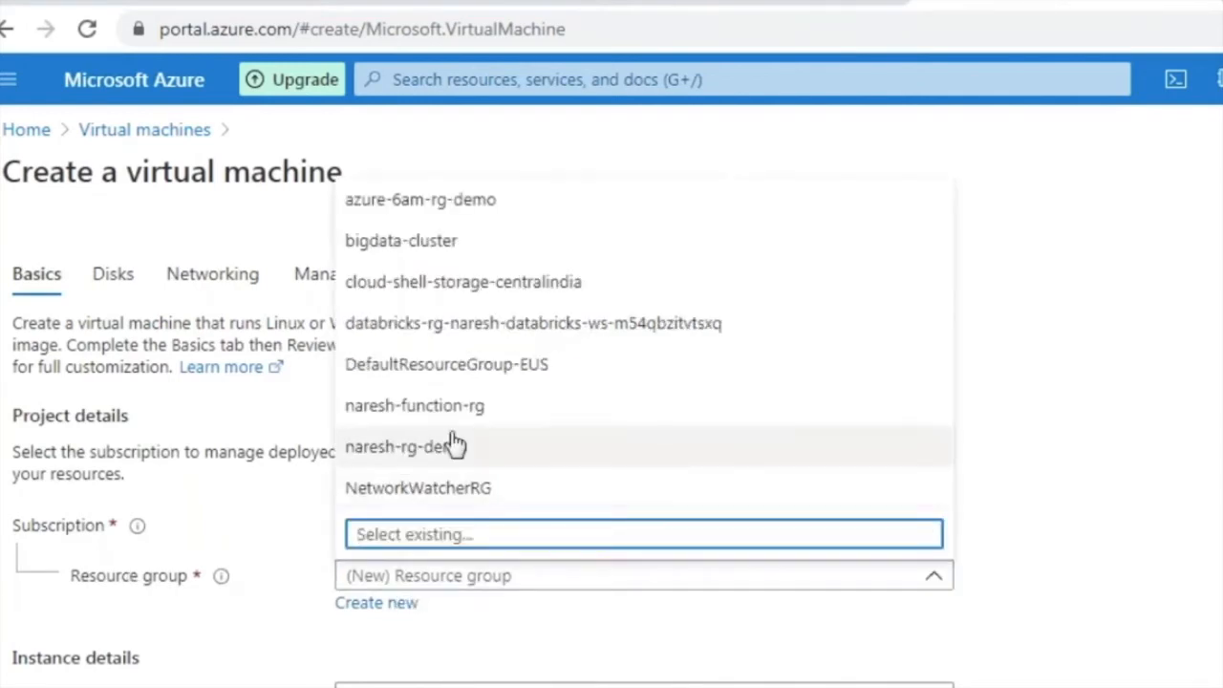
{"action": "left_click", "coordinate": [494, 203]}
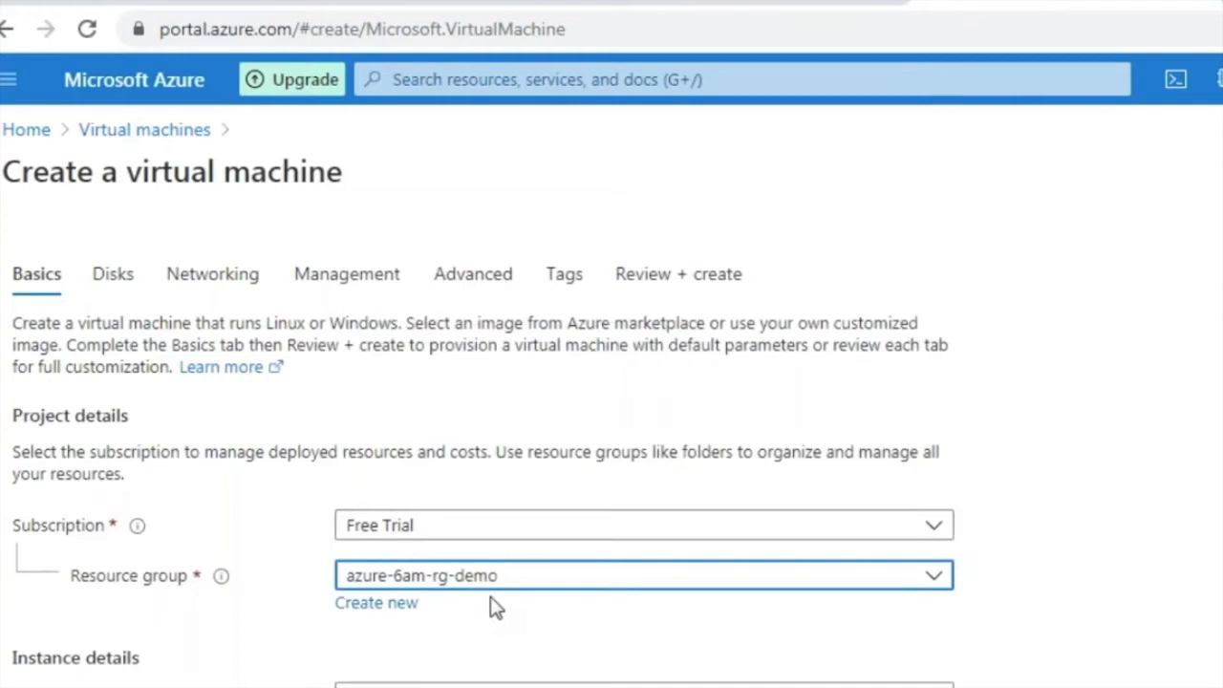
{"action": "scroll", "coordinate": [478, 588], "scroll_direction": "down", "scroll_amount": 2}
{"action": "left_click", "coordinate": [469, 573]}
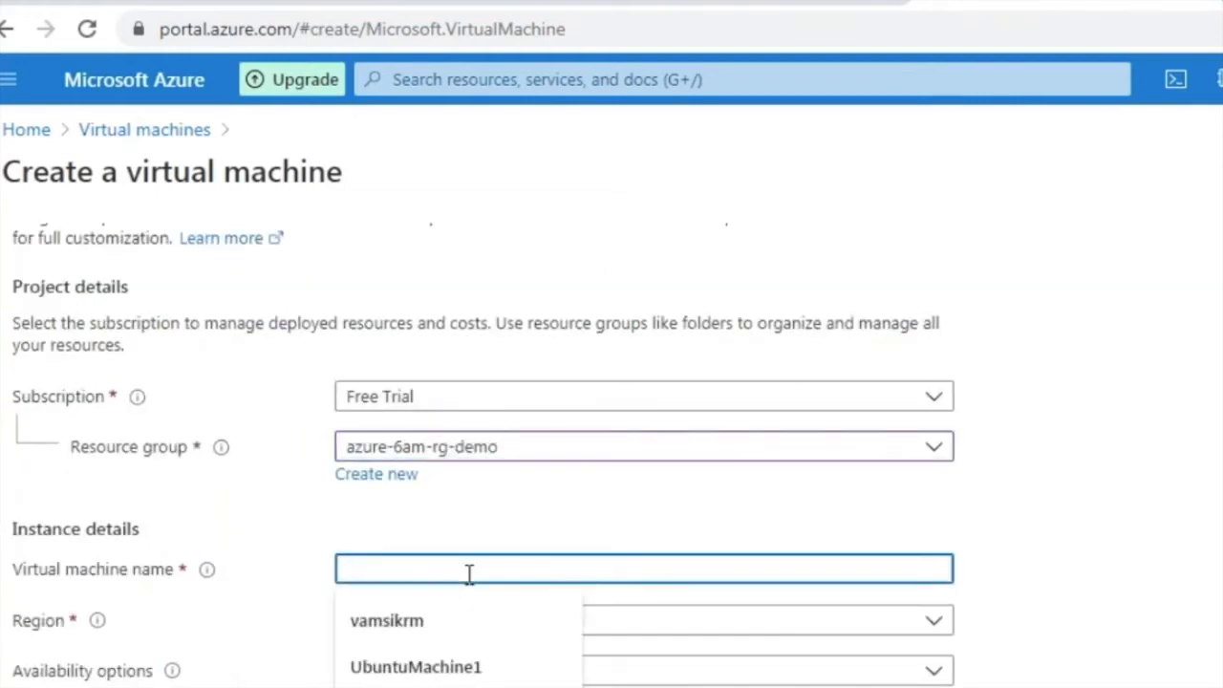
{"action": "left_click", "coordinate": [502, 488]}
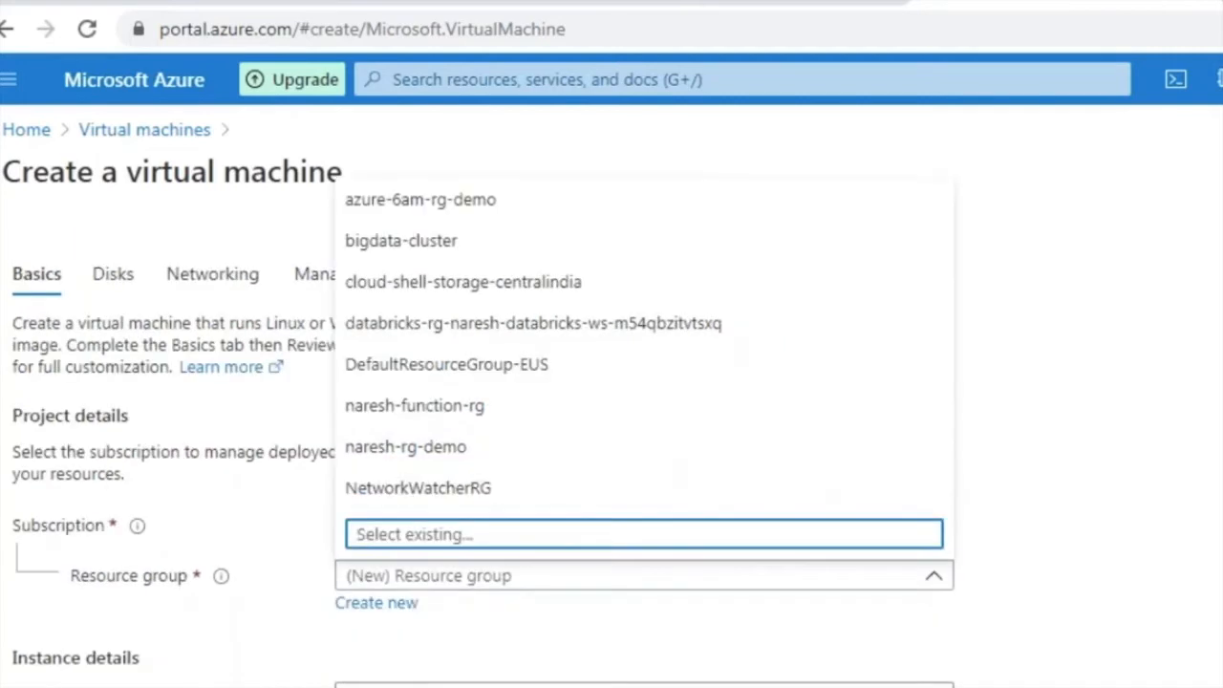
{"action": "left_click", "coordinate": [498, 204]}
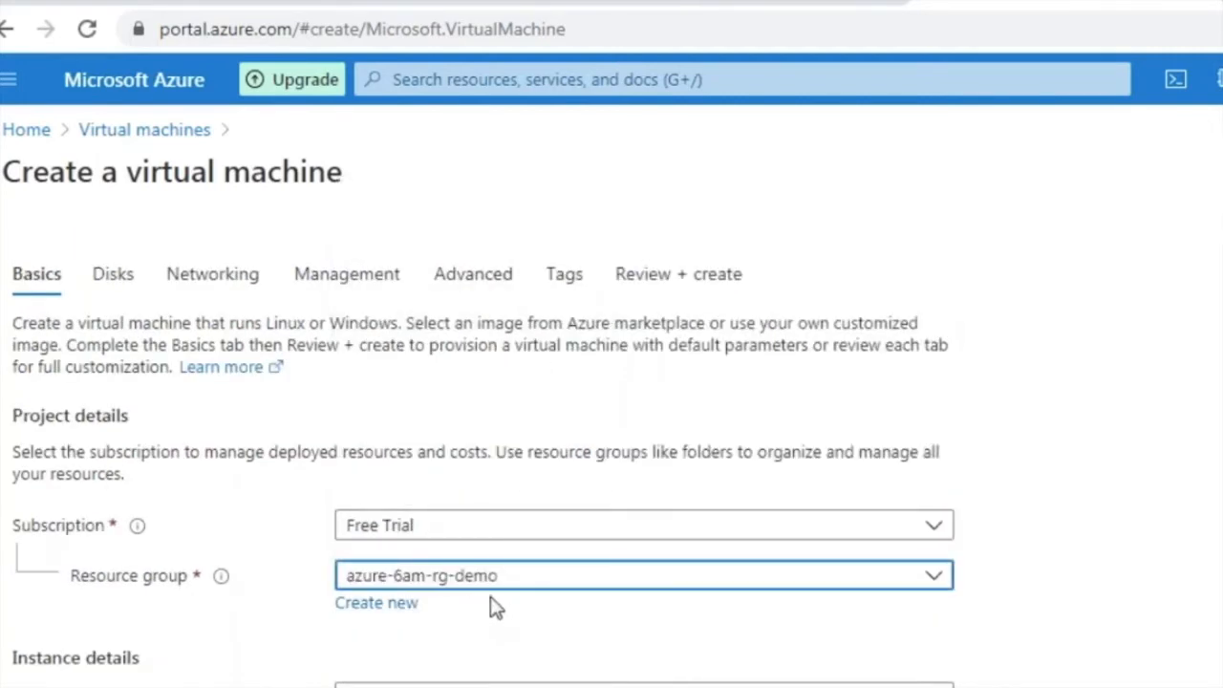
{"action": "scroll", "coordinate": [495, 608], "scroll_direction": "down", "scroll_amount": 2}
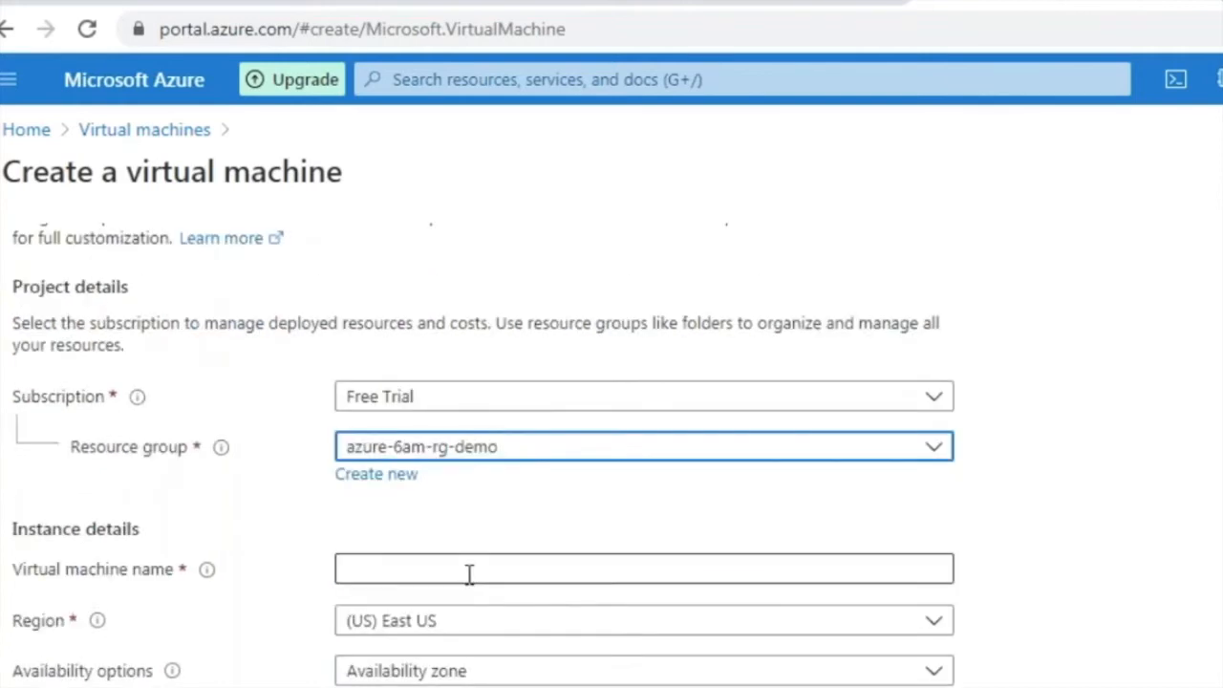
{"action": "left_click", "coordinate": [469, 573]}
{"action": "left_click", "coordinate": [504, 488]}
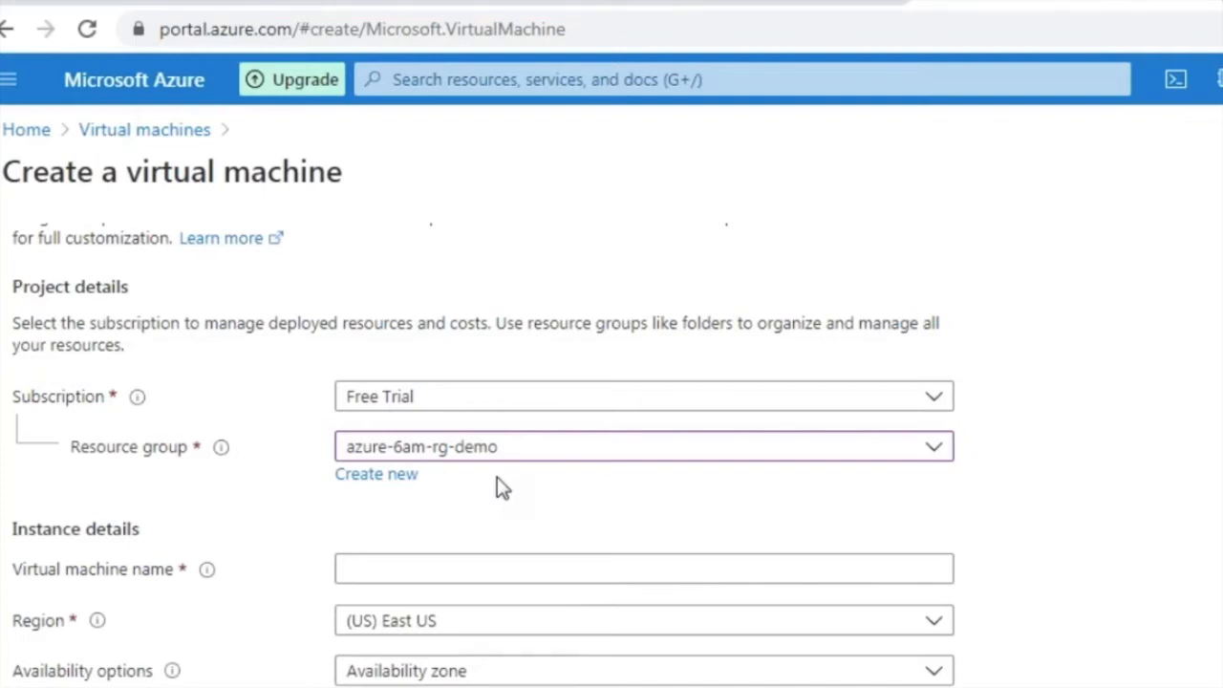
Set the virtual machine's image to Windows Server 2019 Datacenter - Gen1
{"action": "left_click", "coordinate": [462, 571]}
{"action": "left_click", "coordinate": [645, 687]}
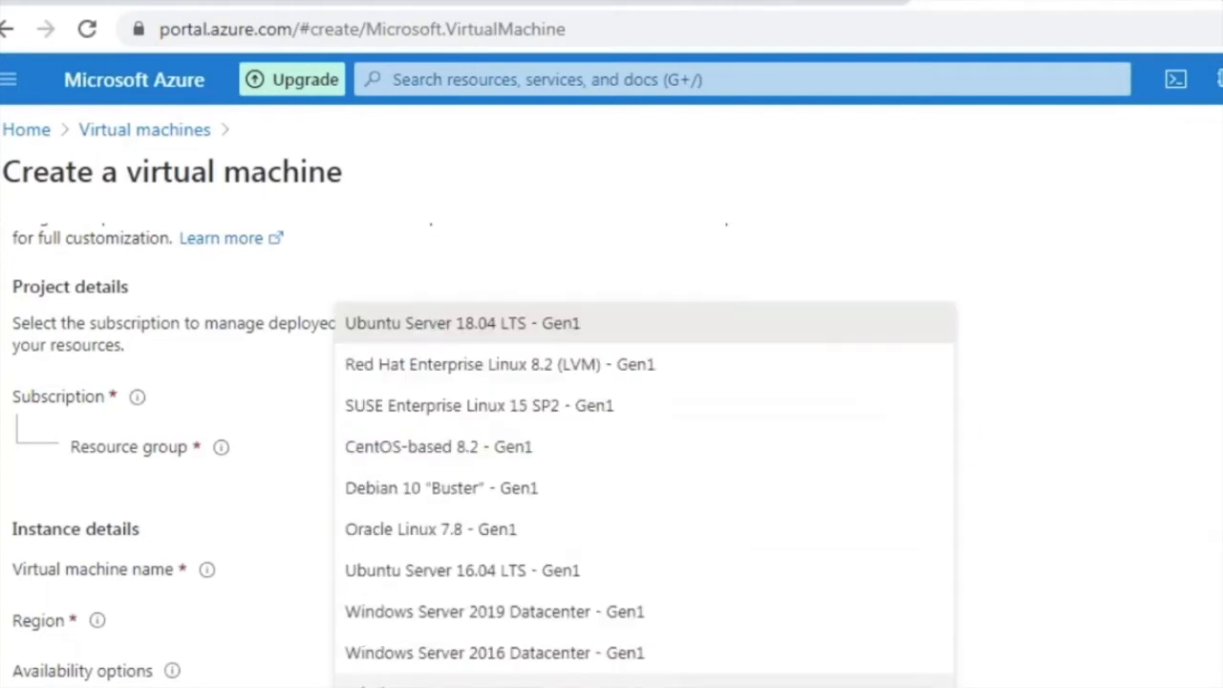
{"action": "left_click", "coordinate": [536, 623]}
Name the virtual machine windows-server-2019-datacentre
{"action": "scroll", "coordinate": [627, 660], "scroll_direction": "down", "scroll_amount": 1}
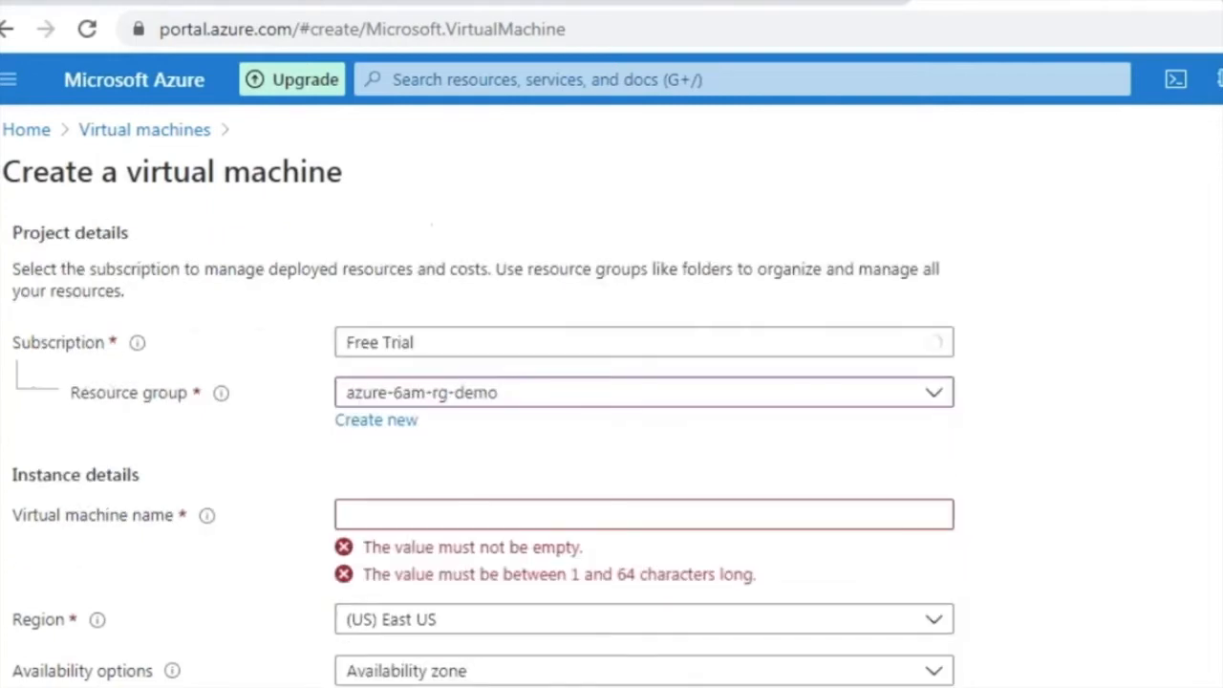
{"action": "scroll", "coordinate": [627, 660], "scroll_direction": "down", "scroll_amount": 2}
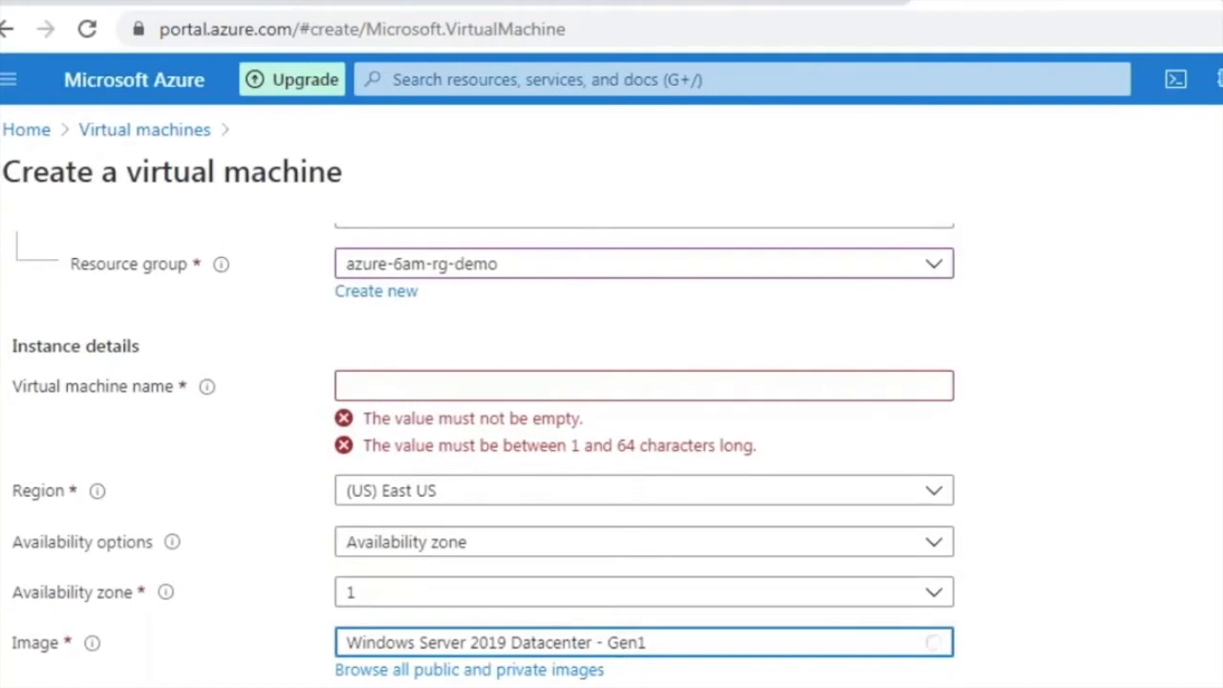
{"action": "left_click", "coordinate": [441, 383]}
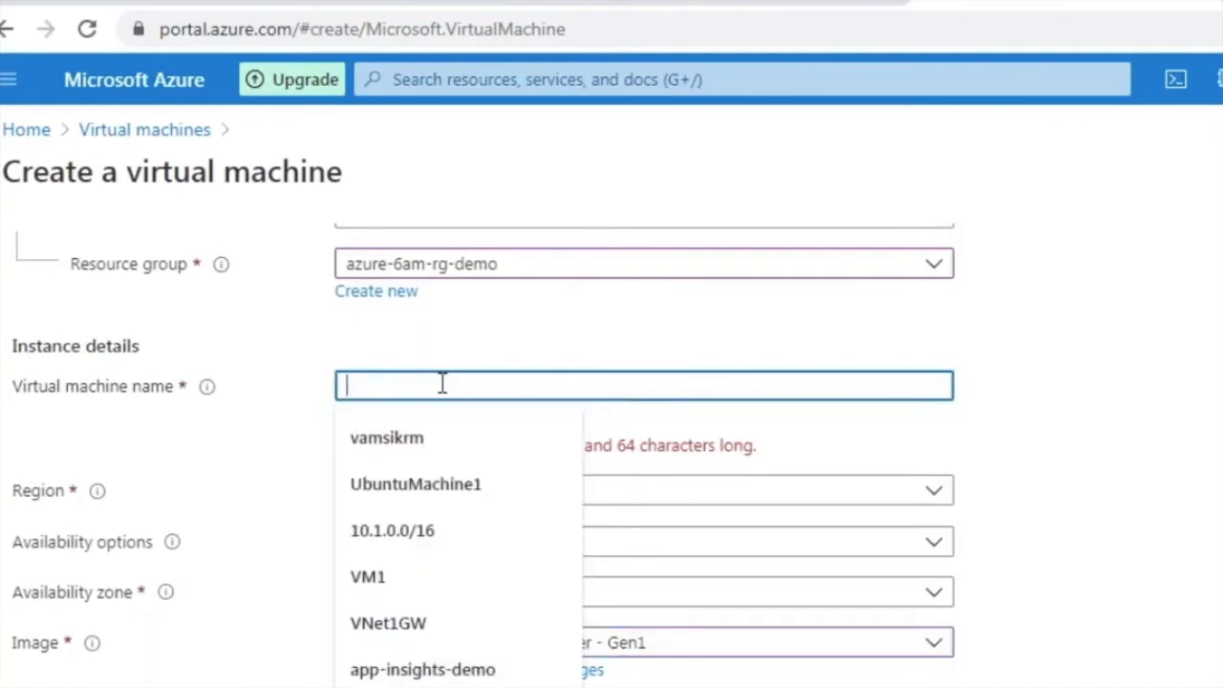
{"action": "type", "text": "windowsse"}
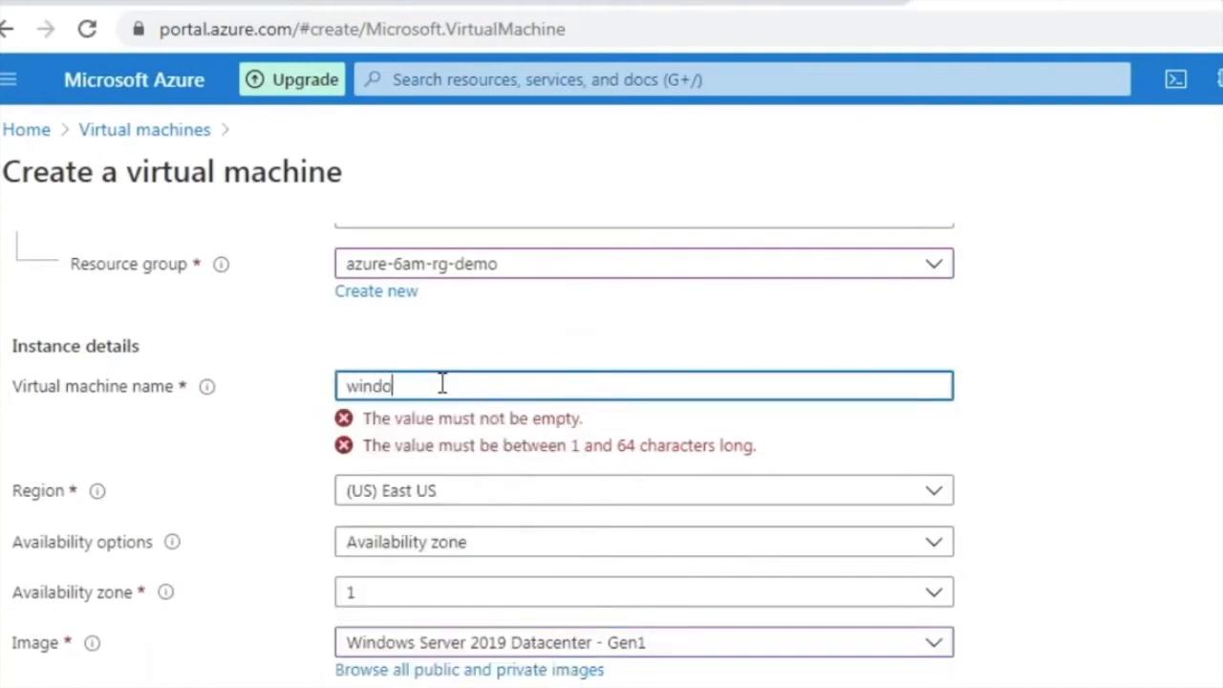
{"action": "key", "text": "BackSpace"}
{"action": "key", "text": "BackSpace"}
{"action": "type", "text": "-server"}
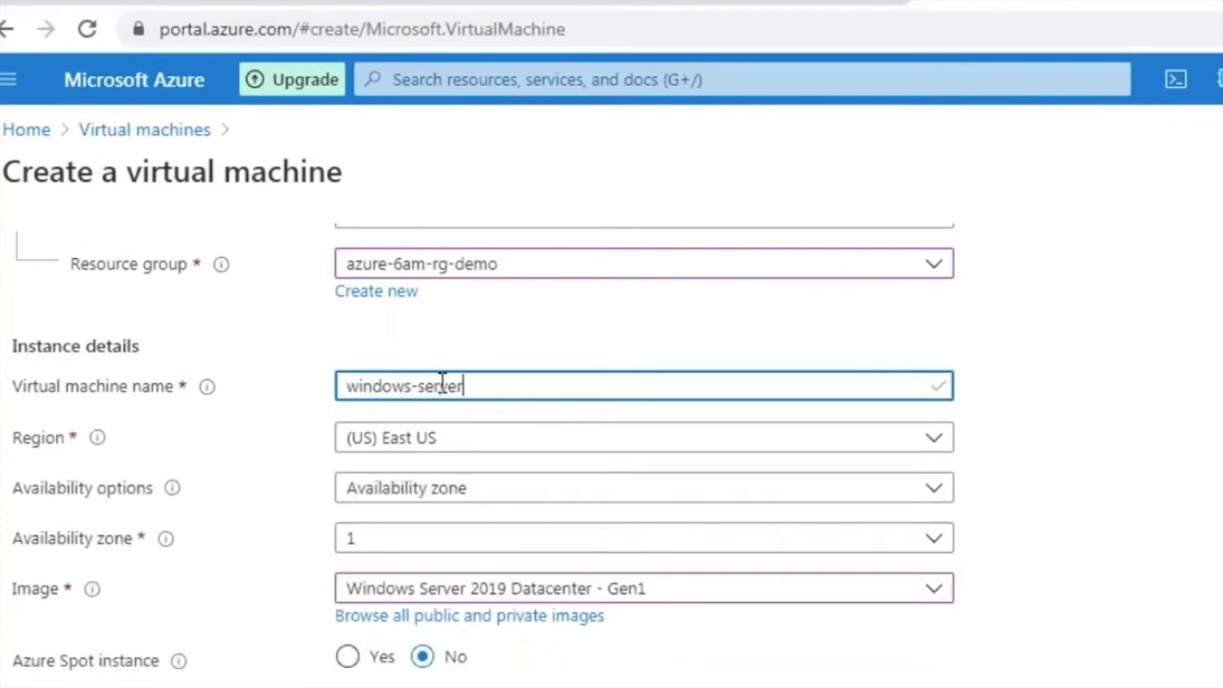
{"action": "type", "text": "-2019-d"}
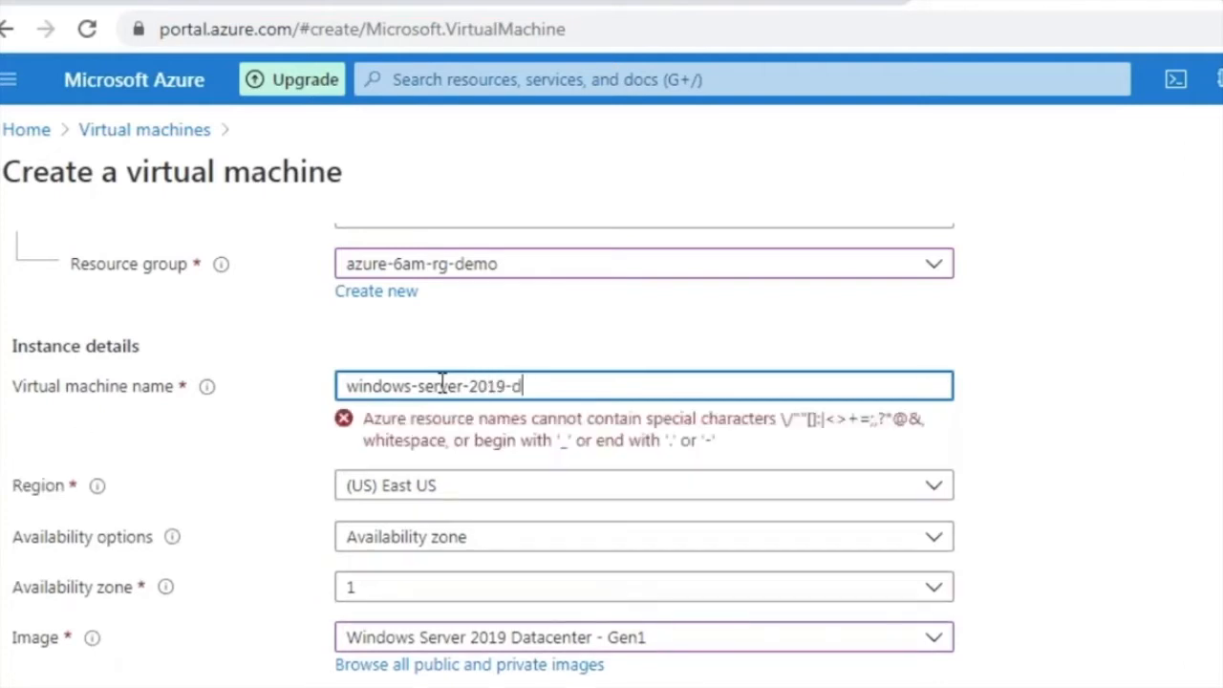
{"action": "type", "text": "atacentre"}
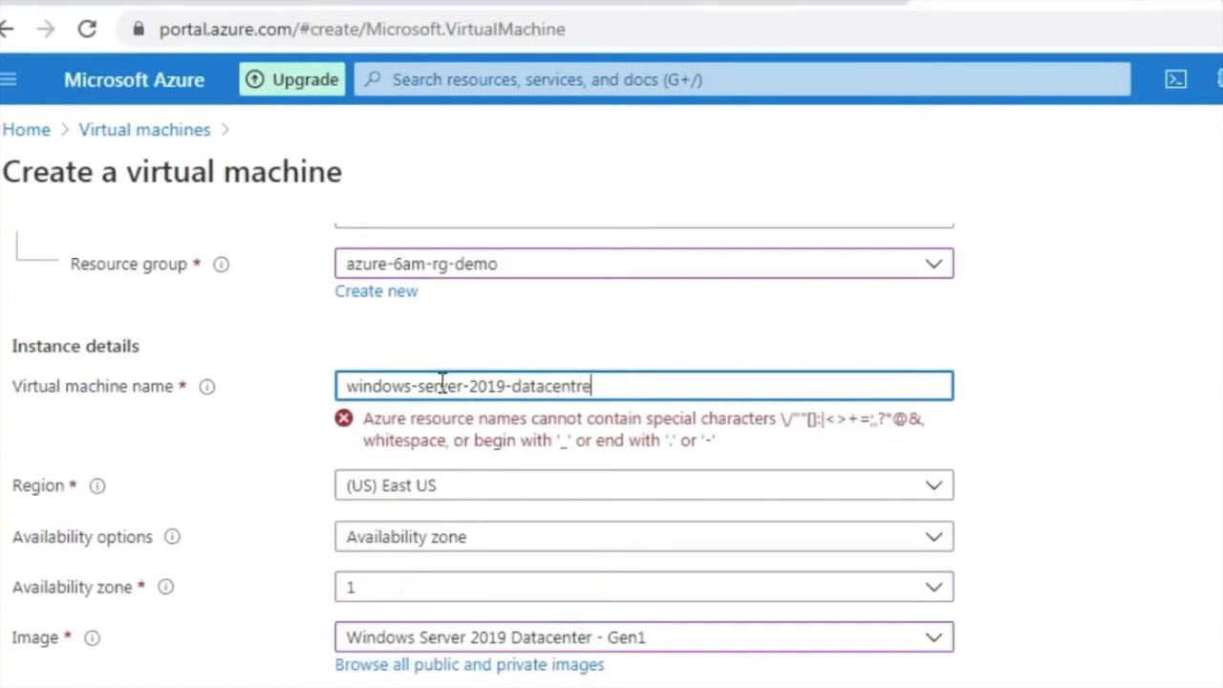
{"action": "left_click", "coordinate": [1137, 451]}
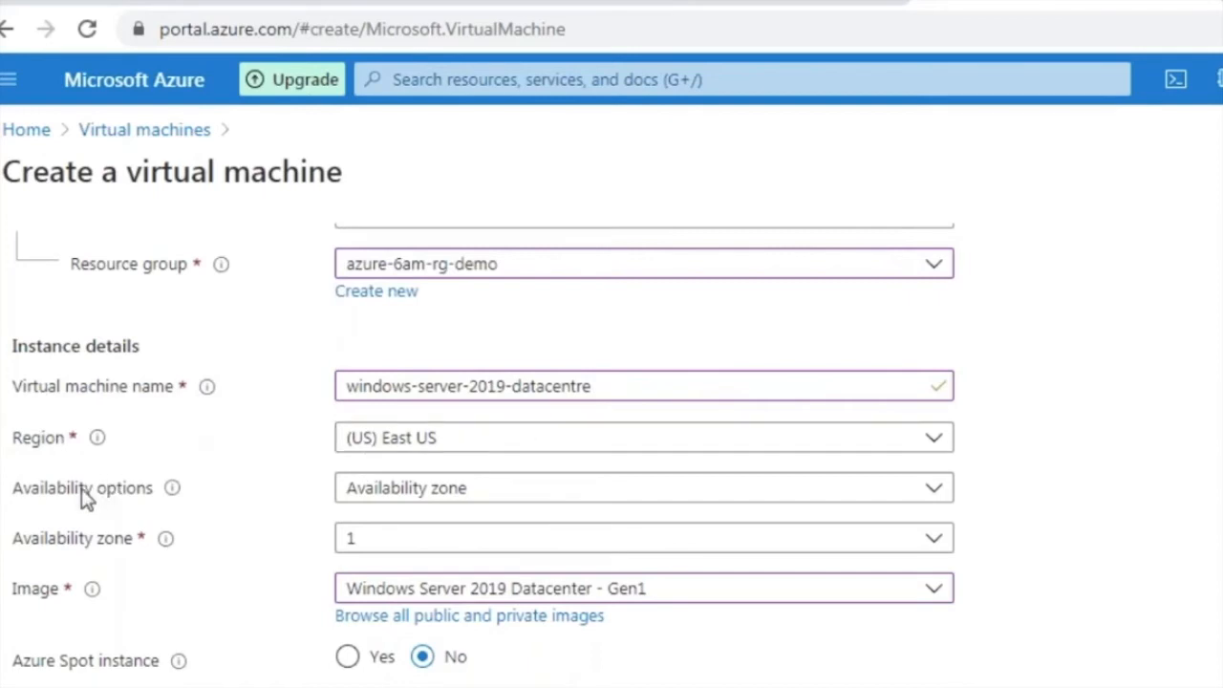
Review the choices for the availability options, availability zone and image of the virtual machine
{"action": "left_click", "coordinate": [437, 500]}
{"action": "left_click", "coordinate": [440, 502]}
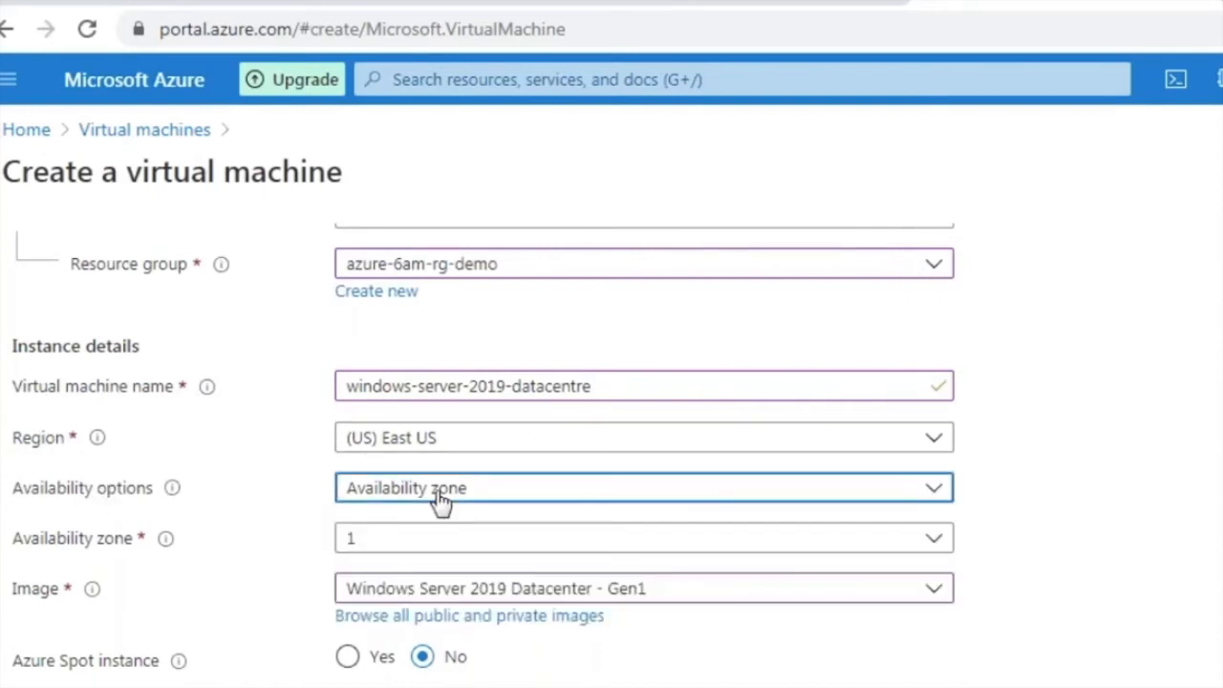
{"action": "left_click", "coordinate": [417, 553]}
{"action": "left_click", "coordinate": [418, 553]}
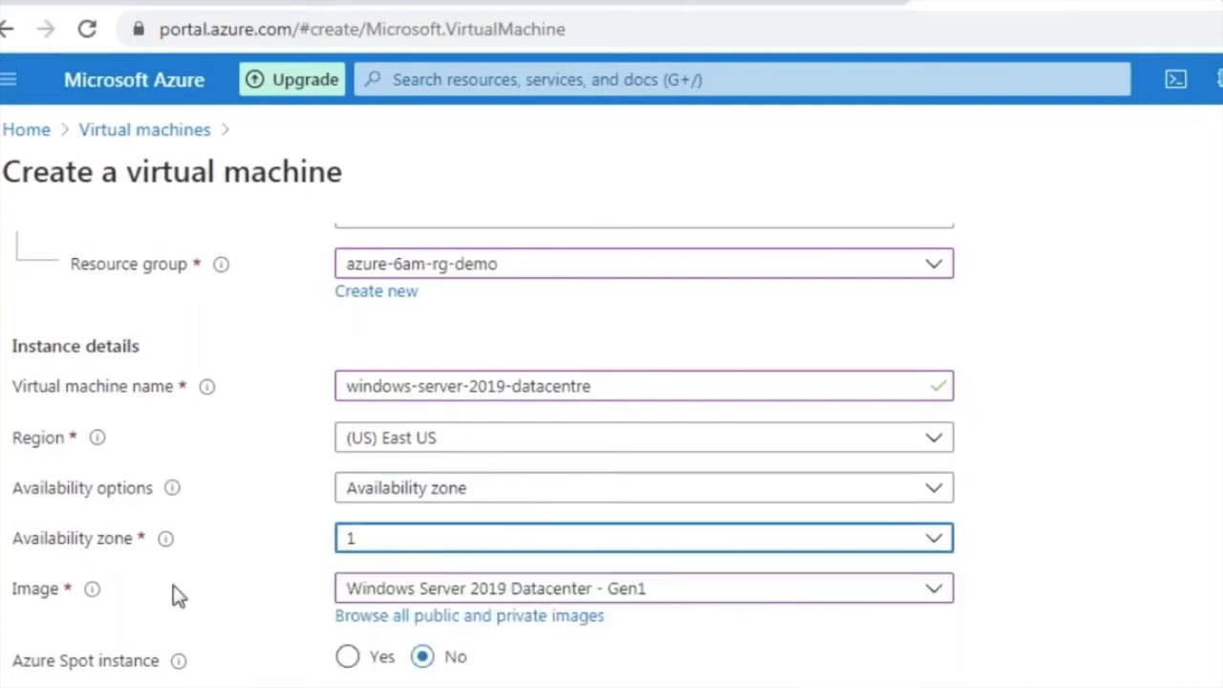
{"action": "left_click", "coordinate": [623, 590]}
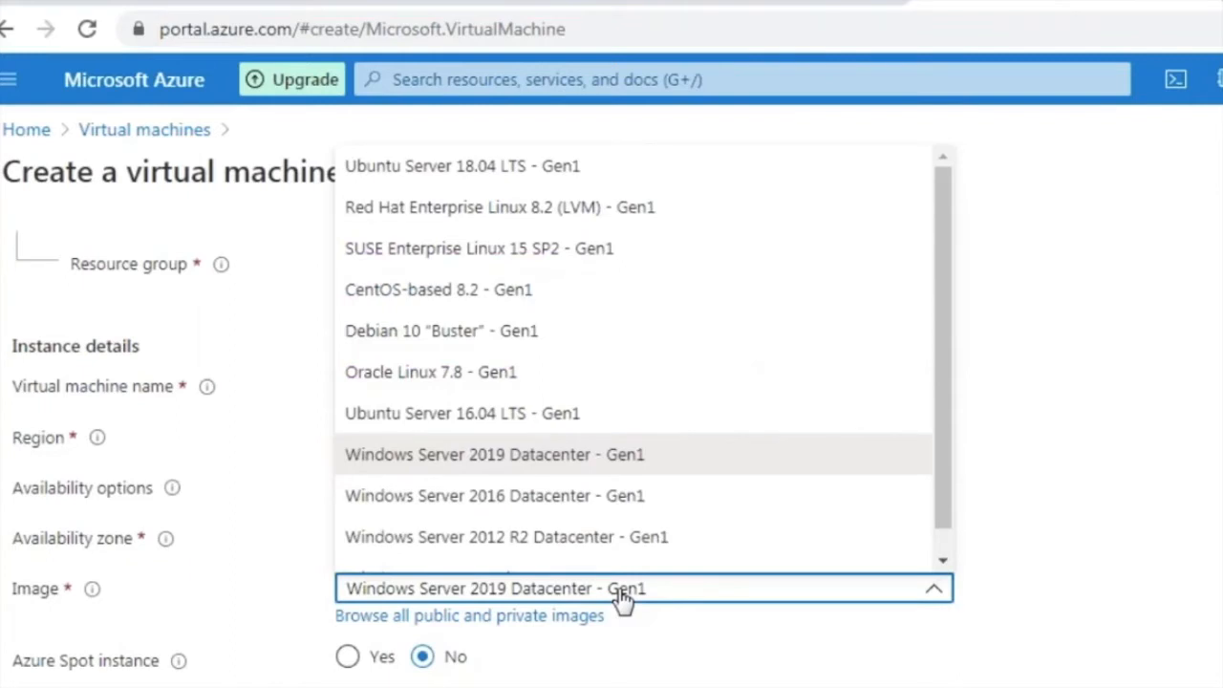
{"action": "left_click", "coordinate": [623, 597]}
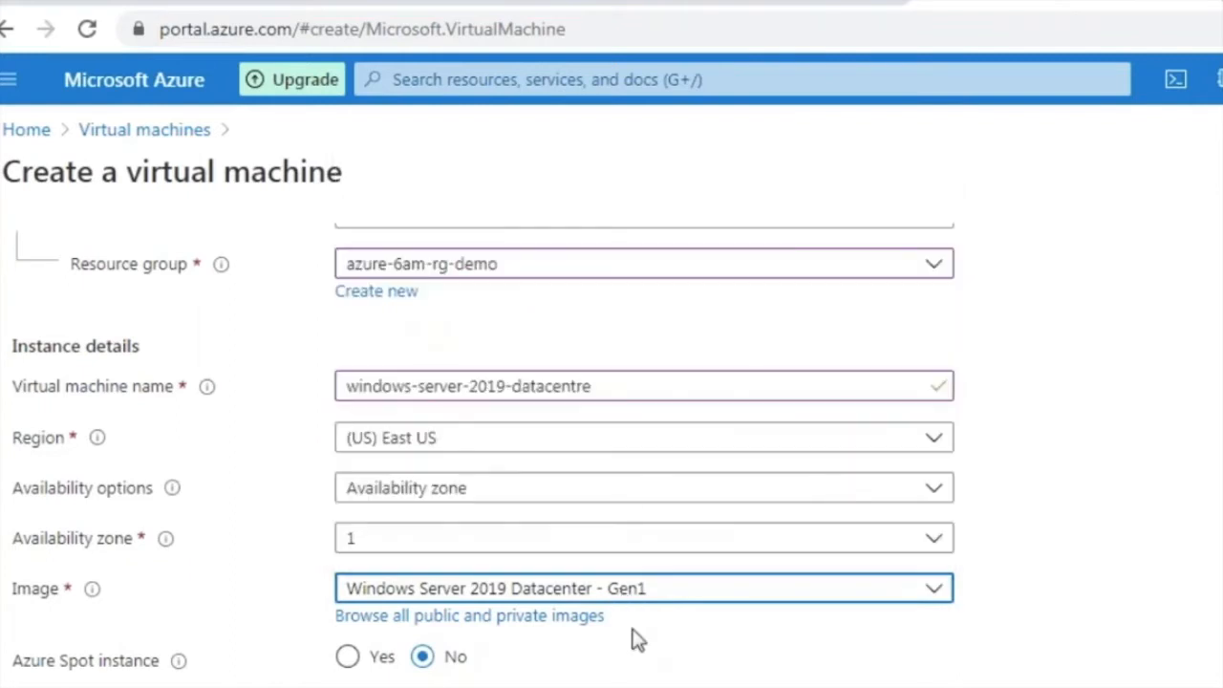
Fill in the administrator account's username using a previously saved entry
{"action": "scroll", "coordinate": [473, 495], "scroll_direction": "down", "scroll_amount": 3}
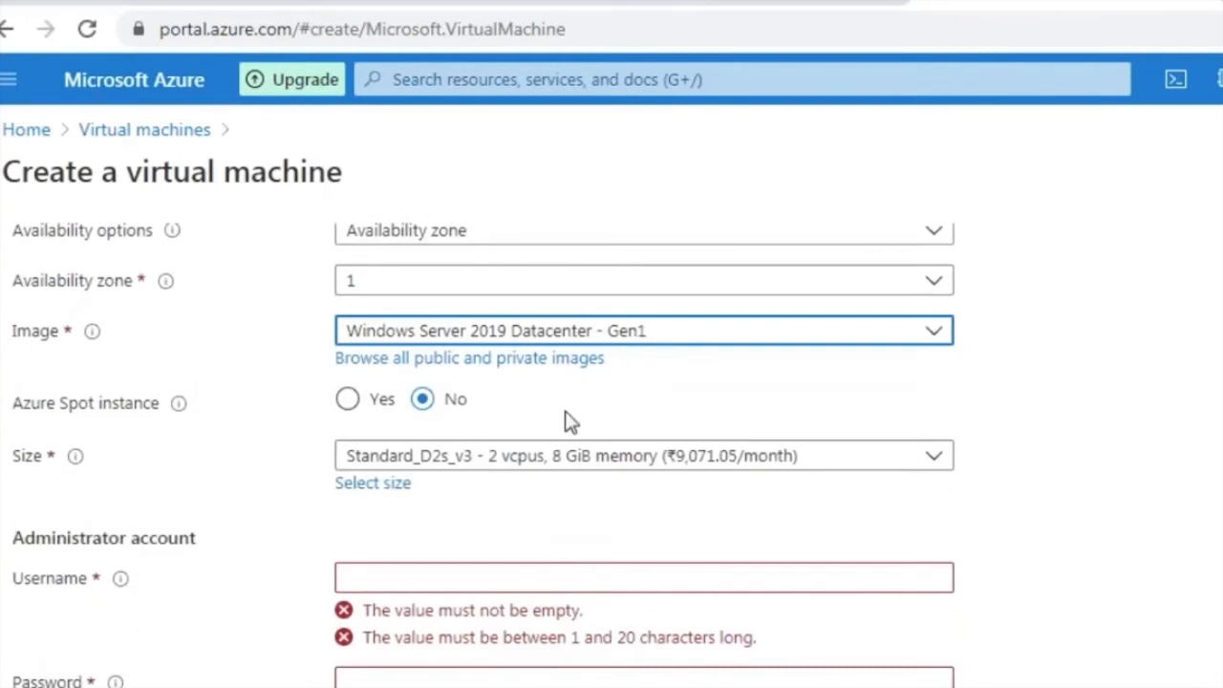
{"action": "left_click", "coordinate": [462, 575]}
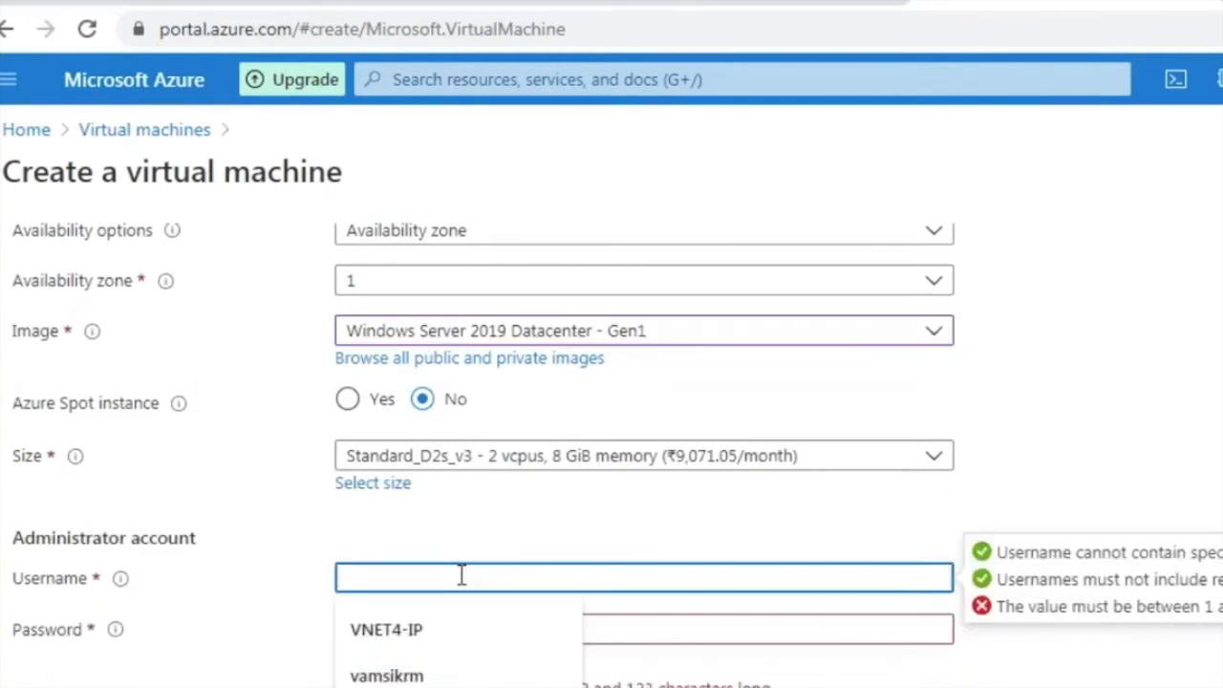
{"action": "left_click", "coordinate": [386, 676]}
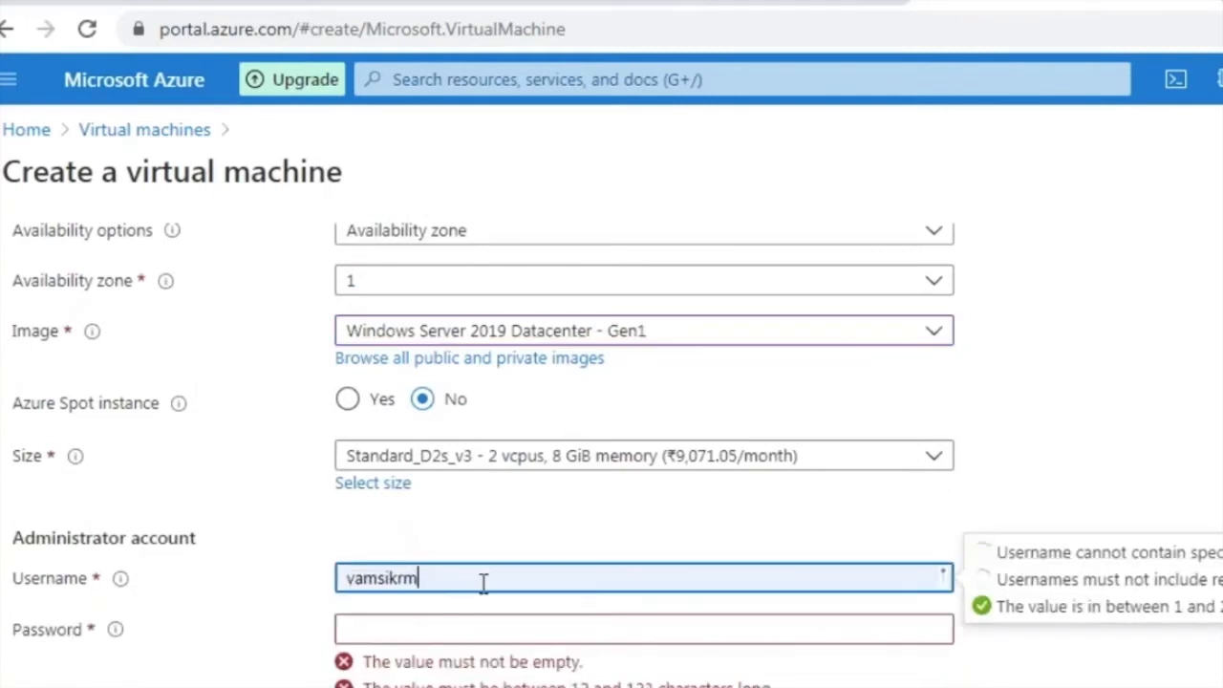
{"action": "left_click", "coordinate": [435, 627]}
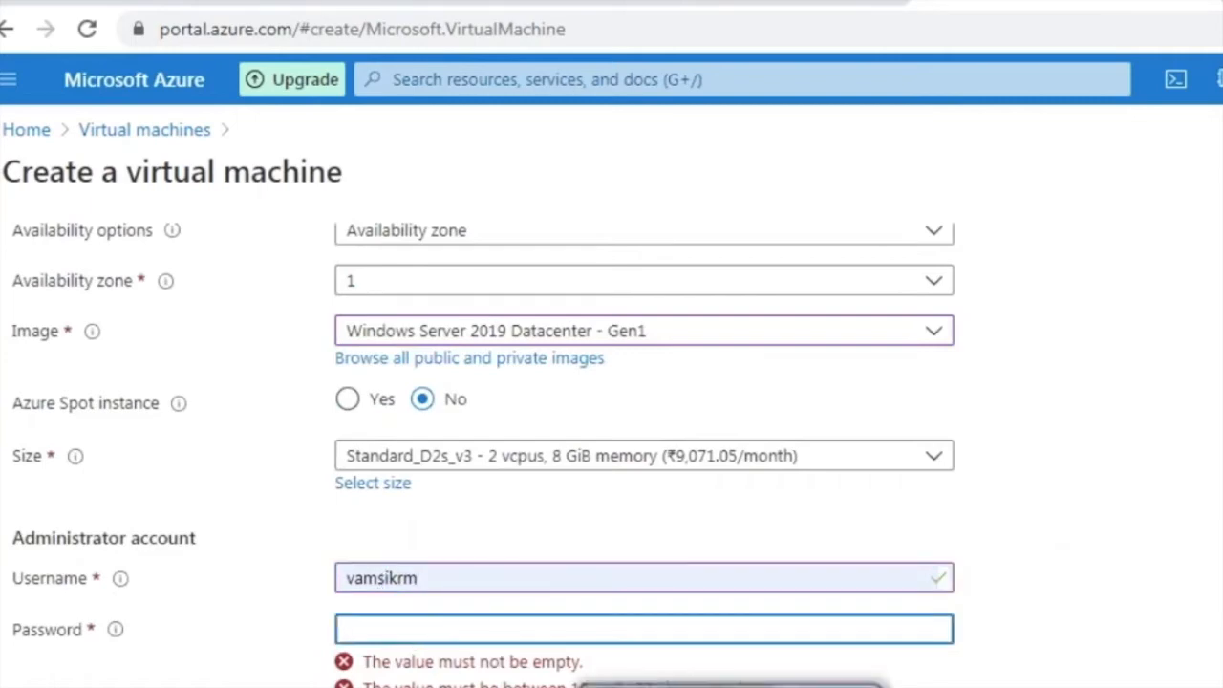
Switch to the Notepad++ notes, write the administrator password below the closing divider and select it for copying
{"action": "left_click", "coordinate": [734, 686]}
{"action": "left_click", "coordinate": [556, 666]}
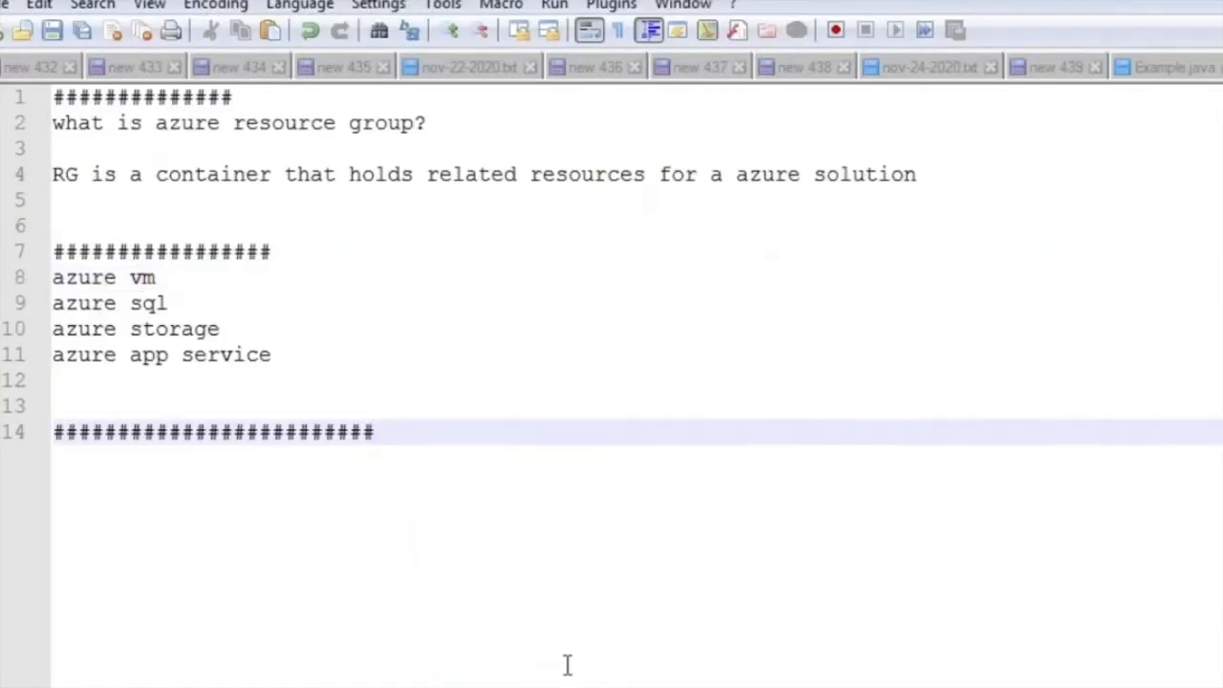
{"action": "key", "text": "Return"}
{"action": "key", "text": "Return"}
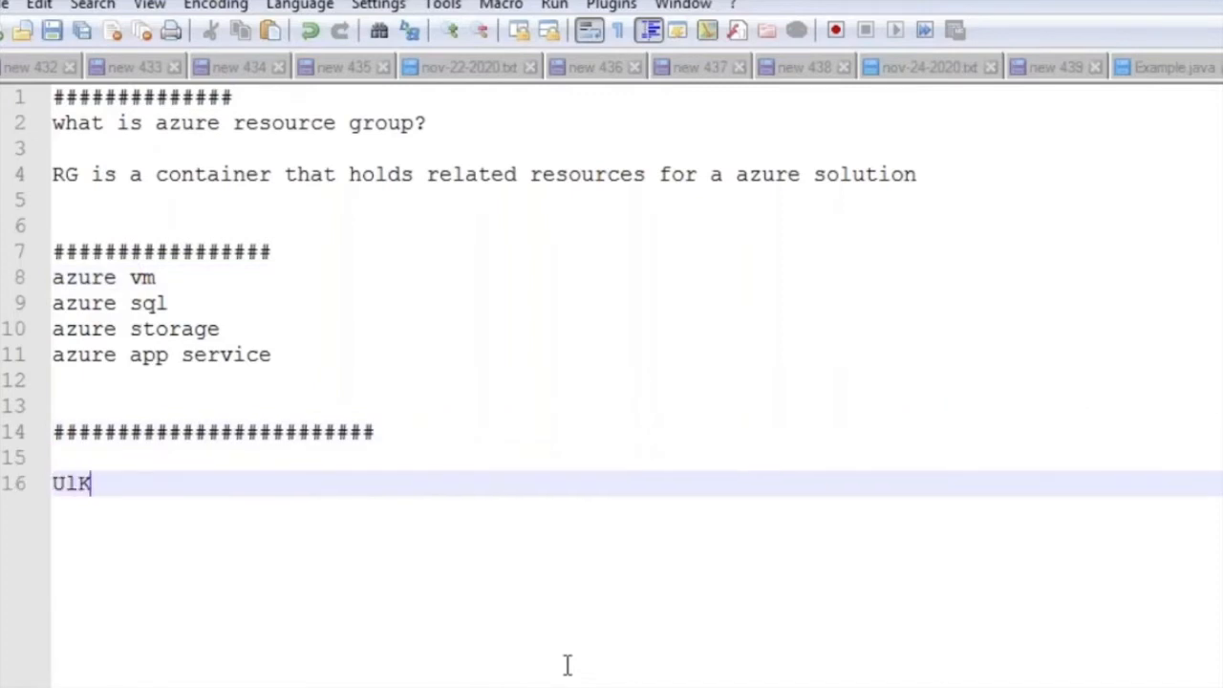
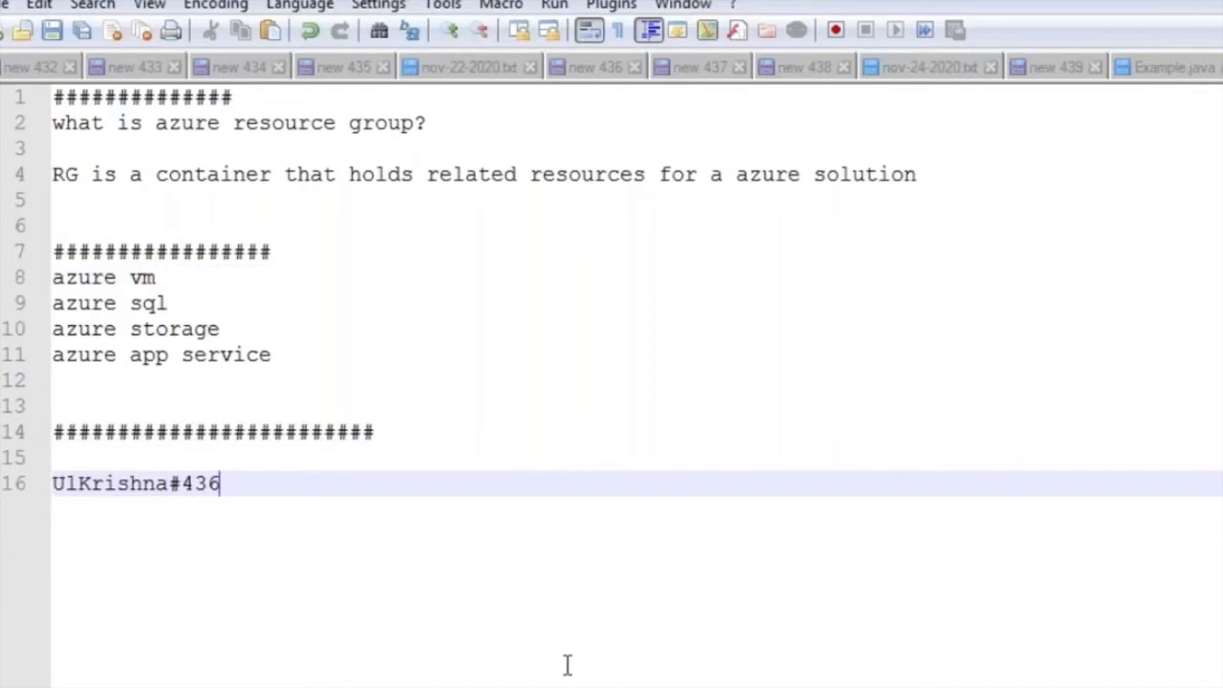
{"action": "key", "text": "shift+Home"}
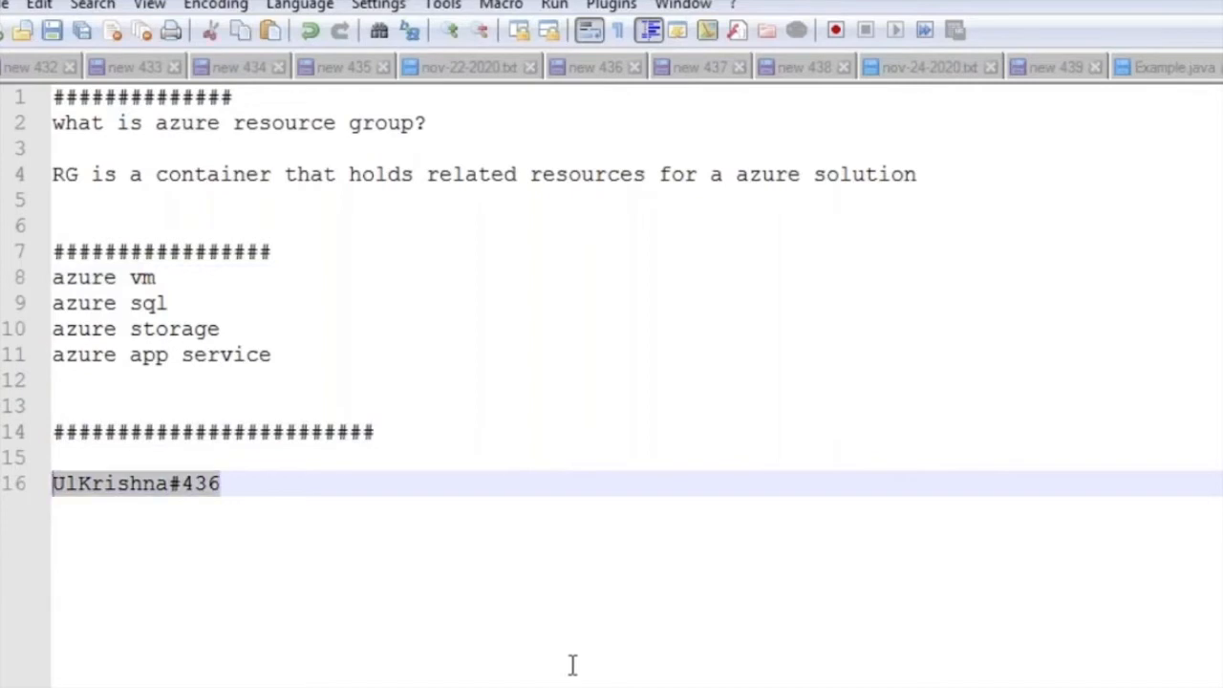
Return to the Azure portal and paste the copied password into the administrator account's Password and Confirm password fields
{"action": "key", "text": "alt+Tab"}
{"action": "left_click", "coordinate": [443, 631]}
{"action": "key", "text": "ctrl+v"}
{"action": "left_click", "coordinate": [439, 677]}
{"action": "key", "text": "ctrl+v"}
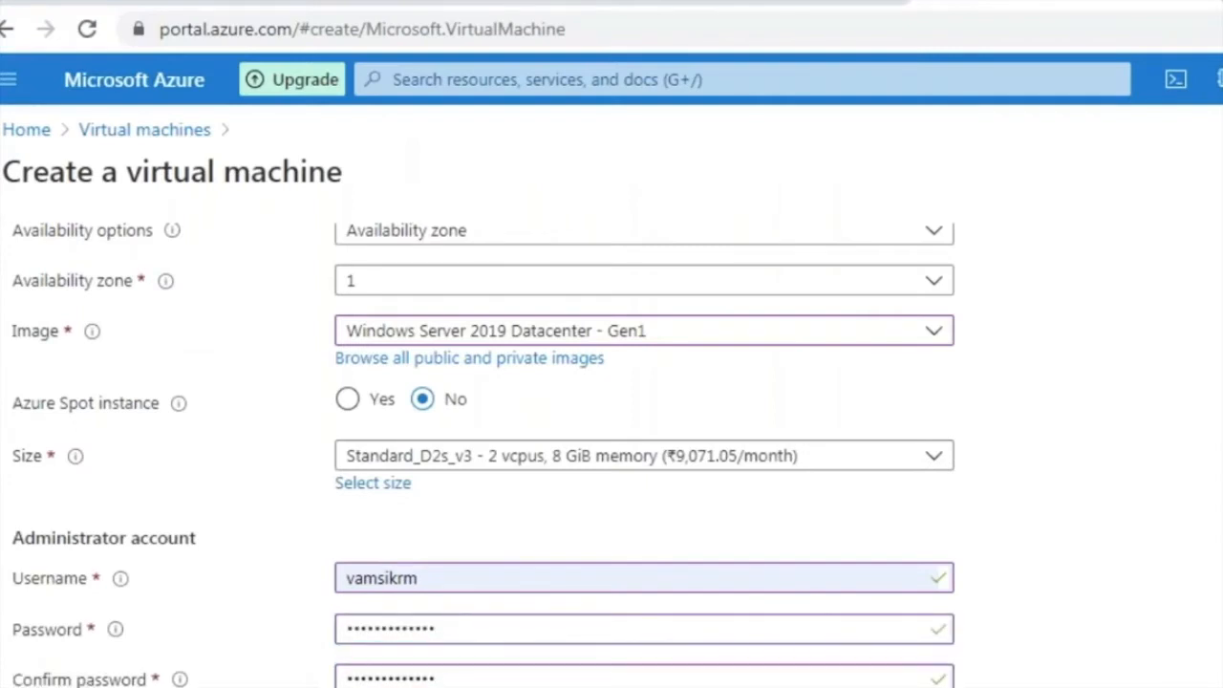
Keep the default basic and disk settings, review the networking settings of the virtual machine and continue to its management options
{"action": "scroll", "coordinate": [436, 676], "scroll_direction": "down", "scroll_amount": 3}
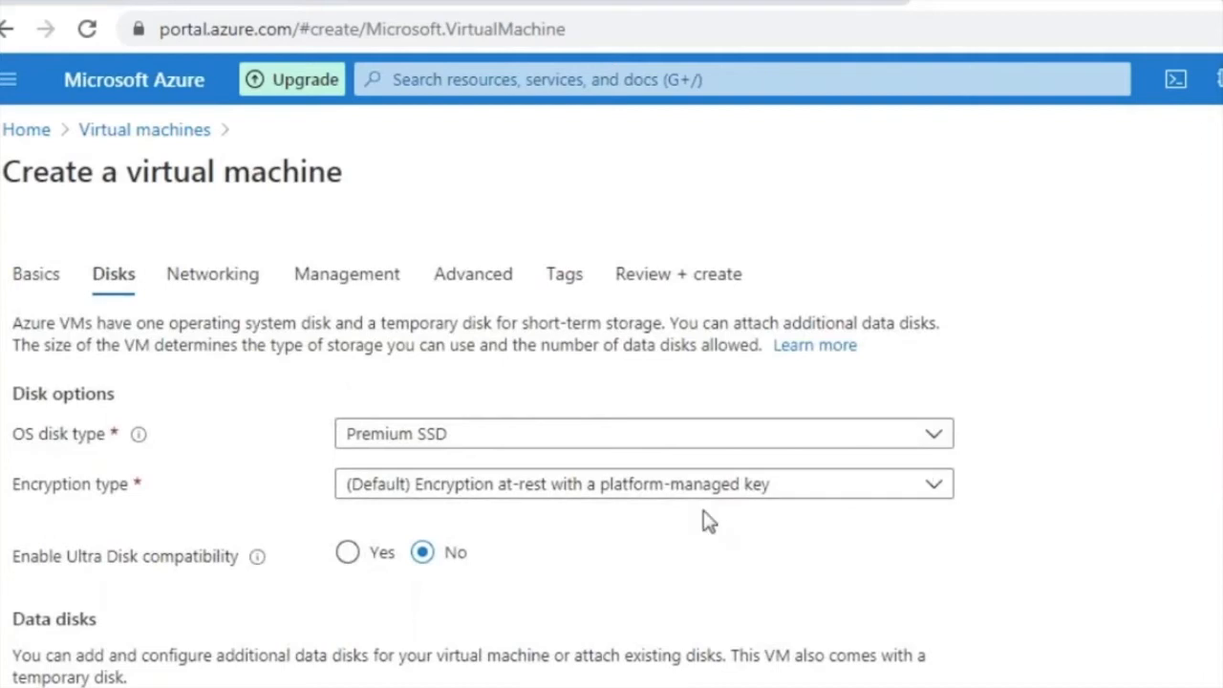
{"action": "scroll", "coordinate": [705, 519], "scroll_direction": "down", "scroll_amount": 2}
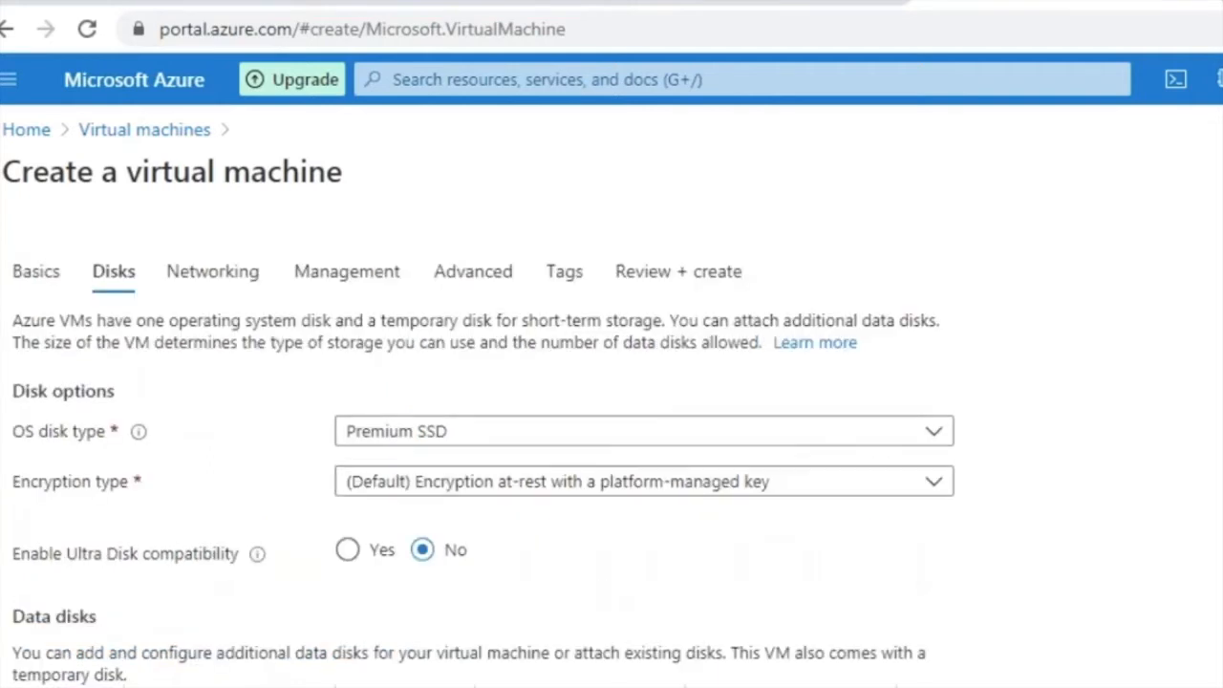
{"action": "left_click", "coordinate": [521, 684]}
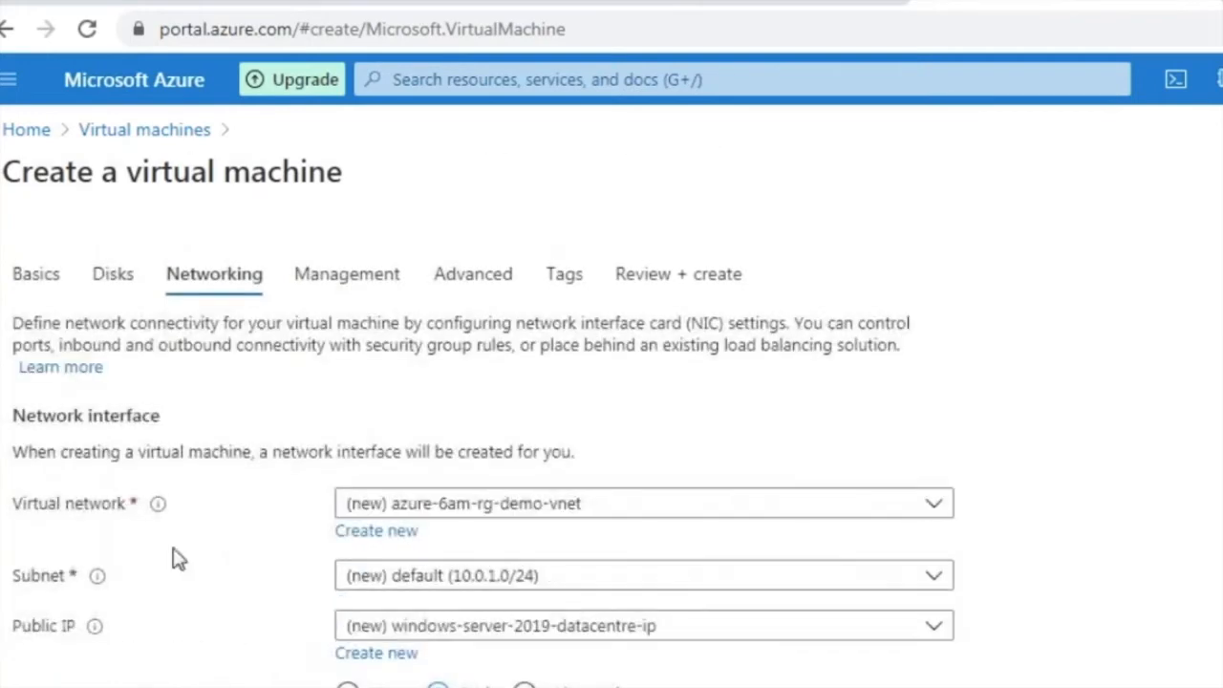
{"action": "mouse_move", "coordinate": [146, 512]}
{"action": "scroll", "coordinate": [239, 607], "scroll_direction": "down", "scroll_amount": 2}
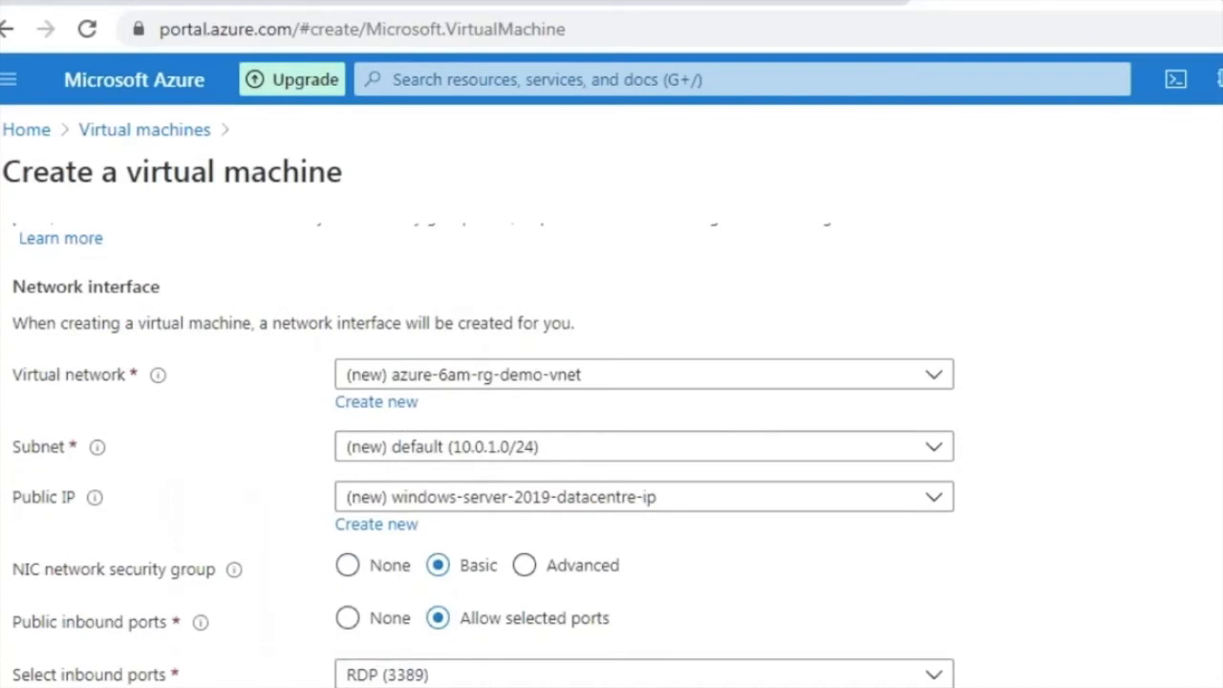
{"action": "scroll", "coordinate": [612, 430], "scroll_direction": "down", "scroll_amount": 5}
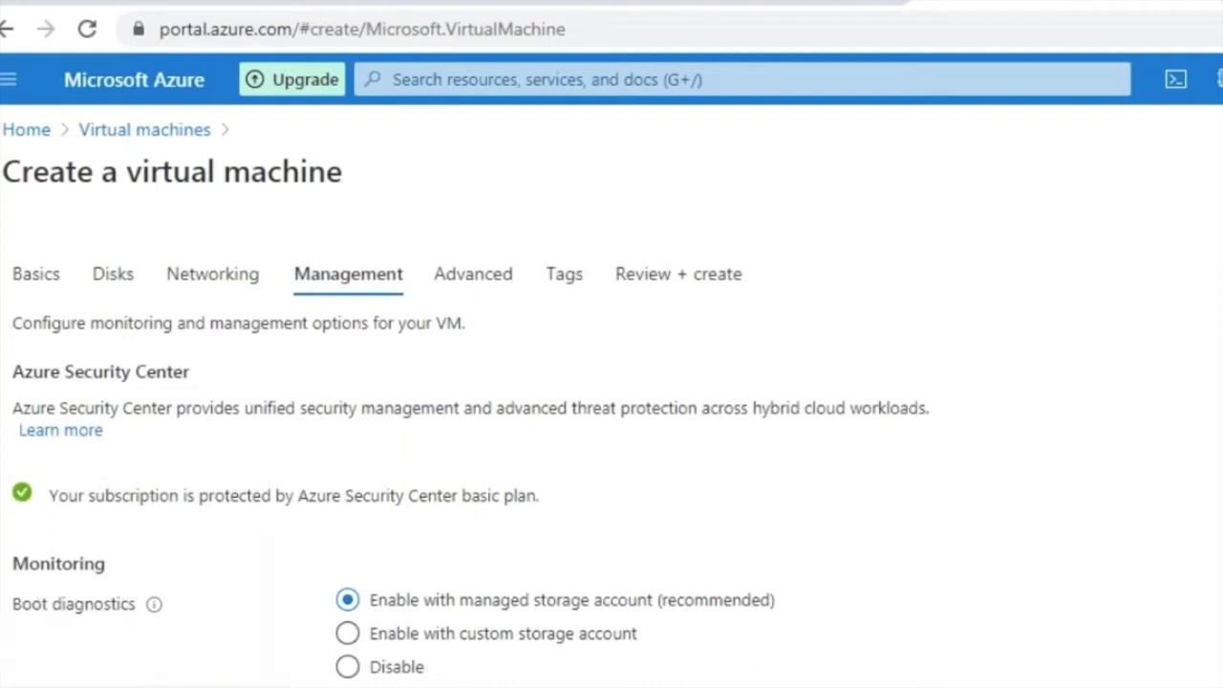
Keep the default monitoring and management options, look over the Advanced page's custom data section and continue to the tags
{"action": "scroll", "coordinate": [273, 658], "scroll_direction": "down", "scroll_amount": 1}
{"action": "scroll", "coordinate": [273, 658], "scroll_direction": "down", "scroll_amount": 2}
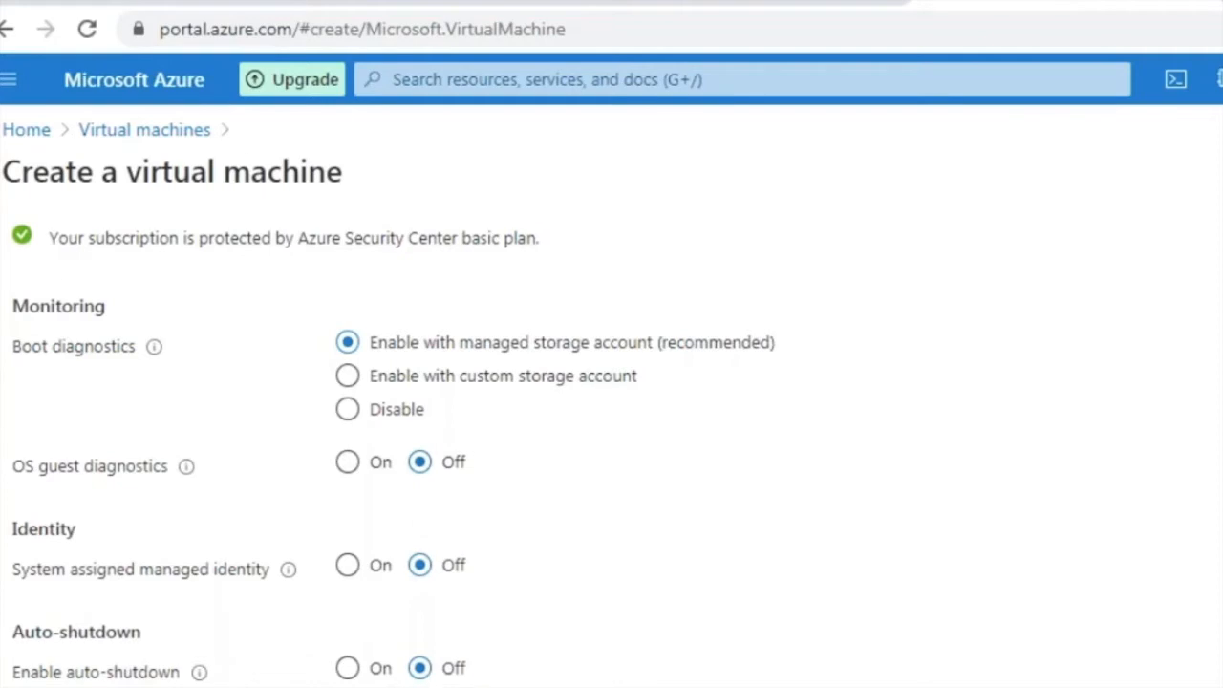
{"action": "left_click", "coordinate": [613, 686]}
{"action": "left_click", "coordinate": [591, 647]}
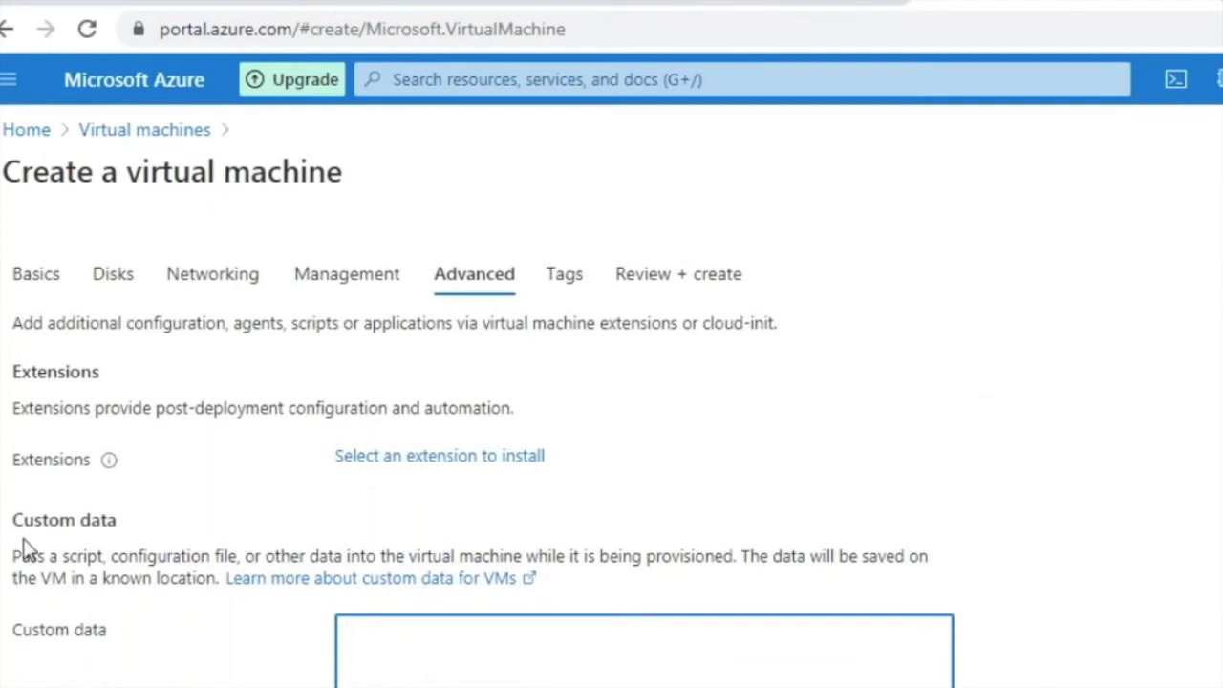
{"action": "left_click_drag", "start_coordinate": [16, 512], "coordinate": [213, 537]}
{"action": "left_click", "coordinate": [492, 641]}
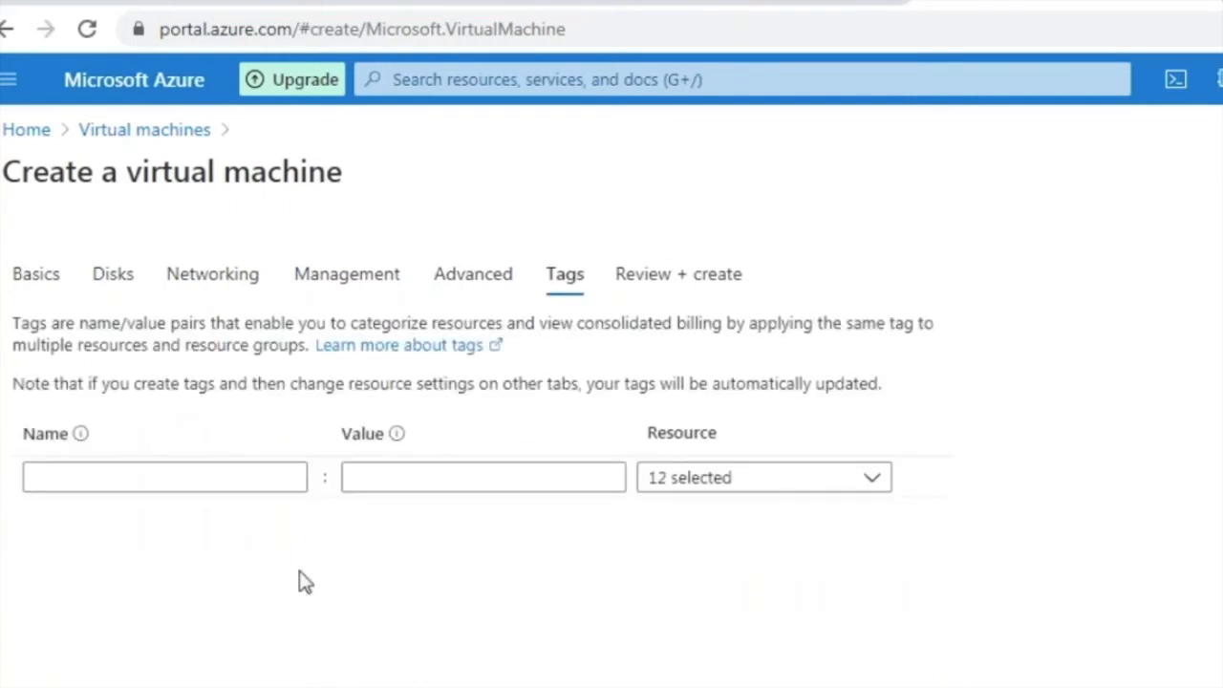
Tag the virtual machine with the name environment and the value development, and submit it for creation
{"action": "left_click", "coordinate": [164, 477]}
{"action": "type", "text": "en"}
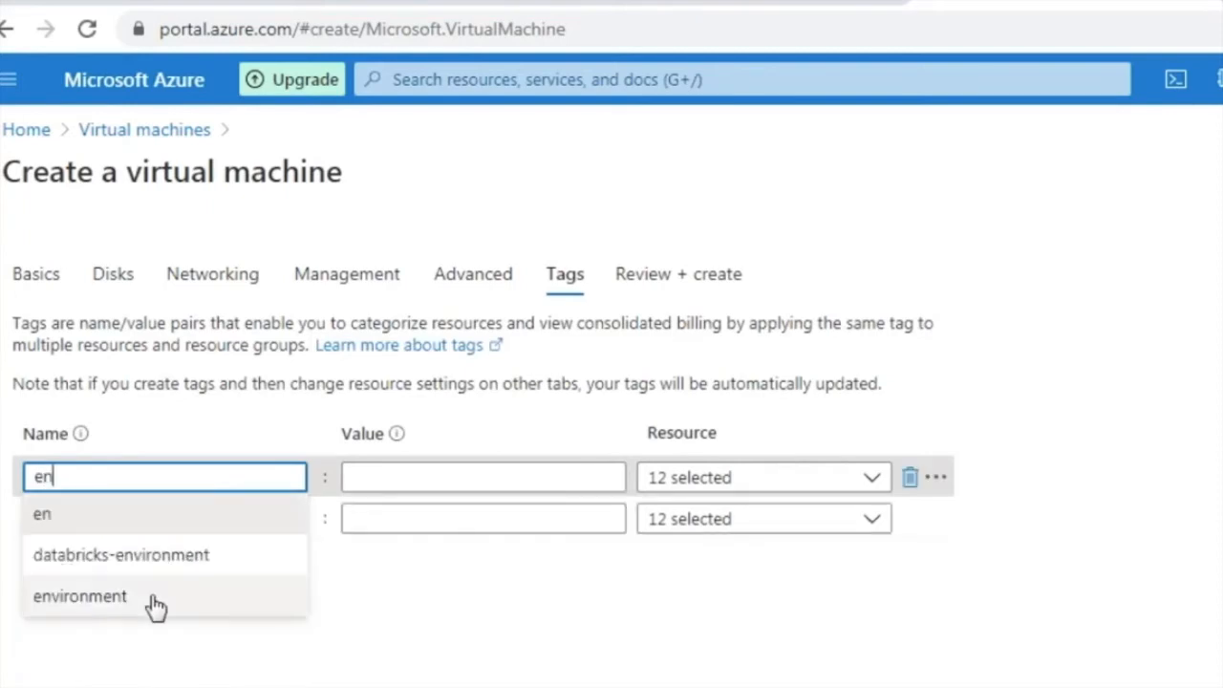
{"action": "left_click", "coordinate": [156, 597]}
{"action": "left_click", "coordinate": [538, 477]}
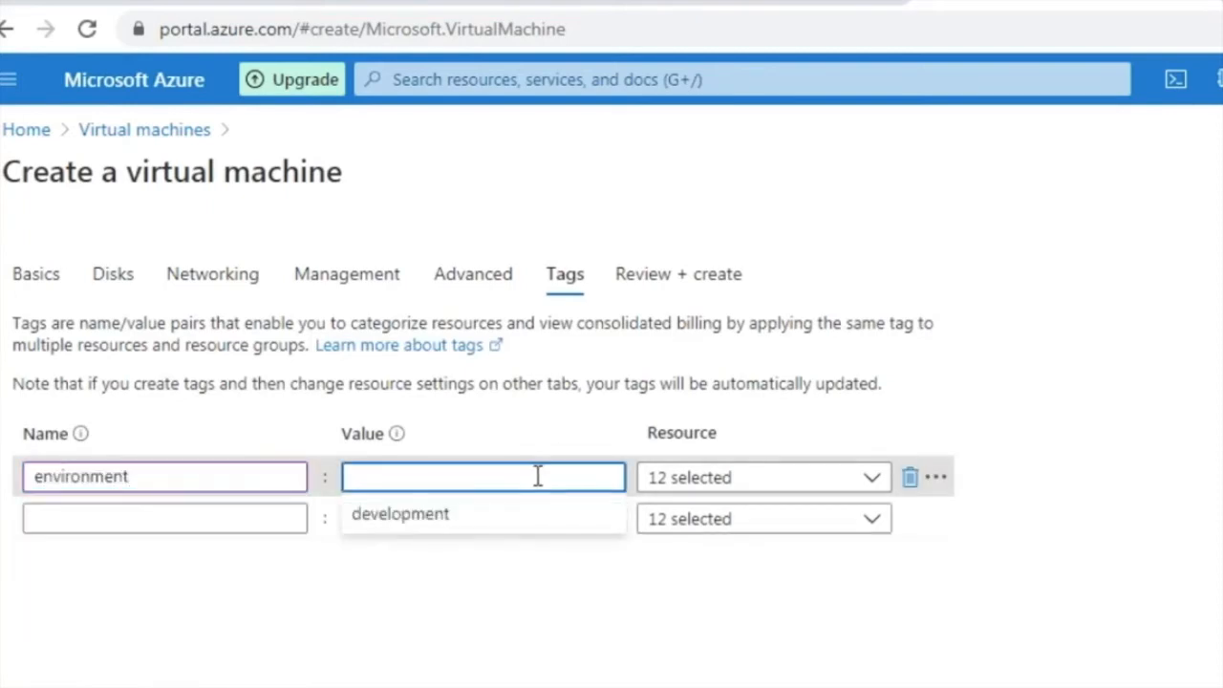
{"action": "left_click", "coordinate": [445, 515]}
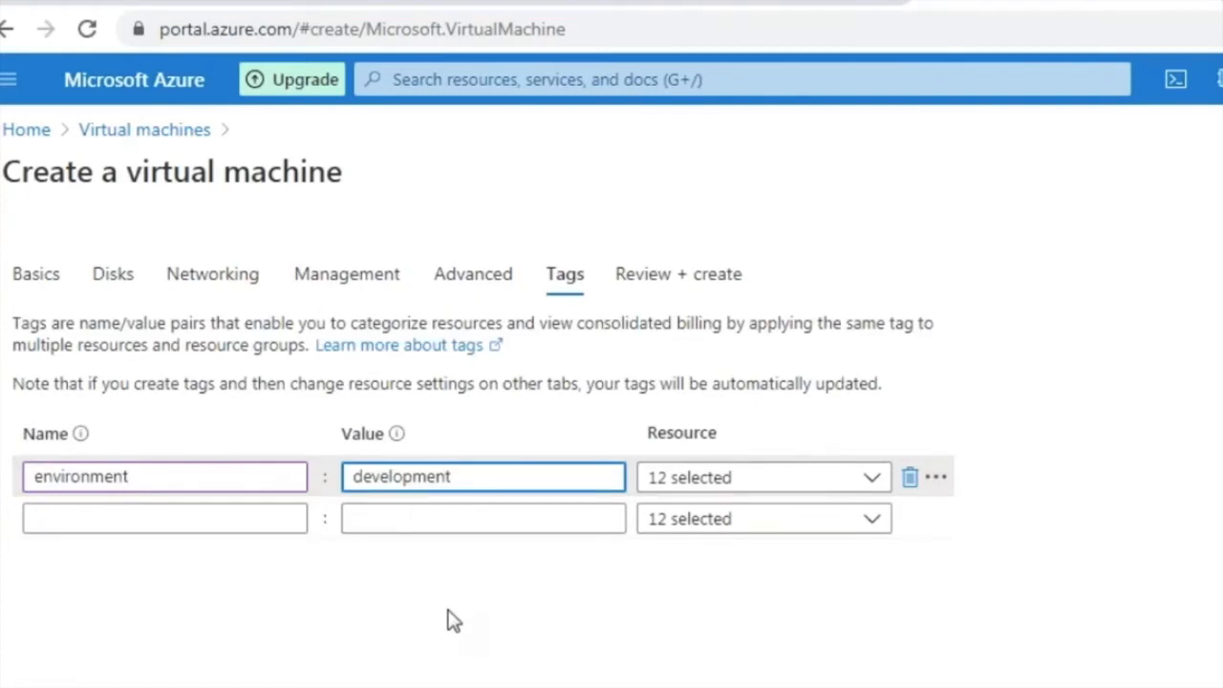
{"action": "left_click", "coordinate": [453, 620]}
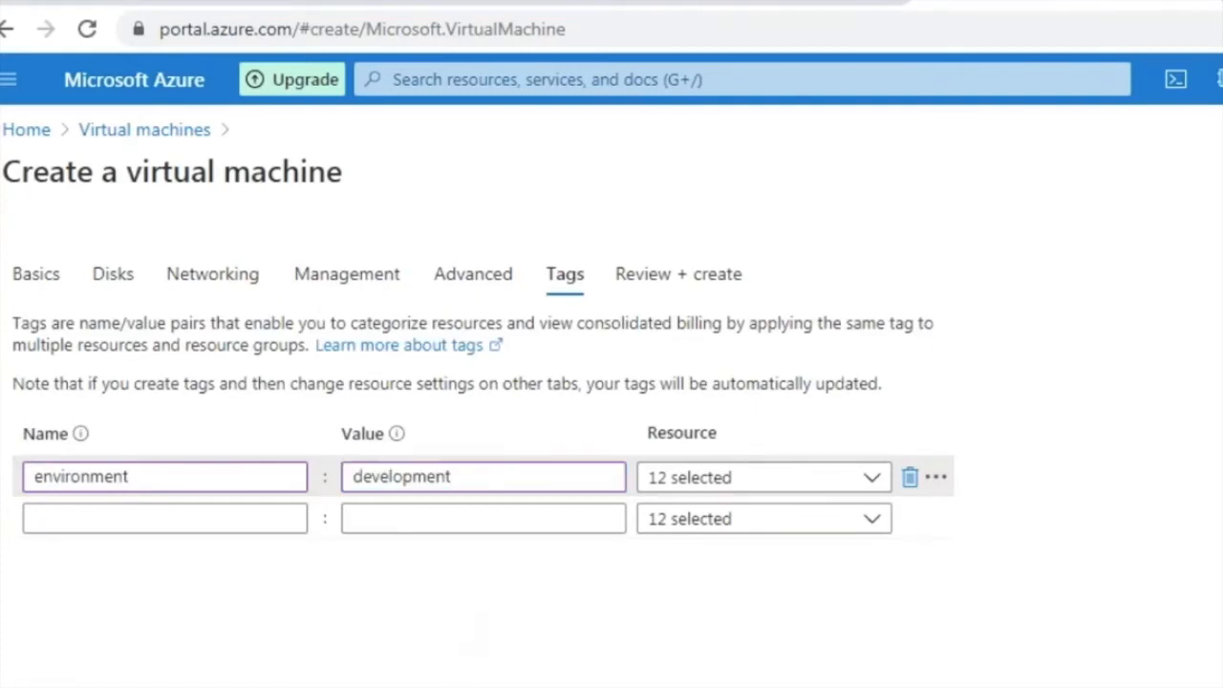
{"action": "left_click", "coordinate": [581, 672]}
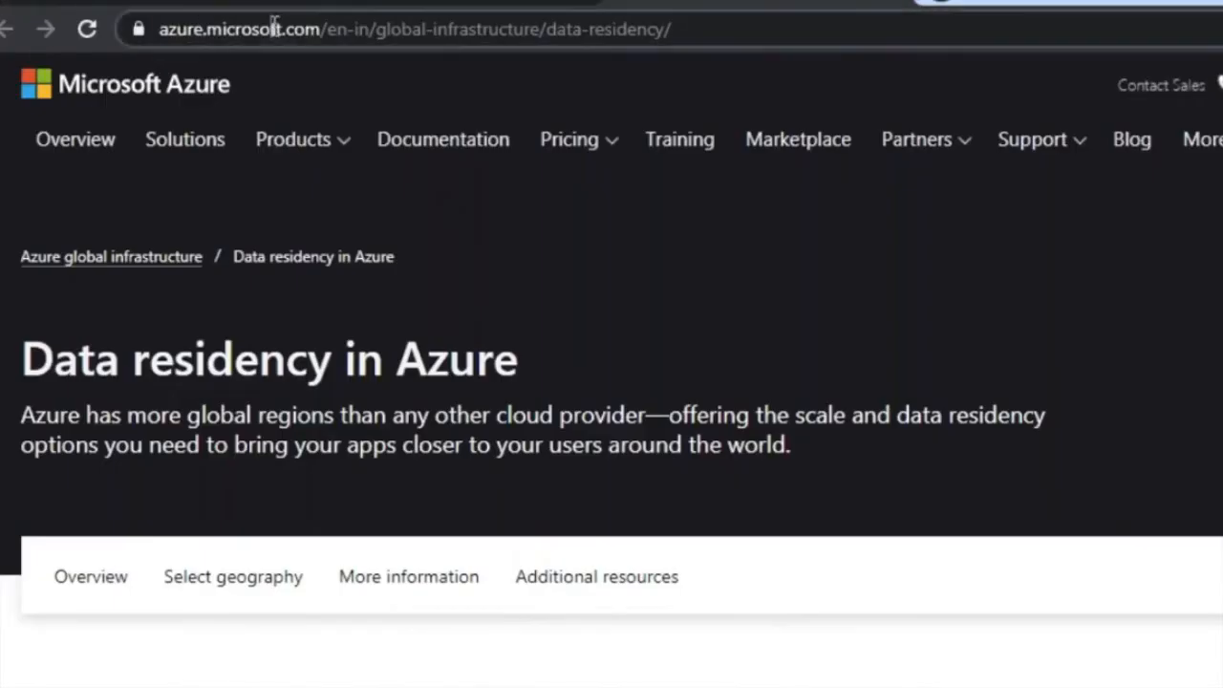
Search the web for mobaxterm
{"action": "left_click", "coordinate": [274, 30]}
{"action": "type", "text": "mob"}
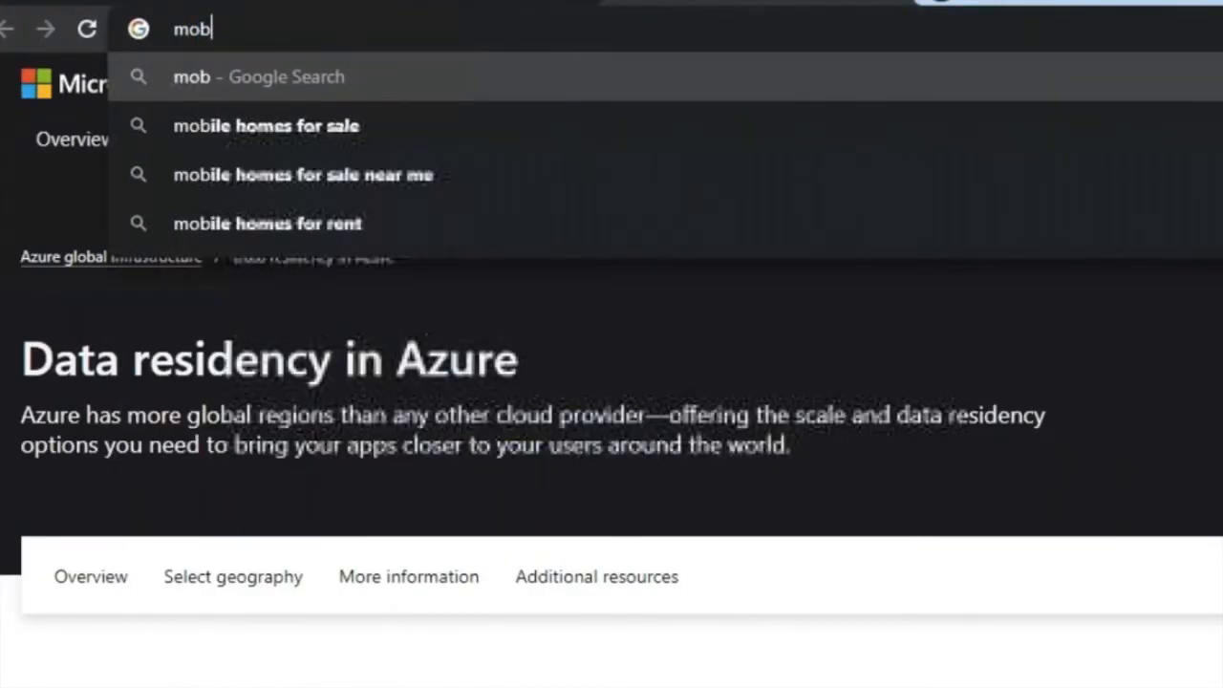
{"action": "type", "text": "axterm"}
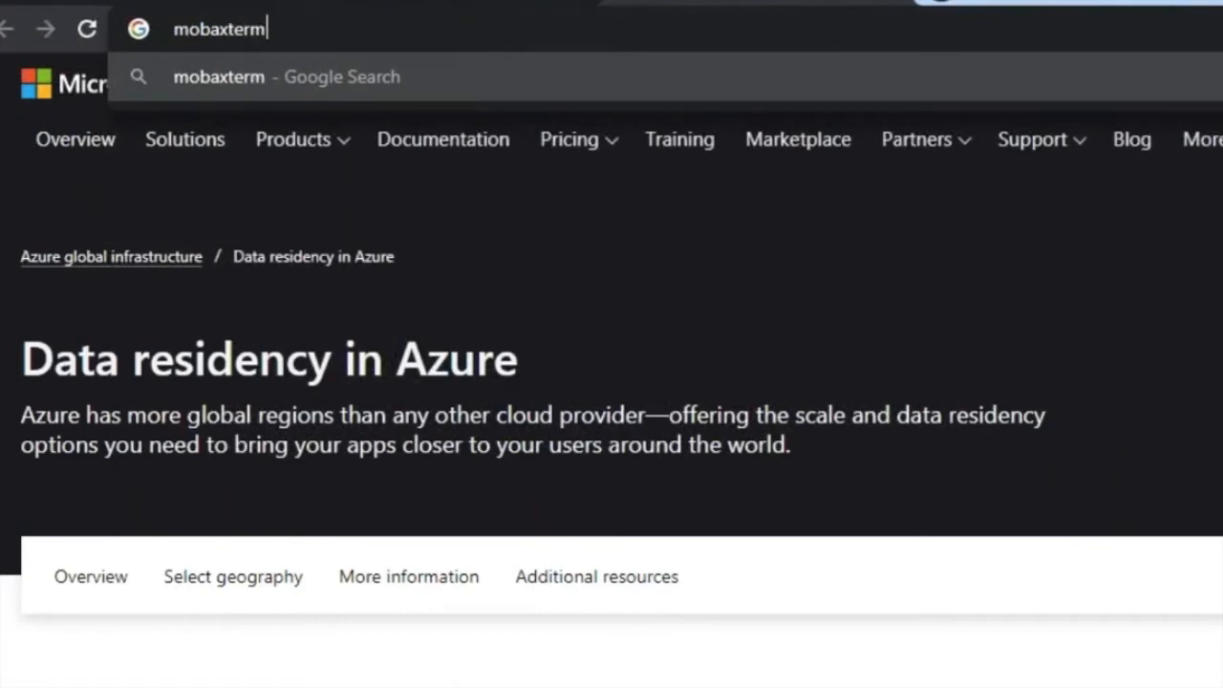
{"action": "key", "text": "Return"}
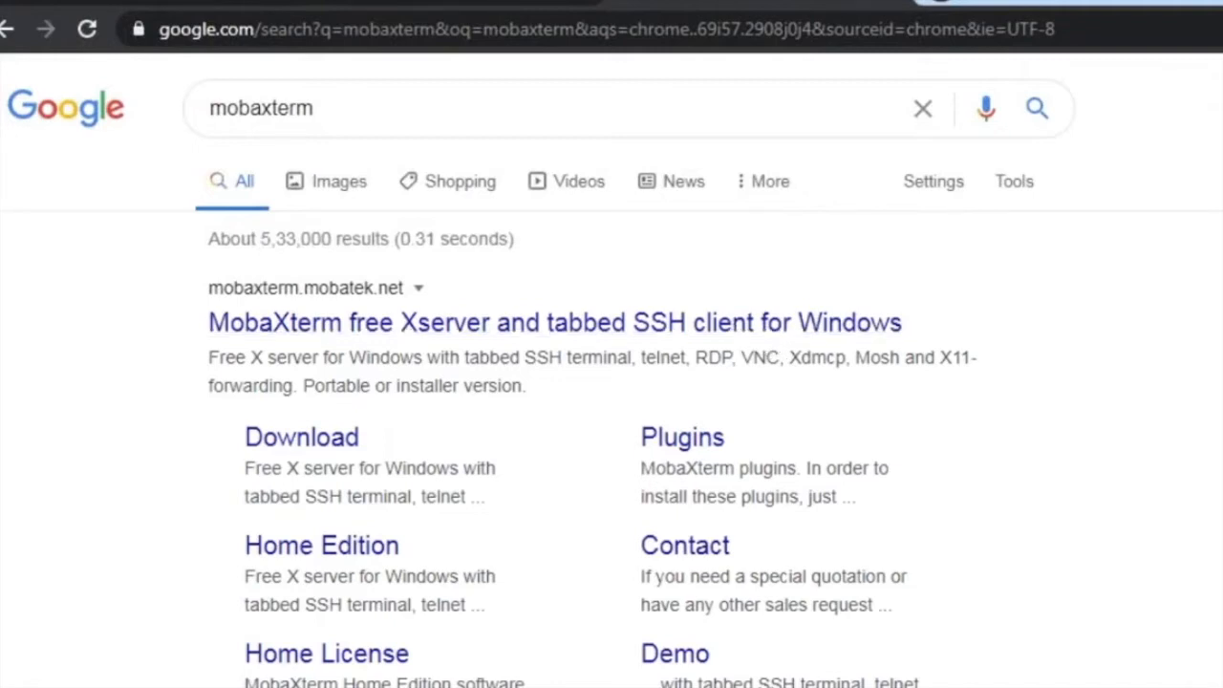
Search the local computer for the Remote Desktop Connection program and close the search results
{"action": "key", "text": "super"}
{"action": "type", "text": "m"}
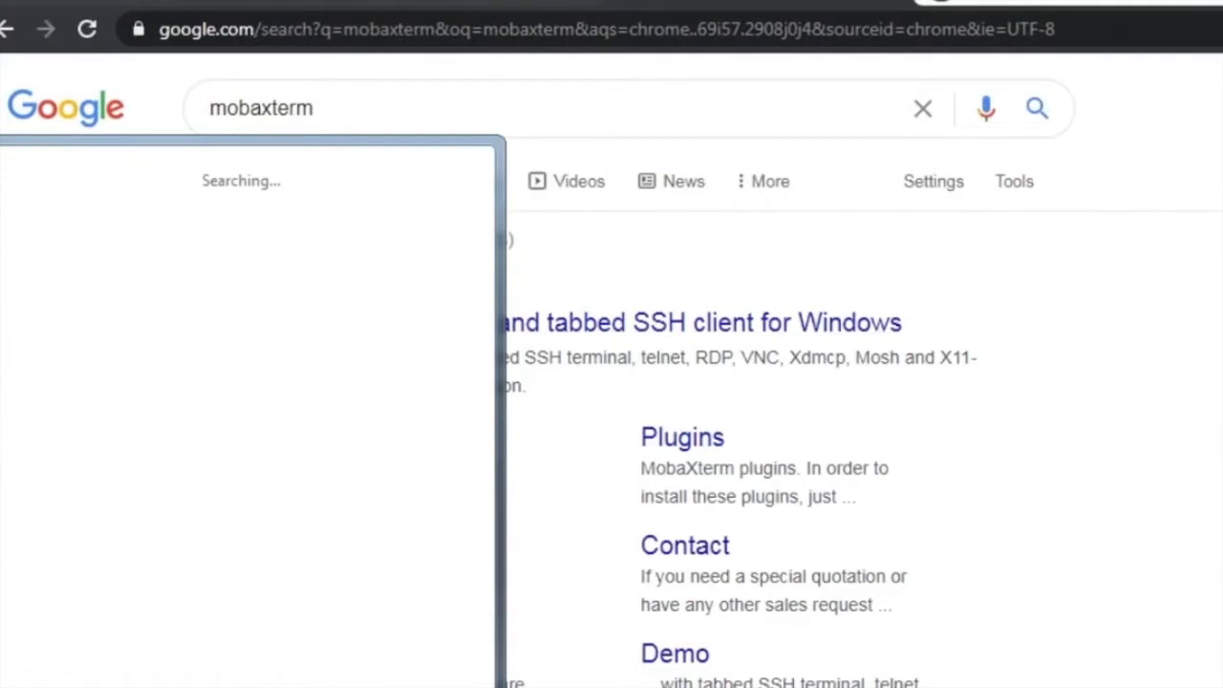
{"action": "type", "text": "te"}
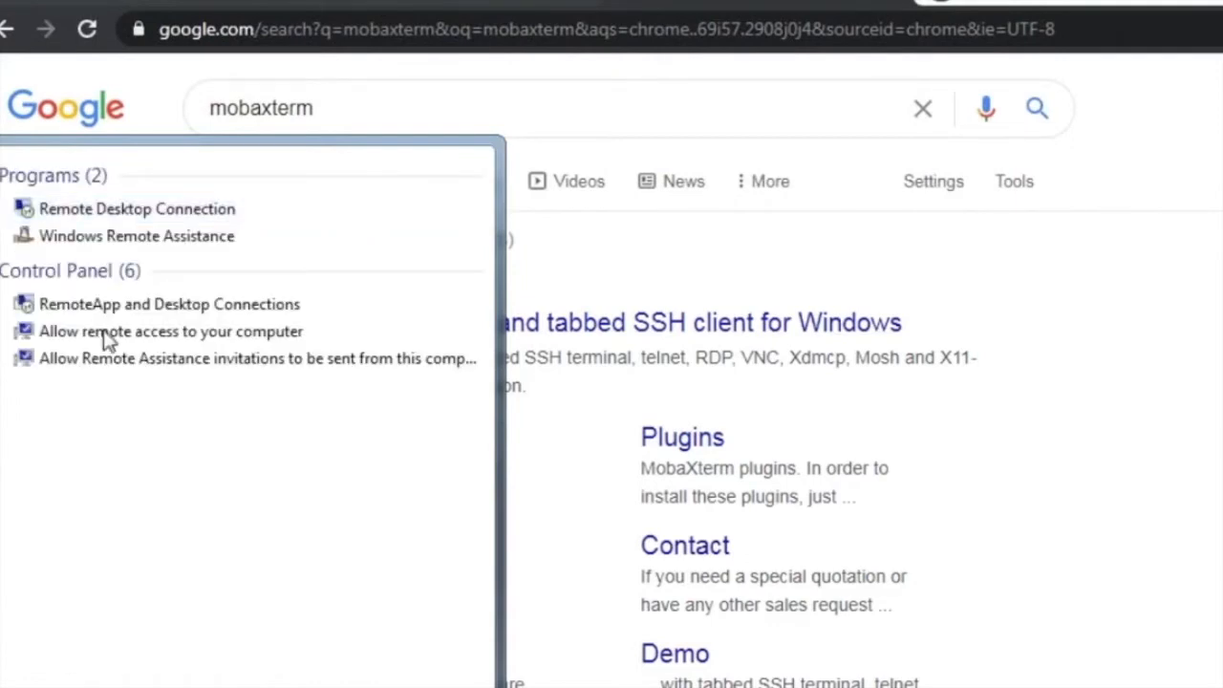
{"action": "left_click", "coordinate": [1042, 494]}
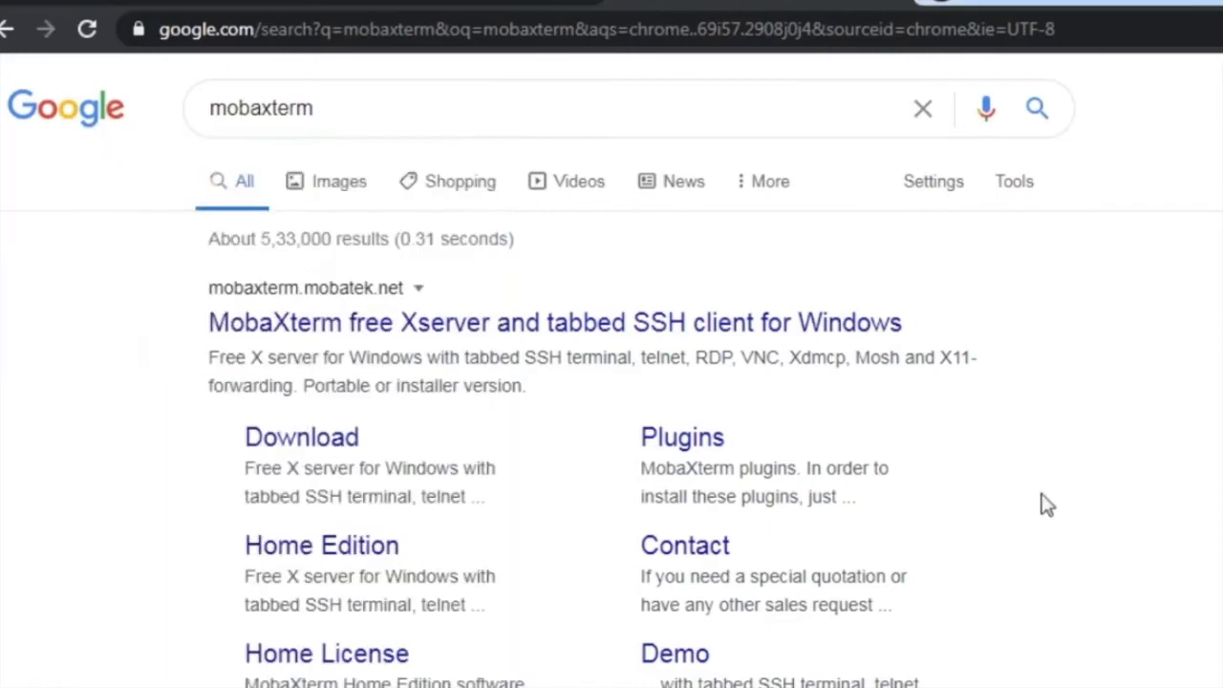
Return to the Azure portal's deployment page, check the notifications and open the list of virtual machines
{"action": "left_click", "coordinate": [497, 327]}
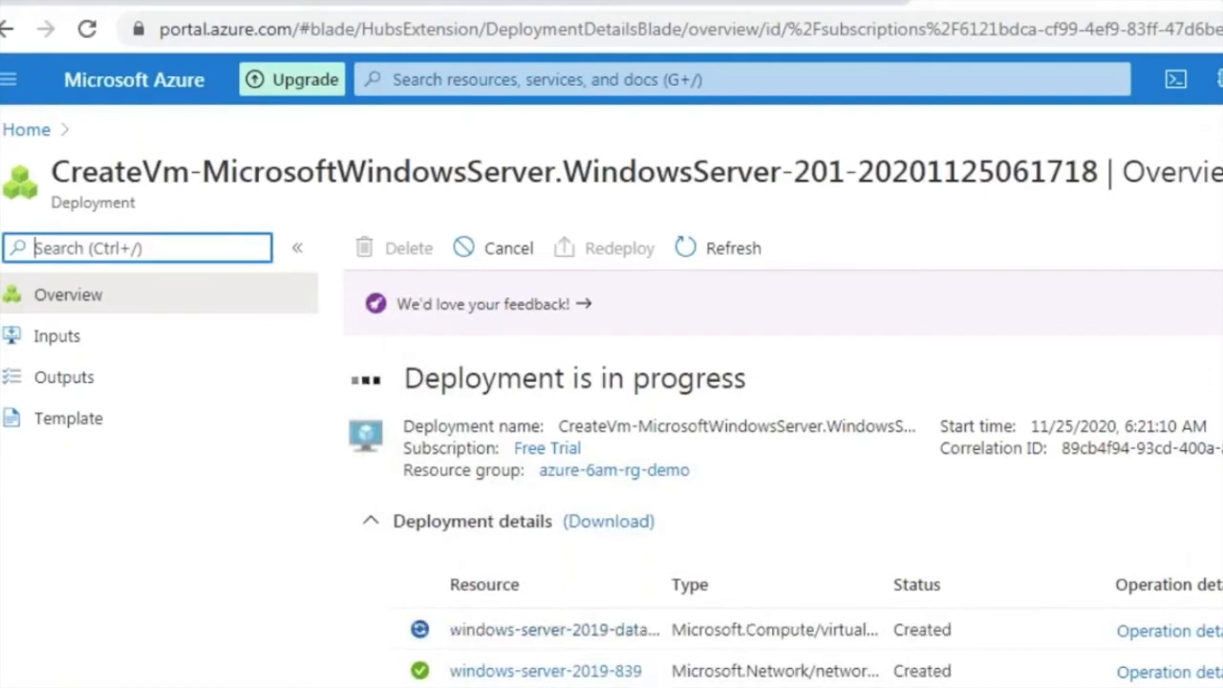
{"action": "left_click", "coordinate": [1222, 79]}
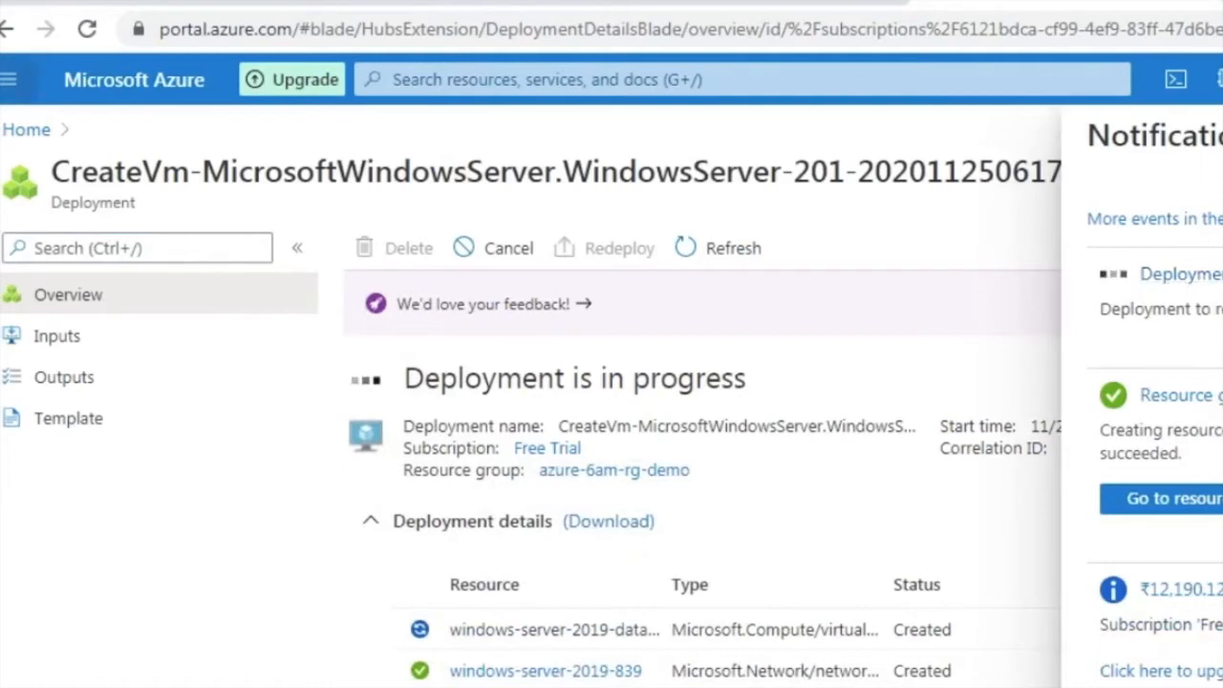
{"action": "left_click", "coordinate": [13, 80]}
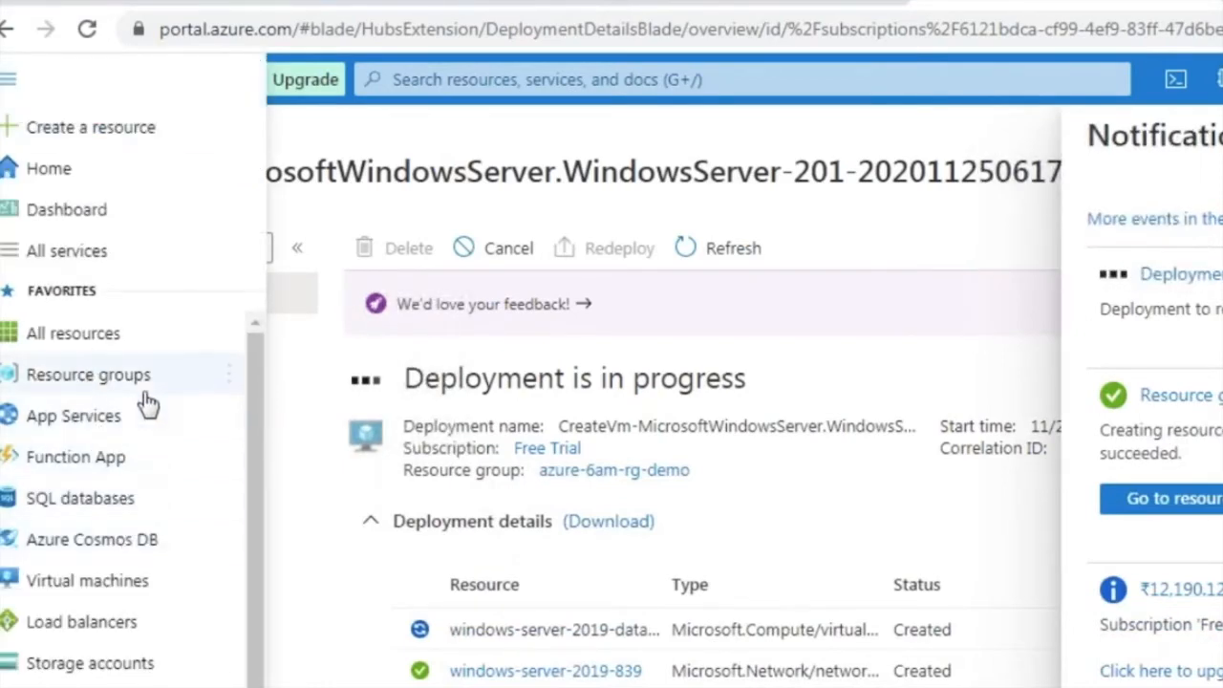
{"action": "left_click", "coordinate": [150, 602]}
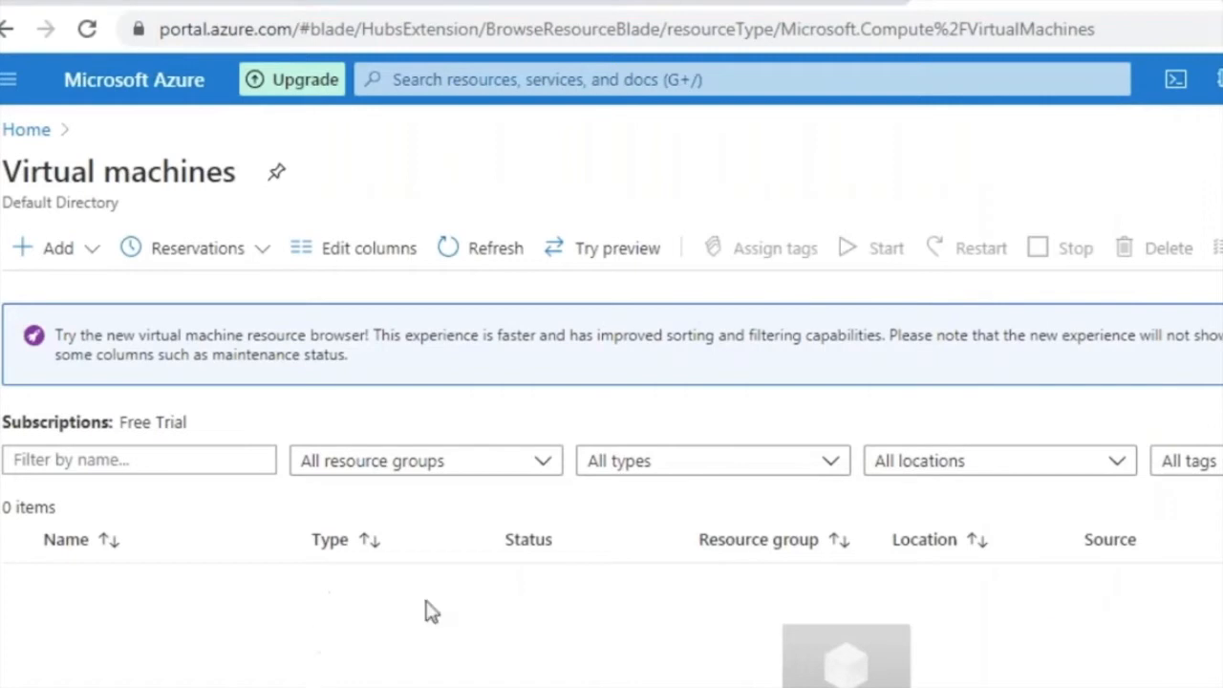
Refresh the virtual machines list repeatedly to check the new machine's deployment status
{"action": "left_click", "coordinate": [453, 250]}
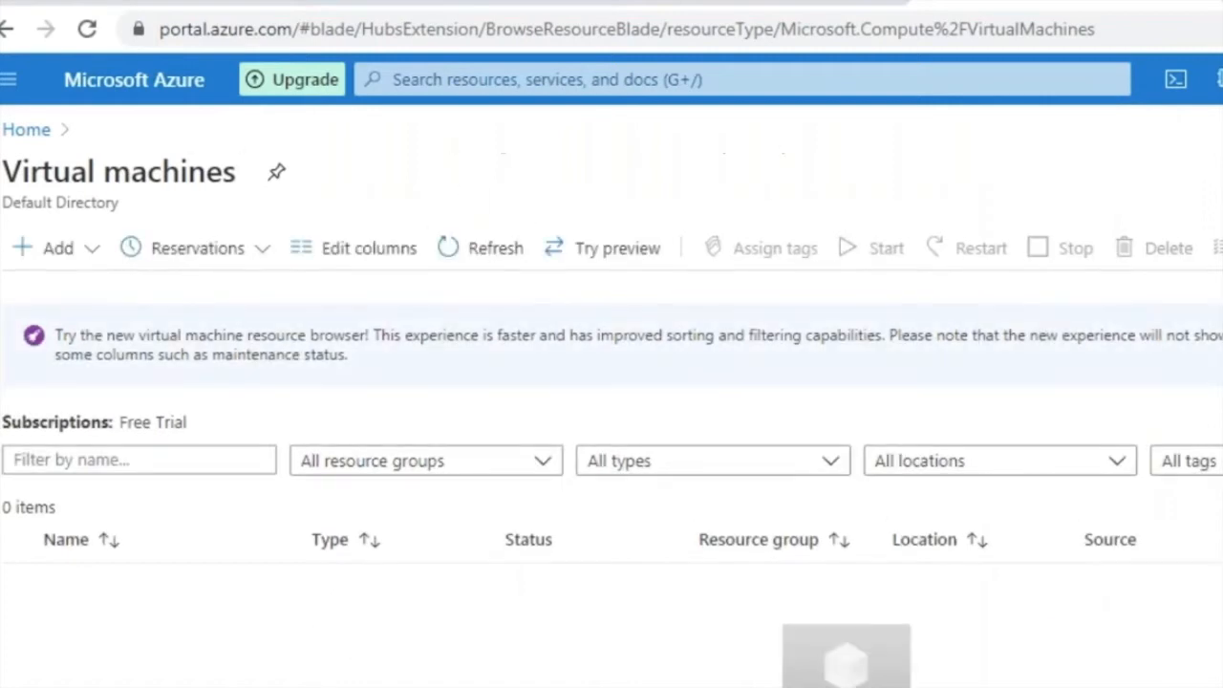
{"action": "left_click", "coordinate": [482, 254]}
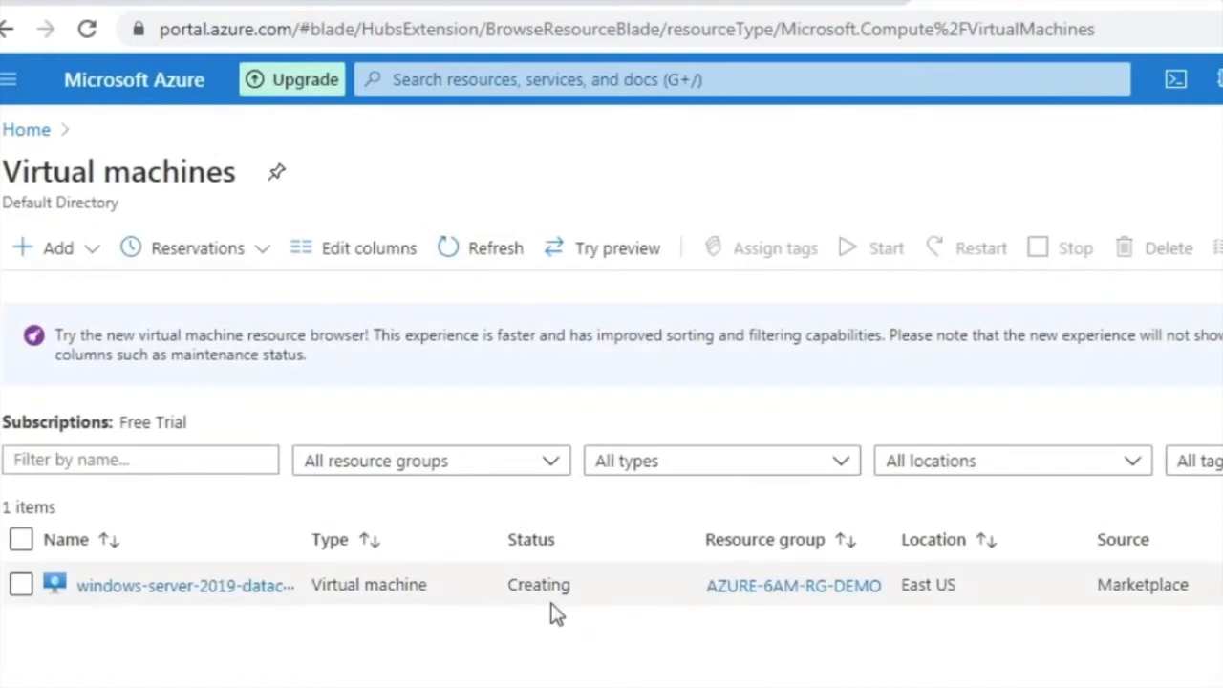
{"action": "left_click", "coordinate": [516, 250]}
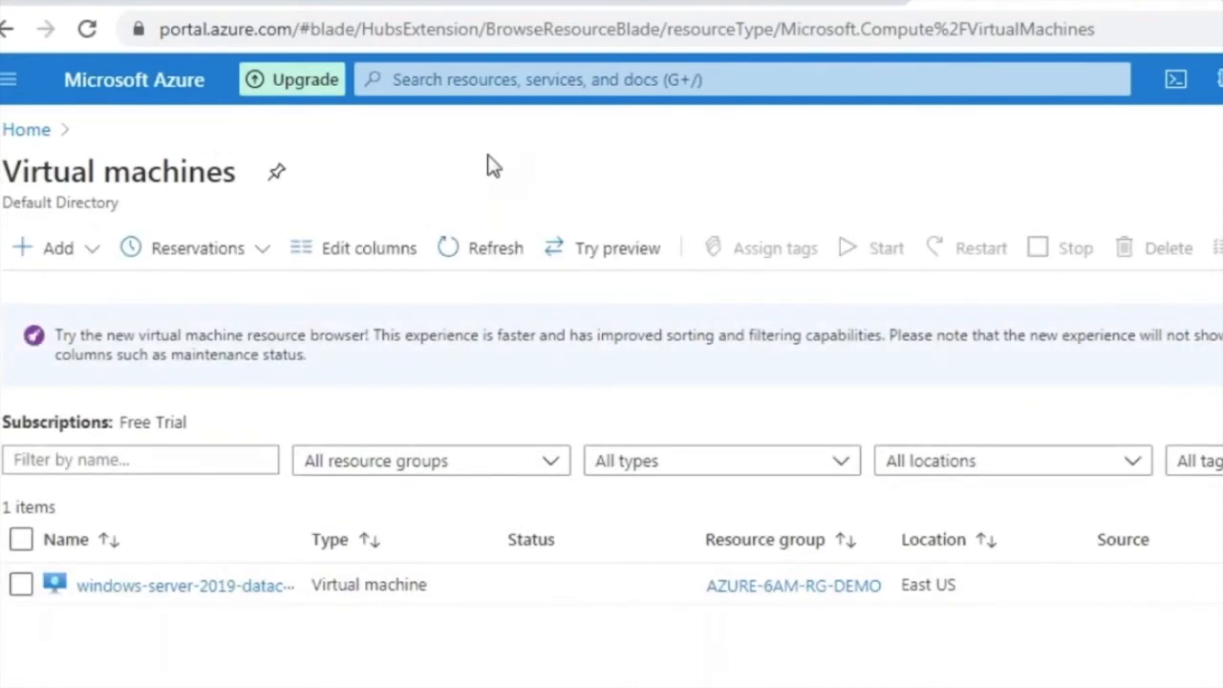
{"action": "left_click", "coordinate": [470, 253]}
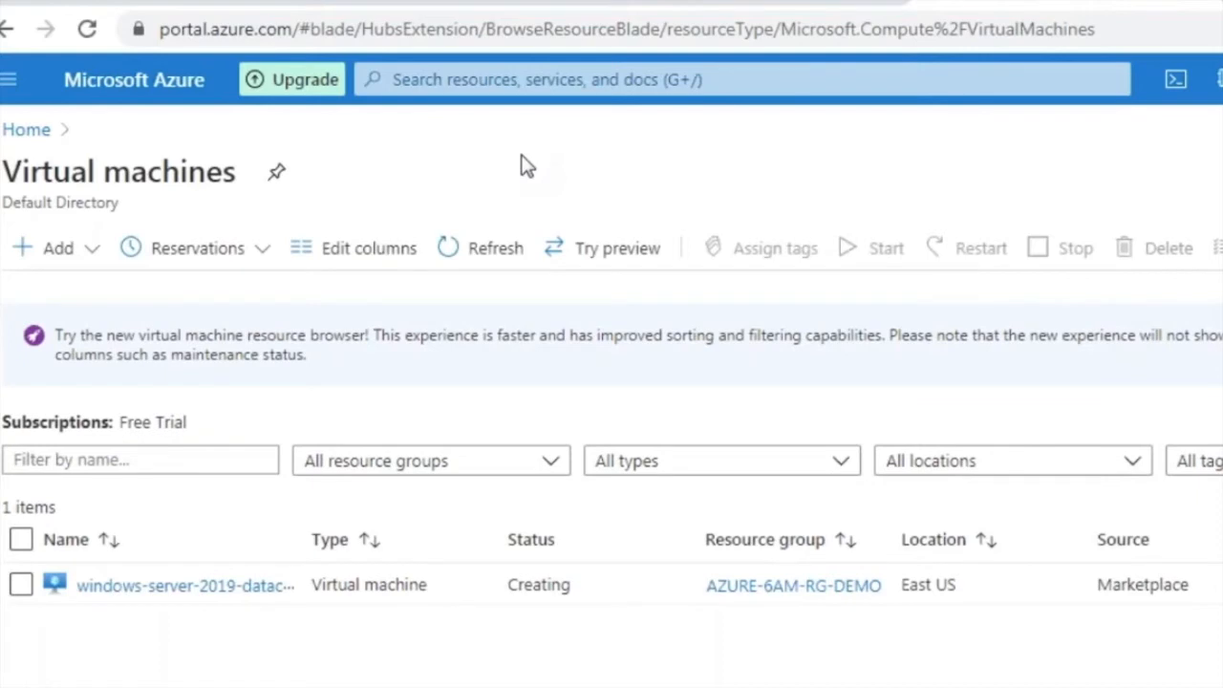
{"action": "left_click", "coordinate": [522, 241]}
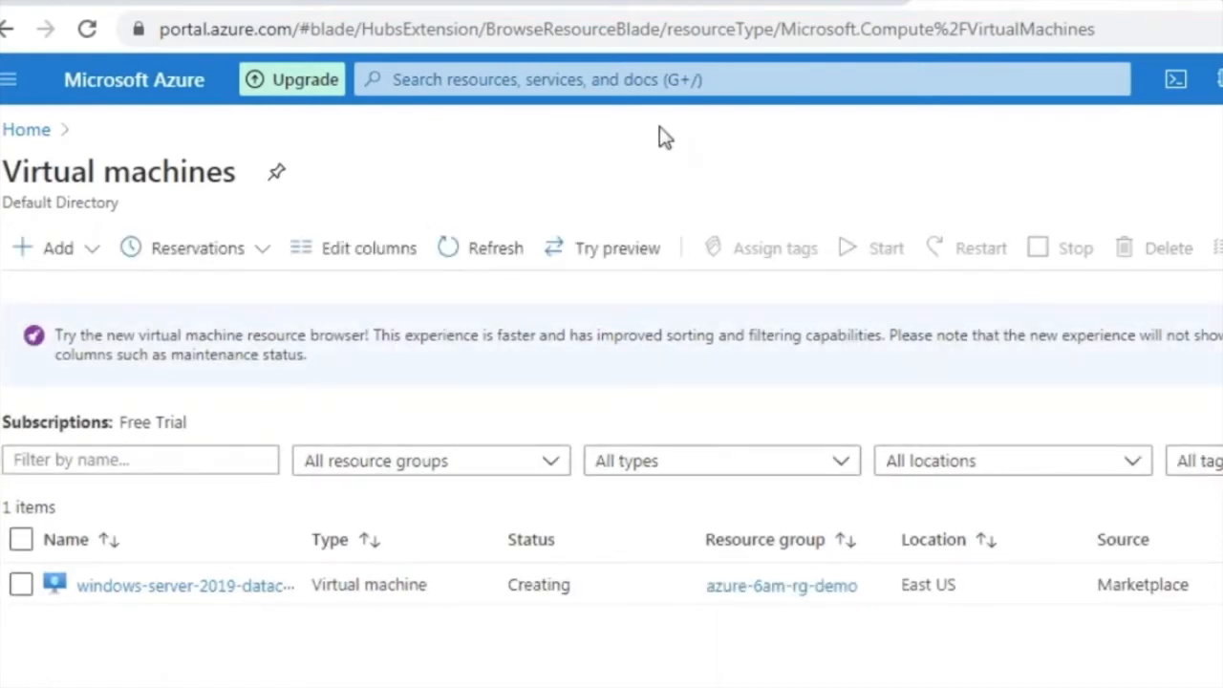
{"action": "left_click", "coordinate": [487, 251]}
{"action": "left_click", "coordinate": [485, 249]}
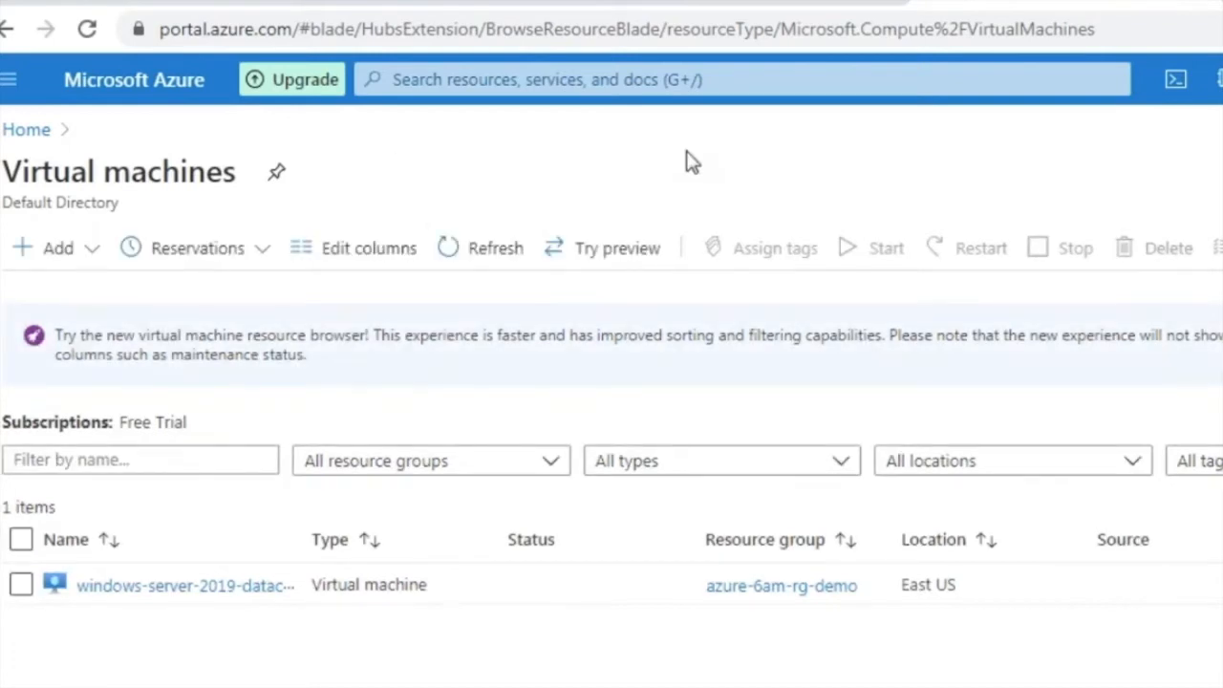
{"action": "left_click", "coordinate": [445, 248]}
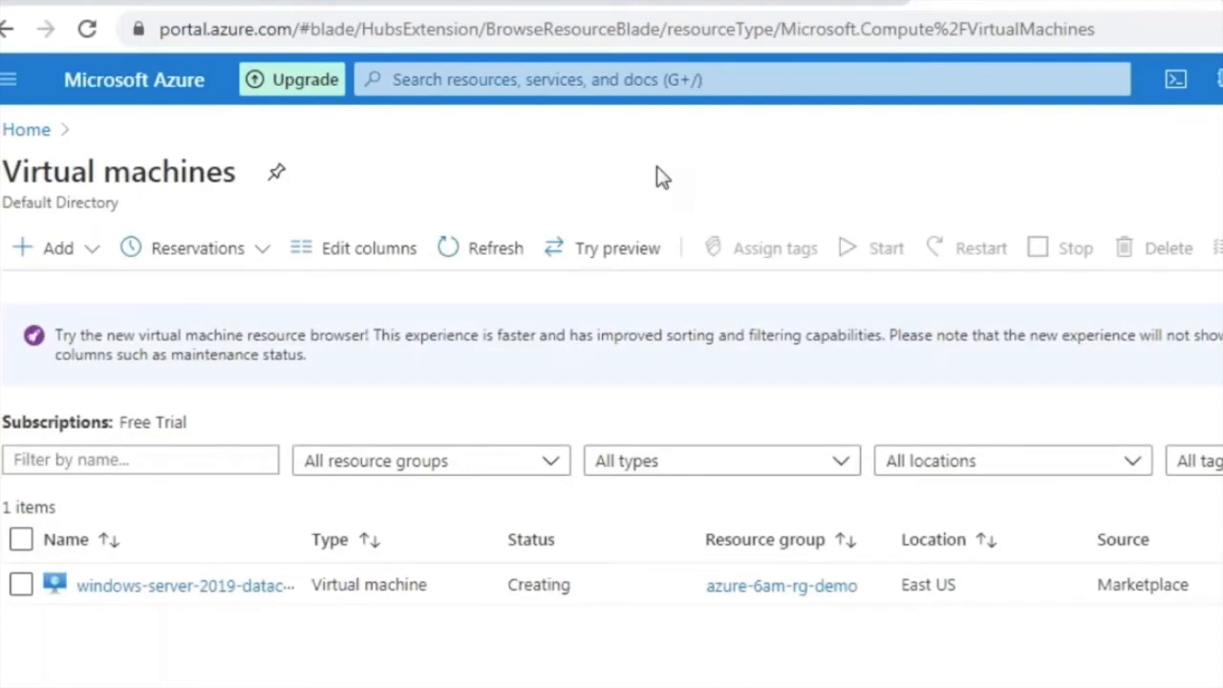
{"action": "left_click", "coordinate": [483, 253]}
{"action": "left_click", "coordinate": [528, 250]}
View the Windows Server 2019 machine's details, switch to MobaXterm and start an RDP session to 20.42.115.153 with the administrator username
{"action": "left_click", "coordinate": [187, 586]}
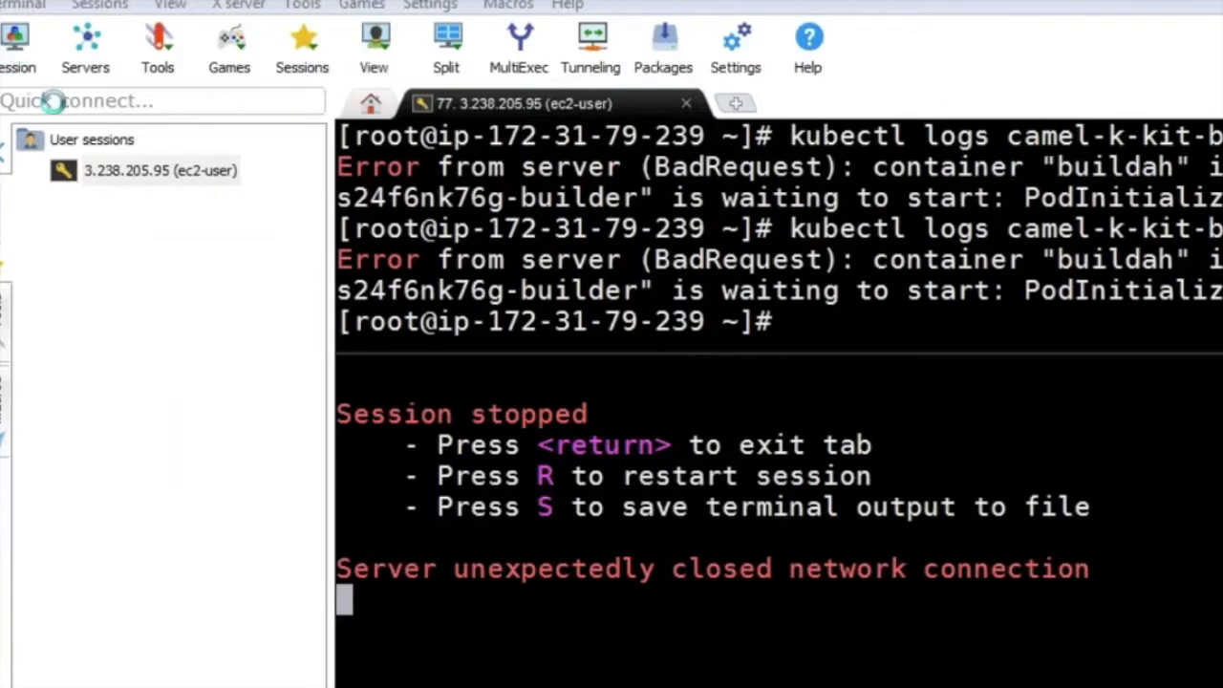
{"action": "left_click", "coordinate": [27, 55]}
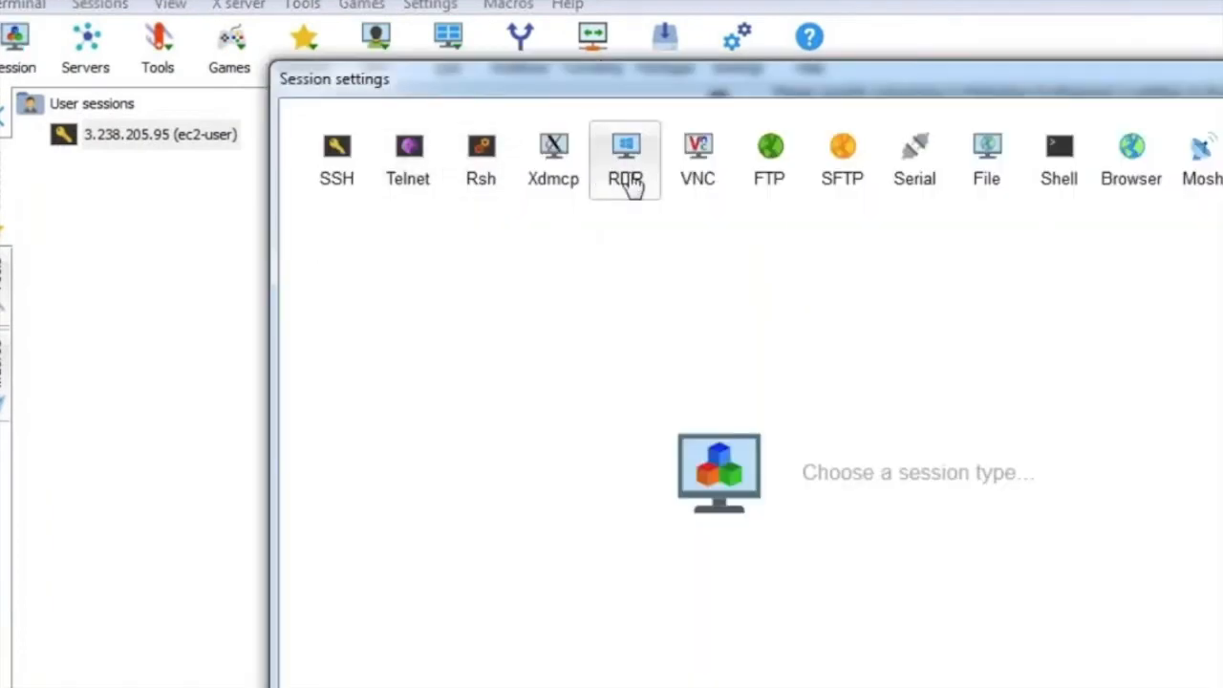
{"action": "left_click", "coordinate": [631, 186]}
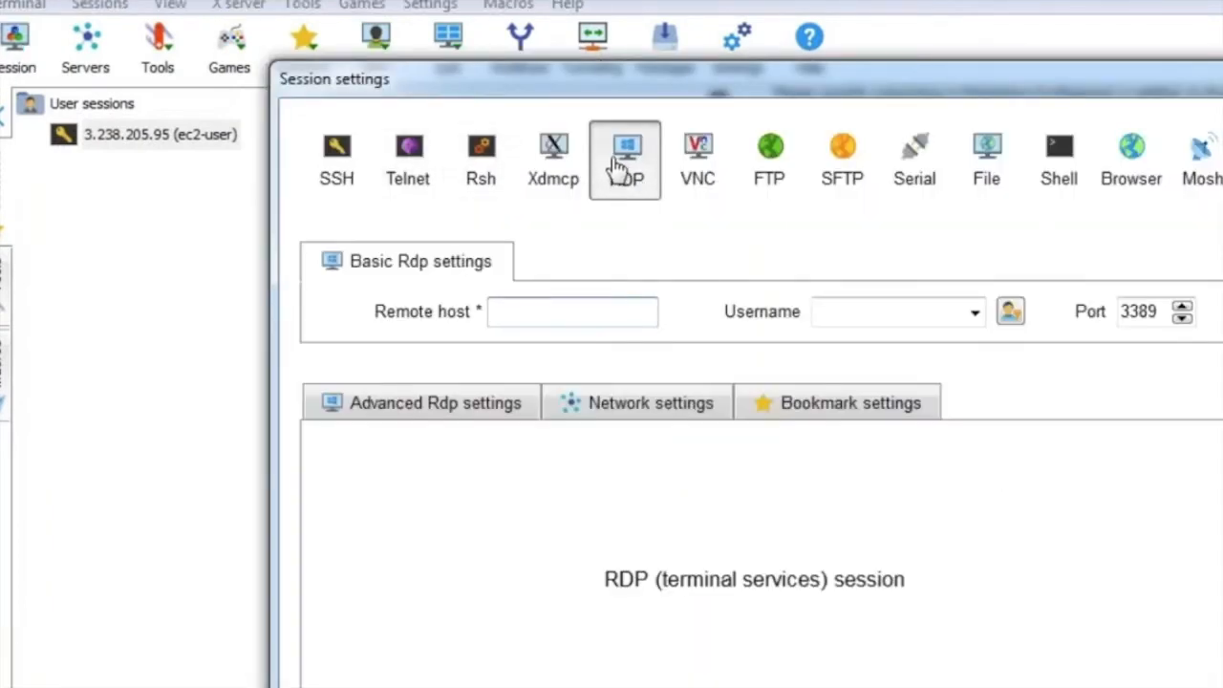
{"action": "type", "text": "20.42.115.153"}
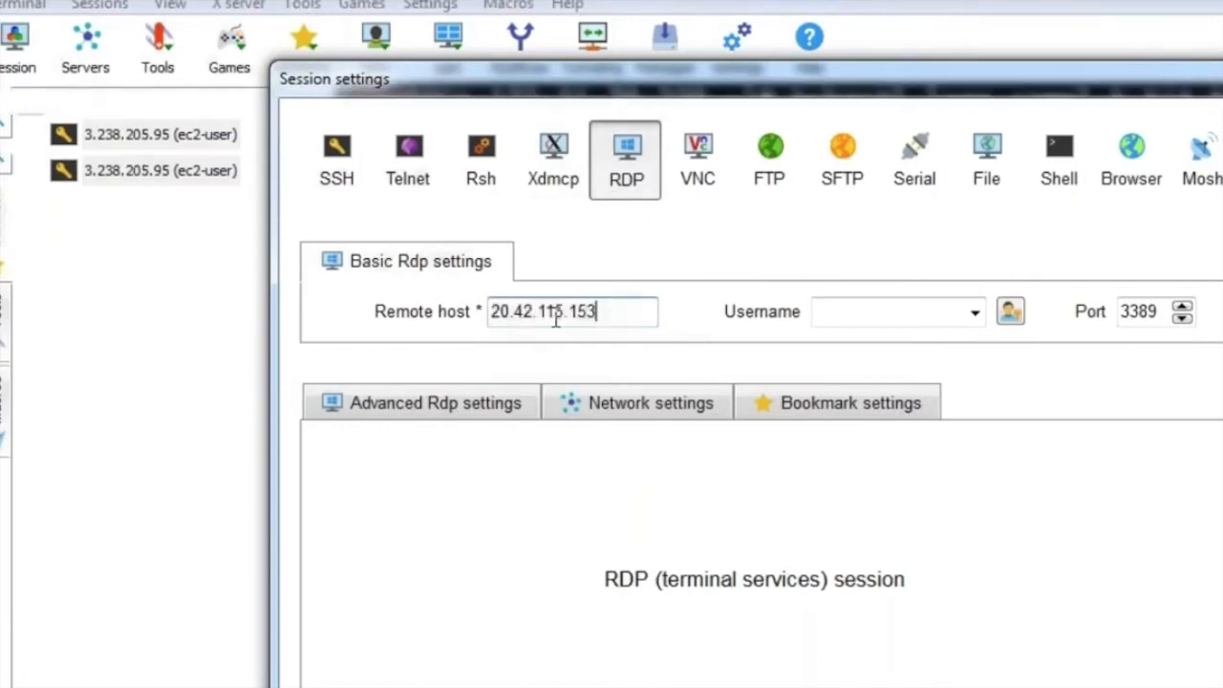
{"action": "left_click", "coordinate": [893, 304]}
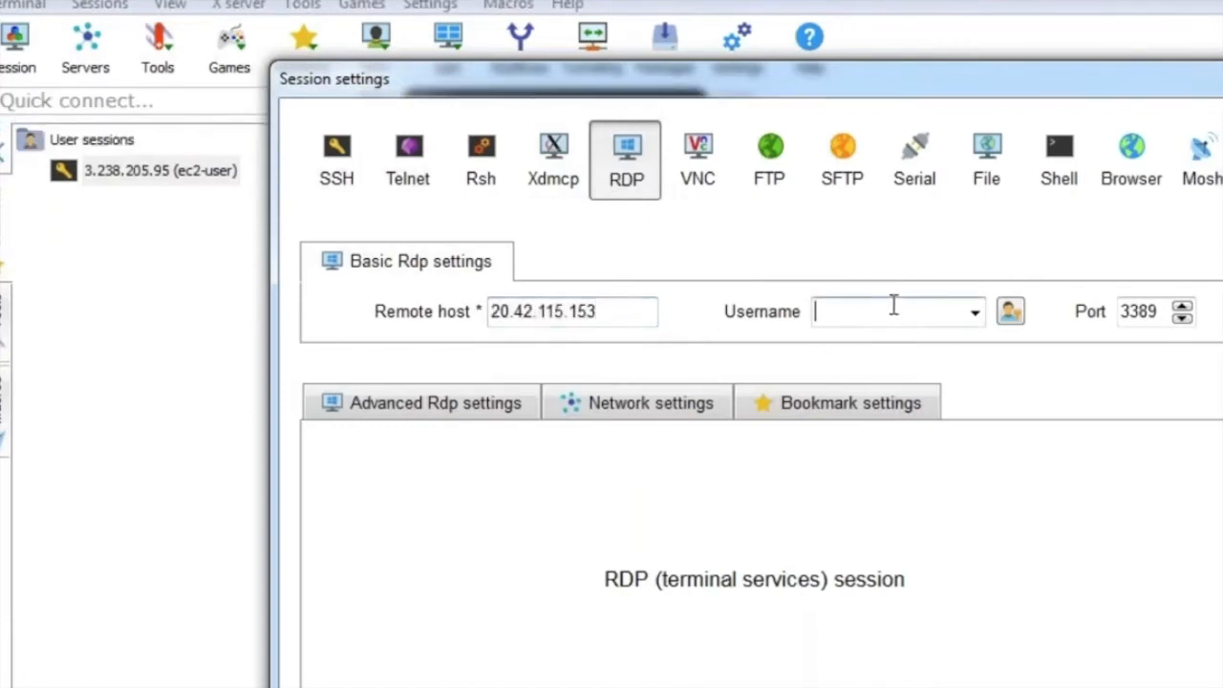
{"action": "type", "text": "vamsikrm"}
{"action": "key", "text": "Return"}
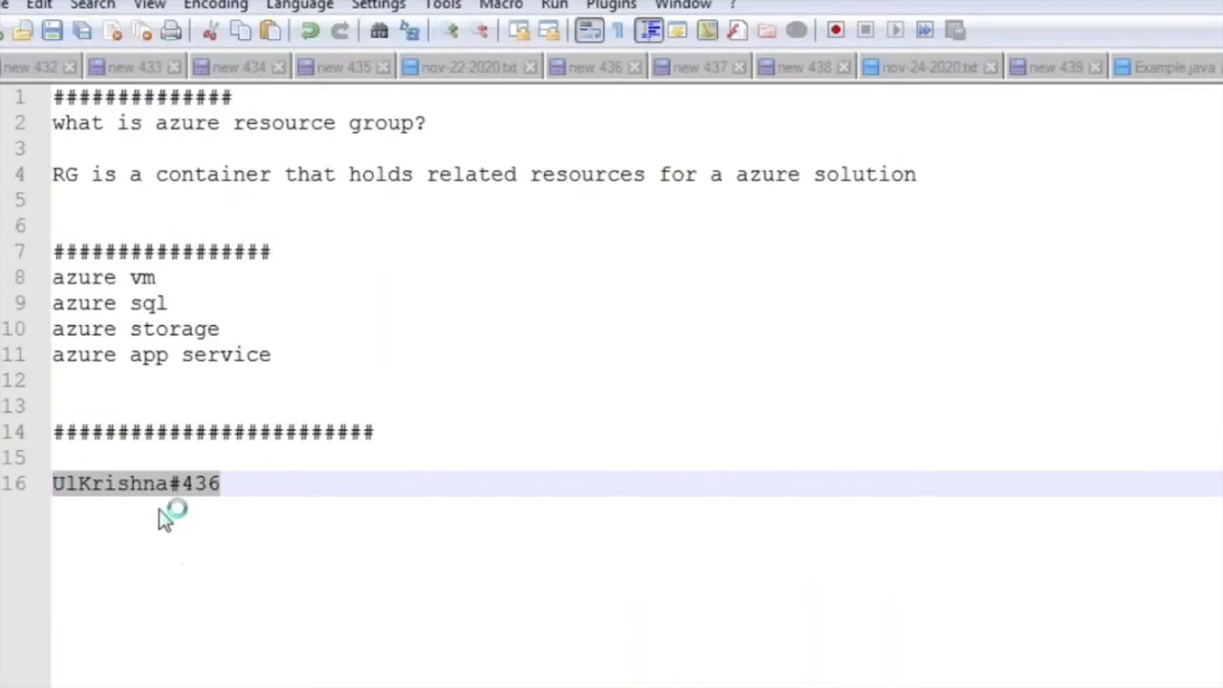
Copy the administrator password from the notes, enter it at the RDP session's password prompt to connect, and decline saving it
{"action": "left_click", "coordinate": [229, 484]}
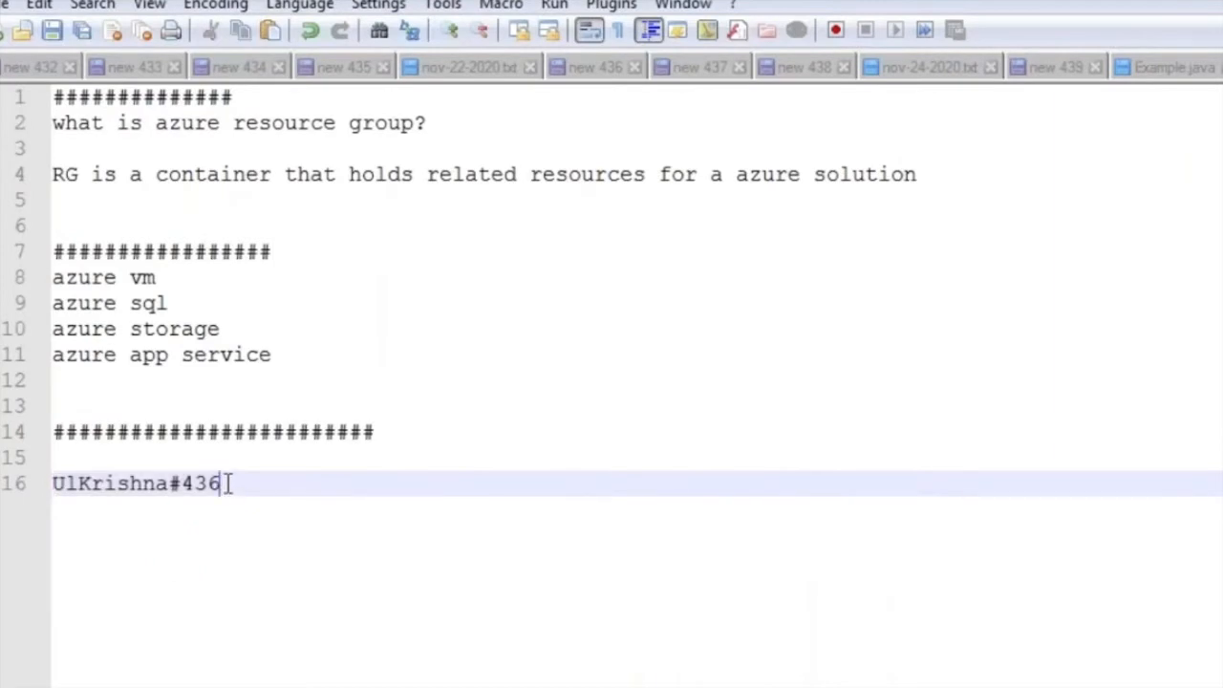
{"action": "key", "text": "shift+Home"}
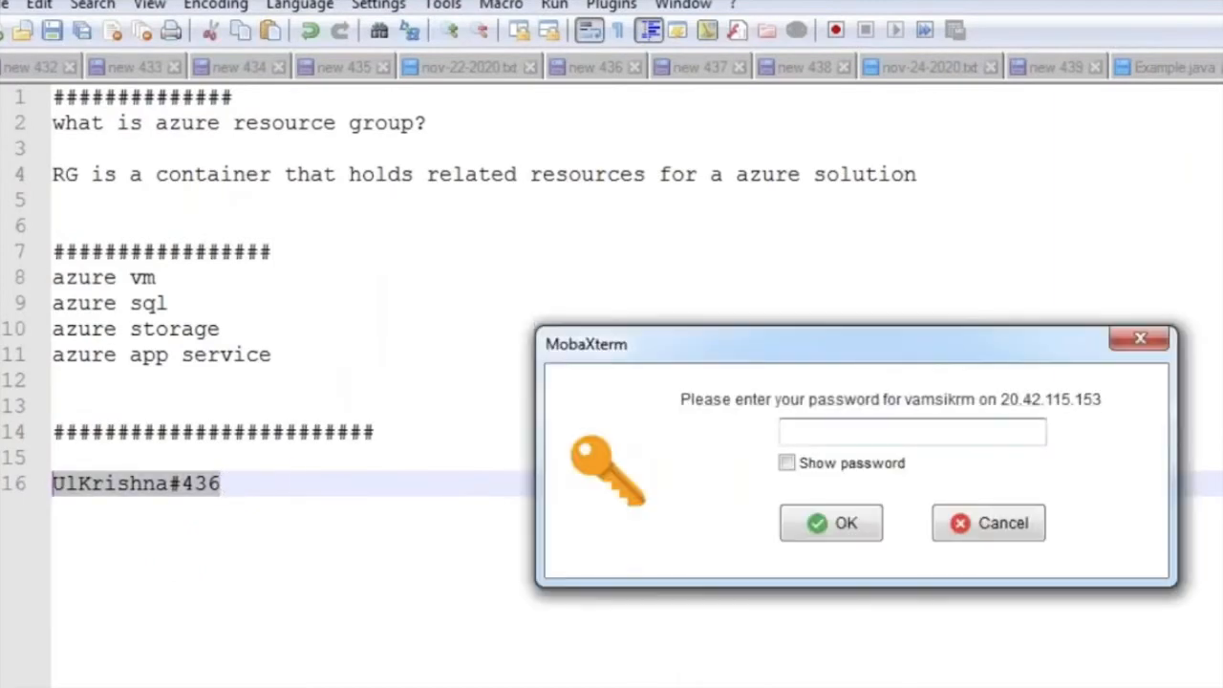
{"action": "left_click", "coordinate": [808, 431]}
{"action": "key", "text": "ctrl+v"}
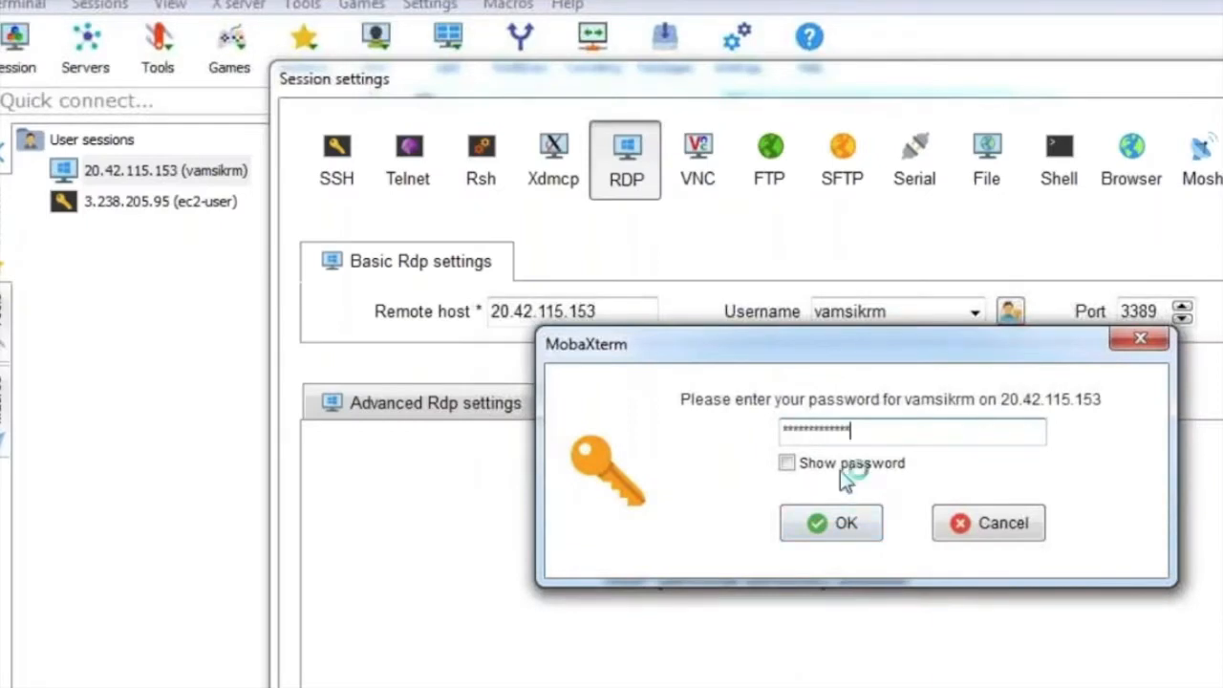
{"action": "left_click", "coordinate": [832, 471]}
{"action": "left_click", "coordinate": [831, 473]}
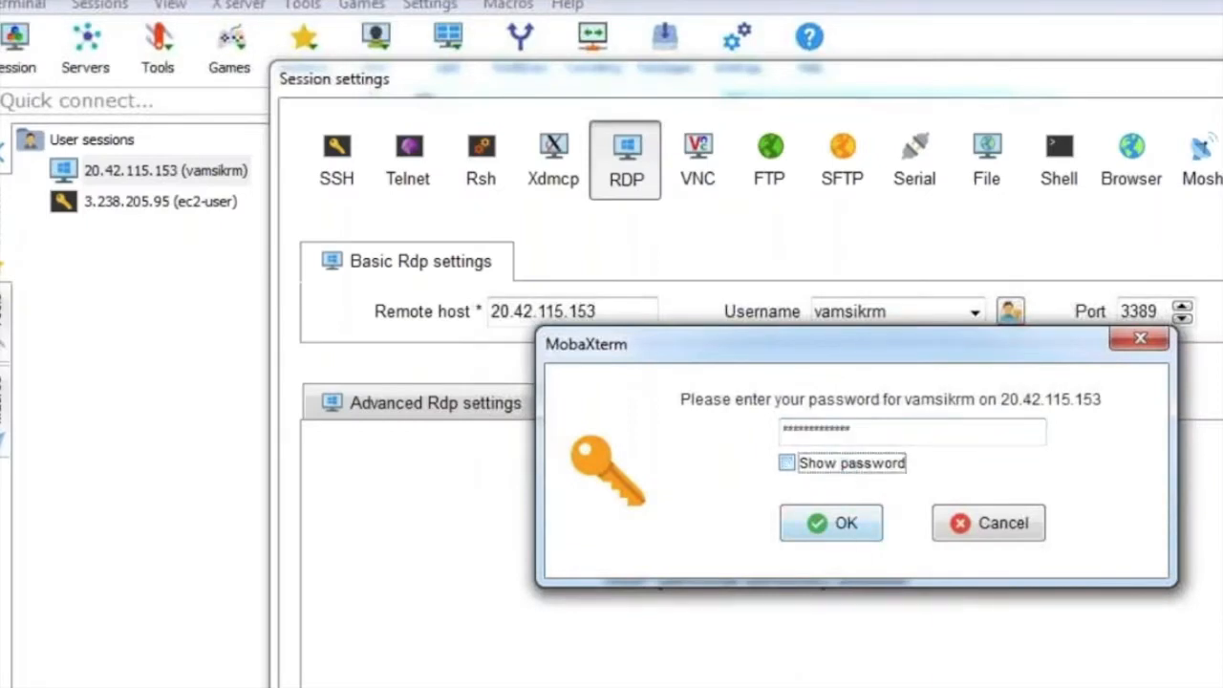
{"action": "left_click", "coordinate": [845, 527]}
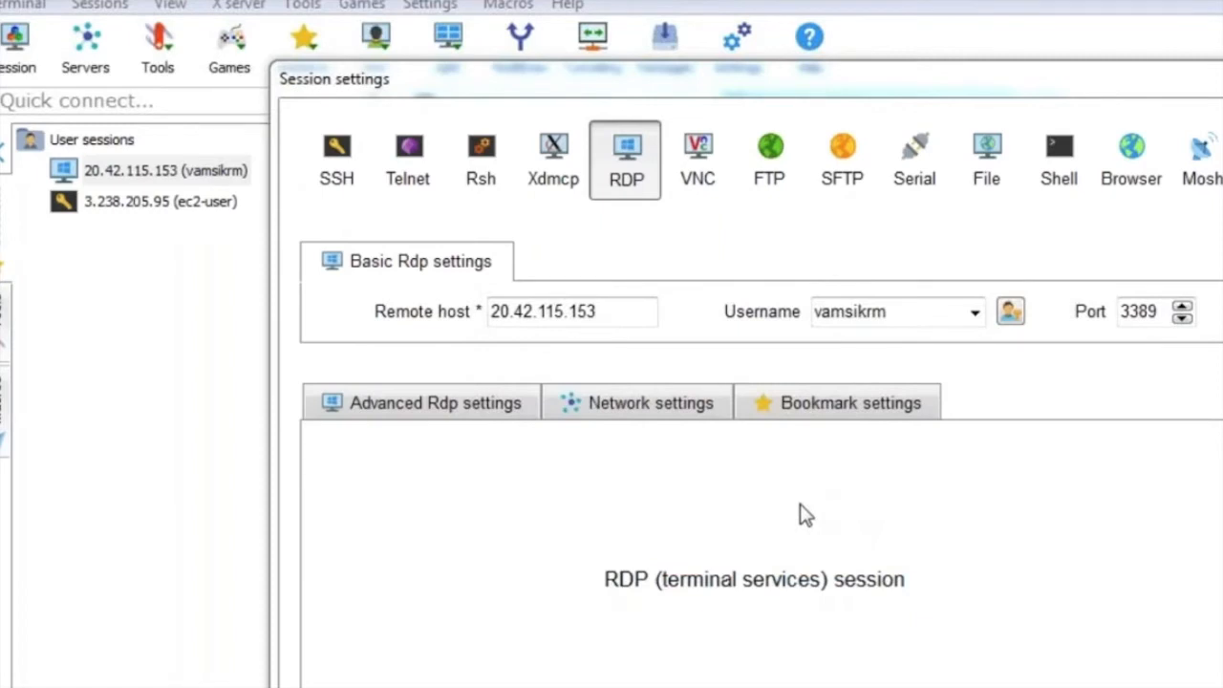
{"action": "key", "text": "Return"}
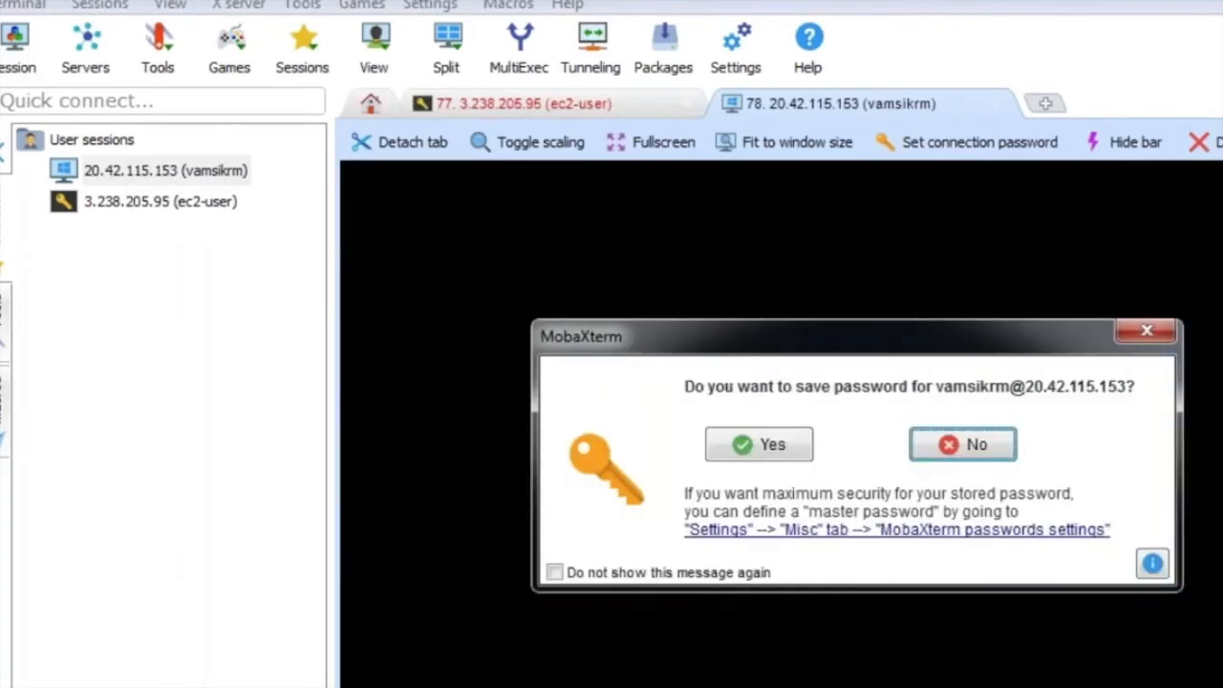
{"action": "left_click", "coordinate": [941, 446]}
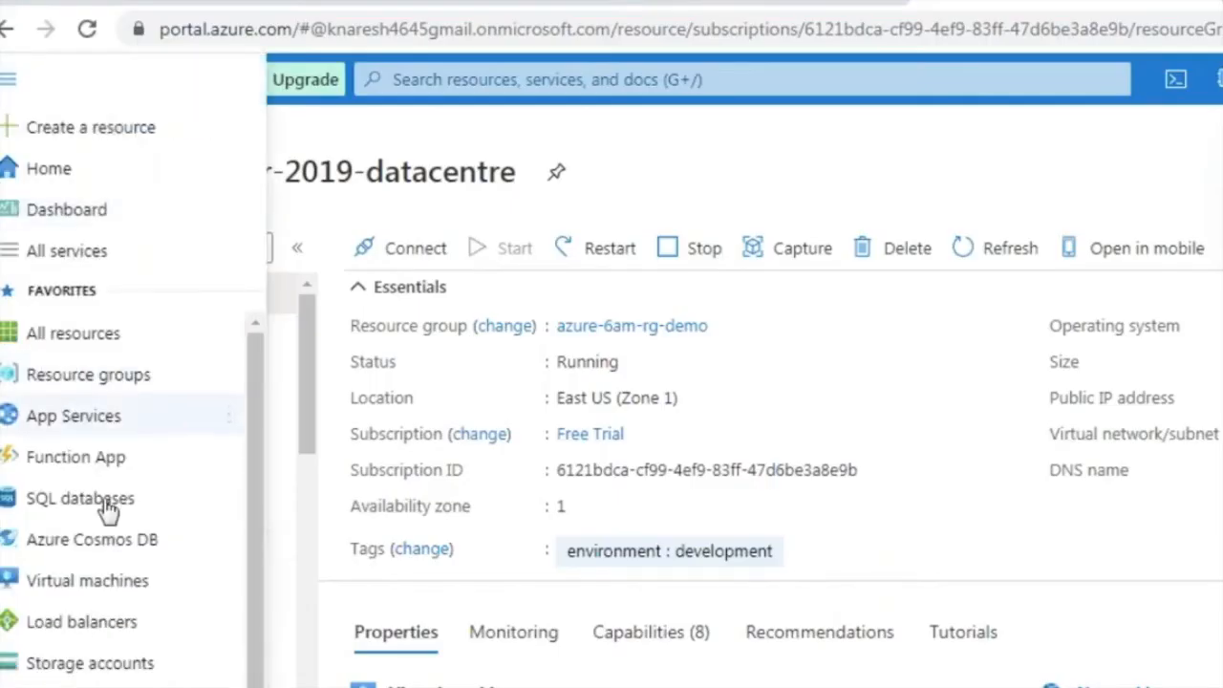
Return to the Azure portal's virtual machines list and start creating another virtual machine in the azure-6am-rg-demo resource group
{"action": "left_click", "coordinate": [95, 580]}
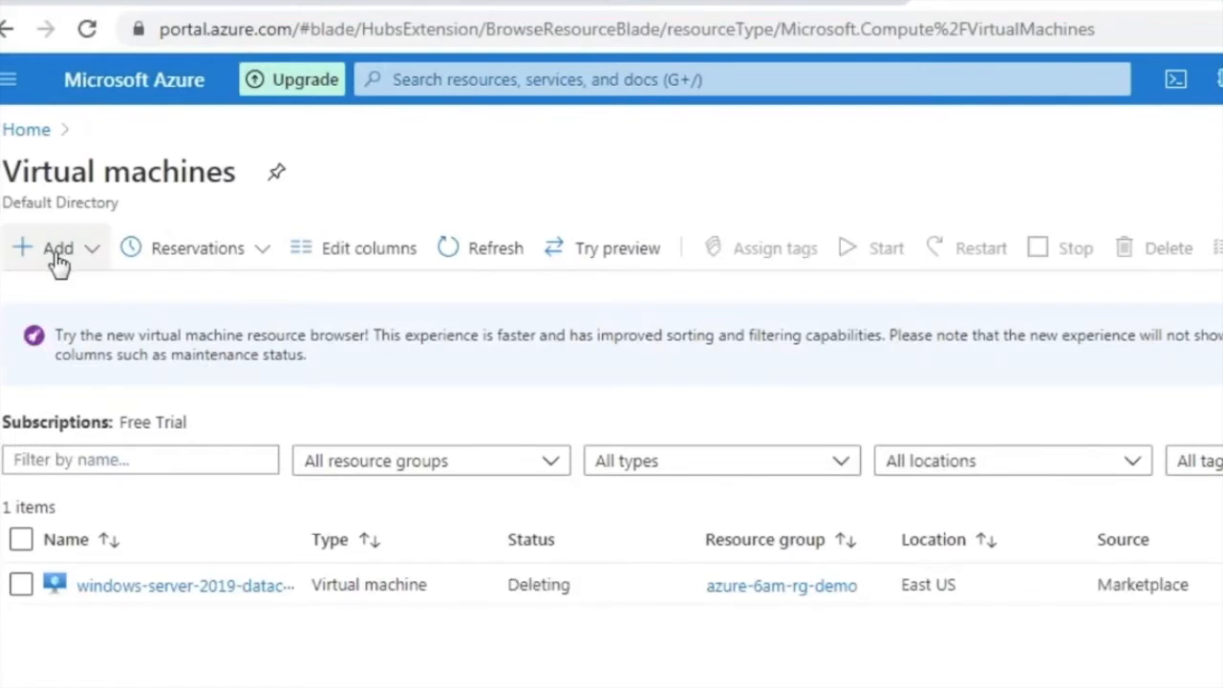
{"action": "left_click", "coordinate": [56, 254]}
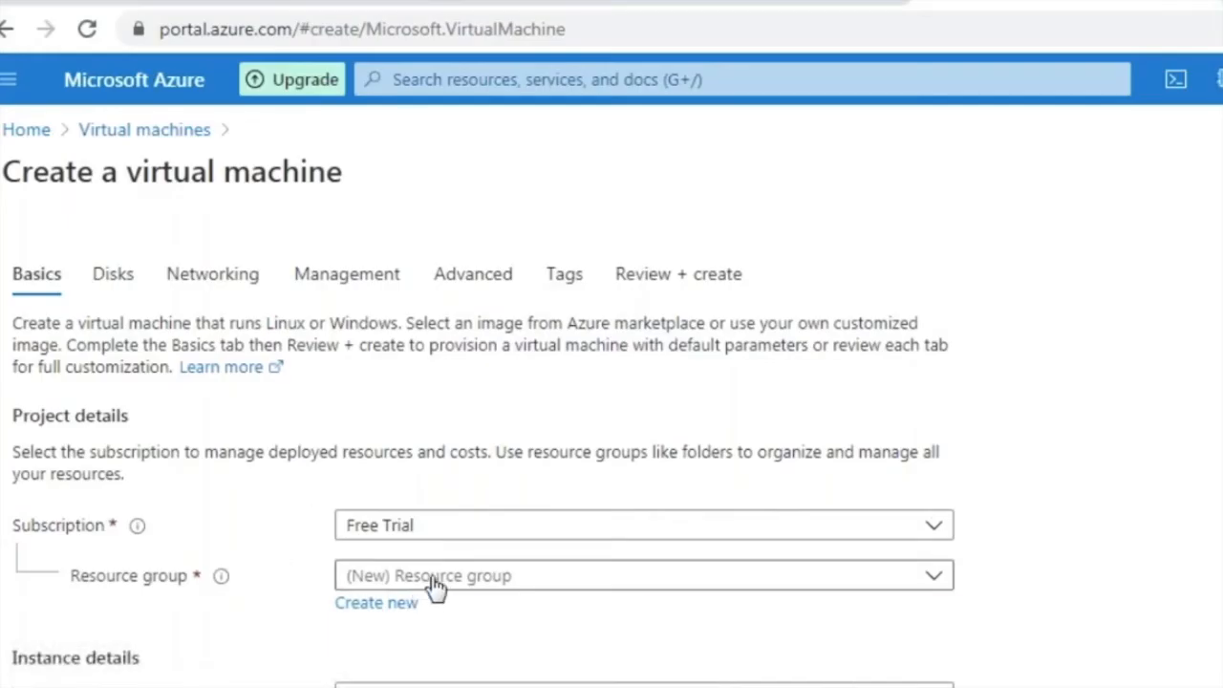
{"action": "left_click", "coordinate": [436, 579]}
{"action": "left_click", "coordinate": [492, 201]}
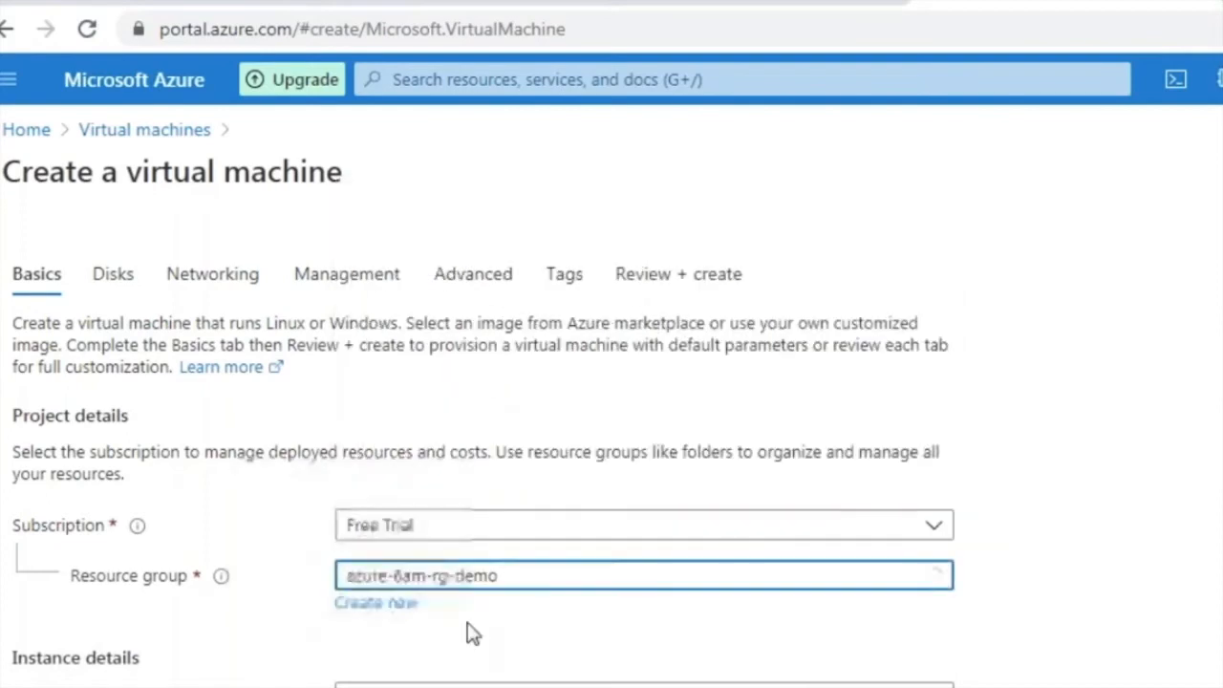
Name the virtual machine azure-rhel-vm and choose the Red Hat Enterprise Linux 8.2 (LVM) - Gen1 image
{"action": "scroll", "coordinate": [469, 634], "scroll_direction": "down", "scroll_amount": 3}
{"action": "left_click", "coordinate": [455, 444]}
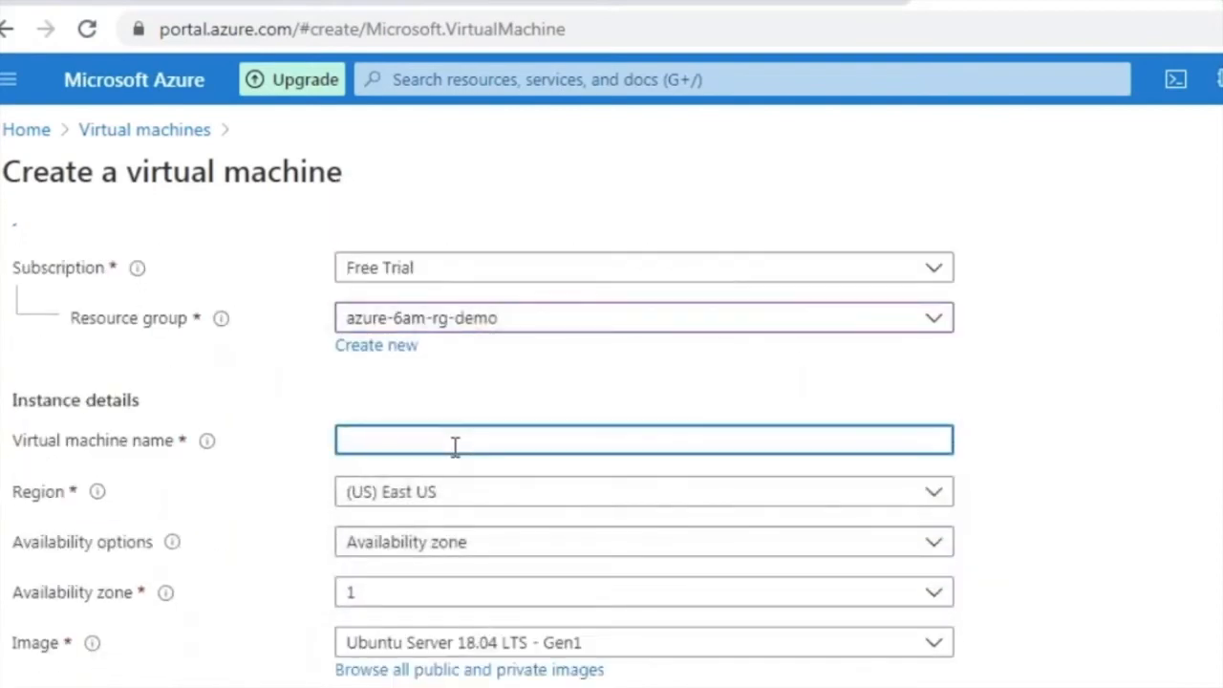
{"action": "type", "text": "azure-rhel-vm"}
{"action": "left_click", "coordinate": [309, 486]}
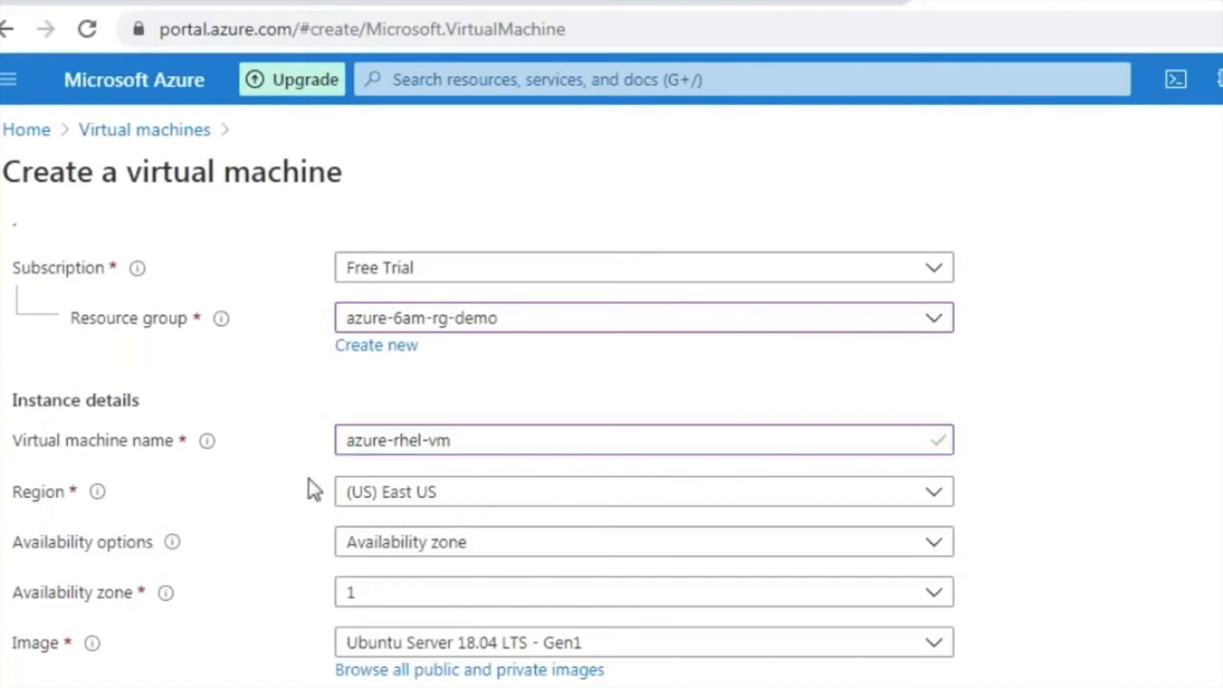
{"action": "left_click", "coordinate": [406, 642]}
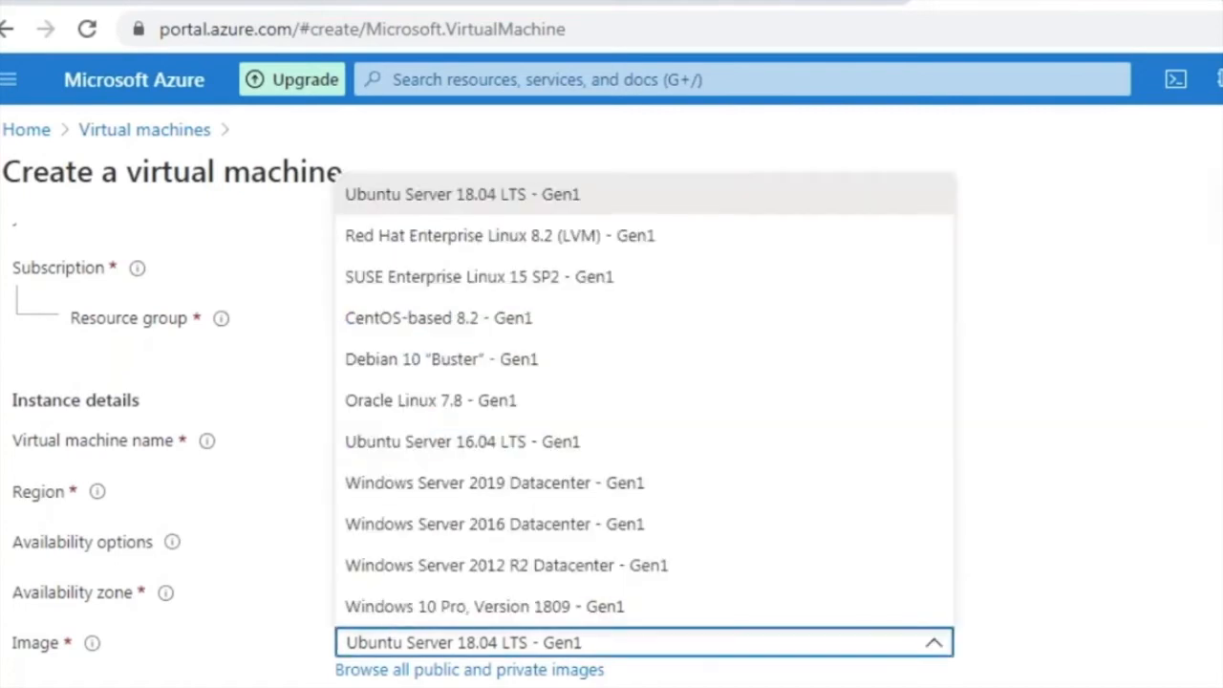
{"action": "left_click", "coordinate": [547, 239]}
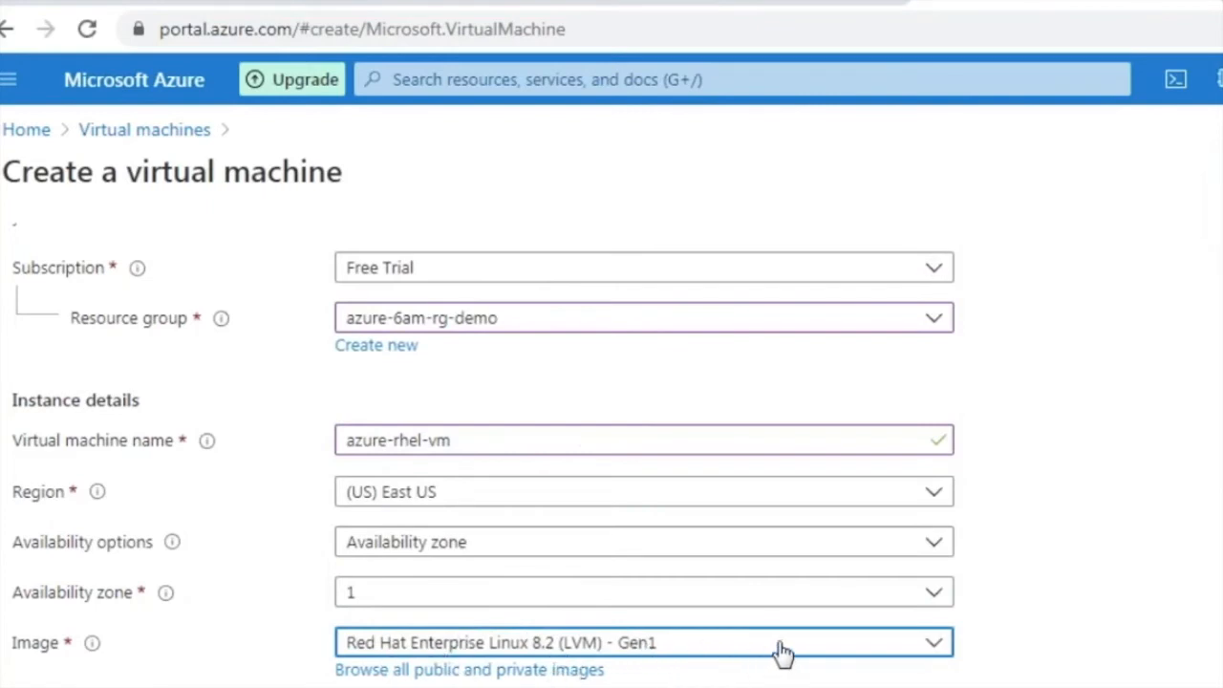
Review the virtual machine's availability options and zone list, picking Availability zone with zone 1
{"action": "left_click", "coordinate": [500, 550]}
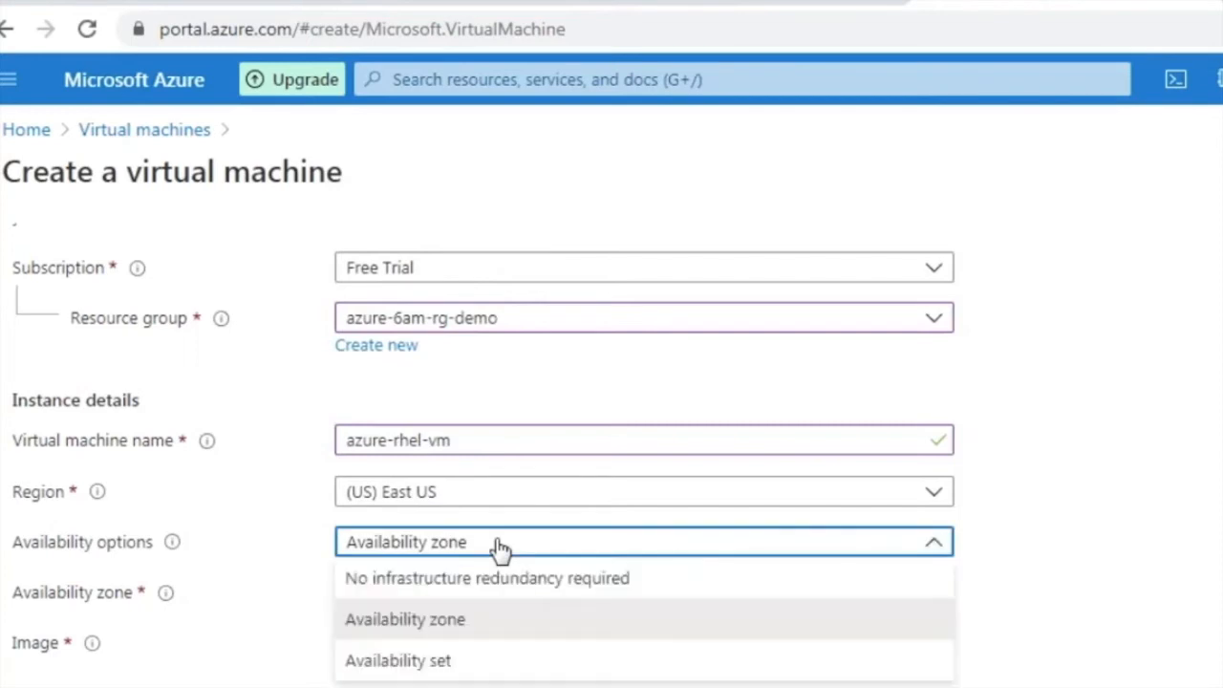
{"action": "left_click", "coordinate": [440, 630]}
{"action": "left_click", "coordinate": [402, 546]}
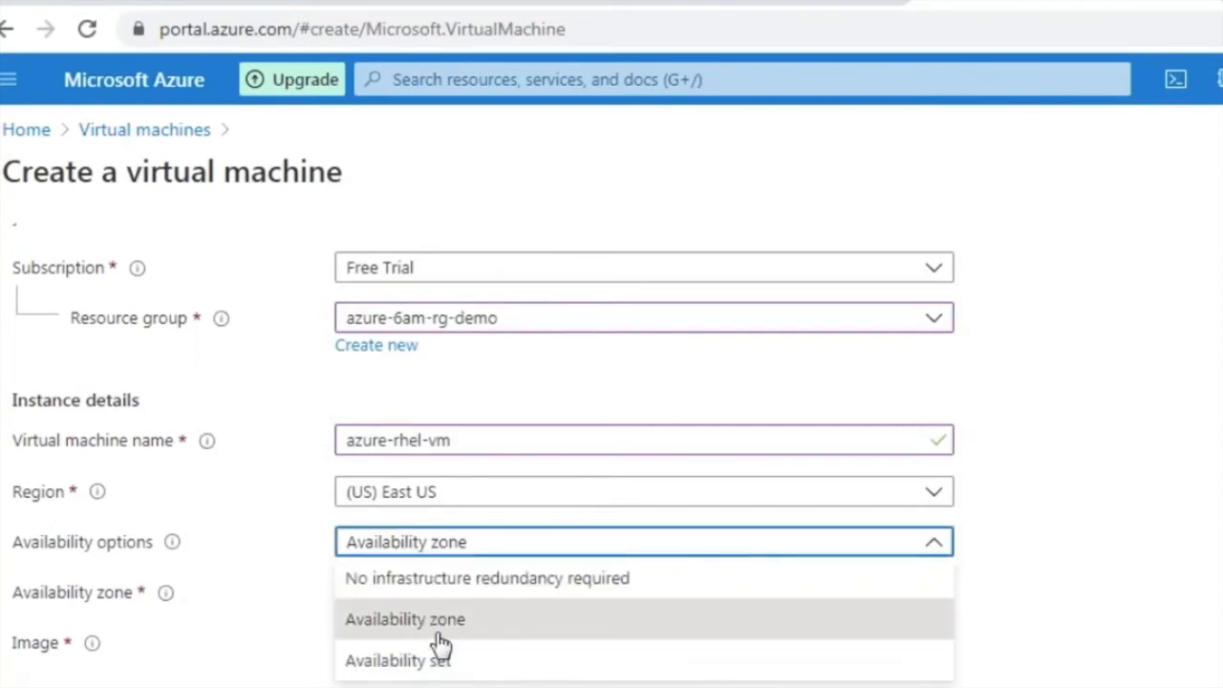
{"action": "left_click", "coordinate": [420, 616]}
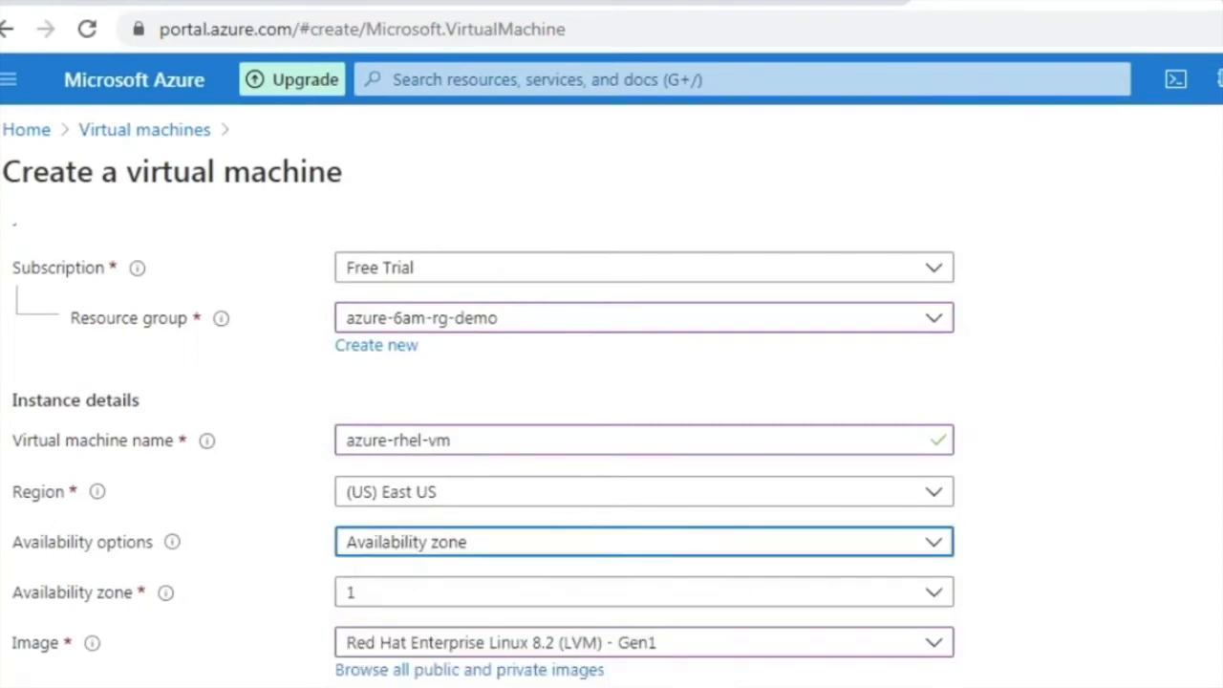
{"action": "left_click", "coordinate": [463, 552]}
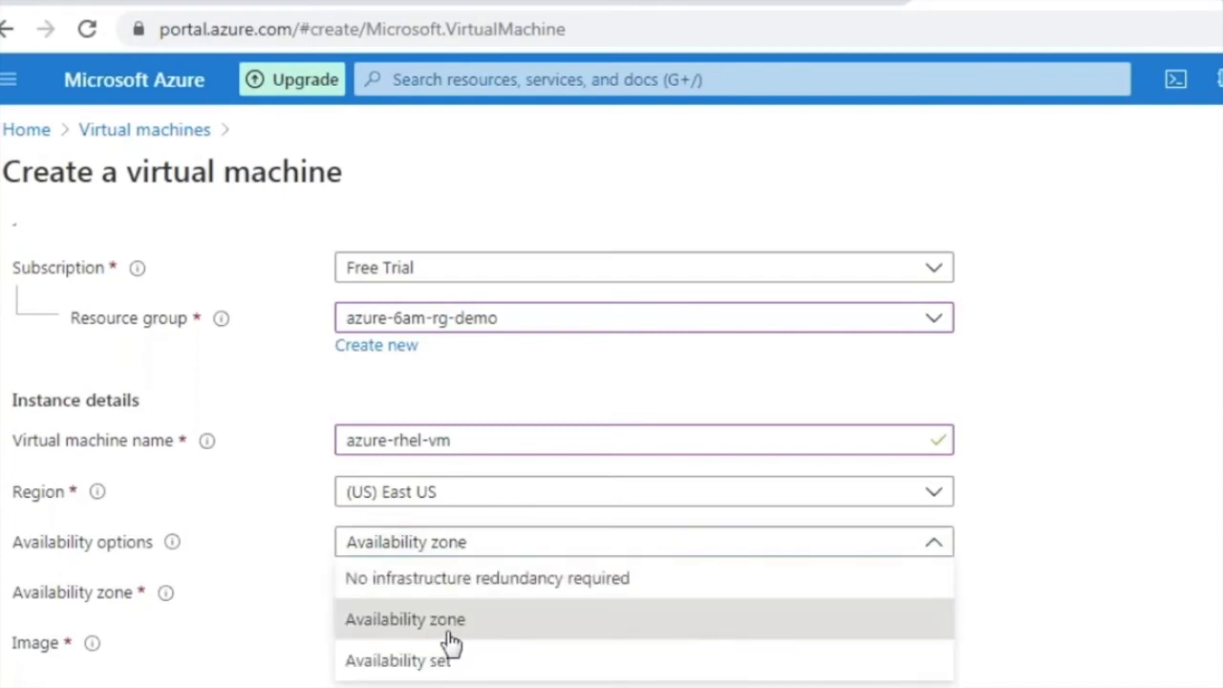
{"action": "left_click", "coordinate": [445, 633]}
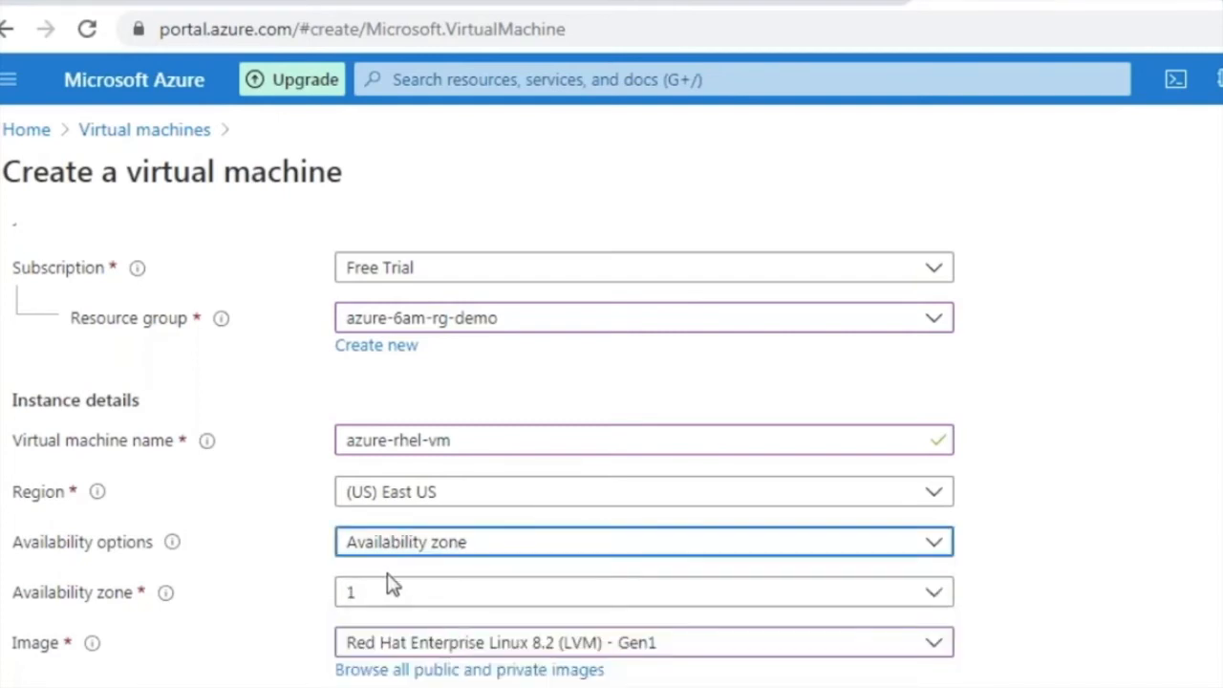
{"action": "left_click", "coordinate": [463, 592]}
{"action": "left_click", "coordinate": [382, 592]}
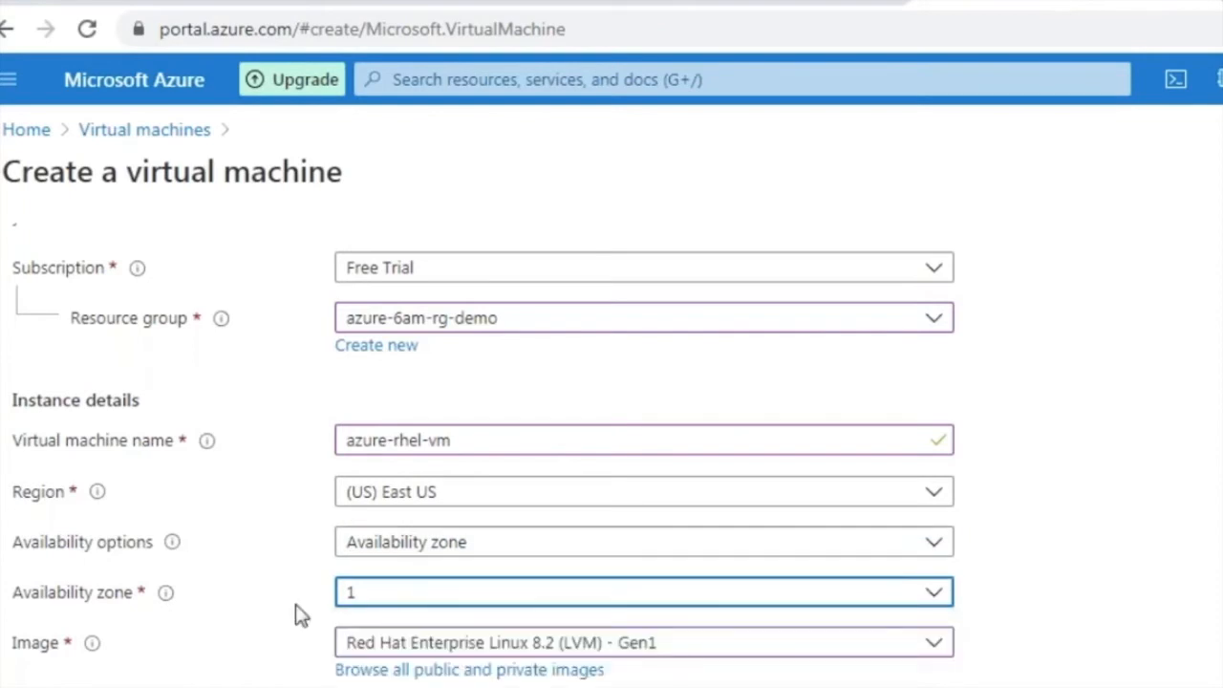
Examine the administrator account's authentication types, the SSH public key explanation and the key pair name
{"action": "scroll", "coordinate": [295, 604], "scroll_direction": "down", "scroll_amount": 4}
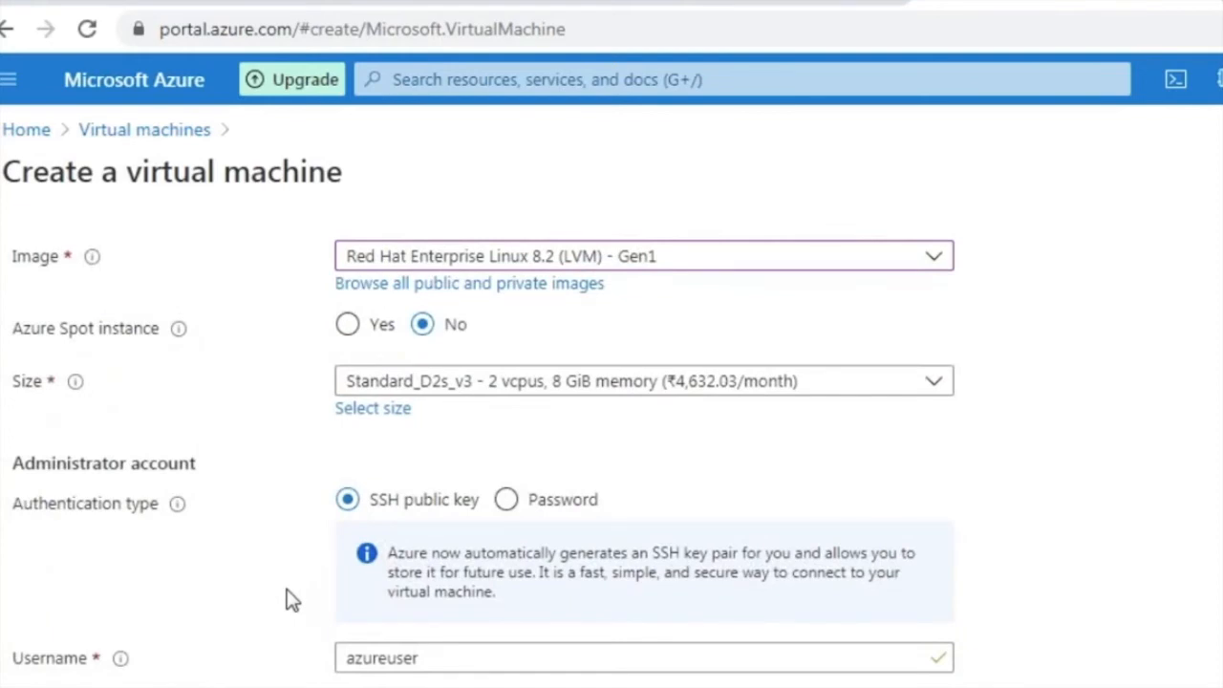
{"action": "left_click_drag", "start_coordinate": [371, 511], "coordinate": [469, 530]}
{"action": "left_click", "coordinate": [595, 547]}
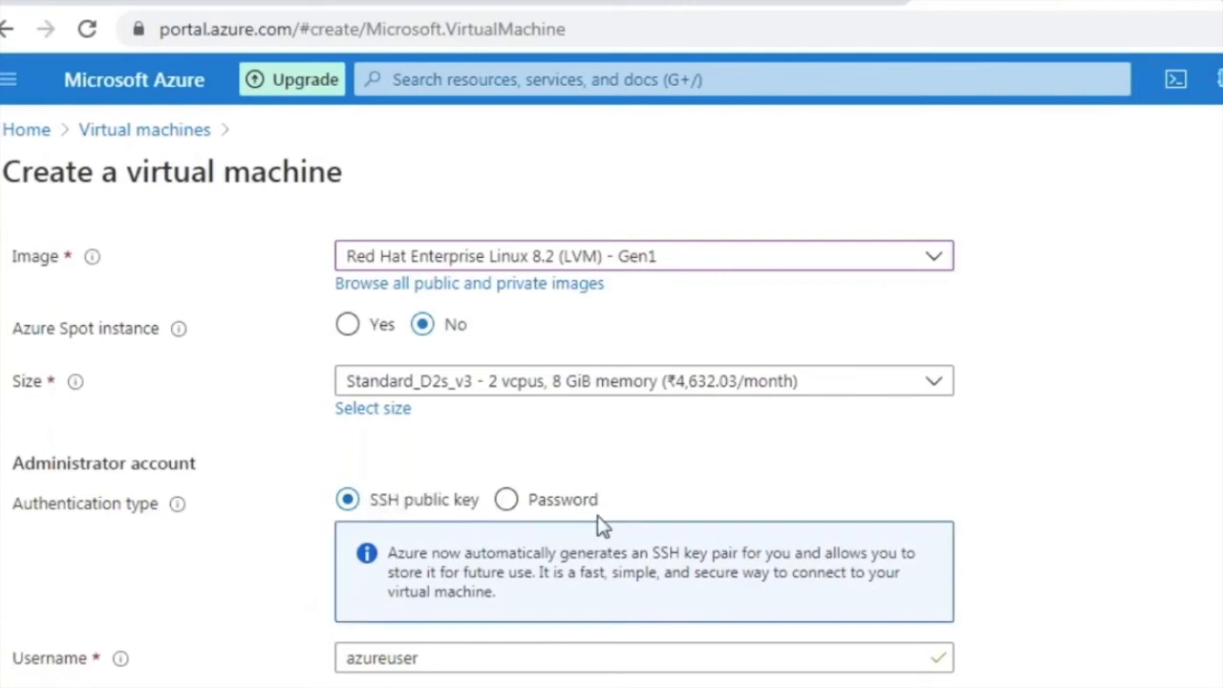
{"action": "scroll", "coordinate": [598, 522], "scroll_direction": "down", "scroll_amount": 3}
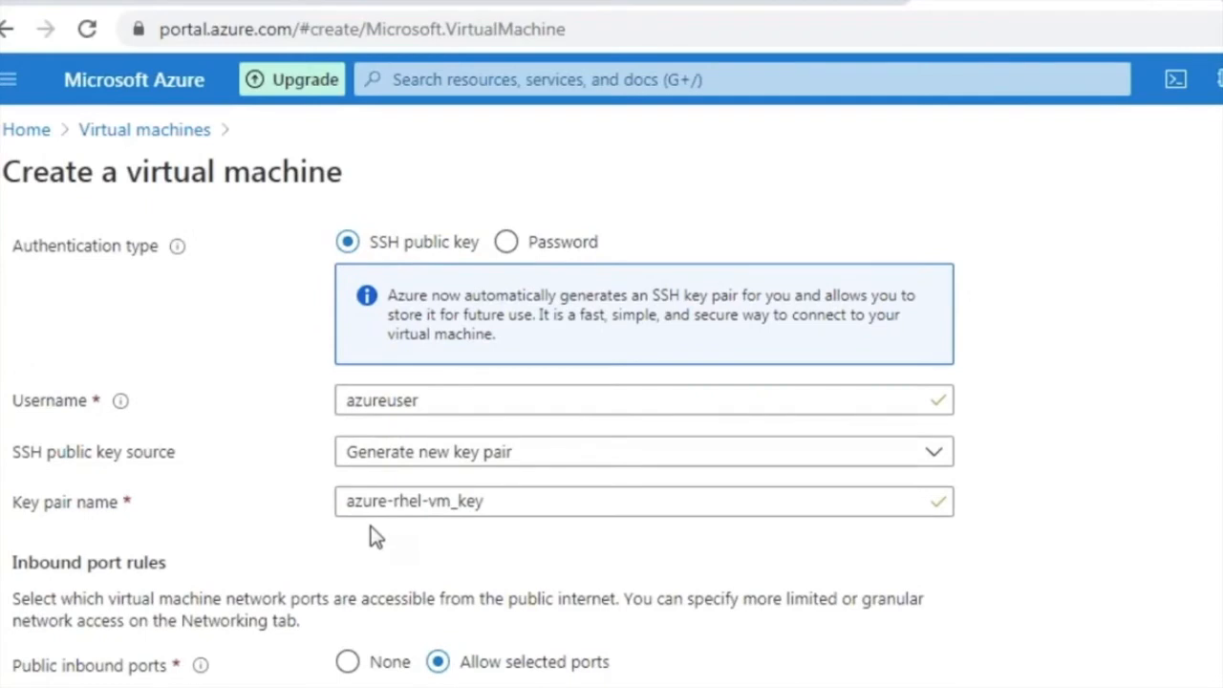
{"action": "scroll", "coordinate": [376, 538], "scroll_direction": "up", "scroll_amount": 3}
{"action": "scroll", "coordinate": [442, 514], "scroll_direction": "down", "scroll_amount": 3}
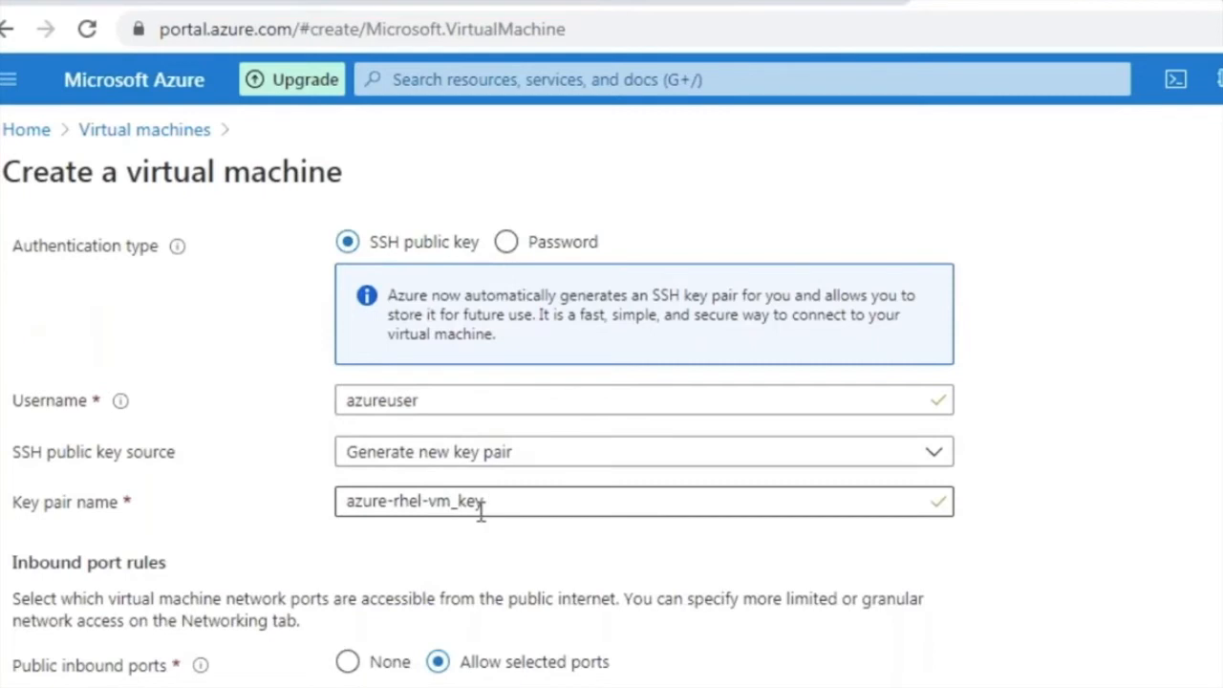
{"action": "left_click", "coordinate": [531, 499]}
{"action": "left_click", "coordinate": [254, 528]}
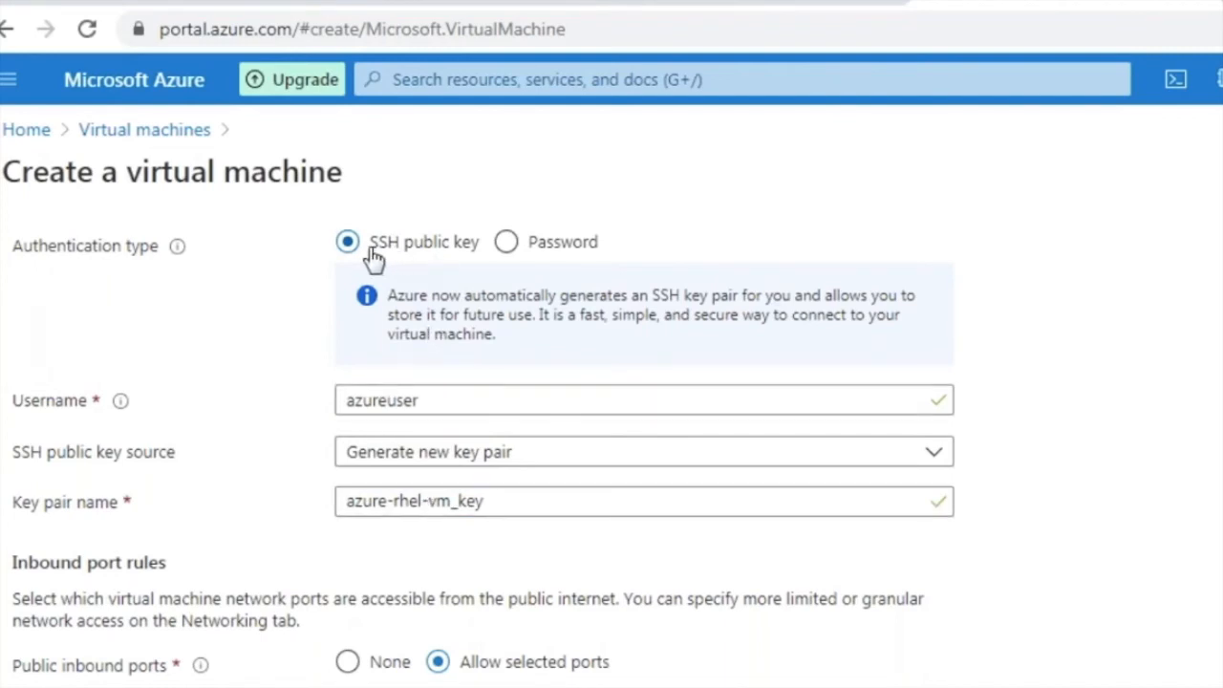
{"action": "triple_click", "coordinate": [447, 253]}
{"action": "left_click", "coordinate": [473, 315]}
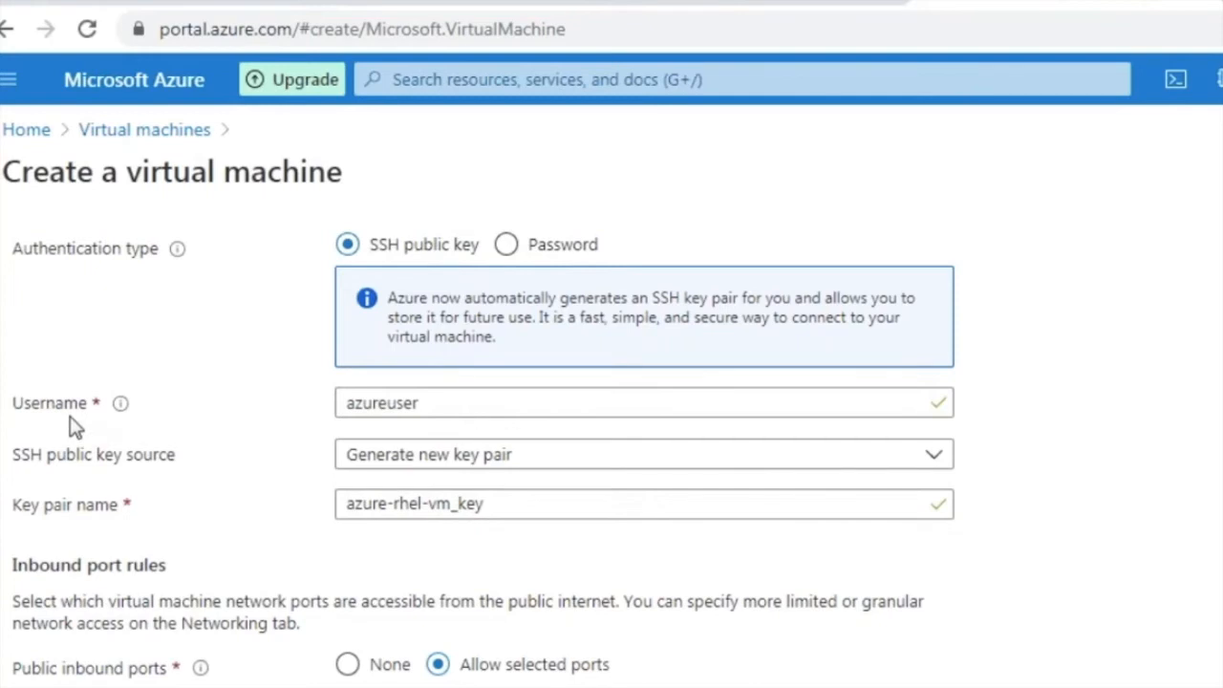
Review the administrator username, the SSH public key source options and the key pair name, picking Generate new key pair
{"action": "left_click", "coordinate": [450, 402]}
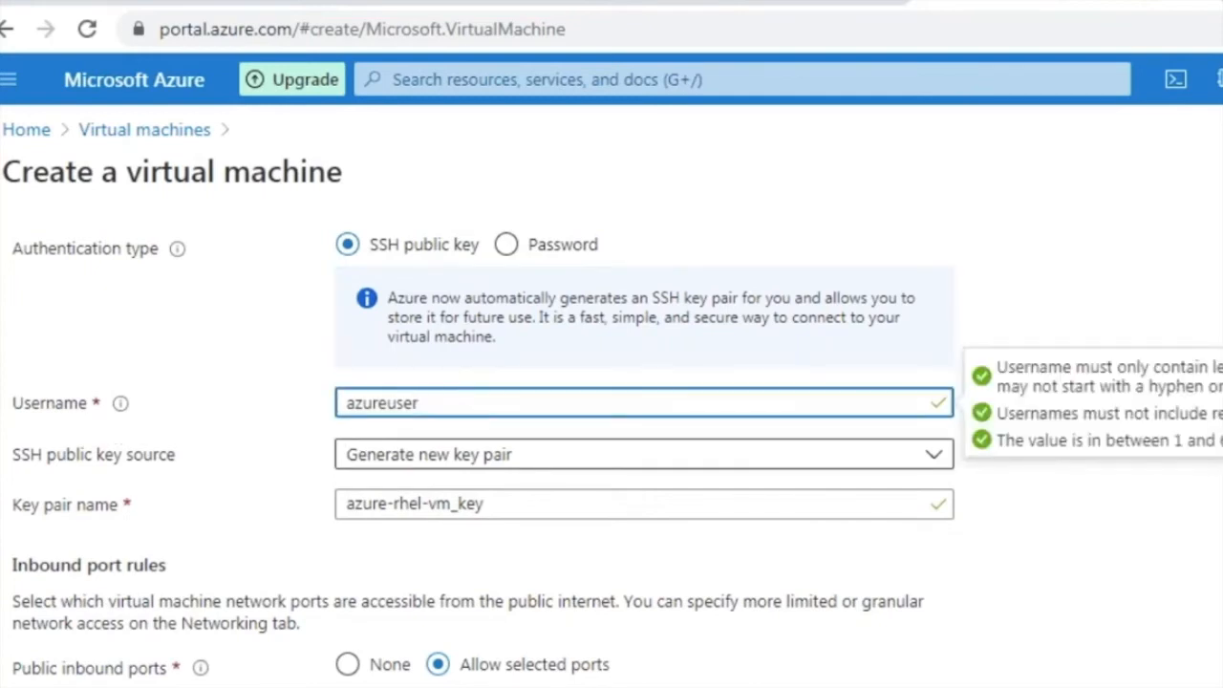
{"action": "left_click", "coordinate": [644, 455]}
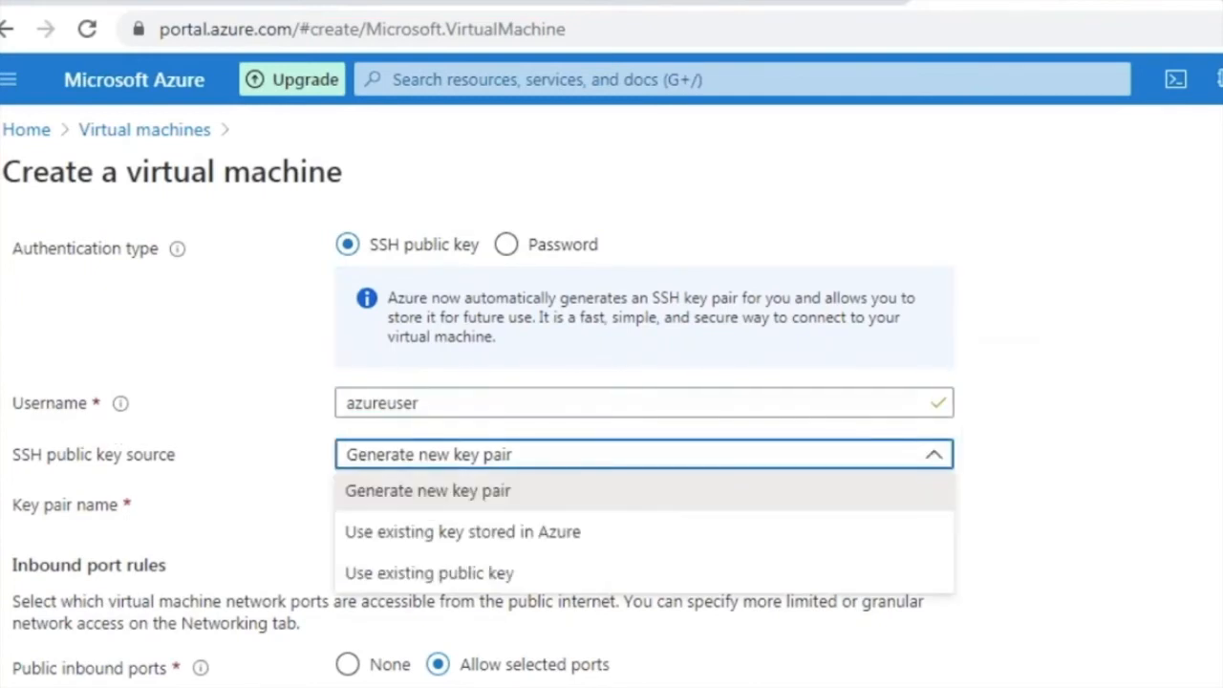
{"action": "left_click", "coordinate": [420, 486]}
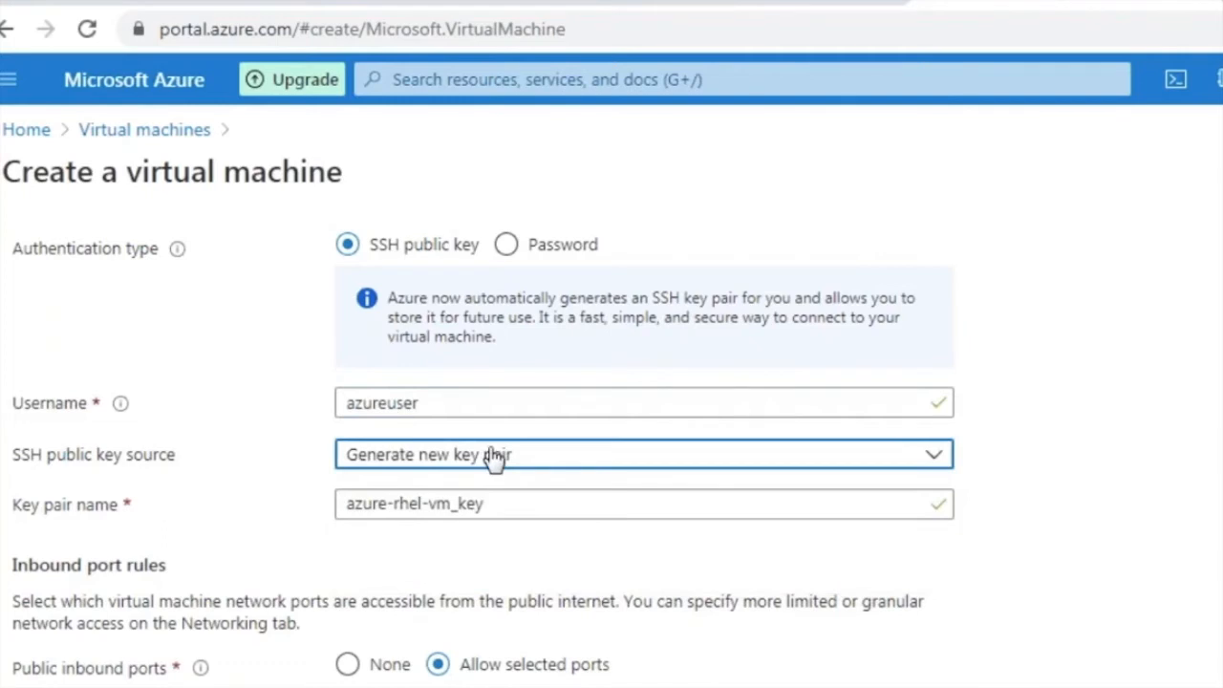
{"action": "left_click", "coordinate": [538, 508]}
{"action": "left_click", "coordinate": [276, 526]}
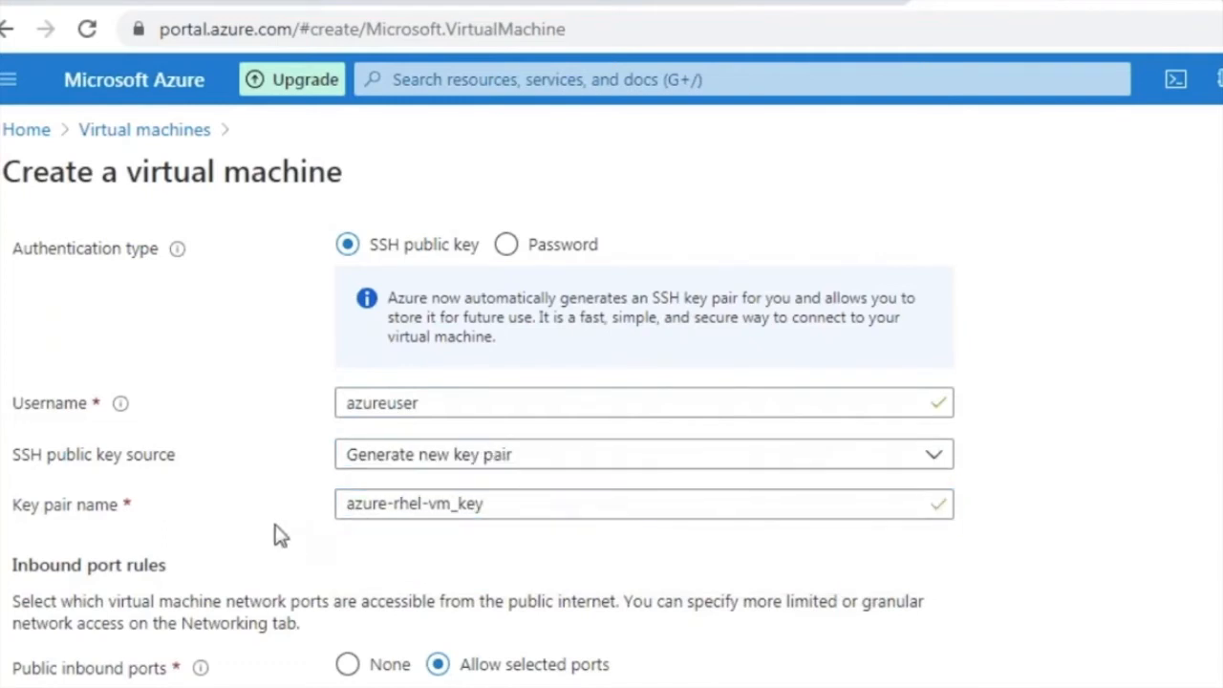
Review the basic settings from the resource group down to the administrator account's SSH public key authentication
{"action": "scroll", "coordinate": [275, 536], "scroll_direction": "down", "scroll_amount": 2}
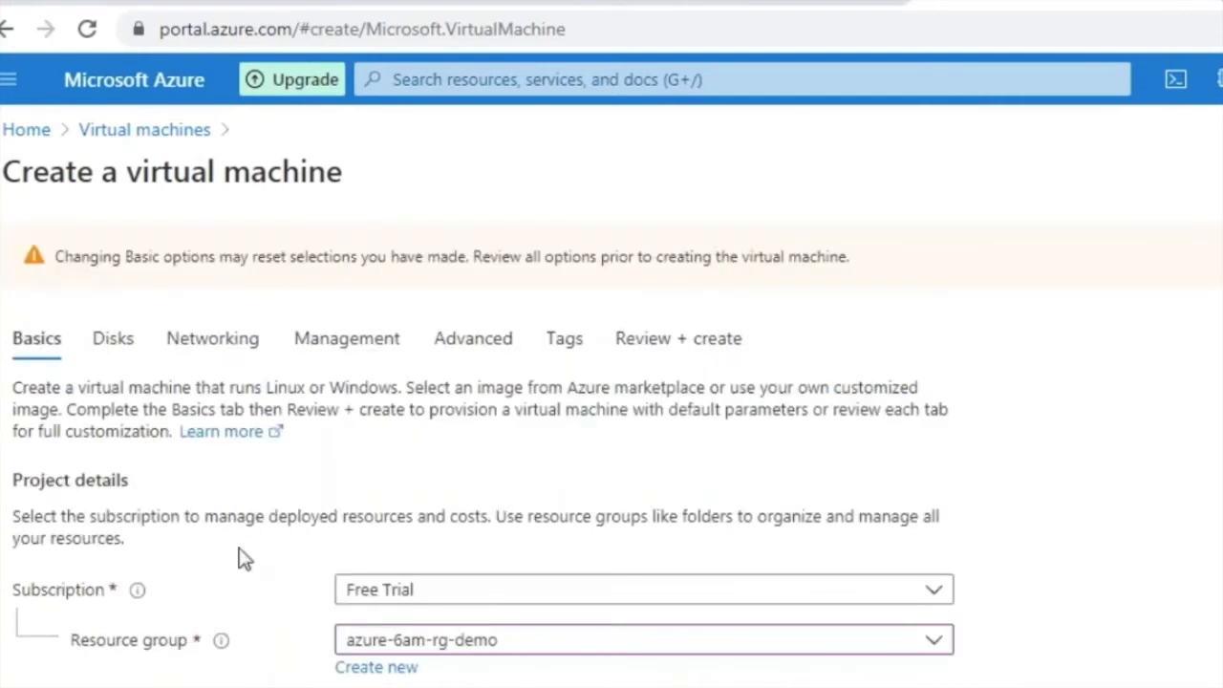
{"action": "scroll", "coordinate": [244, 559], "scroll_direction": "down", "scroll_amount": 3}
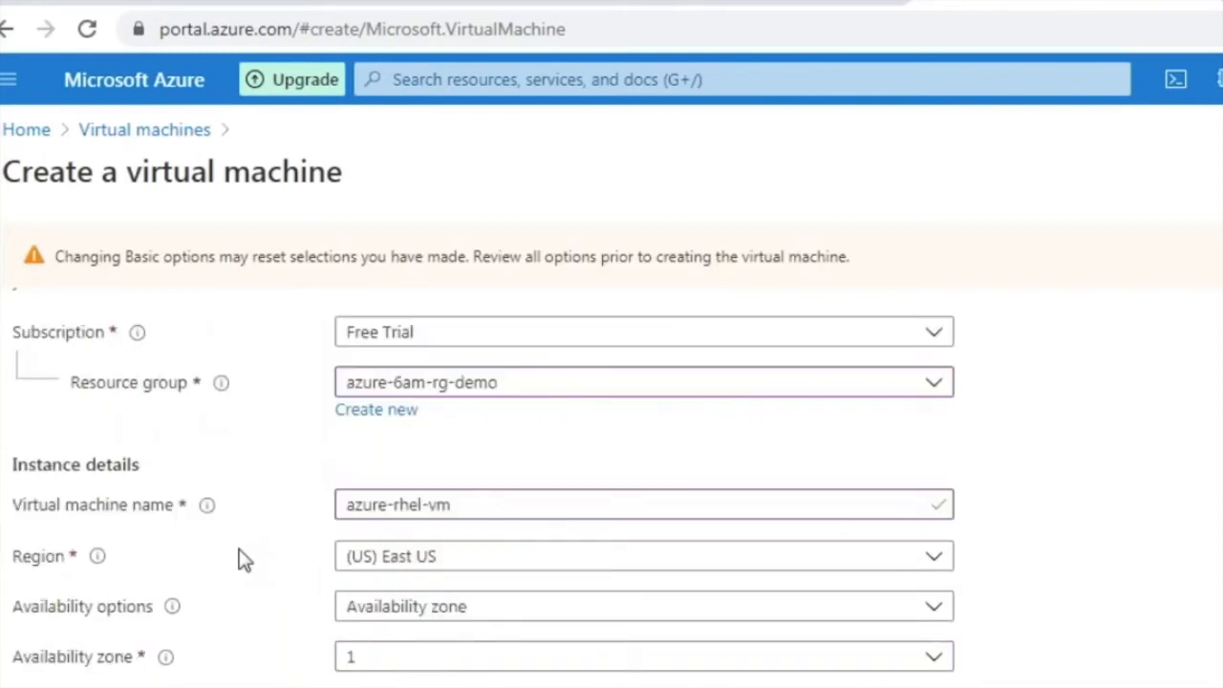
{"action": "scroll", "coordinate": [244, 559], "scroll_direction": "down", "scroll_amount": 5}
{"action": "scroll", "coordinate": [244, 559], "scroll_direction": "down", "scroll_amount": 2}
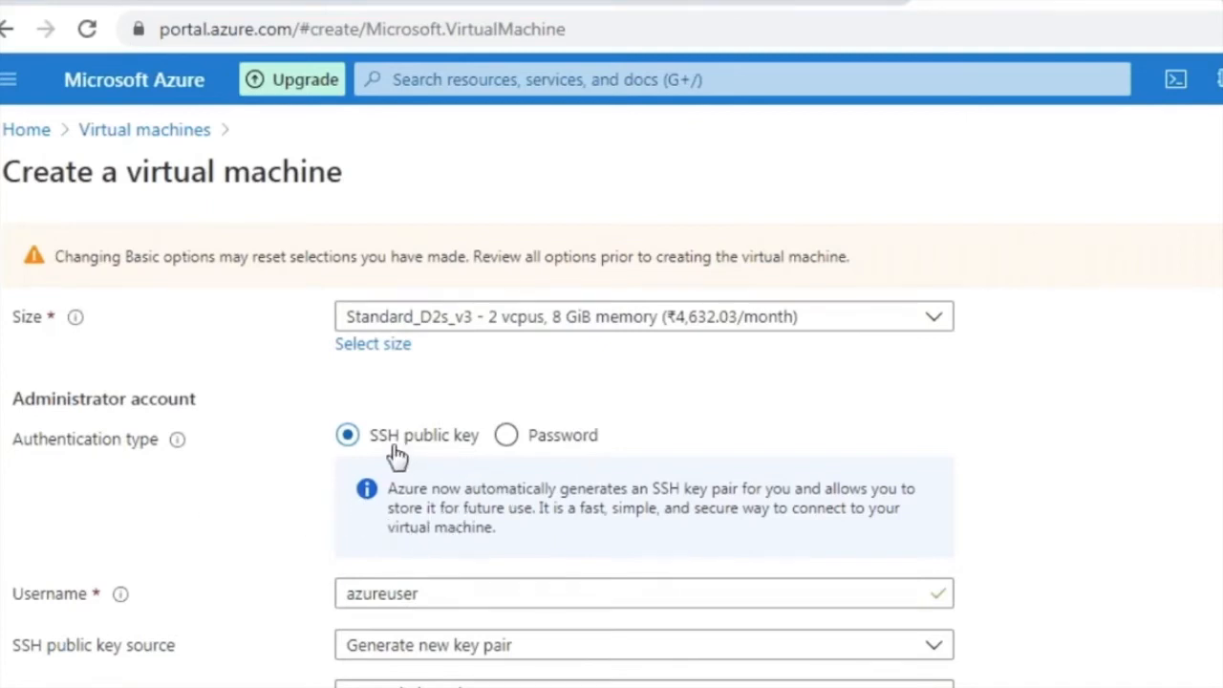
{"action": "left_click_drag", "start_coordinate": [372, 442], "coordinate": [468, 457]}
{"action": "left_click", "coordinate": [474, 458]}
{"action": "scroll", "coordinate": [599, 669], "scroll_direction": "down", "scroll_amount": 3}
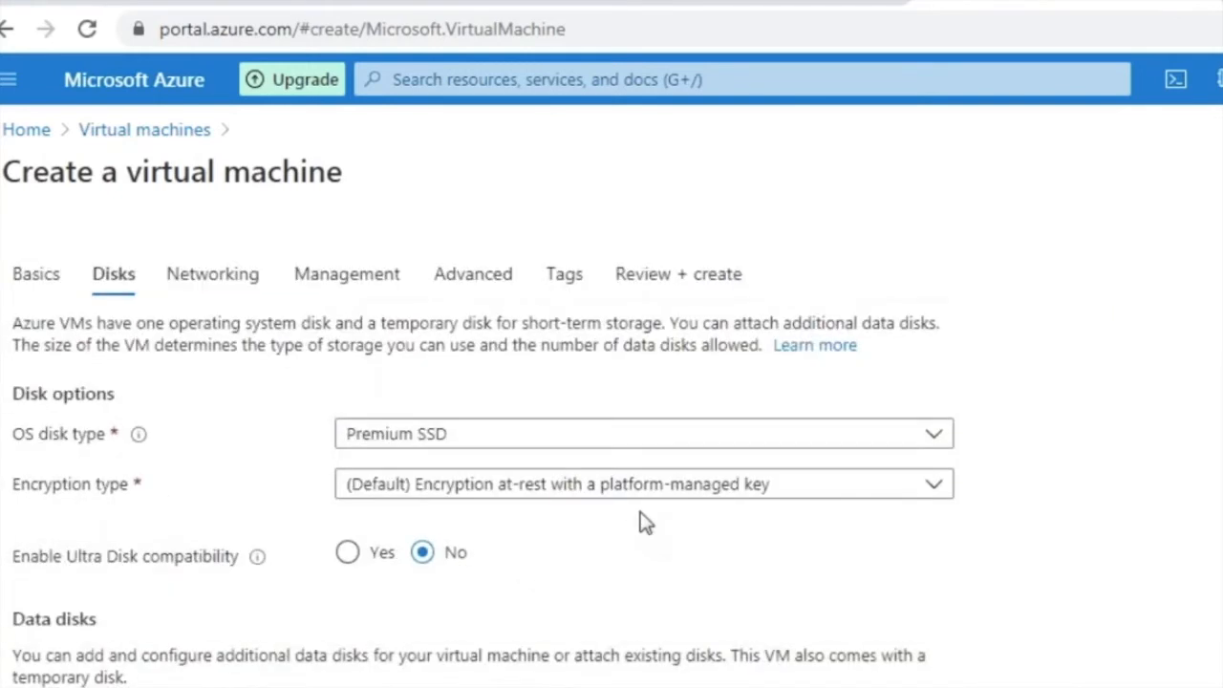
Review the OS disk type options, keeping Premium SSD, and the data disk section, and proceed to the networking settings
{"action": "left_click", "coordinate": [435, 437]}
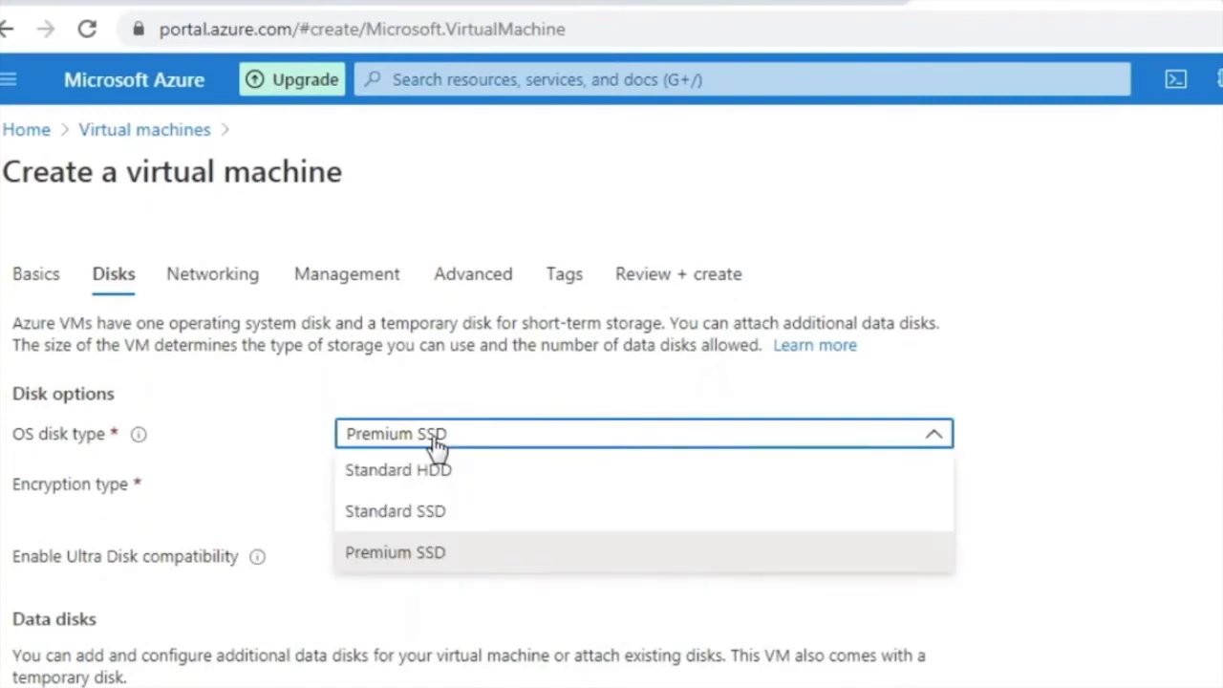
{"action": "left_click", "coordinate": [466, 437]}
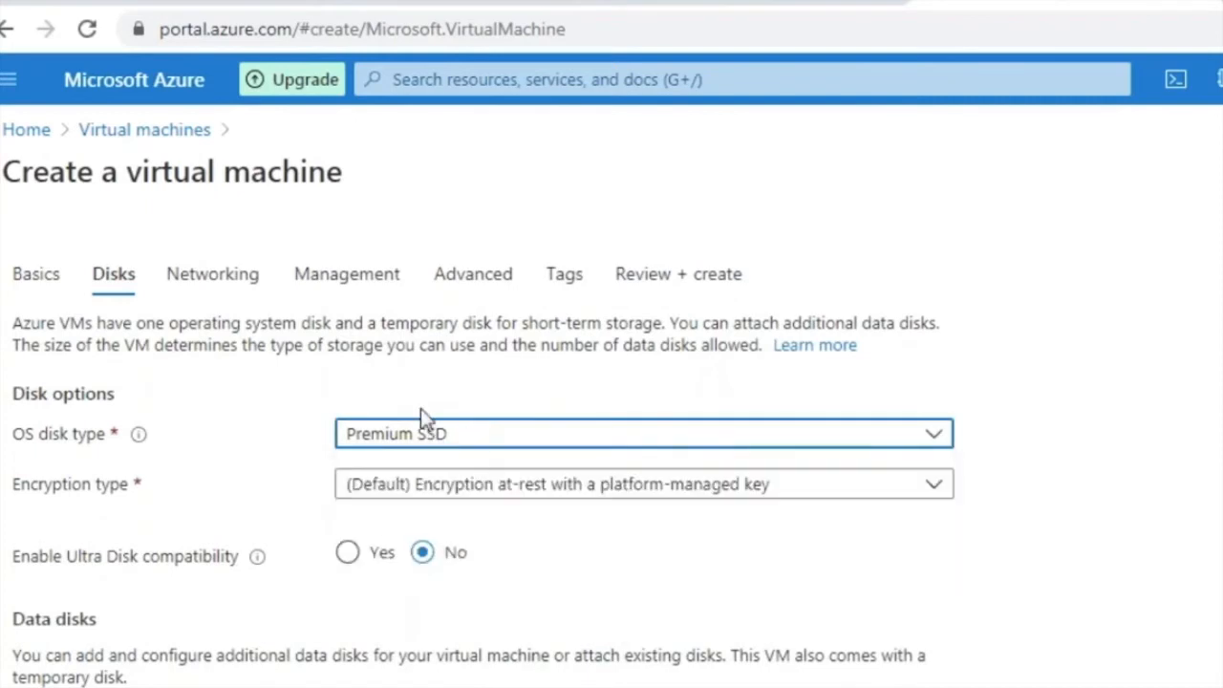
{"action": "scroll", "coordinate": [496, 570], "scroll_direction": "down", "scroll_amount": 1}
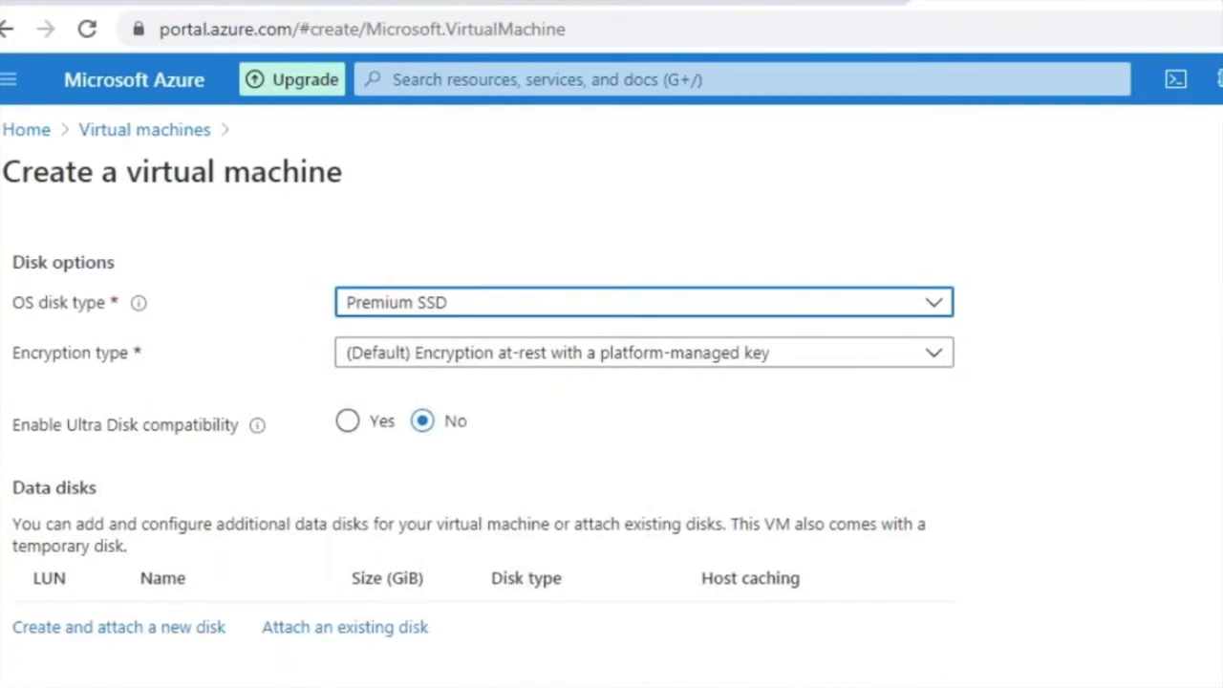
{"action": "left_click", "coordinate": [503, 685]}
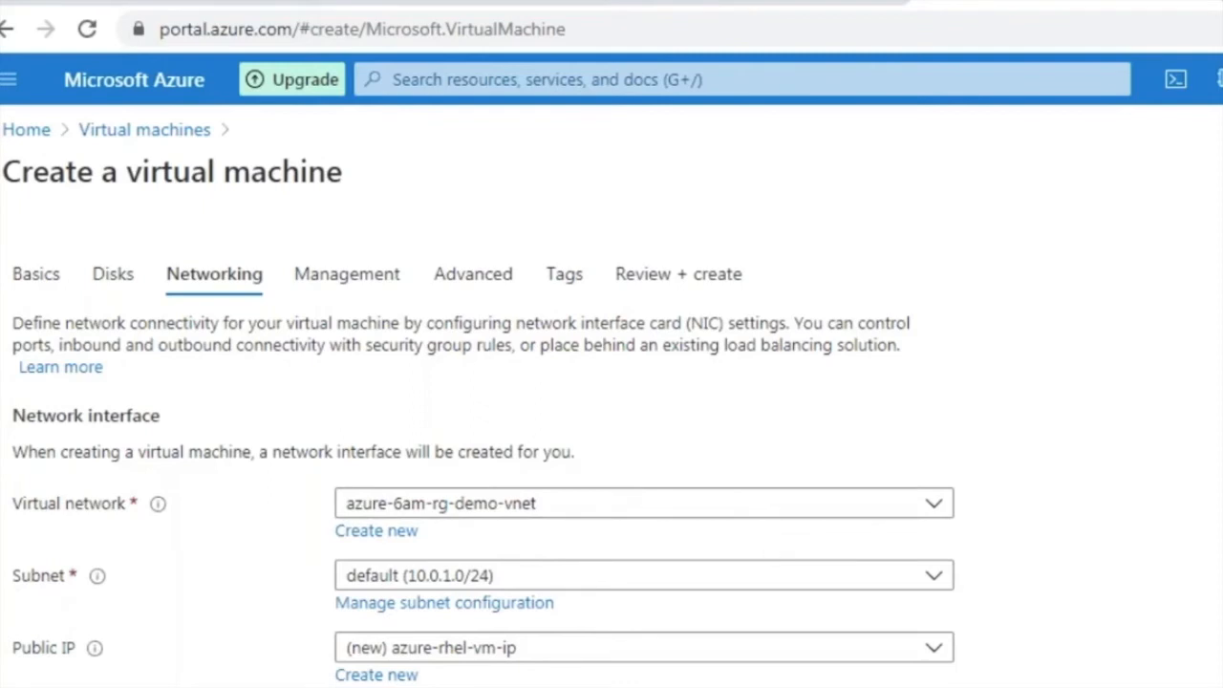
Review the virtual machine's management settings, including boot diagnostics, managed identity and auto-shutdown
{"action": "left_click", "coordinate": [347, 274]}
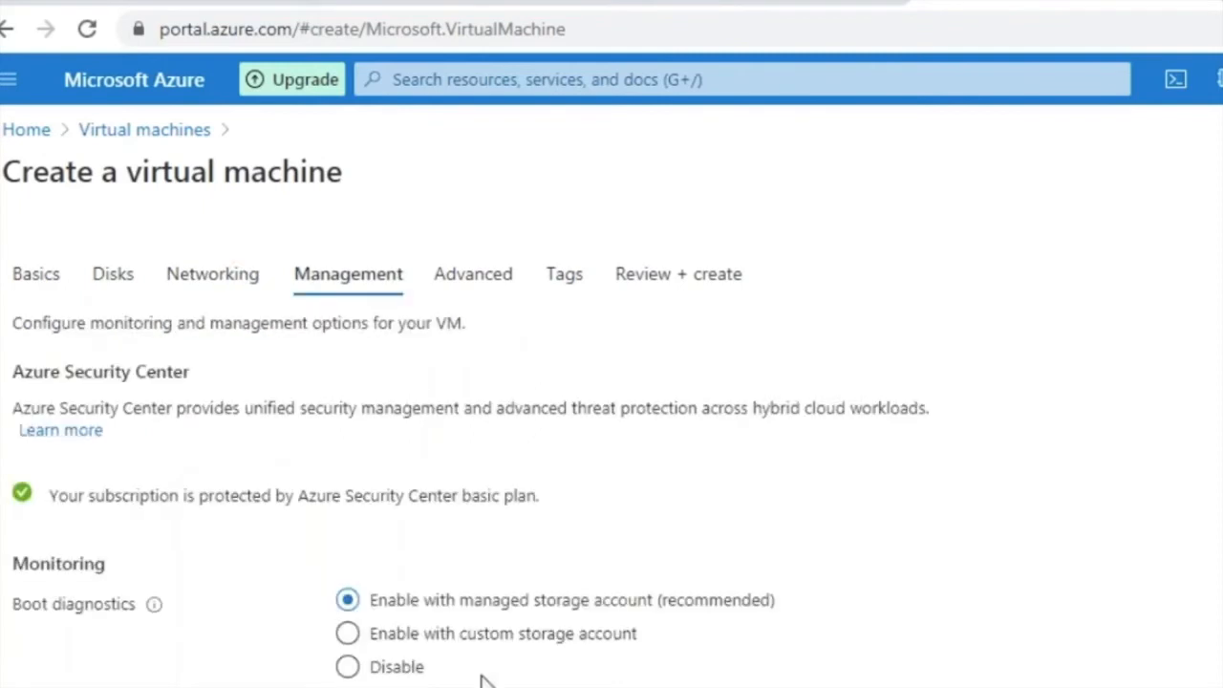
{"action": "scroll", "coordinate": [619, 579], "scroll_direction": "down", "scroll_amount": 1}
{"action": "scroll", "coordinate": [619, 579], "scroll_direction": "down", "scroll_amount": 1}
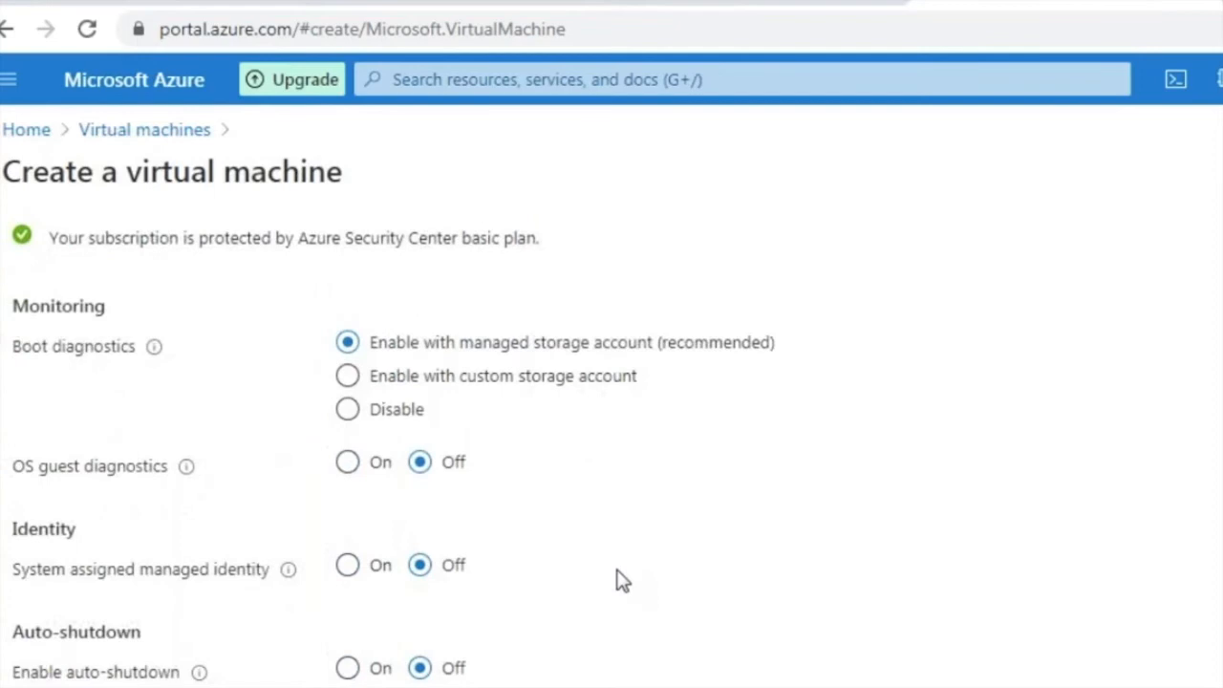
{"action": "scroll", "coordinate": [620, 579], "scroll_direction": "down", "scroll_amount": 1}
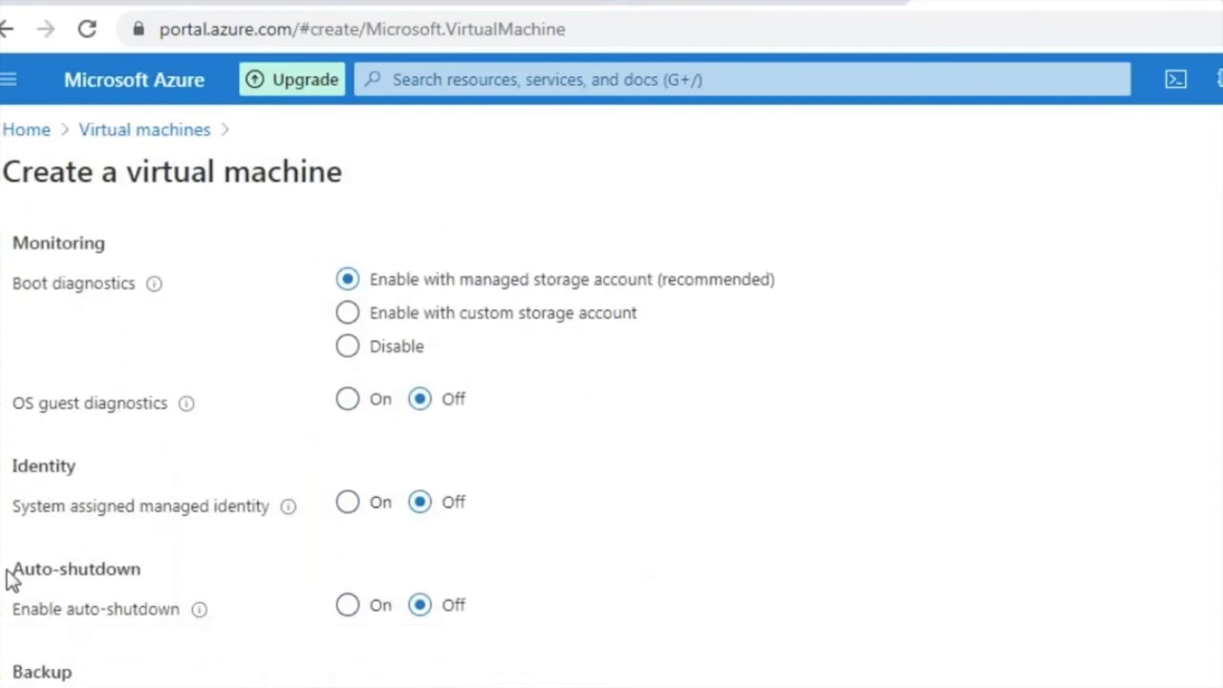
{"action": "left_click_drag", "start_coordinate": [13, 570], "coordinate": [108, 569]}
{"action": "left_click", "coordinate": [214, 579]}
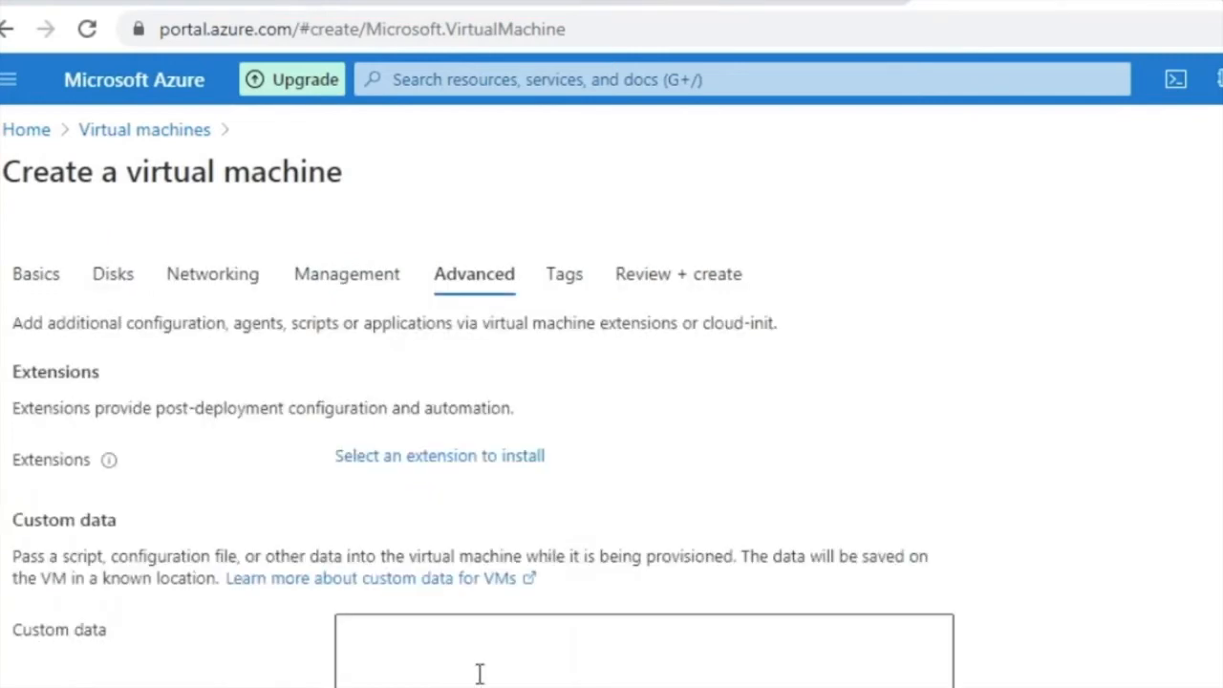
Enter the command yum install httpd -y as the virtual machine's custom data in the advanced settings
{"action": "left_click", "coordinate": [480, 674]}
{"action": "left_click_drag", "start_coordinate": [21, 635], "coordinate": [165, 653]}
{"action": "left_click", "coordinate": [166, 654]}
{"action": "left_click", "coordinate": [443, 681]}
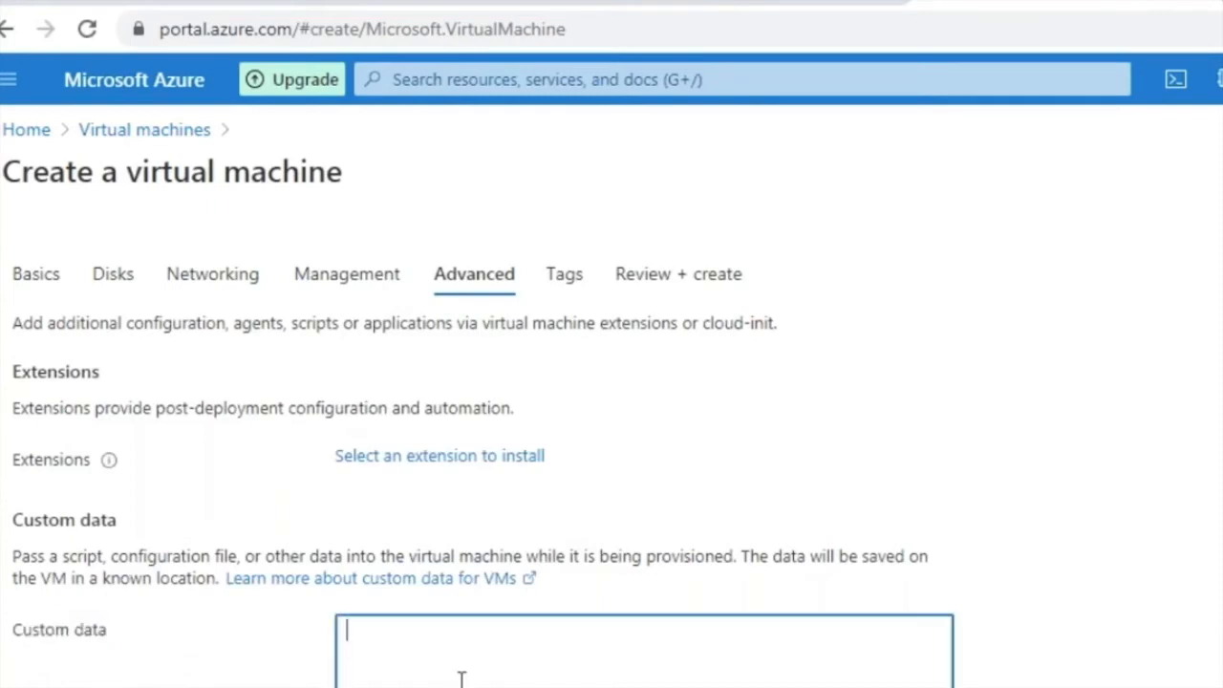
{"action": "type", "text": "yum install htt"}
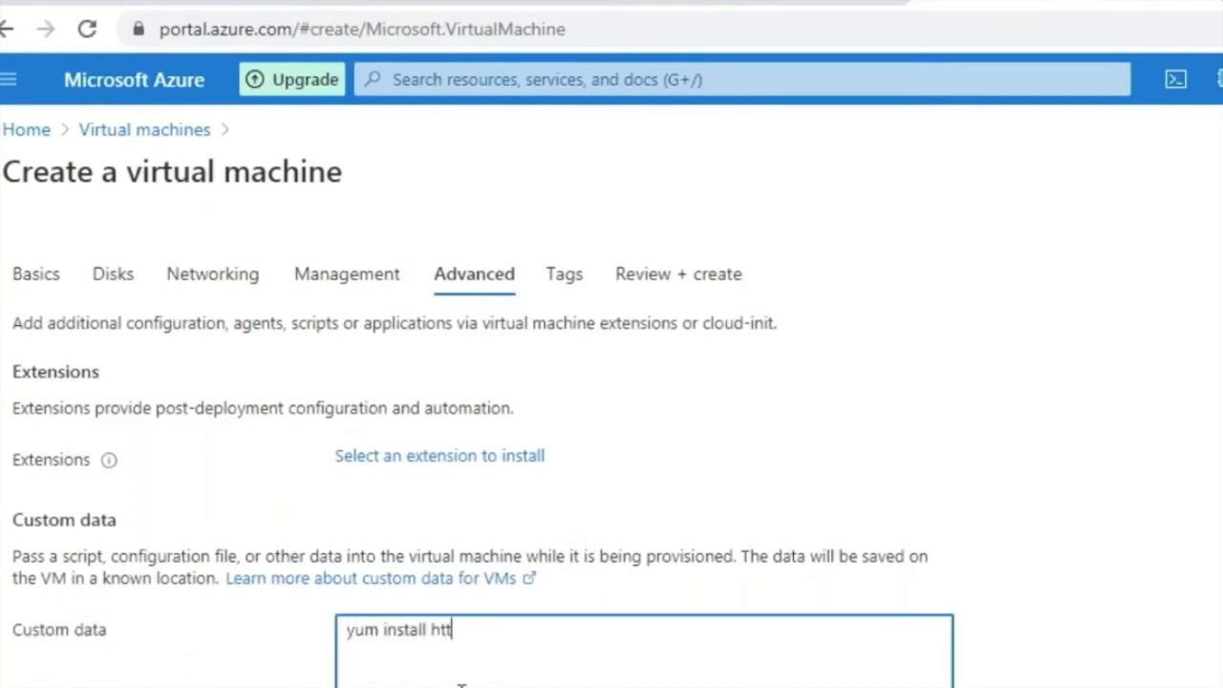
{"action": "type", "text": "pd -y"}
{"action": "left_click_drag", "start_coordinate": [345, 633], "coordinate": [590, 634]}
{"action": "left_click", "coordinate": [181, 678]}
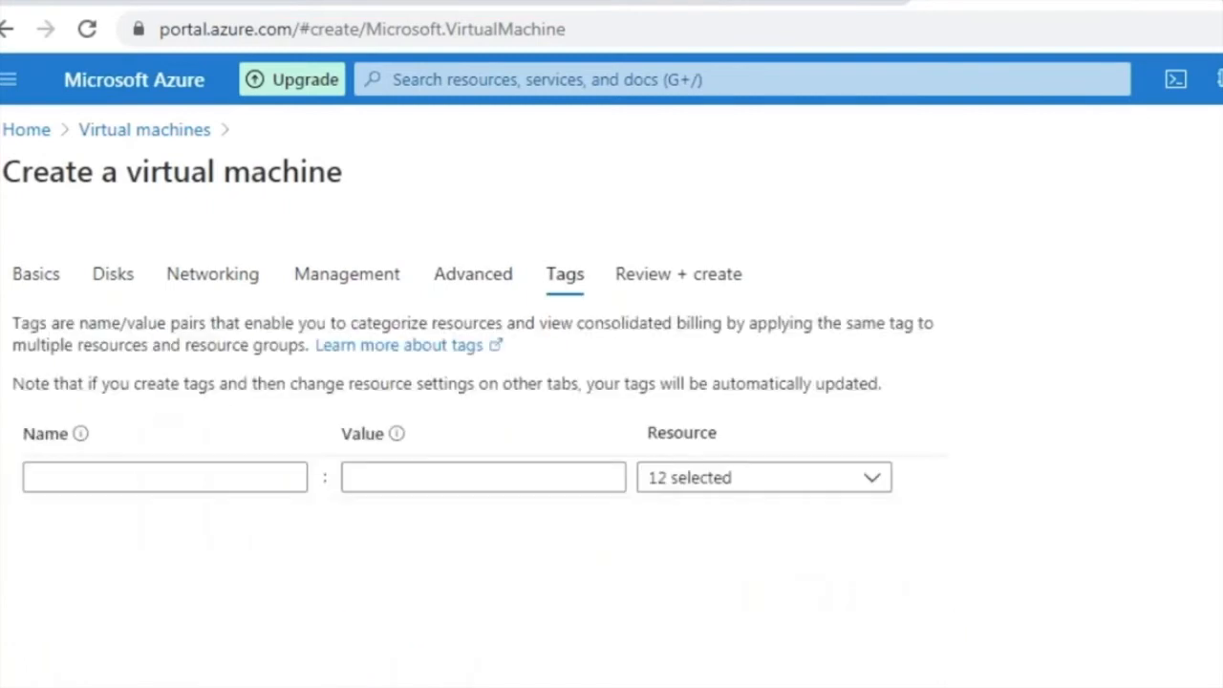
Add a tag named environment with the value development to the virtual machine's resources
{"action": "left_click", "coordinate": [177, 483]}
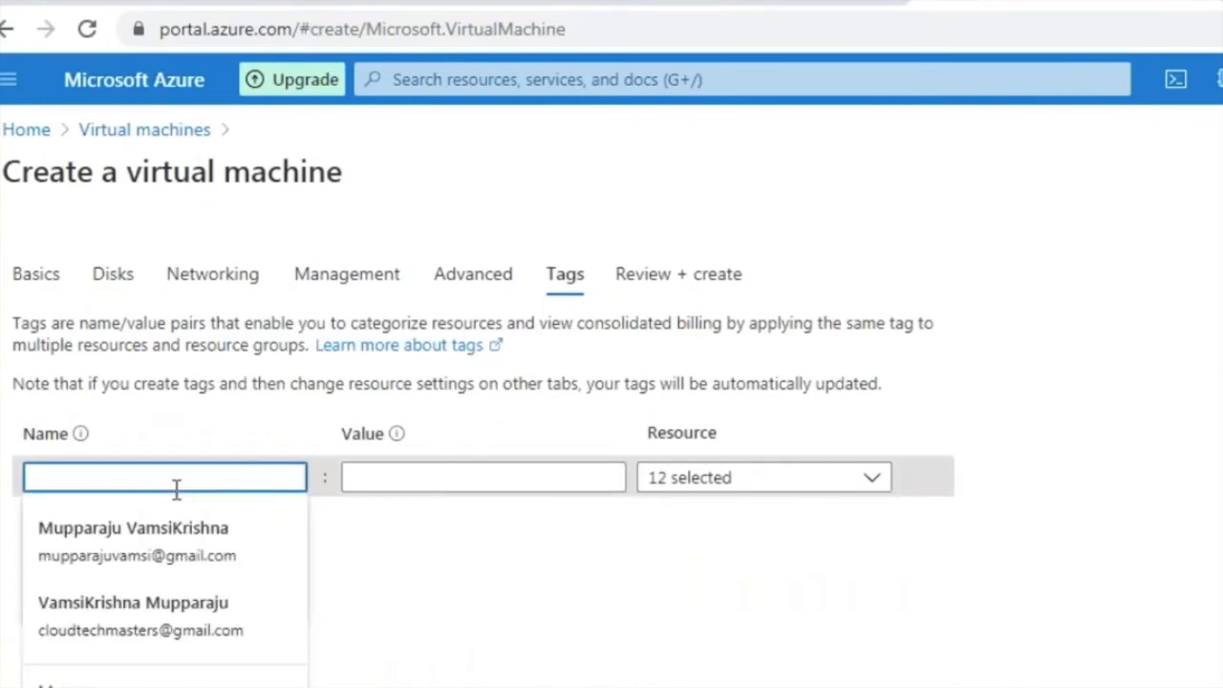
{"action": "type", "text": "environment"}
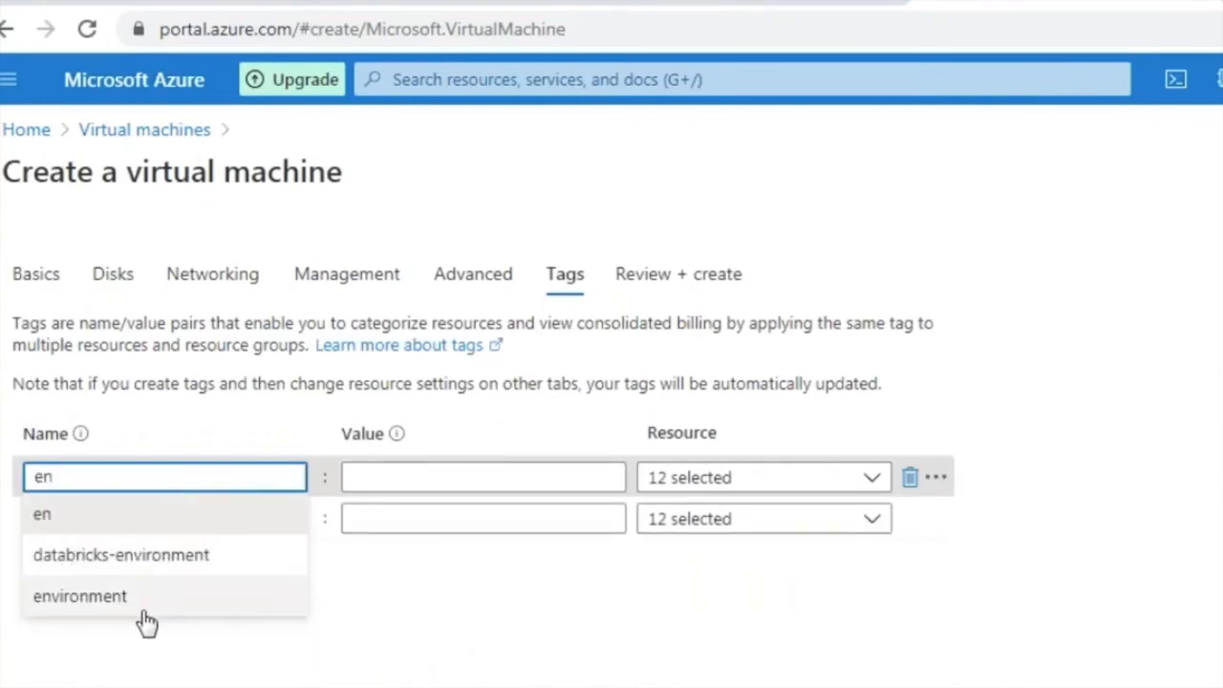
{"action": "left_click", "coordinate": [80, 595]}
{"action": "left_click", "coordinate": [415, 475]}
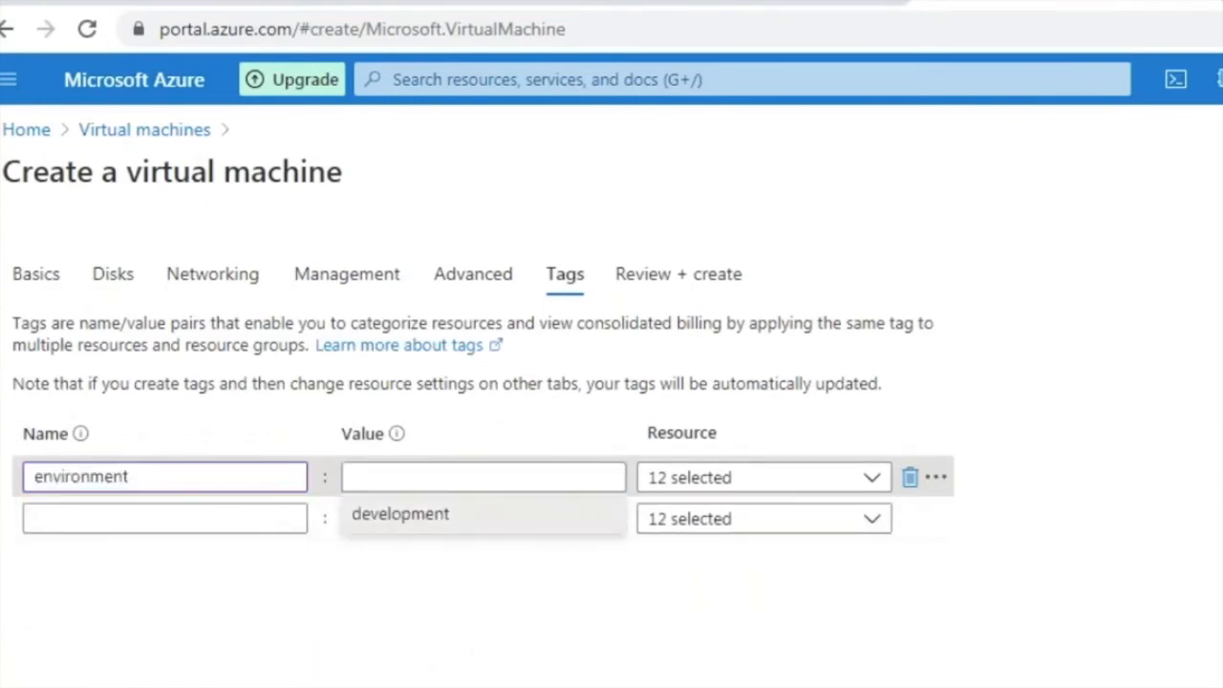
{"action": "left_click", "coordinate": [401, 513]}
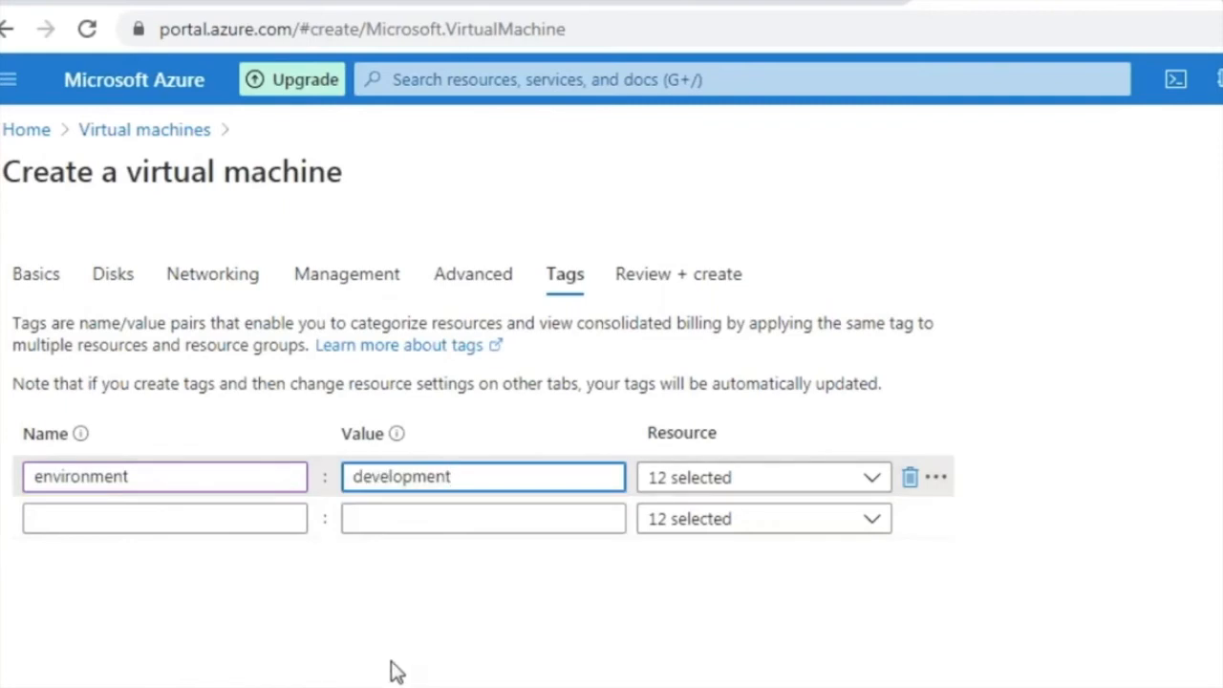
Review the configuration and create the virtual machine, downloading the private key of the new key pair
{"action": "left_click", "coordinate": [396, 672]}
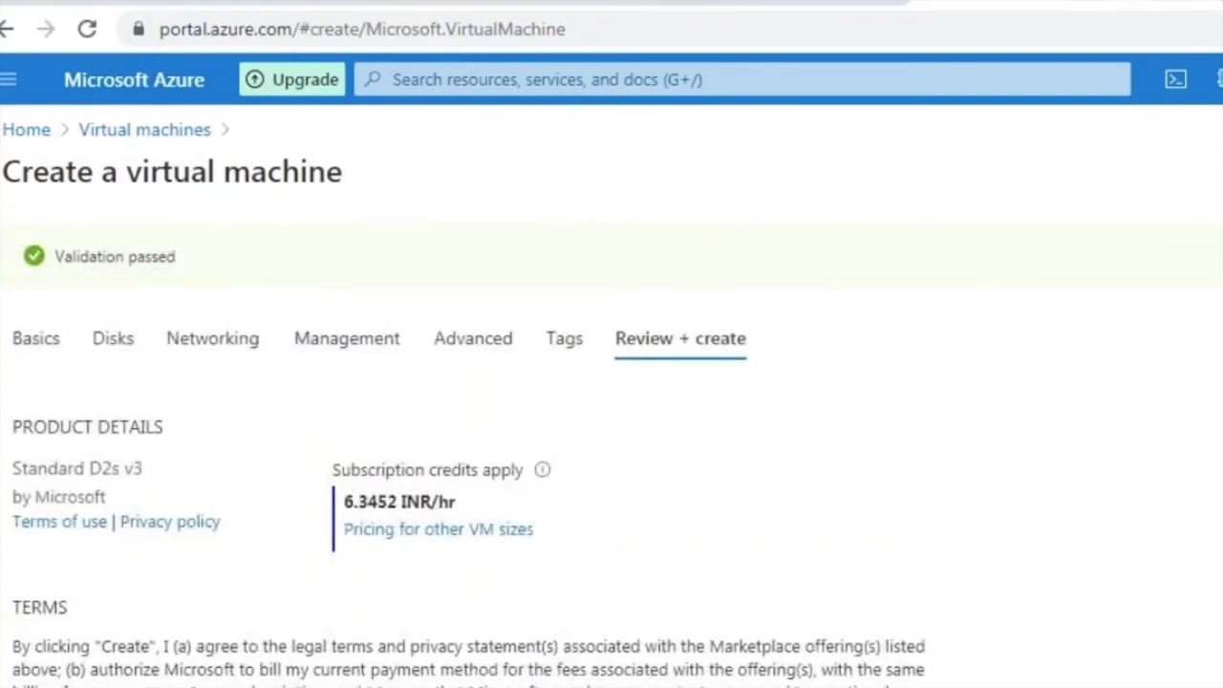
{"action": "scroll", "coordinate": [307, 605], "scroll_direction": "down", "scroll_amount": 1}
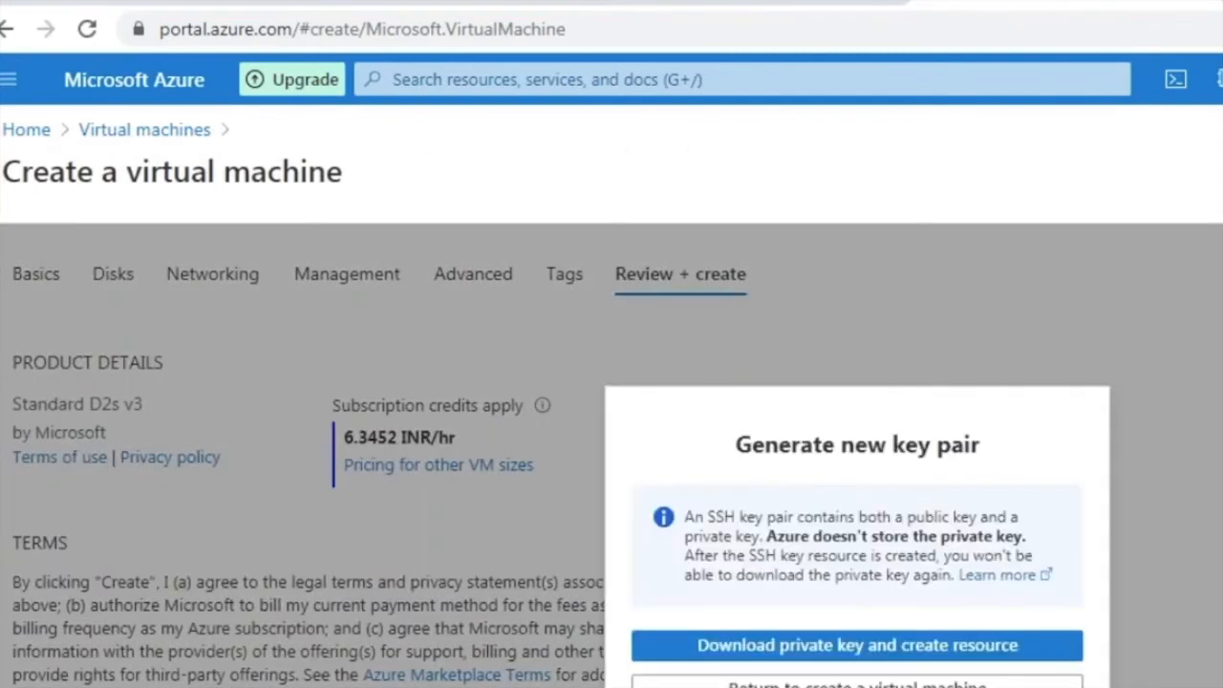
{"action": "left_click", "coordinate": [981, 658]}
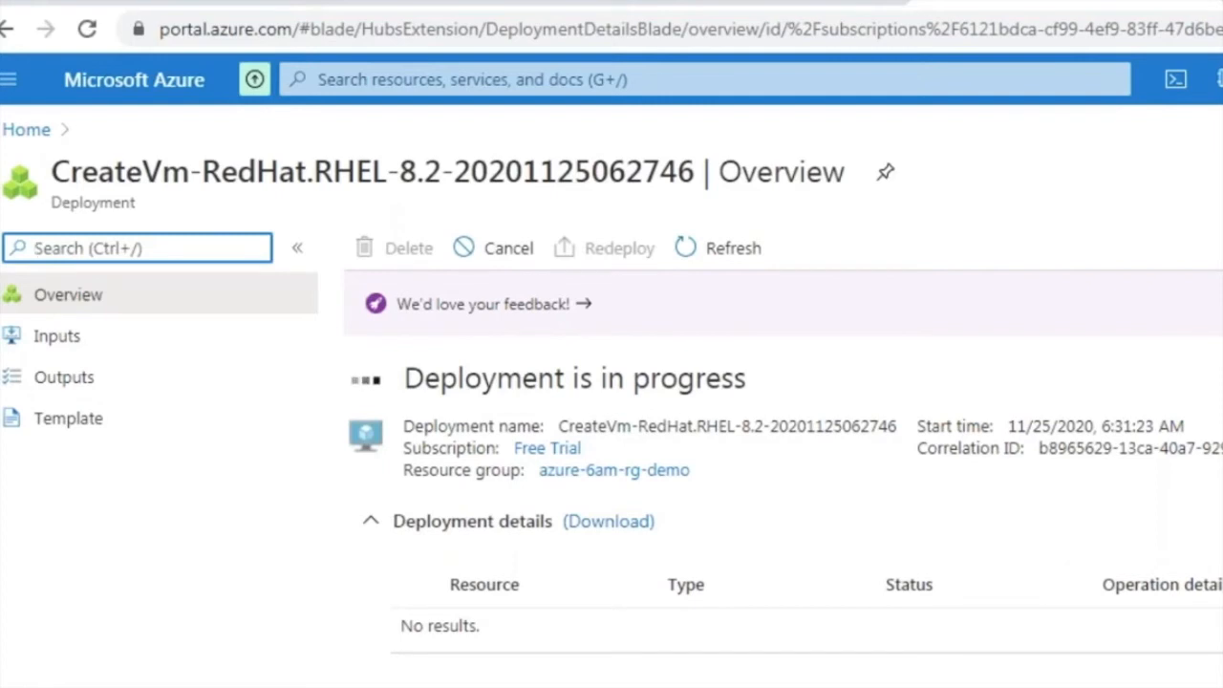
Open the list of virtual machines and refresh it to look for the new Linux machine
{"action": "left_click", "coordinate": [8, 79]}
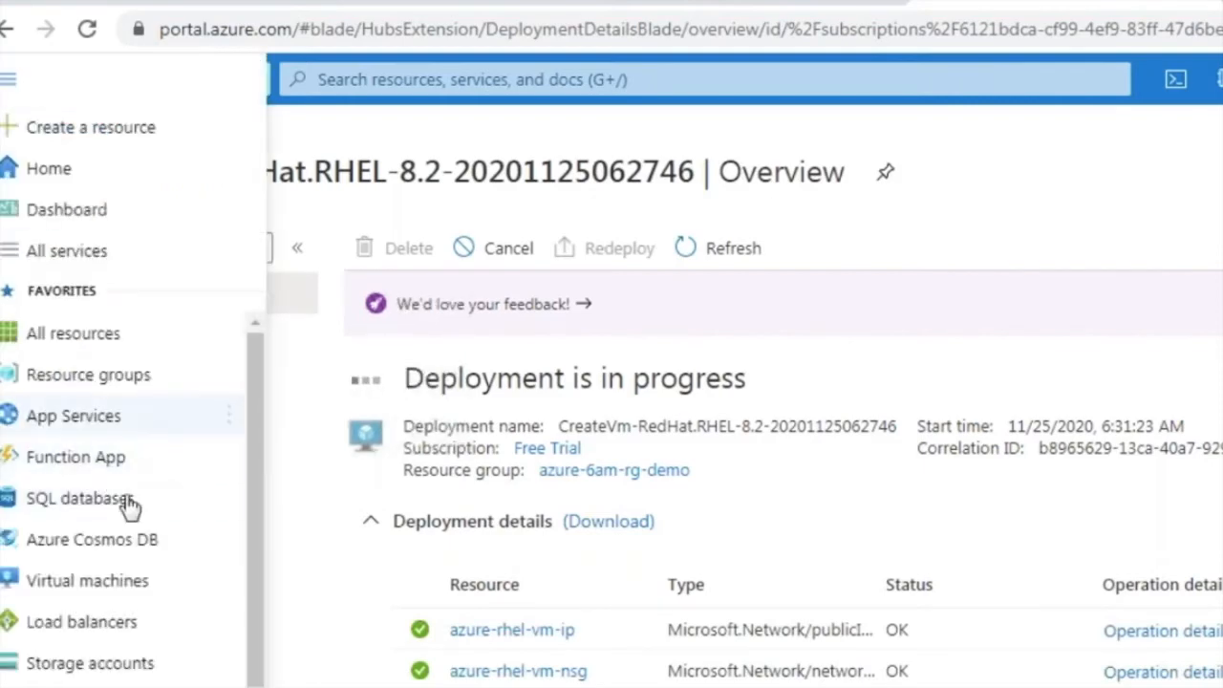
{"action": "left_click", "coordinate": [131, 582]}
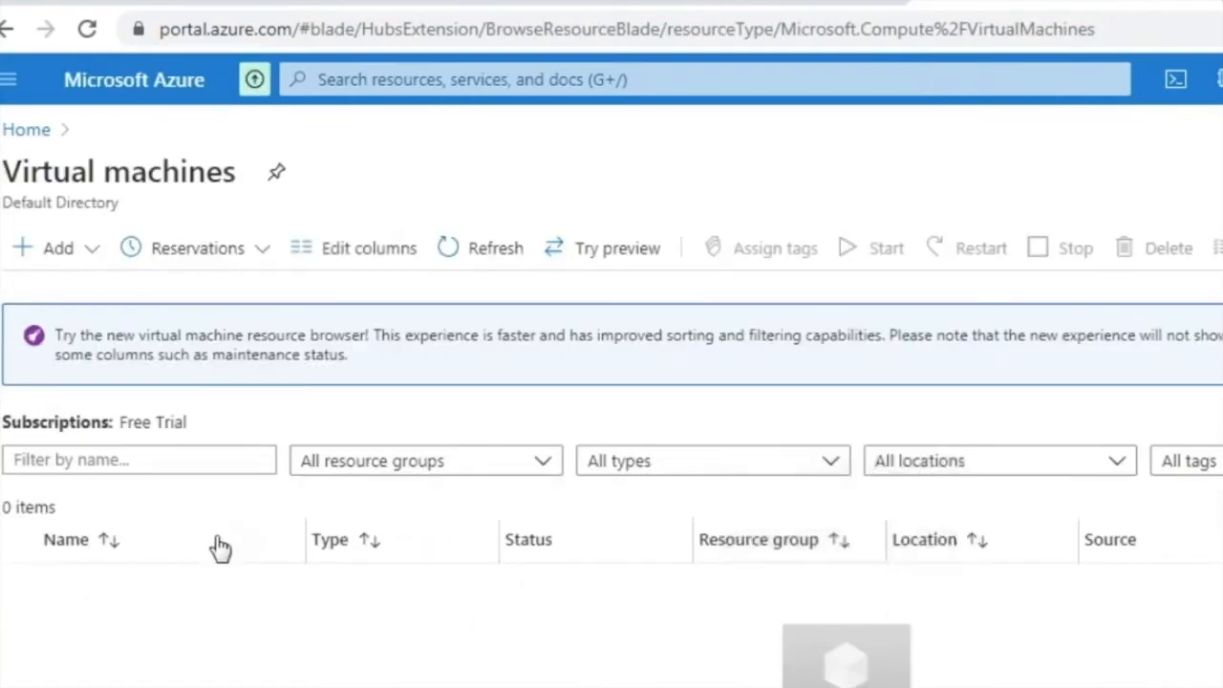
{"action": "left_click", "coordinate": [467, 260]}
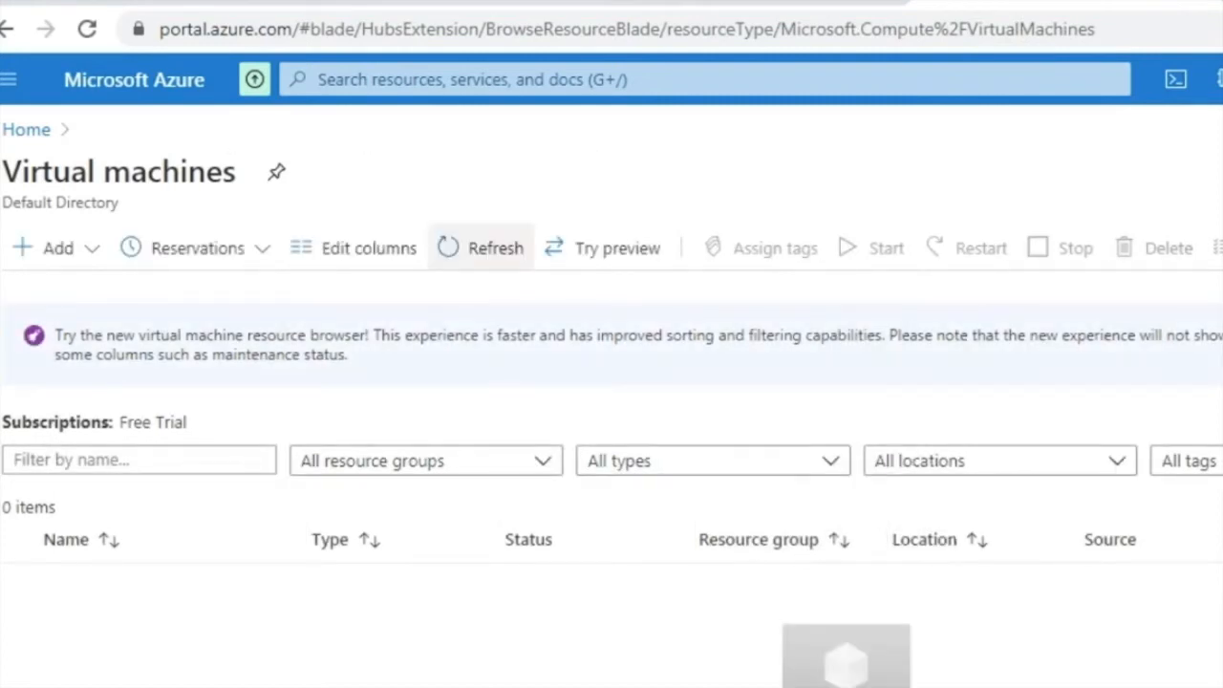
{"action": "left_click", "coordinate": [469, 258]}
{"action": "left_click", "coordinate": [489, 260]}
{"action": "left_click", "coordinate": [490, 260]}
{"action": "left_click", "coordinate": [488, 259]}
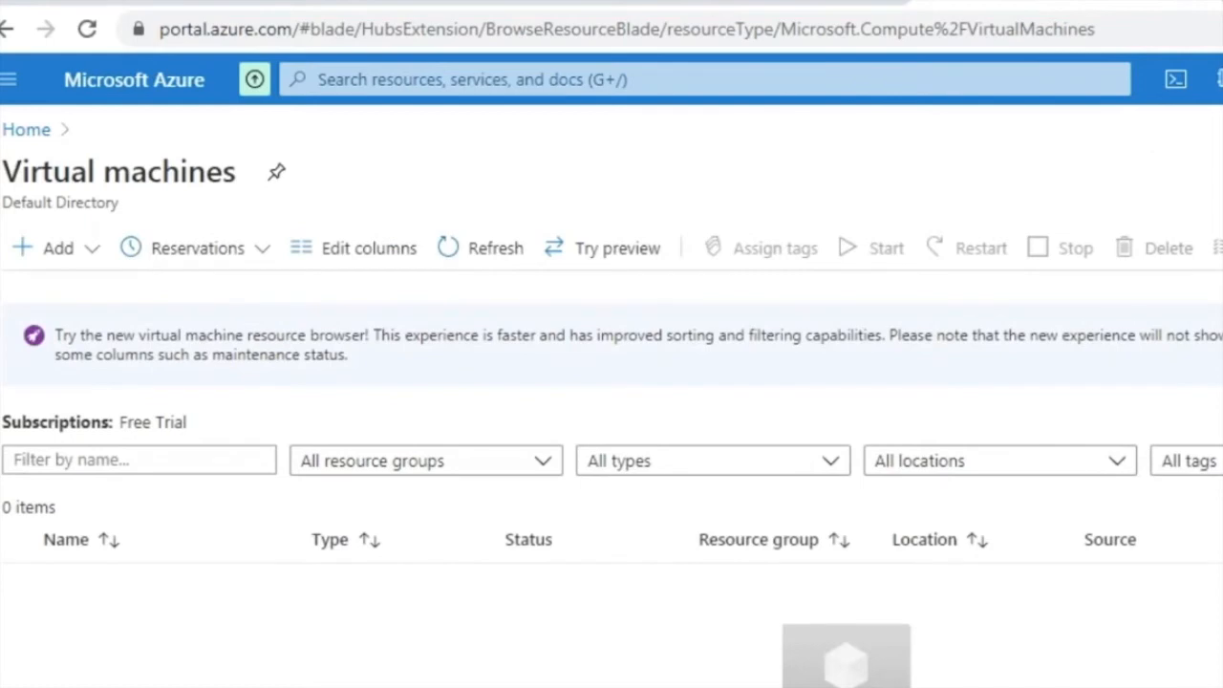
Check the deployment notification and keep refreshing the virtual machines list until azure-rhel-vm is listed
{"action": "left_click", "coordinate": [1222, 80]}
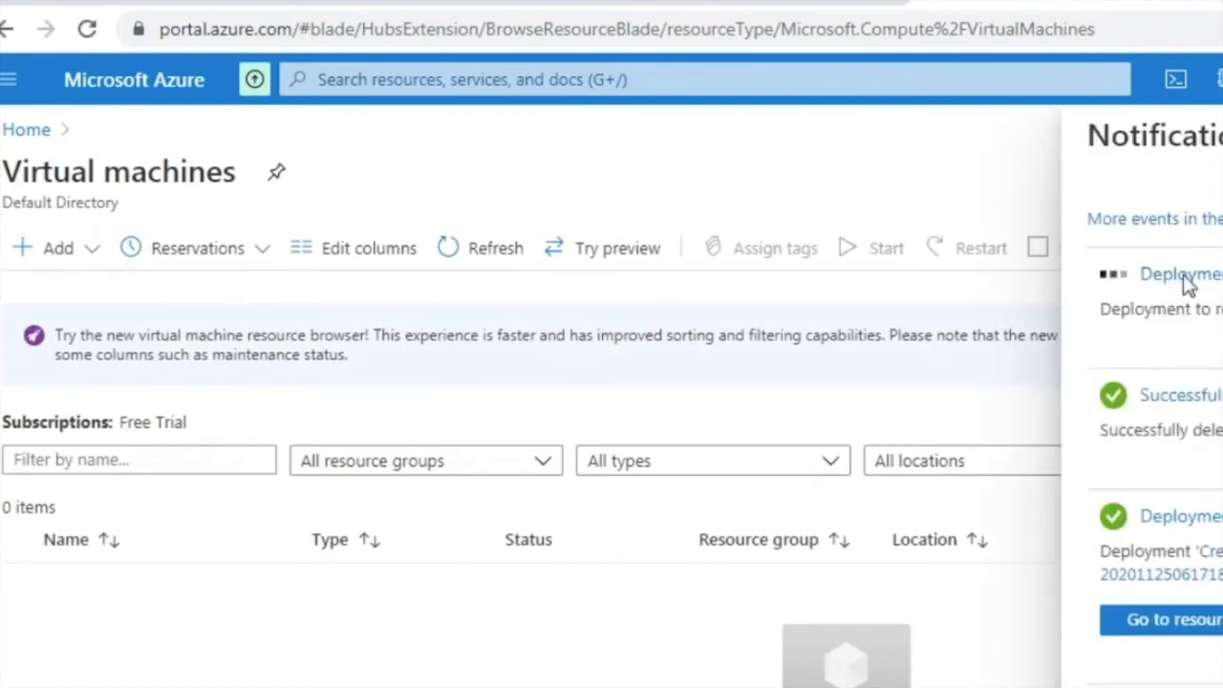
{"action": "left_click", "coordinate": [491, 259]}
{"action": "left_click", "coordinate": [625, 270]}
{"action": "left_click", "coordinate": [480, 259]}
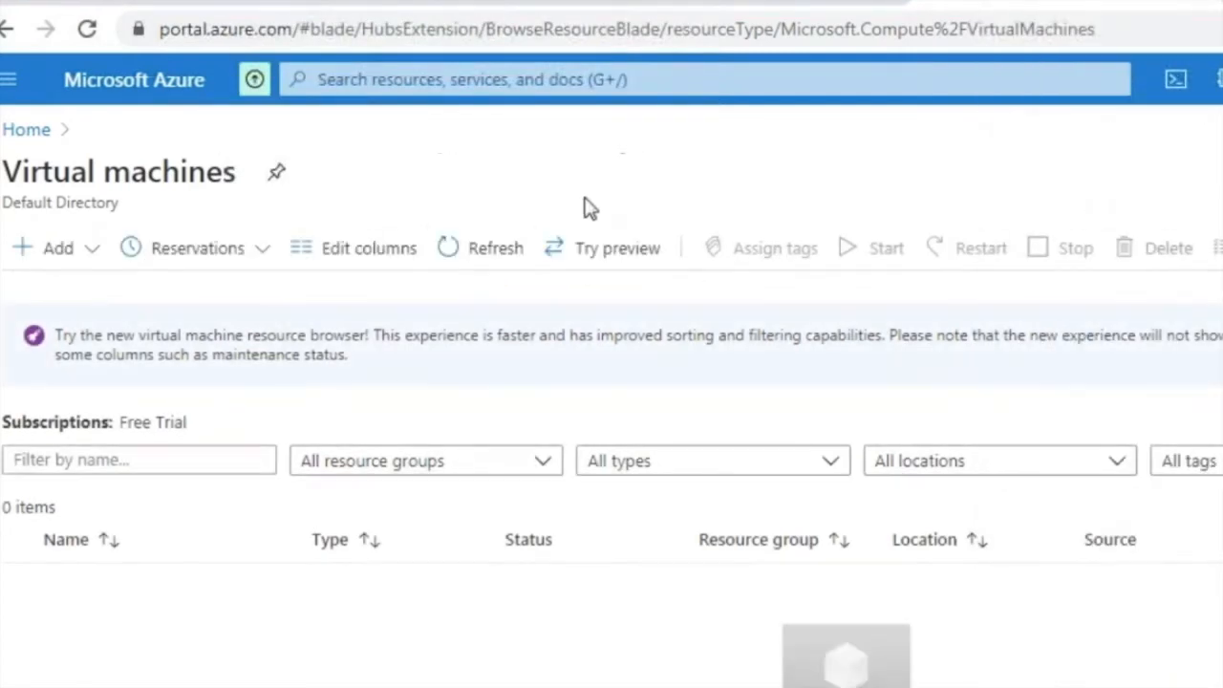
{"action": "left_click", "coordinate": [480, 248]}
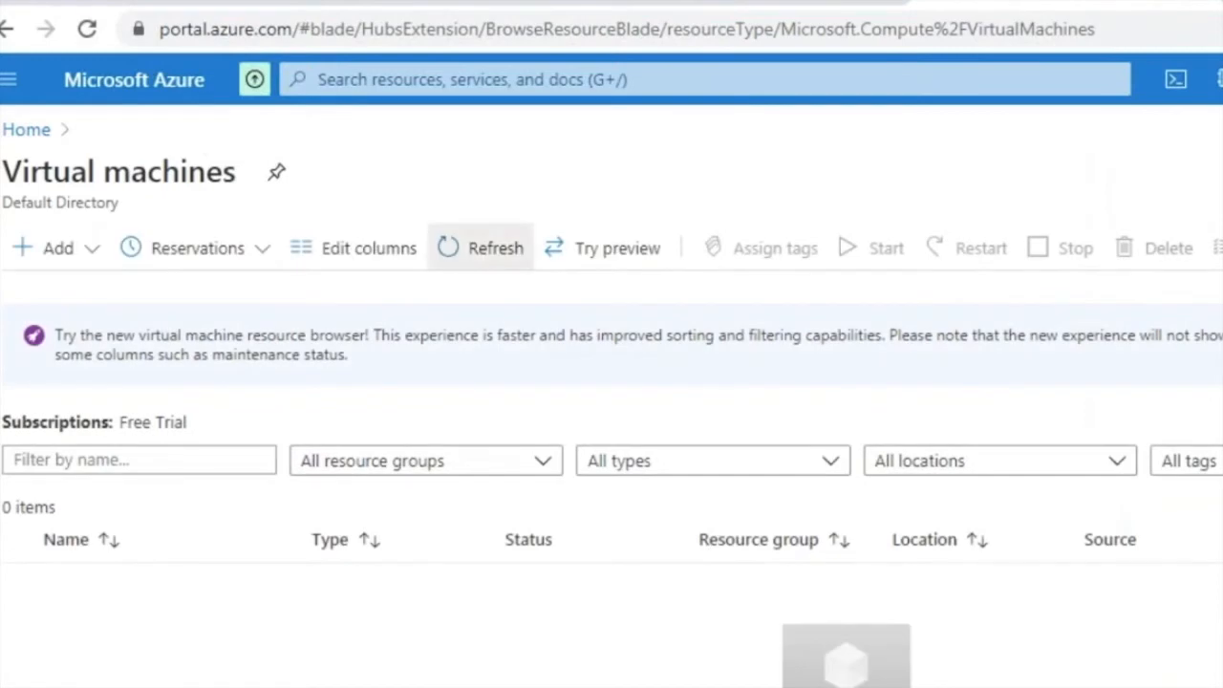
{"action": "left_click", "coordinate": [475, 256]}
{"action": "left_click", "coordinate": [475, 259]}
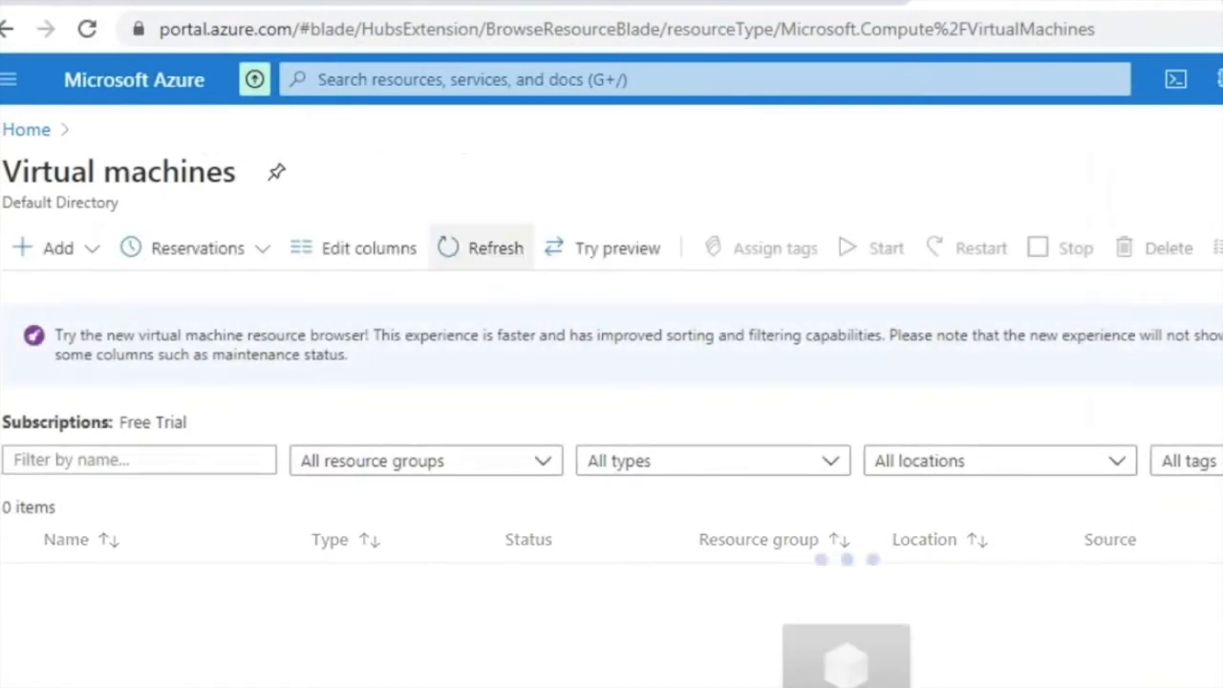
{"action": "left_click", "coordinate": [476, 259]}
{"action": "left_click", "coordinate": [482, 254]}
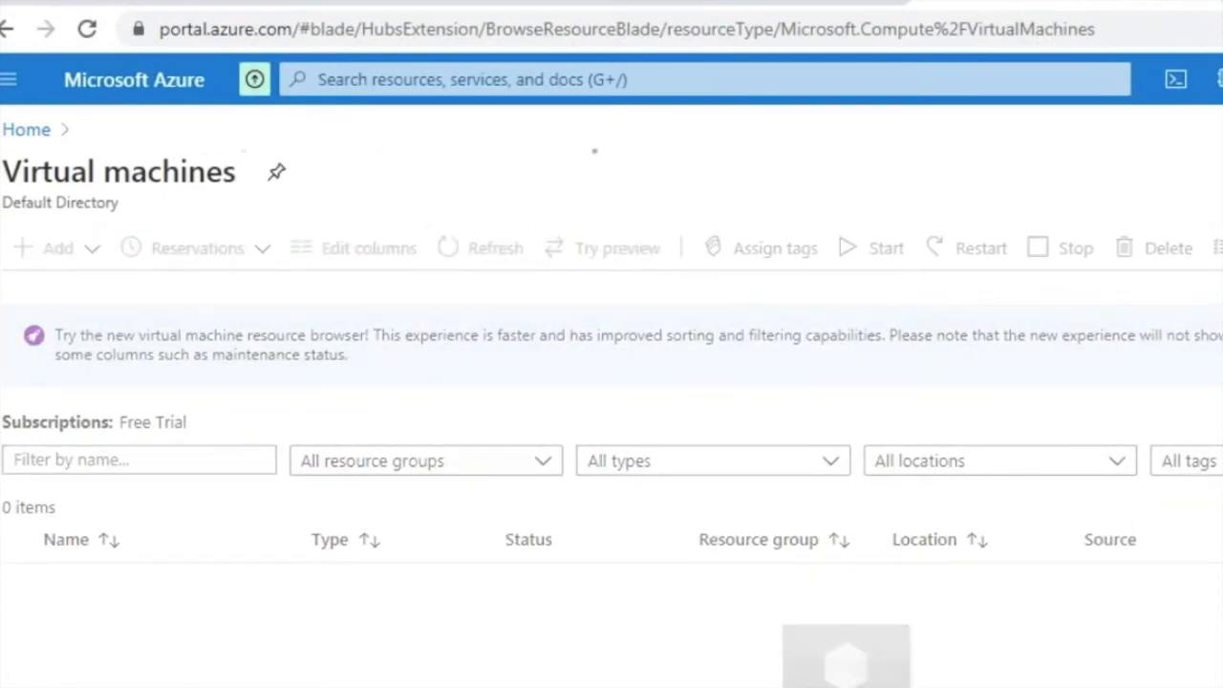
{"action": "left_click", "coordinate": [483, 255]}
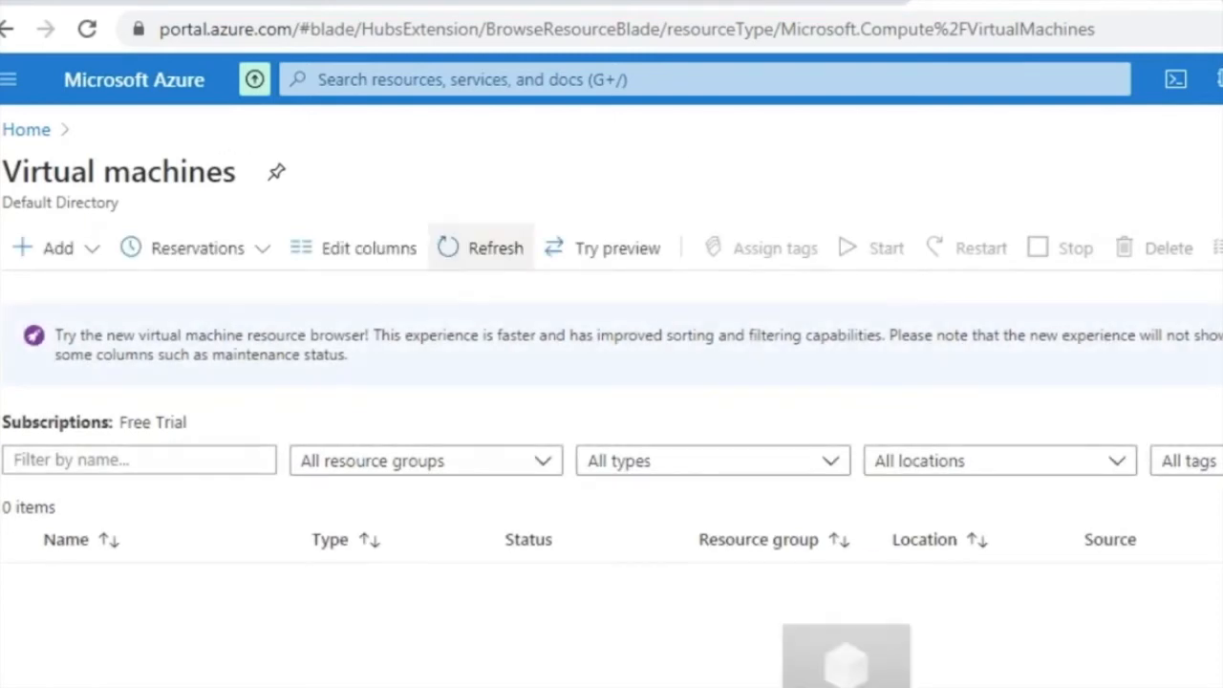
{"action": "left_click", "coordinate": [483, 253]}
{"action": "left_click", "coordinate": [483, 252]}
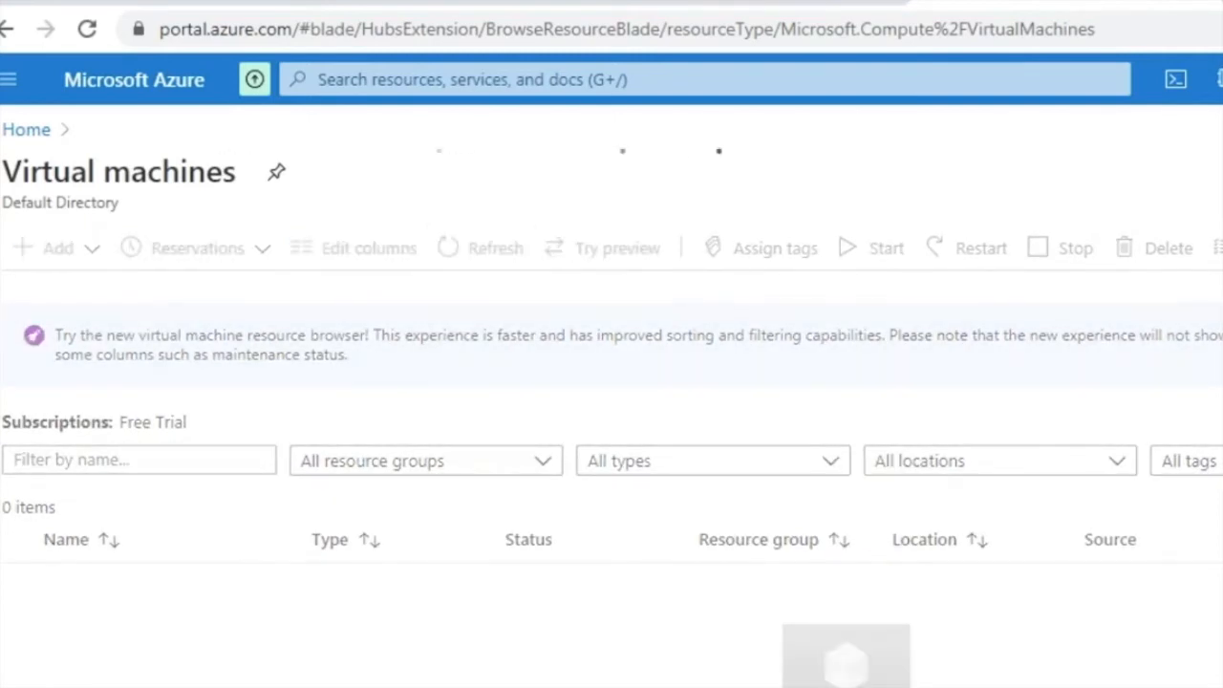
{"action": "left_click", "coordinate": [491, 259]}
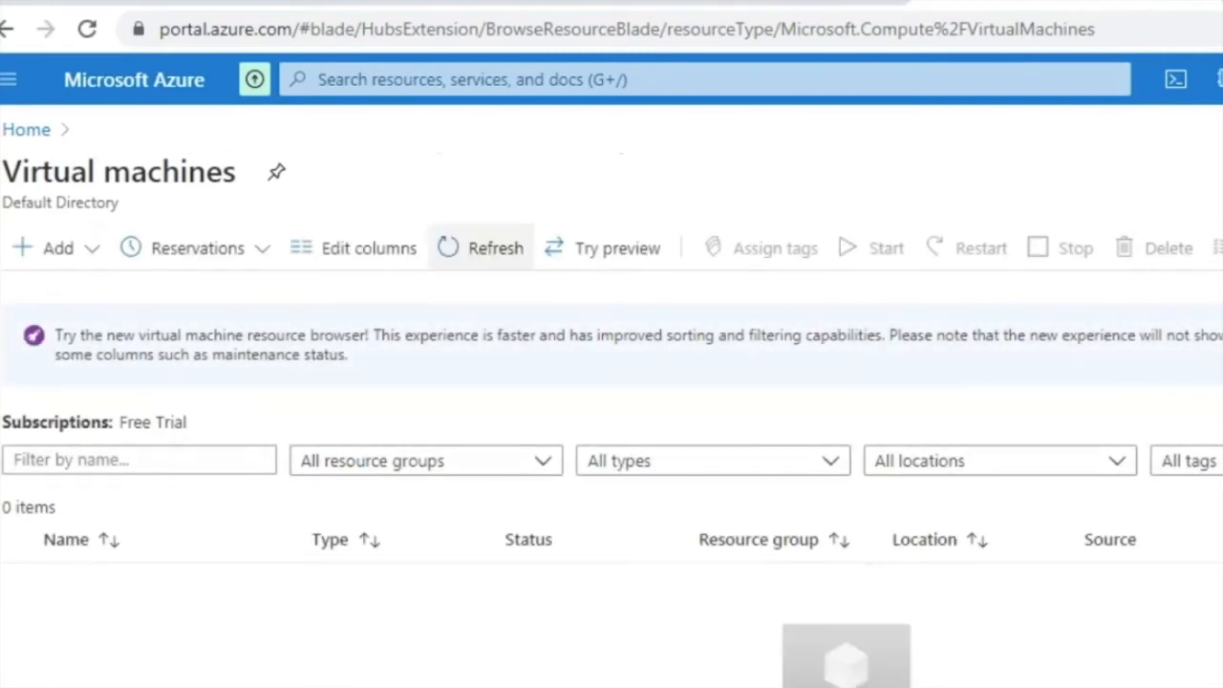
{"action": "left_click", "coordinate": [486, 253]}
{"action": "left_click", "coordinate": [491, 265]}
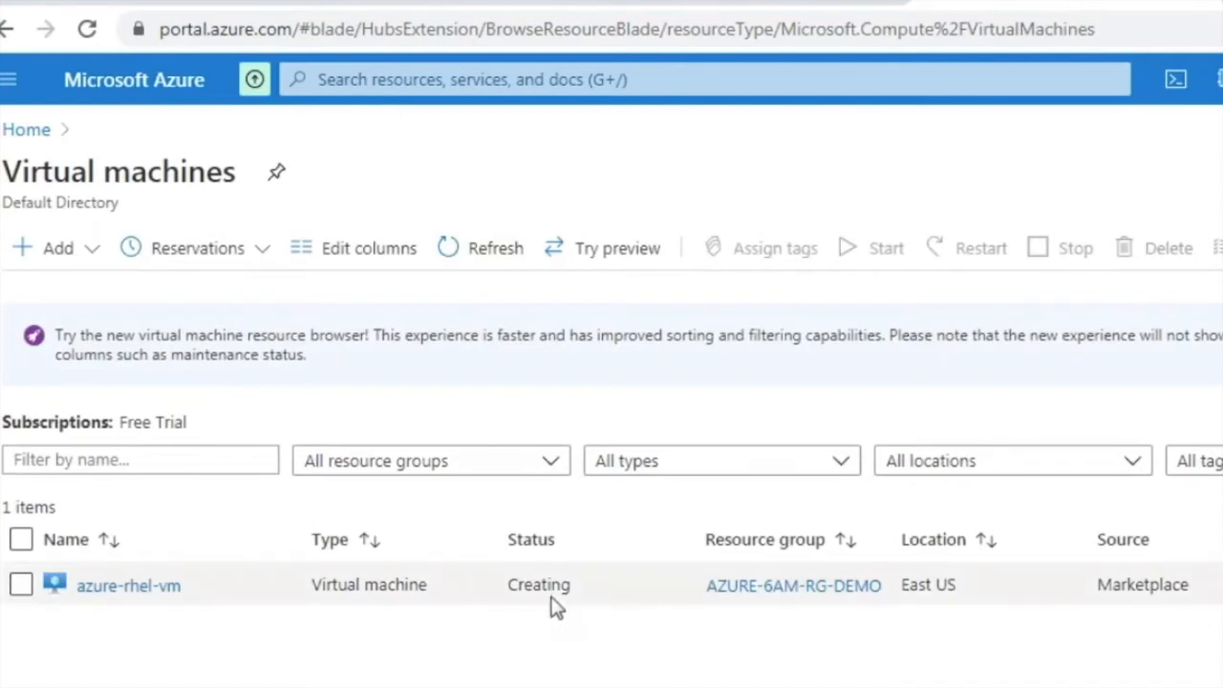
Keep refreshing the virtual machines list to check the status of azure-rhel-vm, and open its details
{"action": "left_click", "coordinate": [495, 267]}
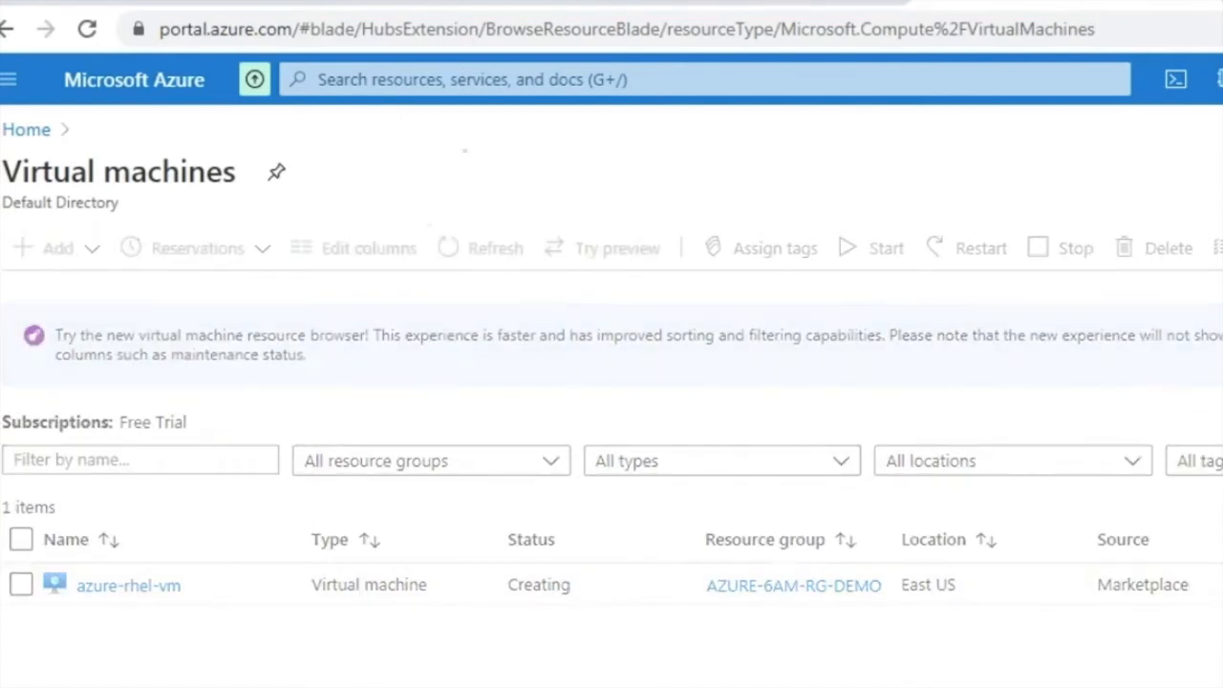
{"action": "left_click", "coordinate": [494, 254]}
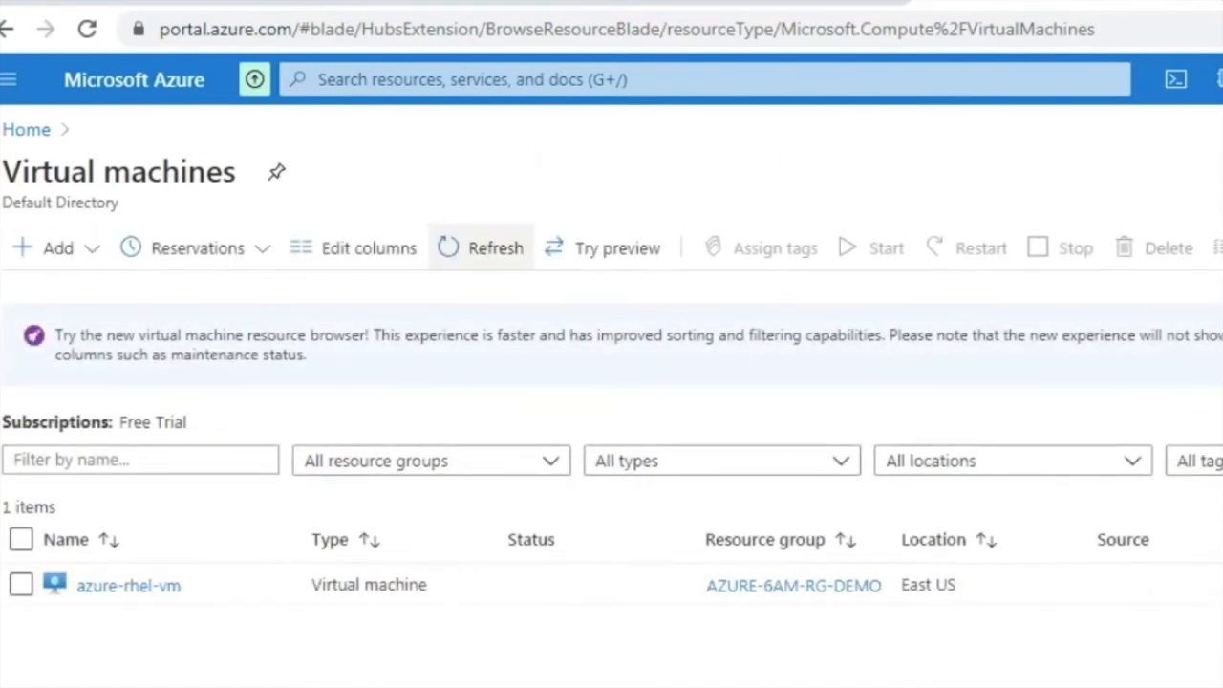
{"action": "left_click", "coordinate": [492, 261]}
{"action": "left_click", "coordinate": [491, 250]}
{"action": "left_click", "coordinate": [492, 250]}
{"action": "left_click", "coordinate": [491, 253]}
{"action": "left_click", "coordinate": [491, 253]}
{"action": "left_click", "coordinate": [491, 250]}
{"action": "left_click", "coordinate": [491, 250]}
{"action": "left_click", "coordinate": [140, 587]}
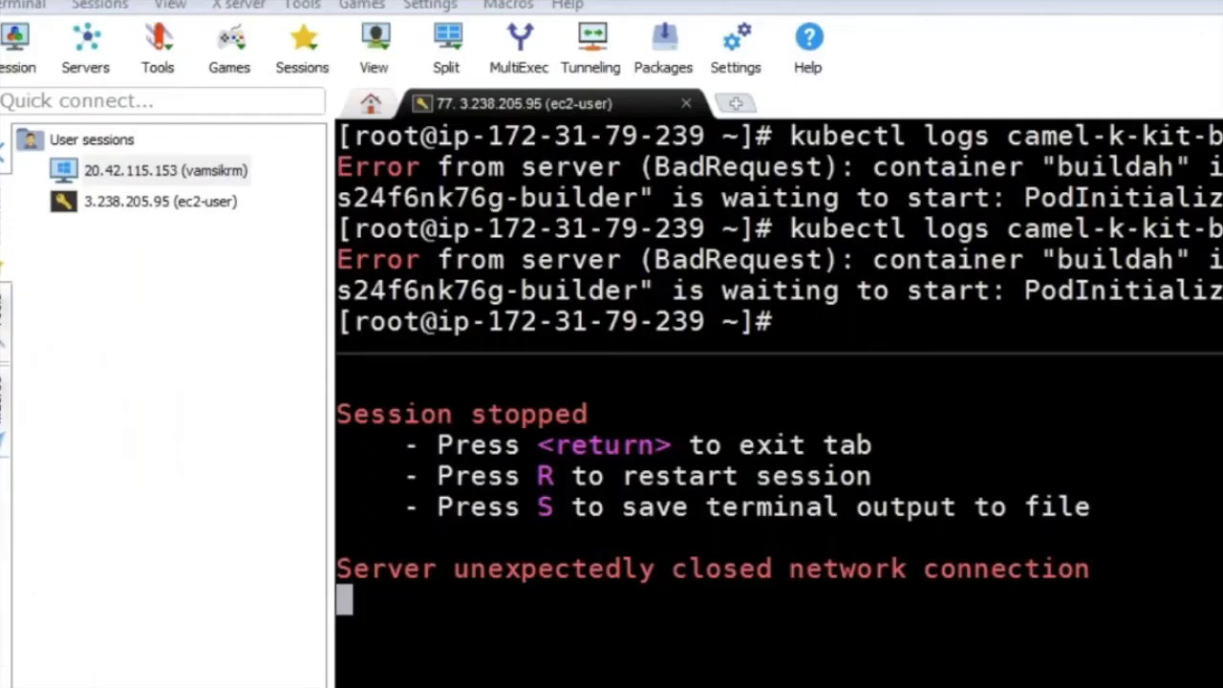
In MobaXterm, set up a new SSH session to remote host 20.51.252.231 with the username azureuser
{"action": "left_click", "coordinate": [17, 65]}
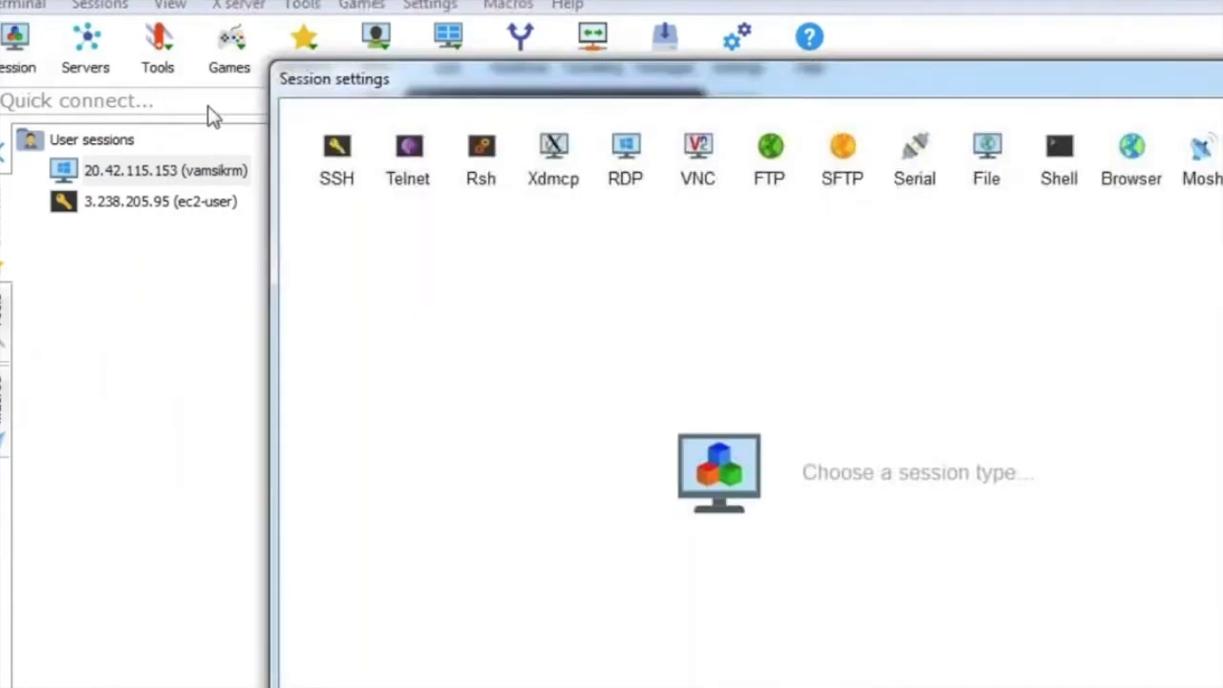
{"action": "left_click", "coordinate": [352, 172]}
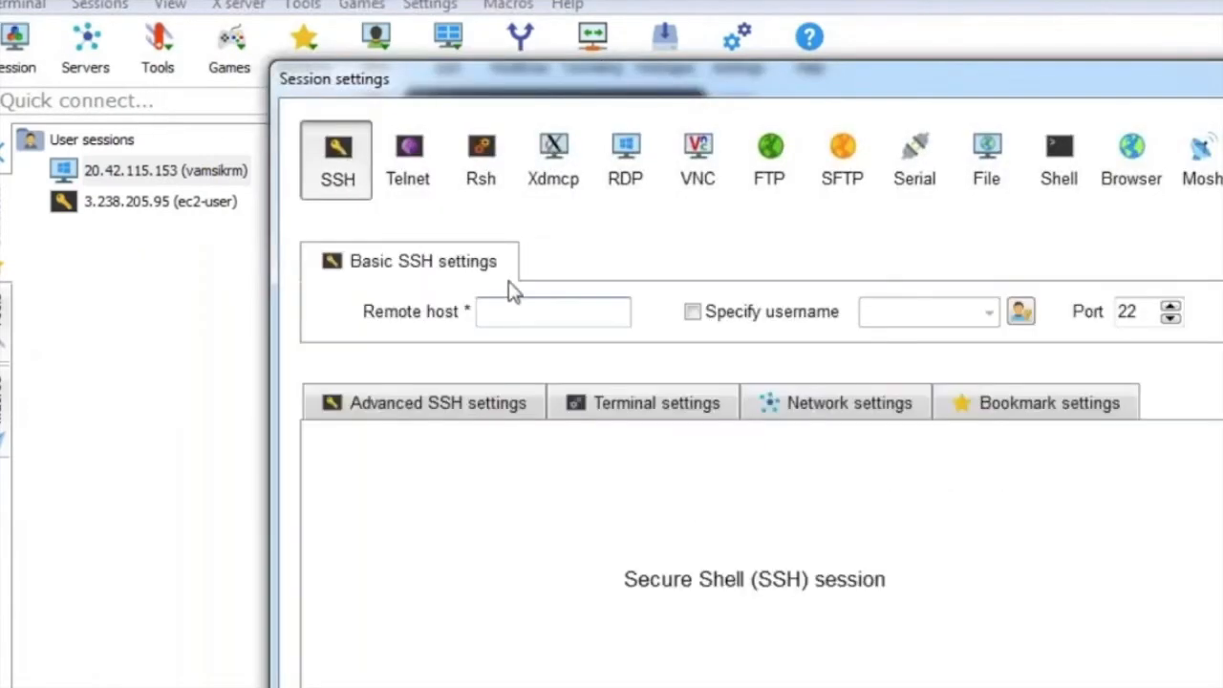
{"action": "type", "text": "20.51.252.231"}
{"action": "left_click", "coordinate": [692, 313]}
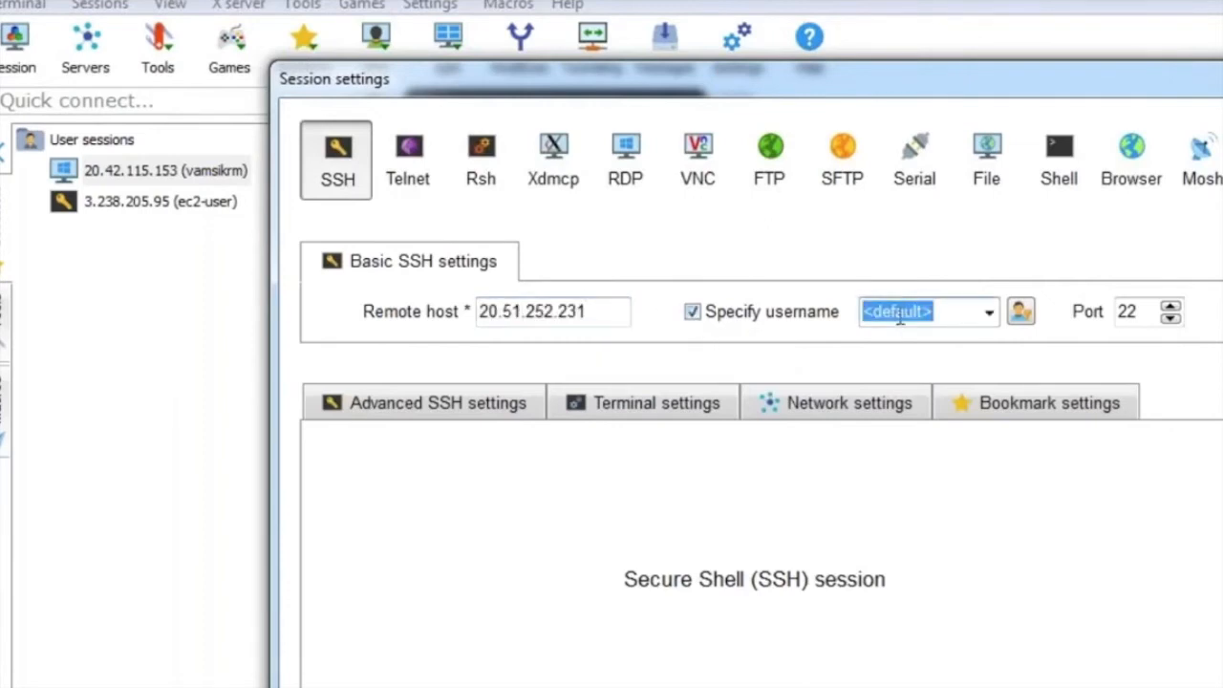
{"action": "type", "text": "azureuser"}
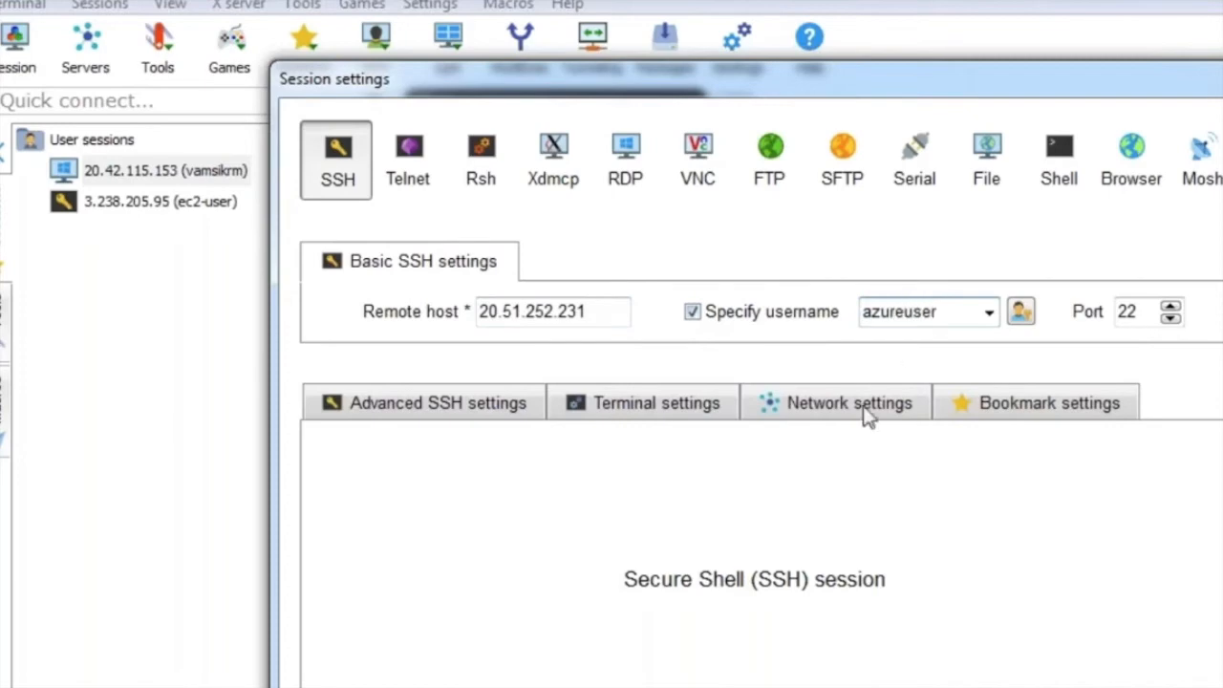
Enable private key authentication for the SSH session and choose the key file azure-rhel-vm_key.pem from Downloads
{"action": "left_click", "coordinate": [490, 415]}
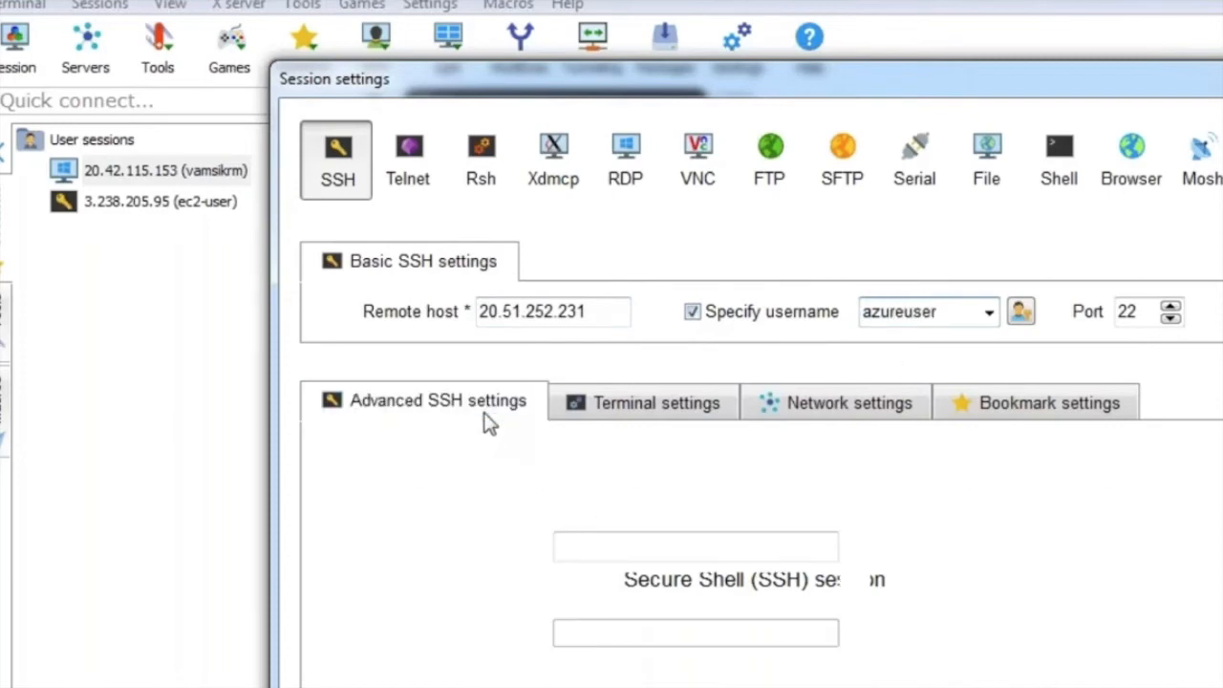
{"action": "left_click", "coordinate": [497, 636]}
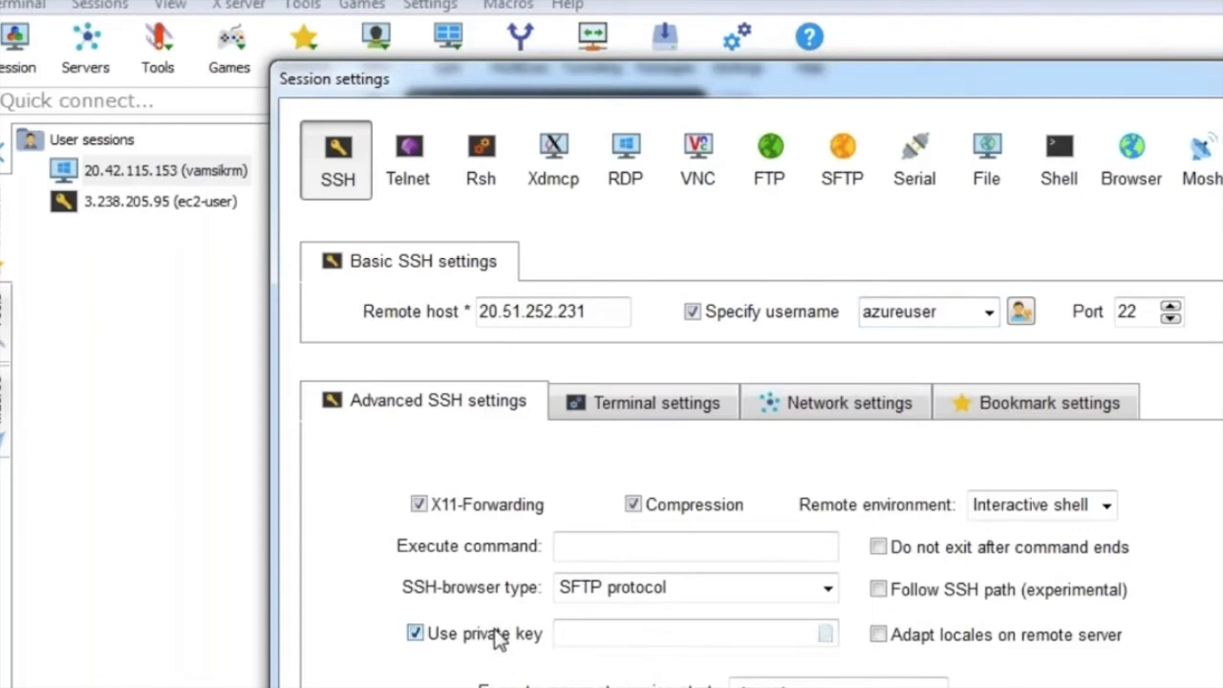
{"action": "left_click", "coordinate": [831, 631]}
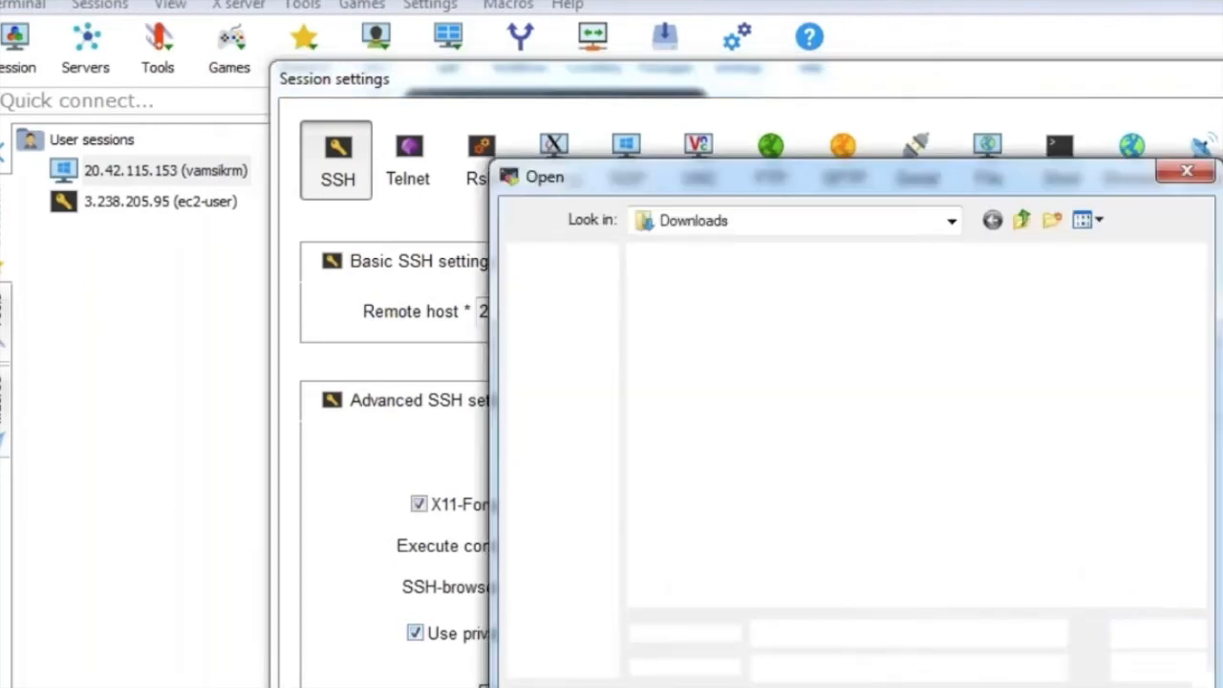
{"action": "type", "text": "azure"}
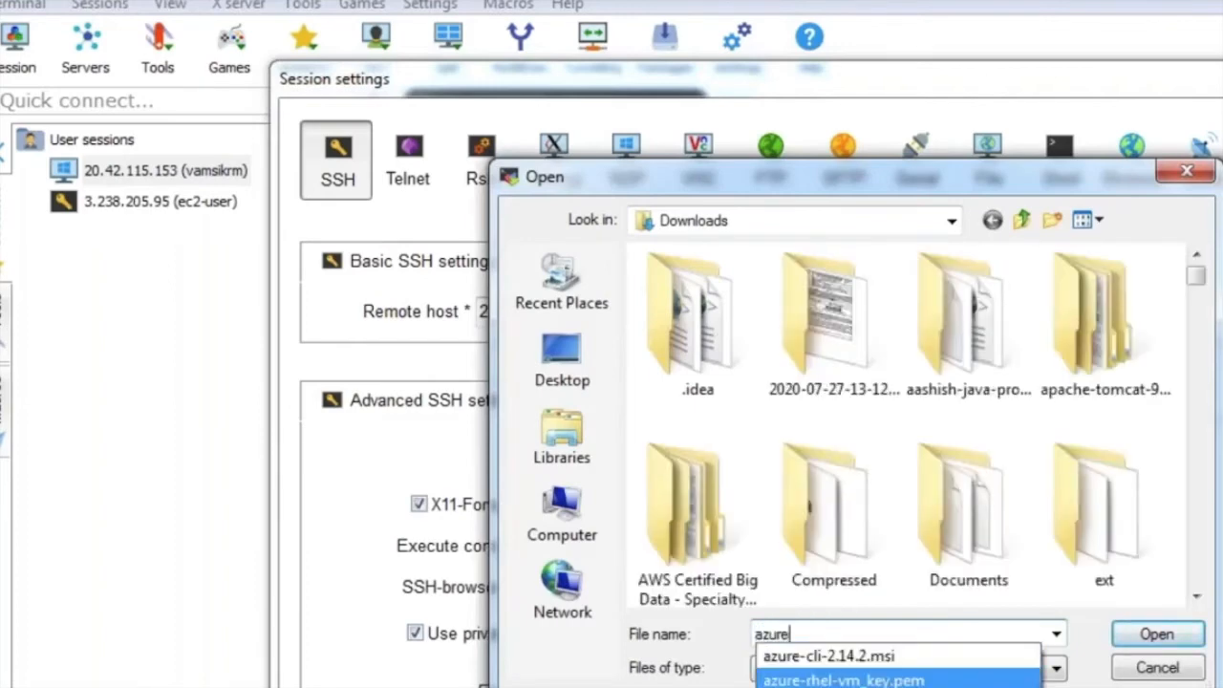
{"action": "left_click", "coordinate": [841, 680]}
{"action": "left_click", "coordinate": [1157, 633]}
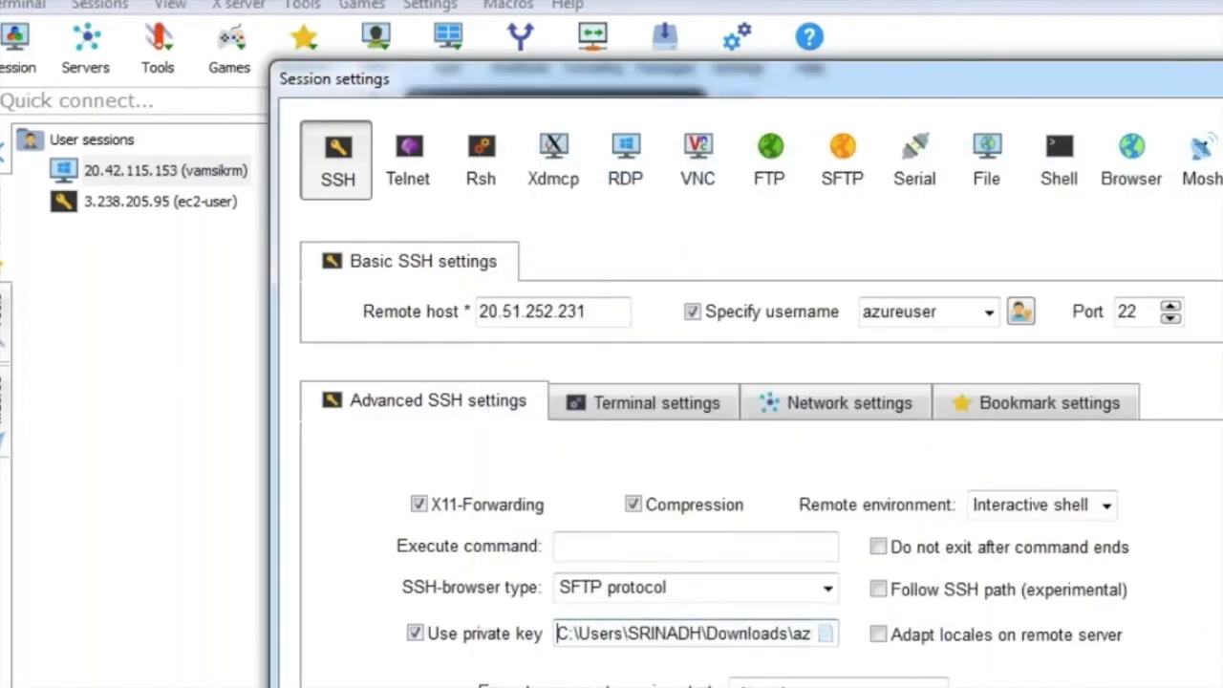
Switch to the Azure portal to check the status of azure-rhel-vm and return to the virtual machines list
{"action": "left_click", "coordinate": [491, 687]}
{"action": "left_click", "coordinate": [295, 687]}
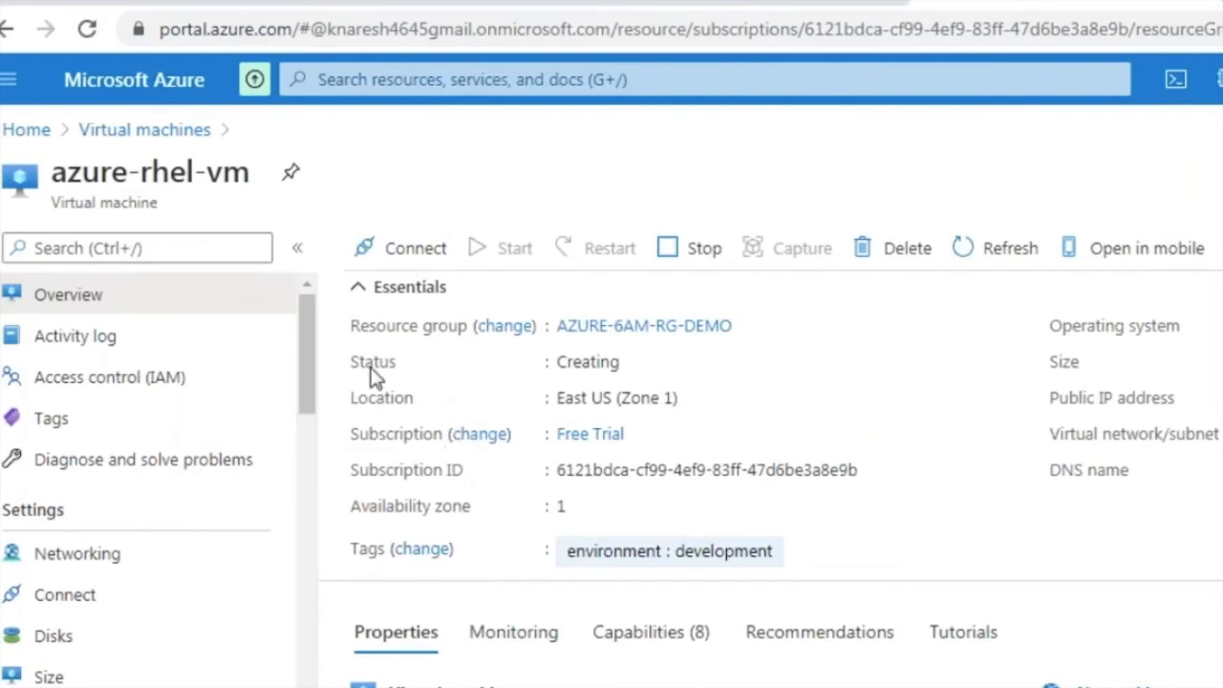
{"action": "left_click", "coordinate": [157, 134]}
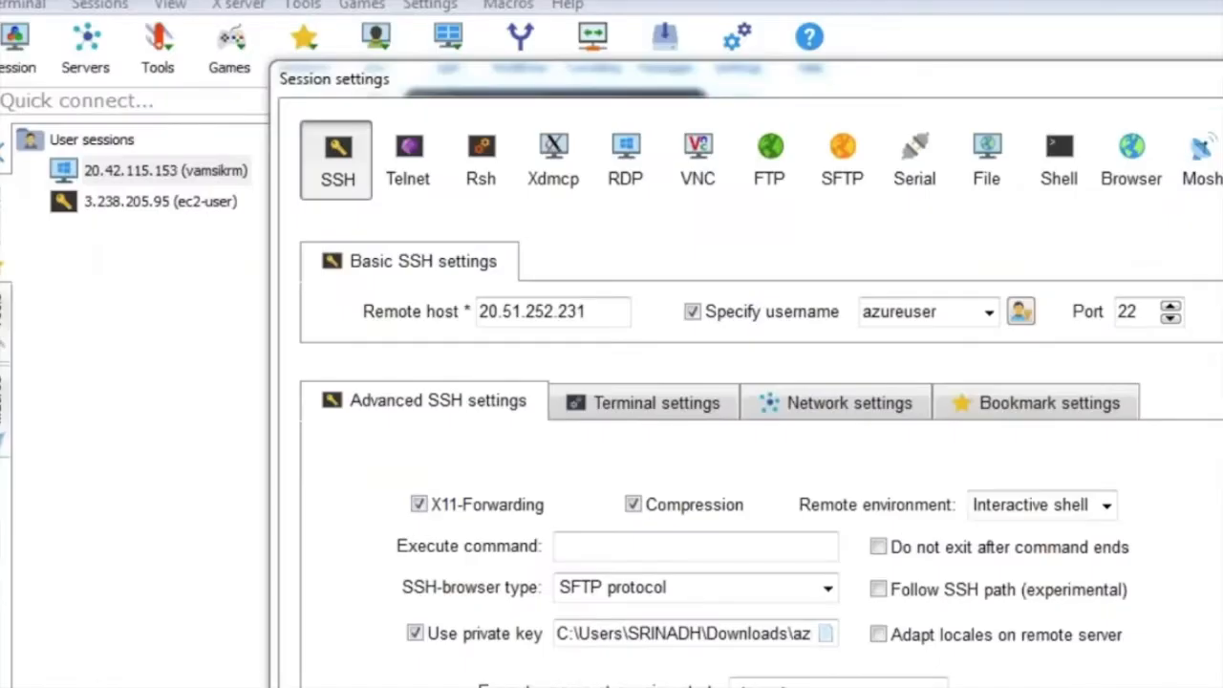
Start the configured SSH session to azure-rhel-vm and point out the logged-in user in the shell prompt
{"action": "left_click", "coordinate": [800, 685]}
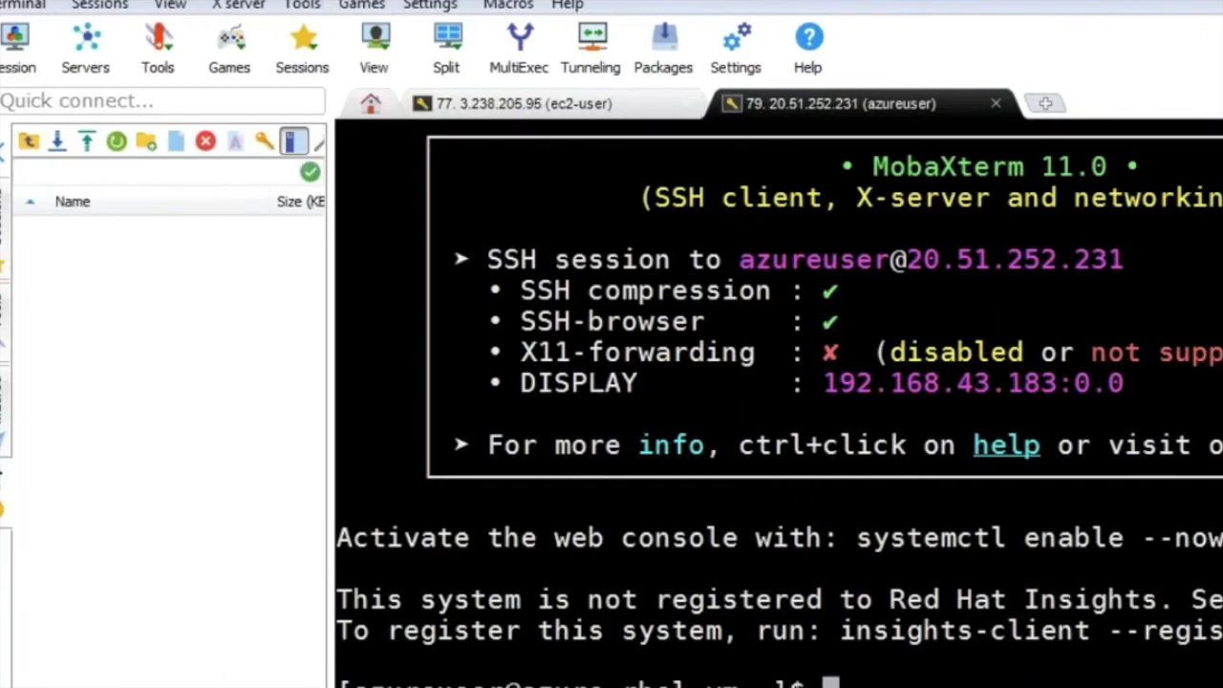
{"action": "double_click", "coordinate": [430, 683]}
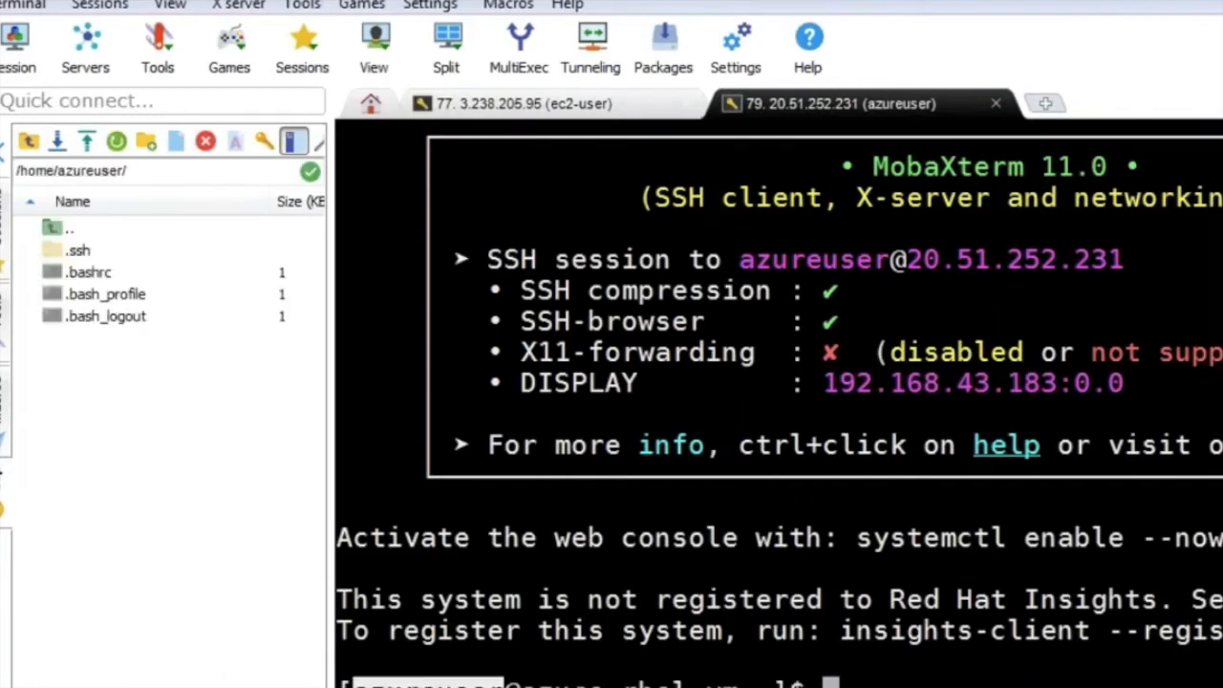
{"action": "left_click", "coordinate": [860, 684]}
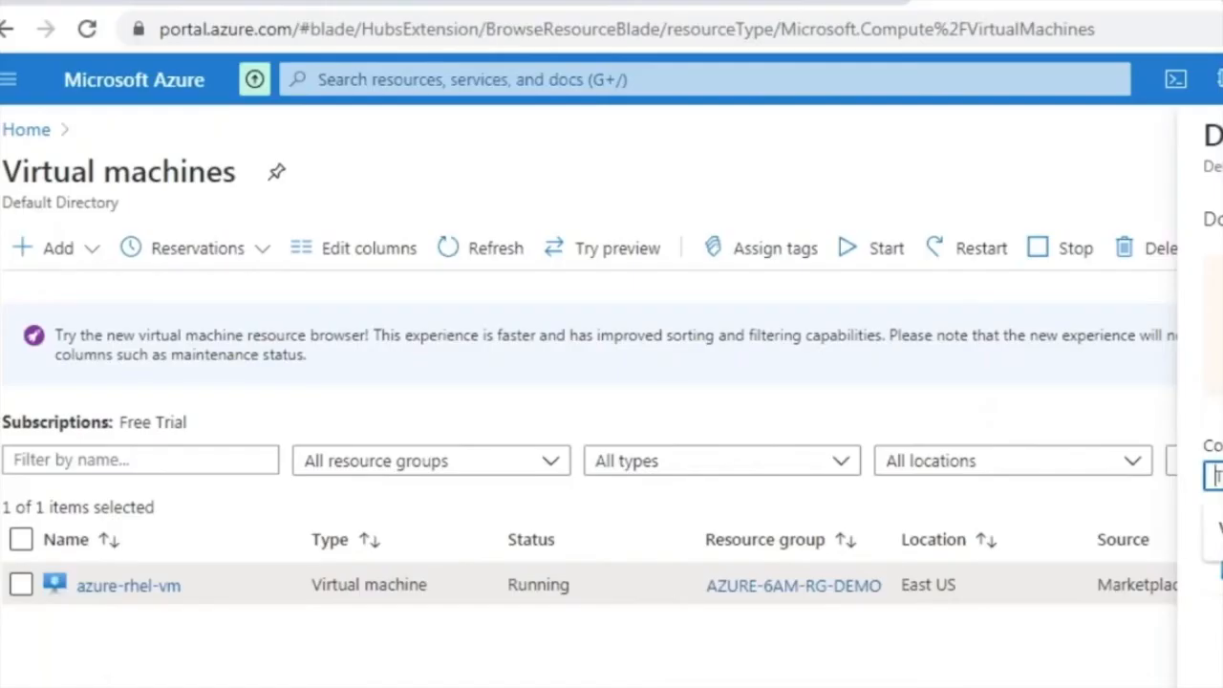
{"action": "type", "text": "y"}
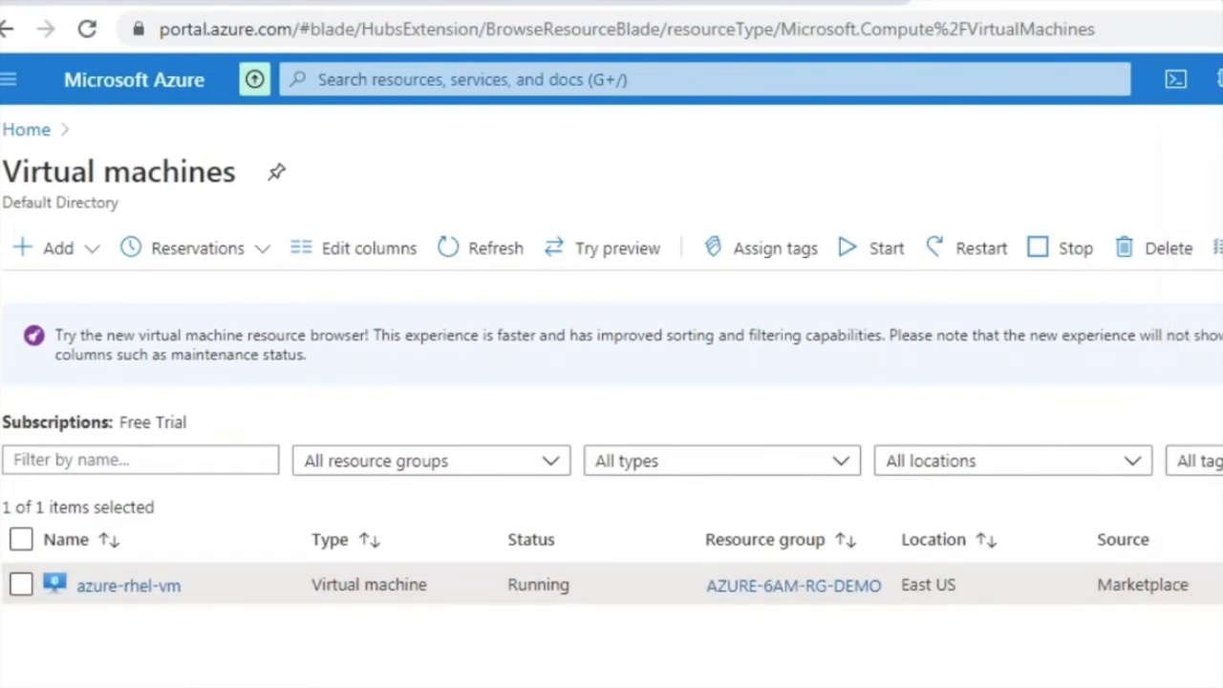
In the Azure portal, start creating another virtual machine and assign it to resource group azure-6am-rg-demo
{"action": "left_click", "coordinate": [11, 81]}
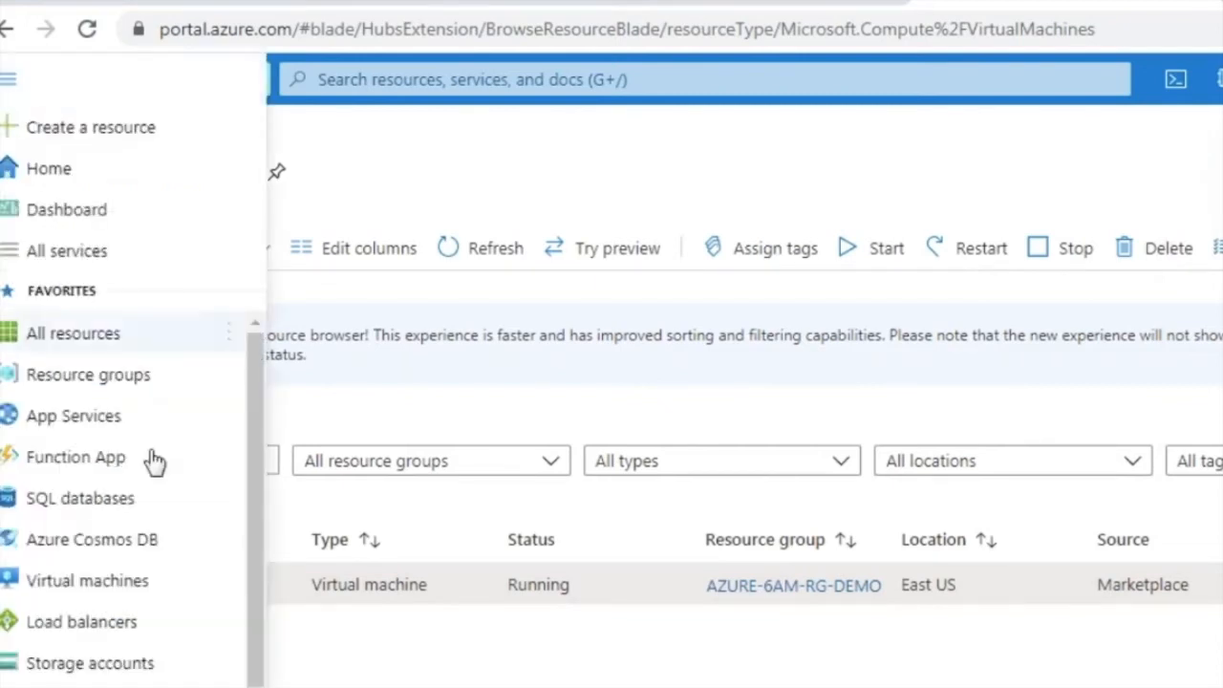
{"action": "left_click", "coordinate": [141, 583]}
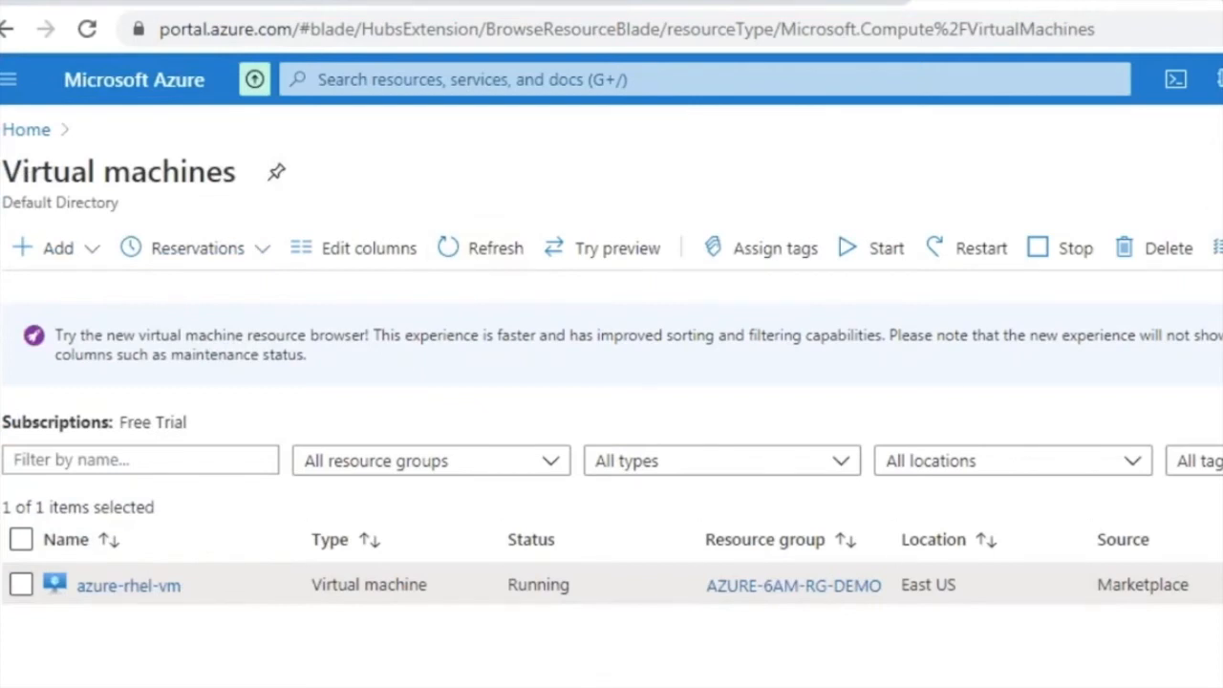
{"action": "left_click", "coordinate": [12, 83]}
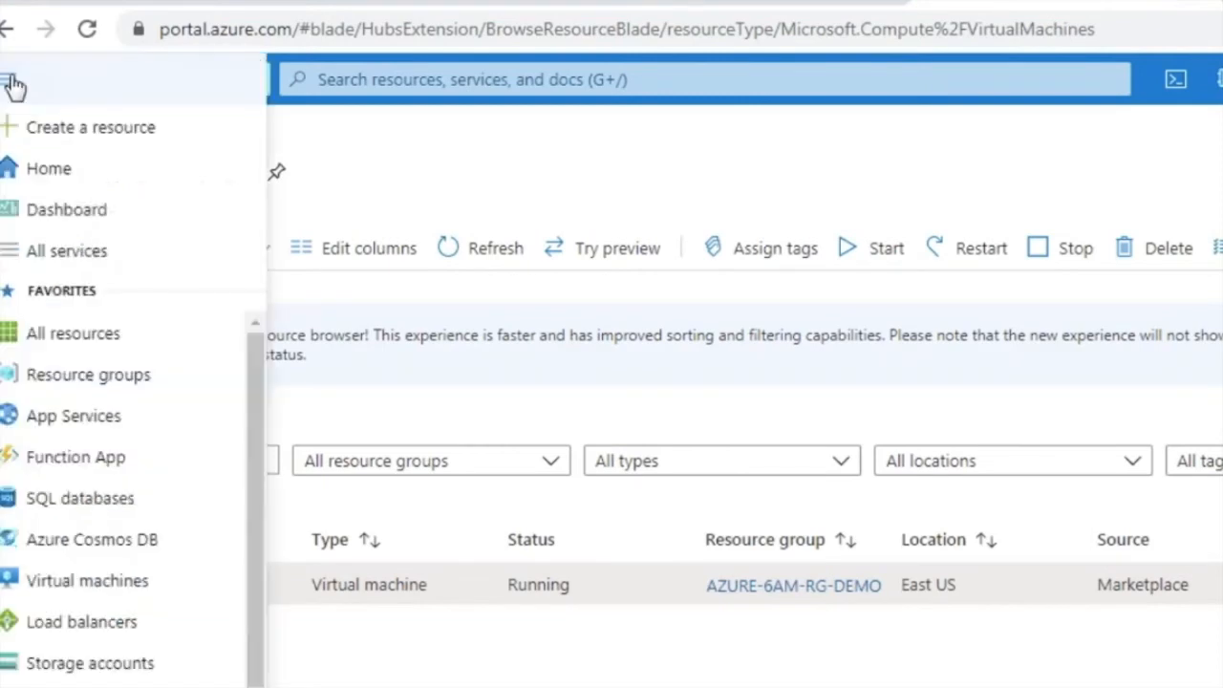
{"action": "left_click", "coordinate": [113, 584]}
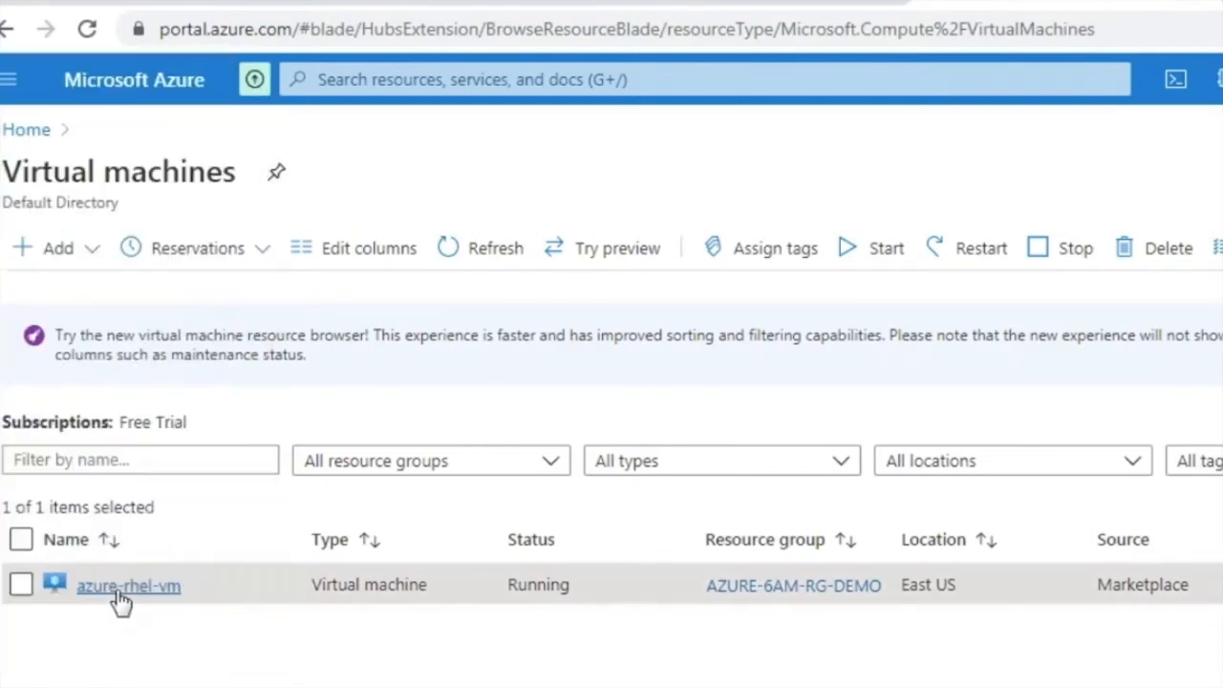
{"action": "left_click", "coordinate": [61, 247]}
{"action": "left_click", "coordinate": [90, 291]}
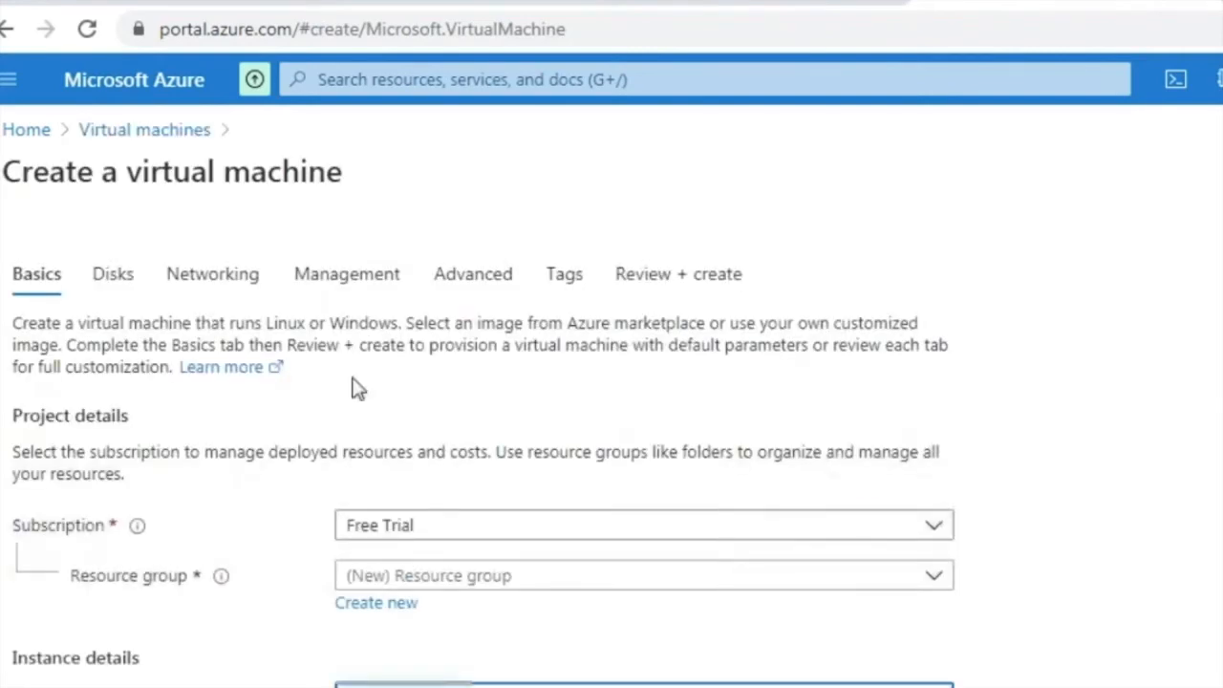
{"action": "left_click", "coordinate": [483, 580]}
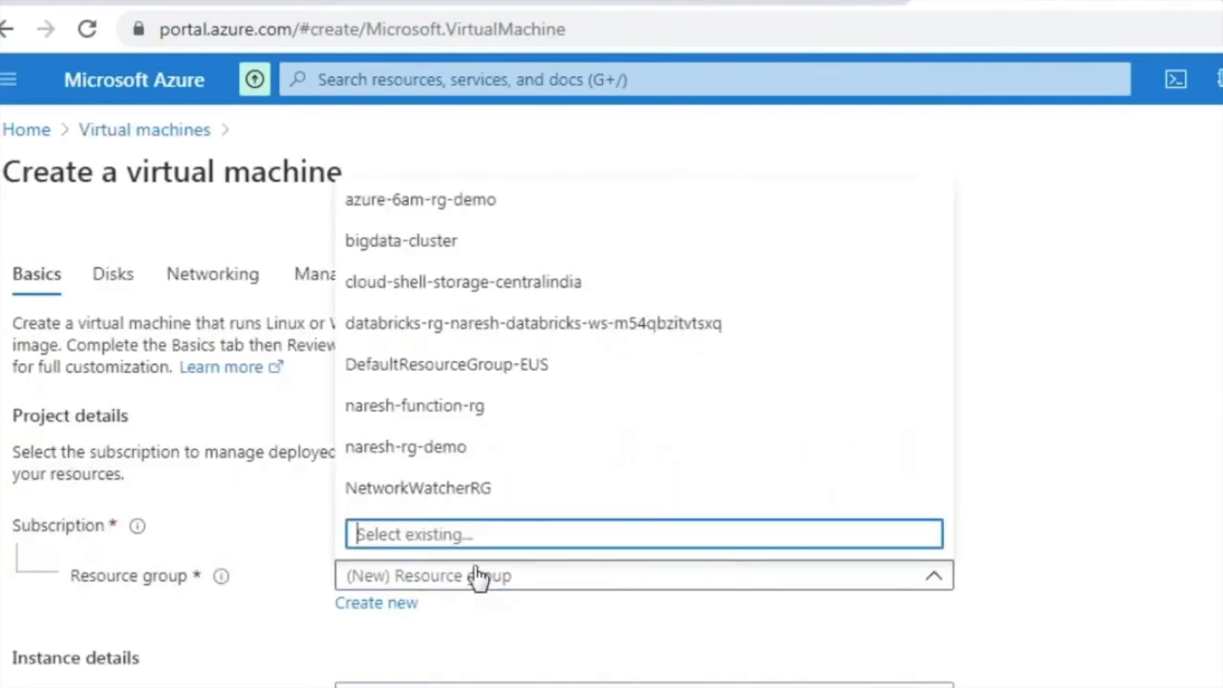
{"action": "left_click", "coordinate": [449, 198]}
Name the new virtual machine azure-ubuntu-vm
{"action": "scroll", "coordinate": [531, 634], "scroll_direction": "down", "scroll_amount": 4}
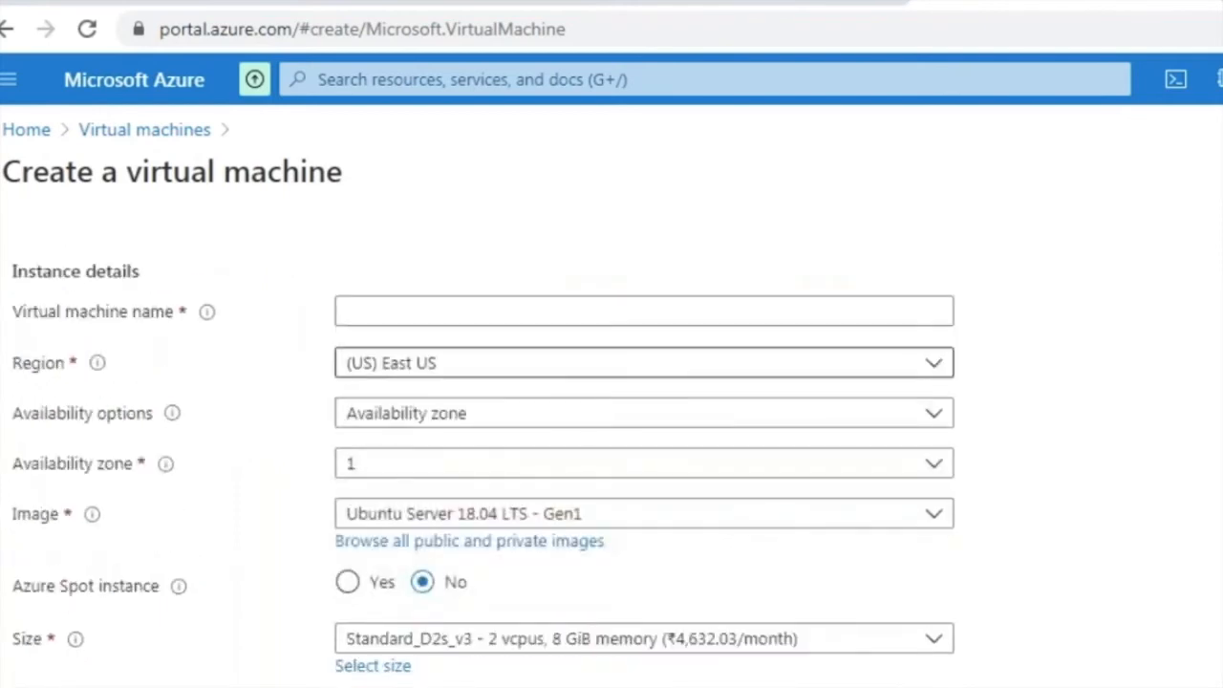
{"action": "left_click", "coordinate": [415, 308]}
{"action": "type", "text": "azure-ubuntu"}
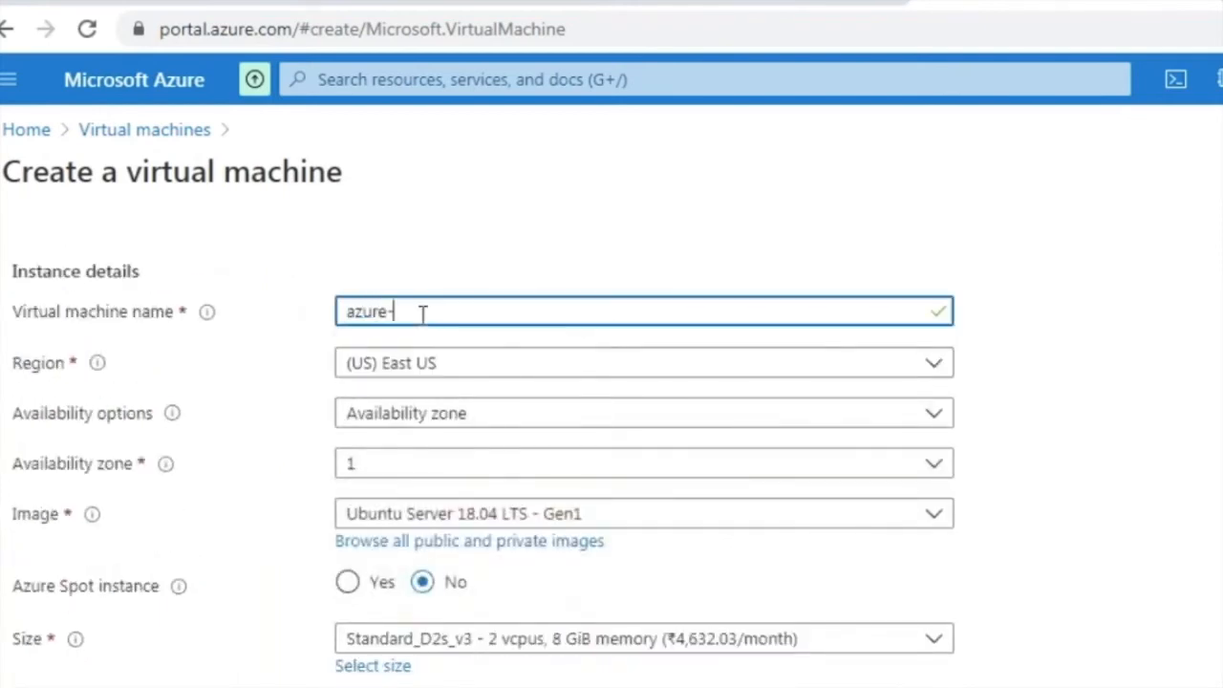
{"action": "key", "text": "BackSpace"}
{"action": "type", "text": "tu-vm"}
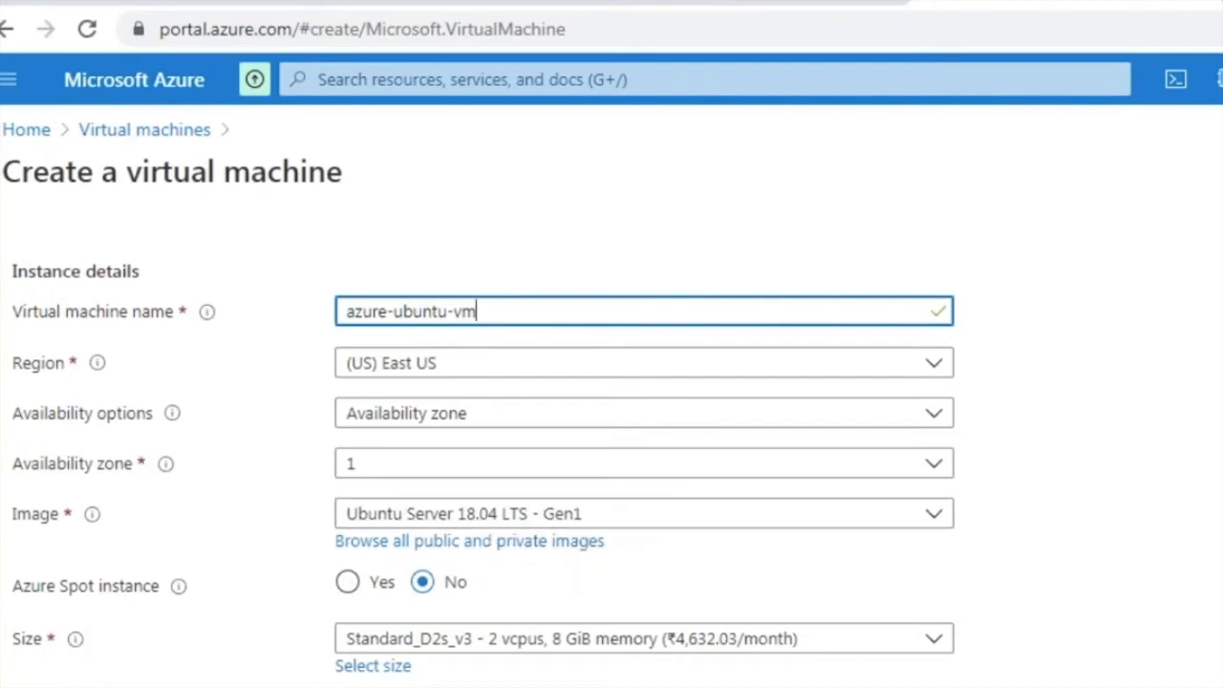
Set the virtual machine's authentication type to Password and enter the administrator username
{"action": "scroll", "coordinate": [504, 533], "scroll_direction": "down", "scroll_amount": 5}
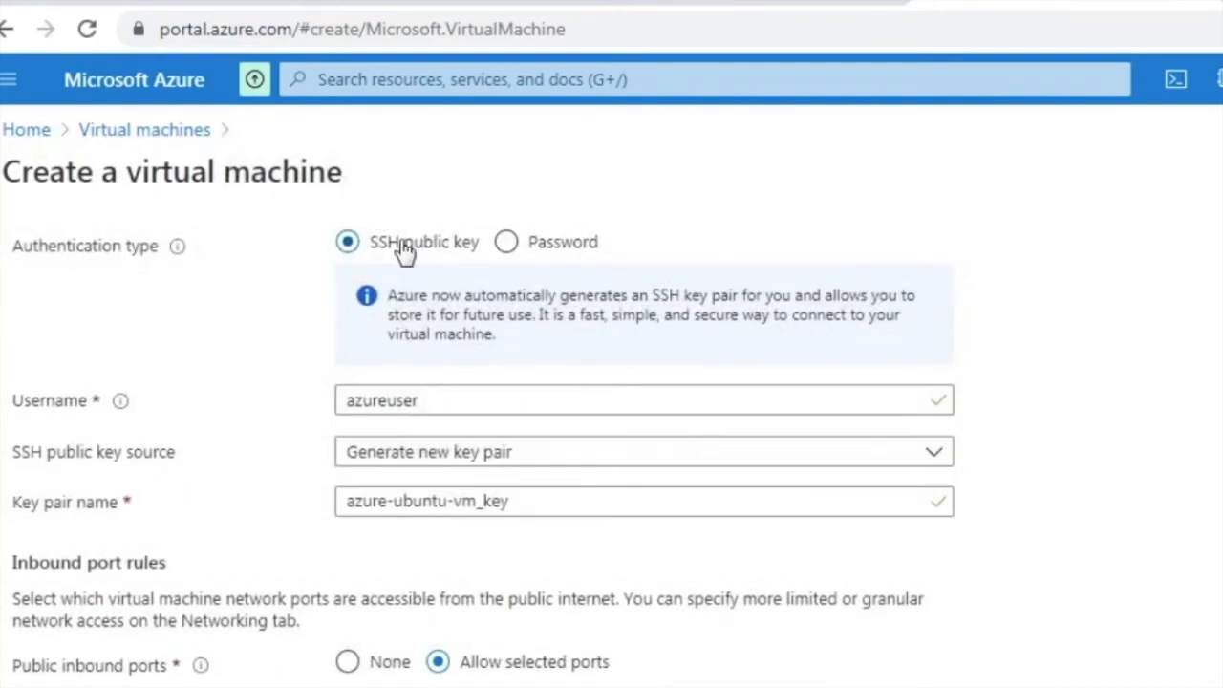
{"action": "left_click", "coordinate": [510, 245]}
{"action": "left_click", "coordinate": [427, 300]}
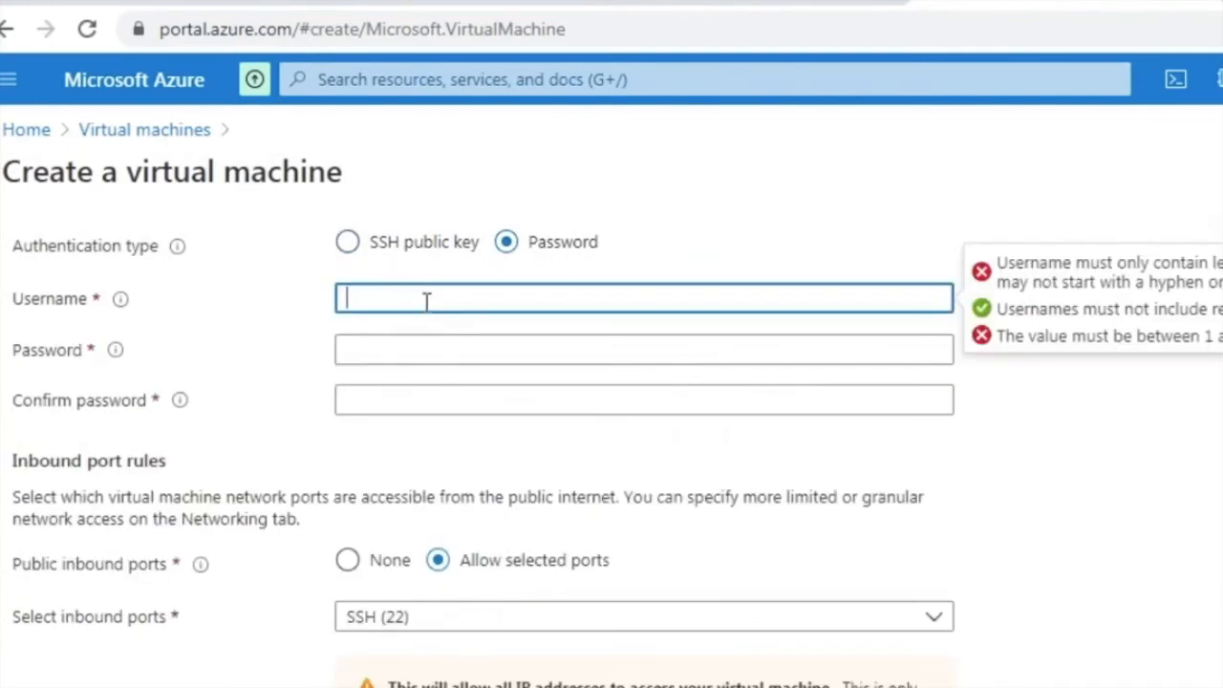
{"action": "type", "text": "vamsirm"}
{"action": "key", "text": "BackSpace"}
{"action": "key", "text": "BackSpace"}
{"action": "key", "text": "BackSpace"}
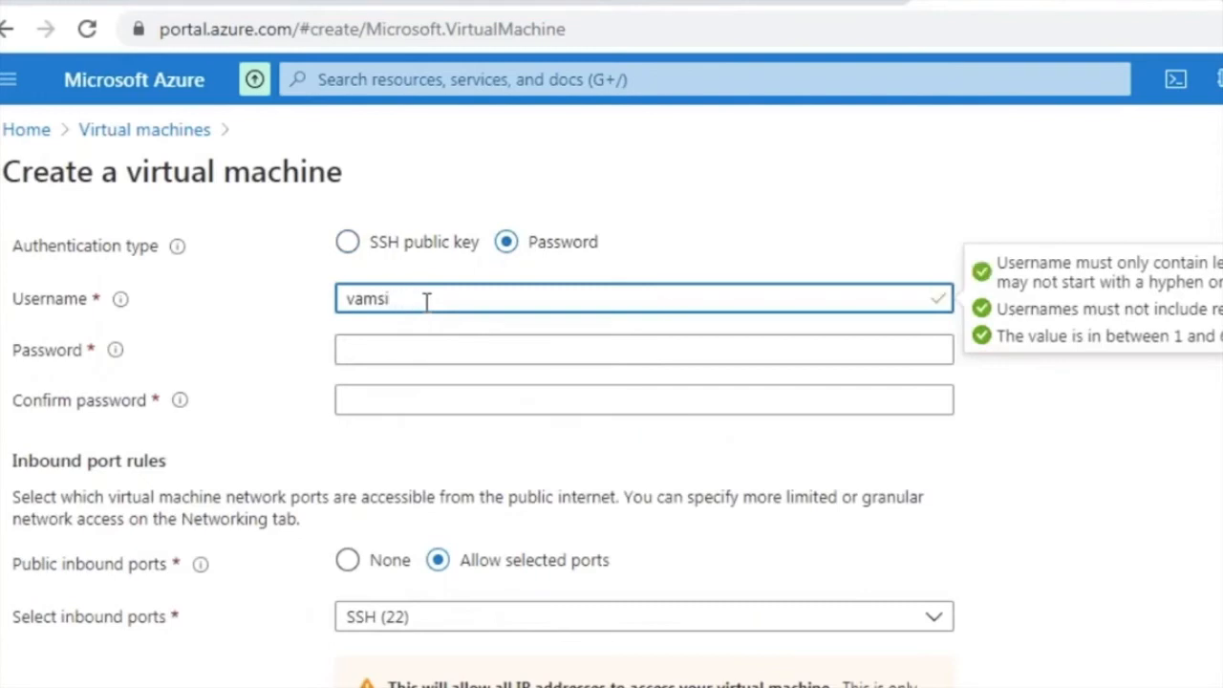
{"action": "type", "text": "krm"}
{"action": "left_click", "coordinate": [384, 300]}
{"action": "type", "text": "i"}
{"action": "key", "text": "Tab"}
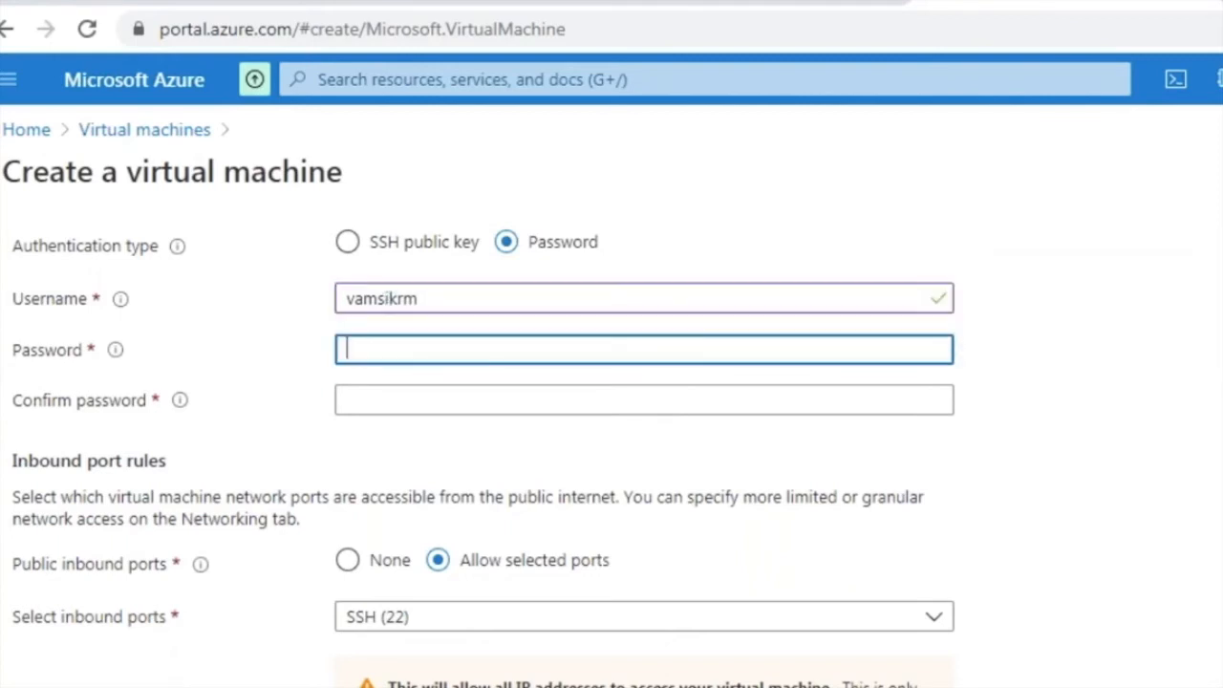
Copy the account password from the notes into the Password and Confirm password fields, and continue to the disk settings
{"action": "left_click", "coordinate": [648, 687]}
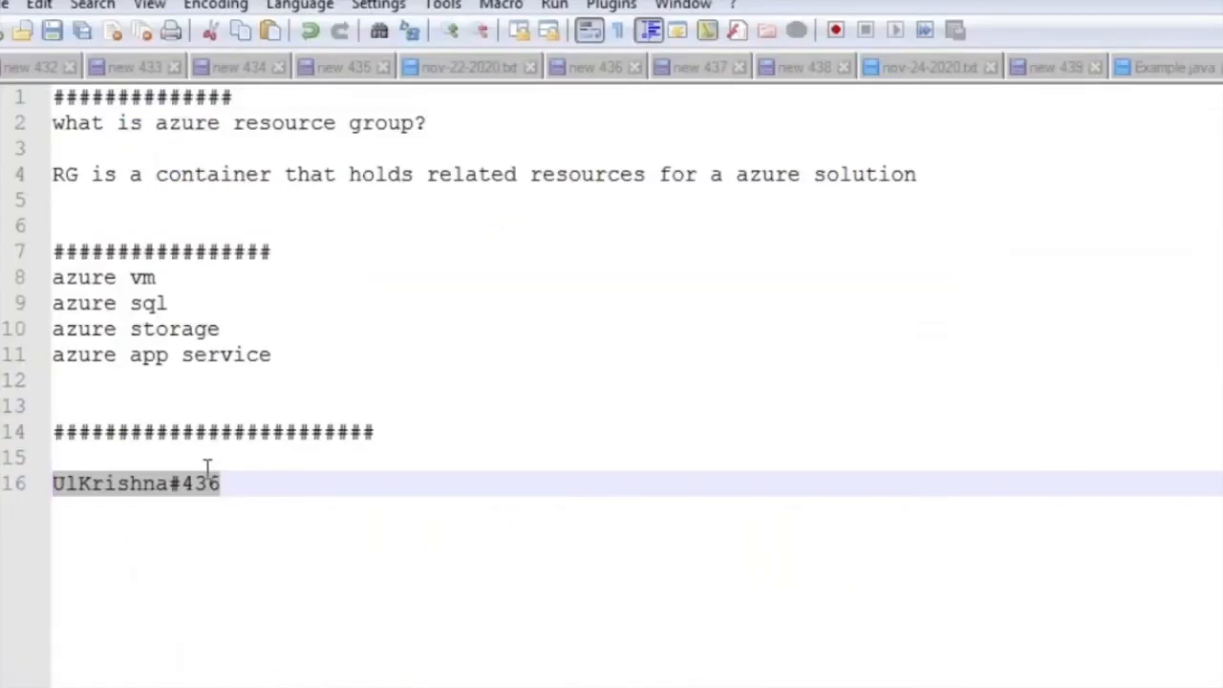
{"action": "right_click", "coordinate": [206, 465]}
{"action": "left_click", "coordinate": [263, 395]}
{"action": "left_click", "coordinate": [491, 686]}
{"action": "left_click", "coordinate": [520, 358]}
{"action": "key", "text": "ctrl+v"}
{"action": "left_click", "coordinate": [497, 411]}
{"action": "key", "text": "ctrl+v"}
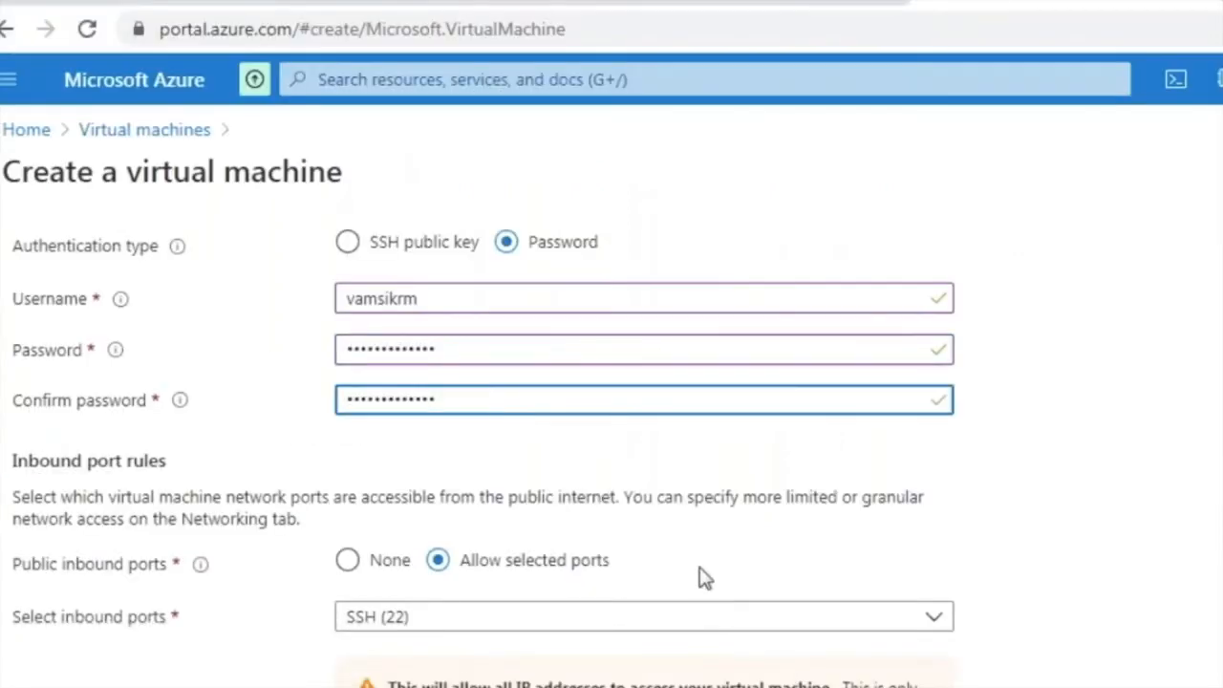
{"action": "scroll", "coordinate": [704, 577], "scroll_direction": "down", "scroll_amount": 1}
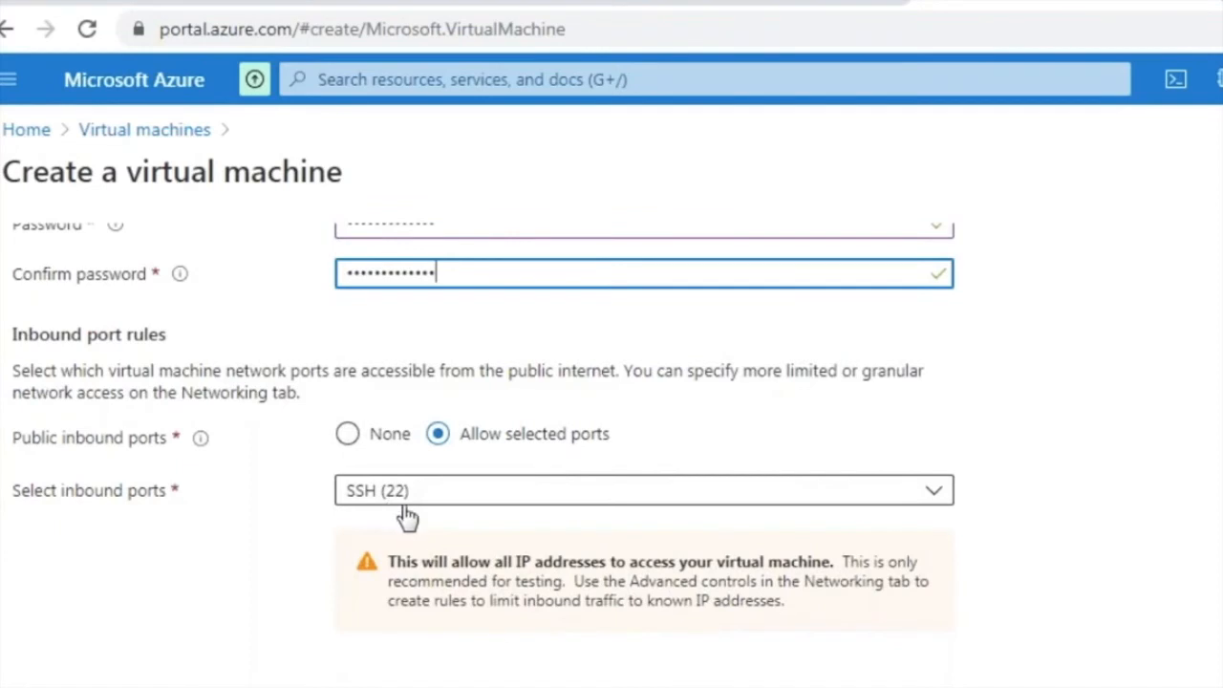
{"action": "left_click", "coordinate": [382, 684]}
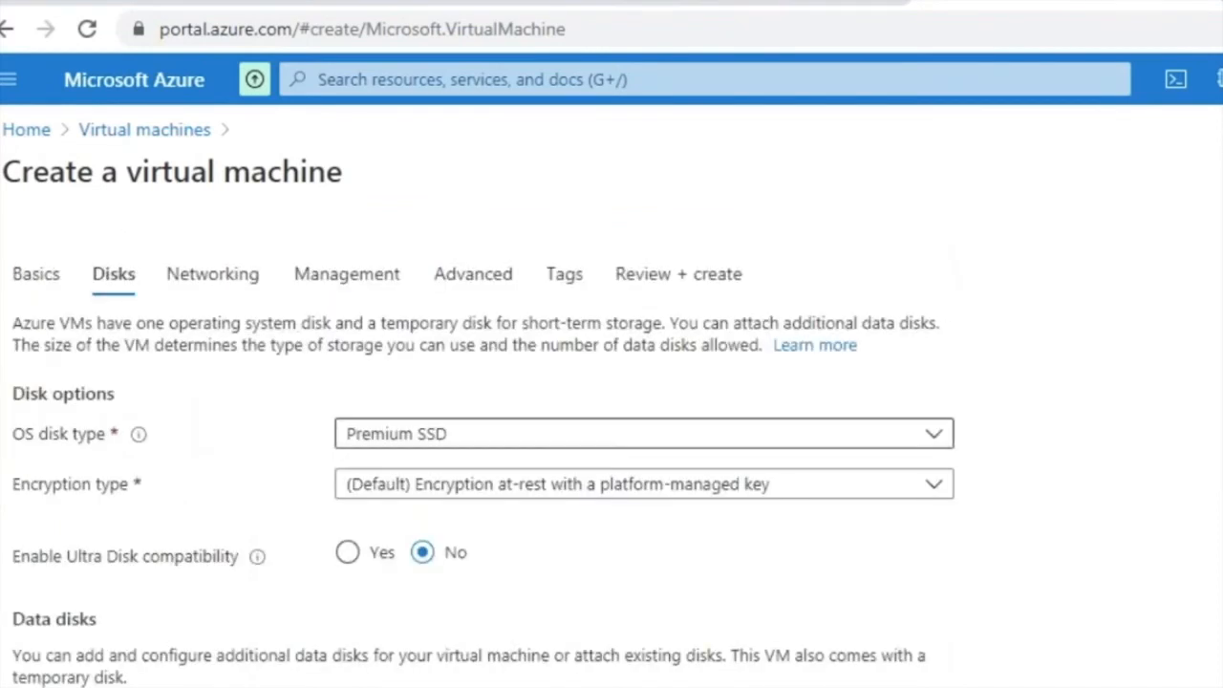
Keep the default disk, networking and management settings for the virtual machine and continue to the advanced settings
{"action": "scroll", "coordinate": [509, 591], "scroll_direction": "down", "scroll_amount": 2}
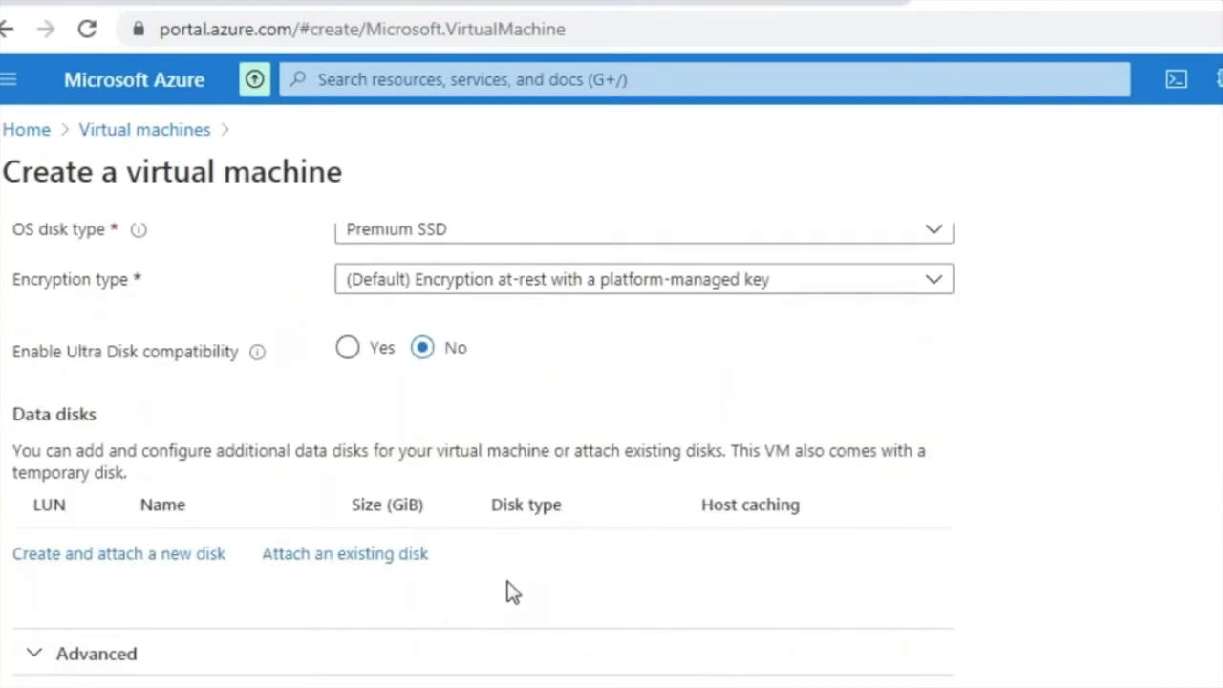
{"action": "left_click", "coordinate": [577, 686]}
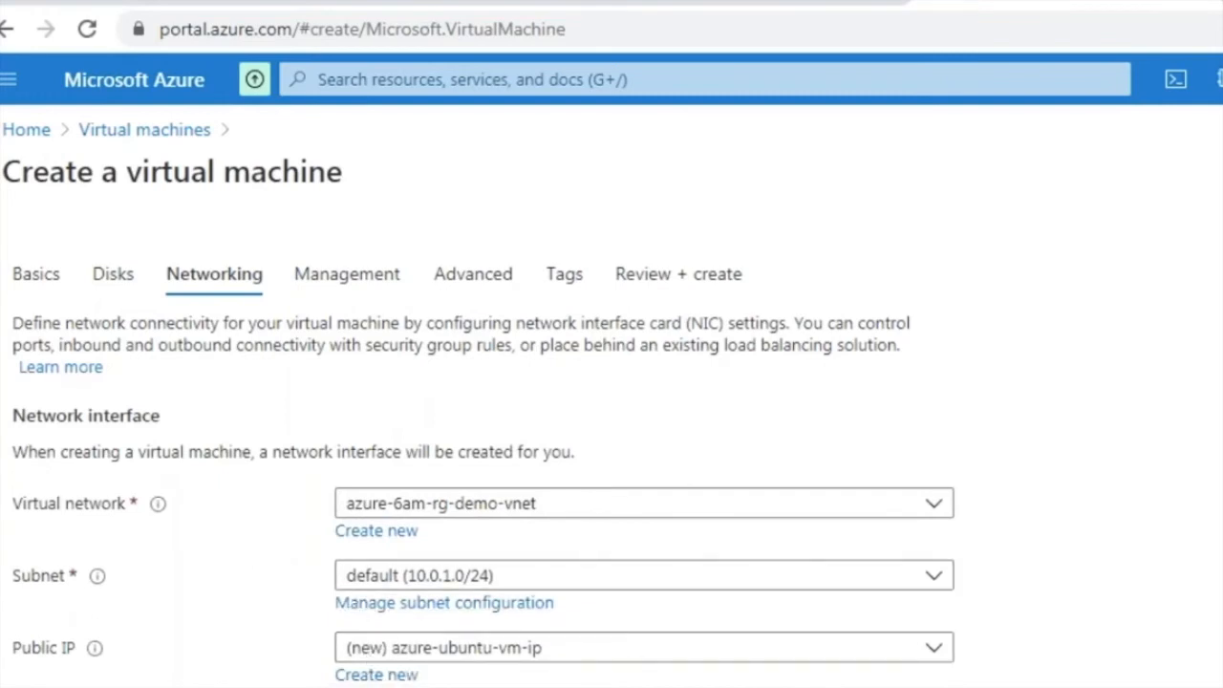
{"action": "left_click", "coordinate": [258, 686]}
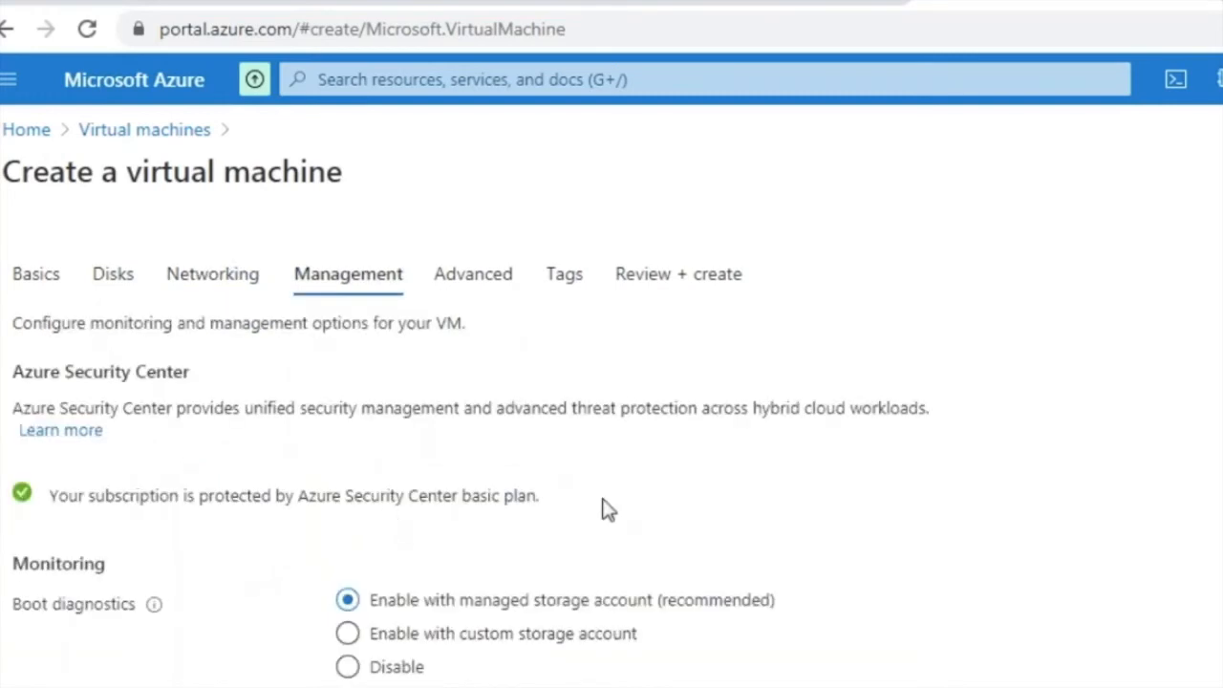
{"action": "scroll", "coordinate": [608, 509], "scroll_direction": "down", "scroll_amount": 3}
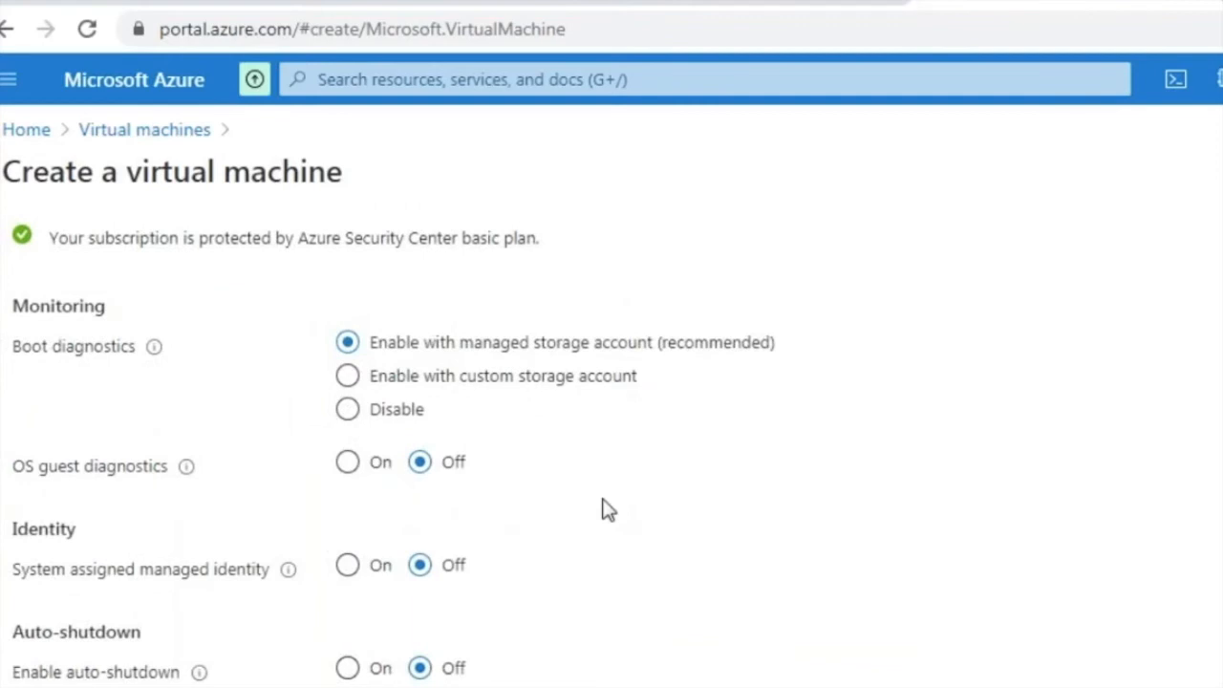
{"action": "scroll", "coordinate": [608, 510], "scroll_direction": "down", "scroll_amount": 2}
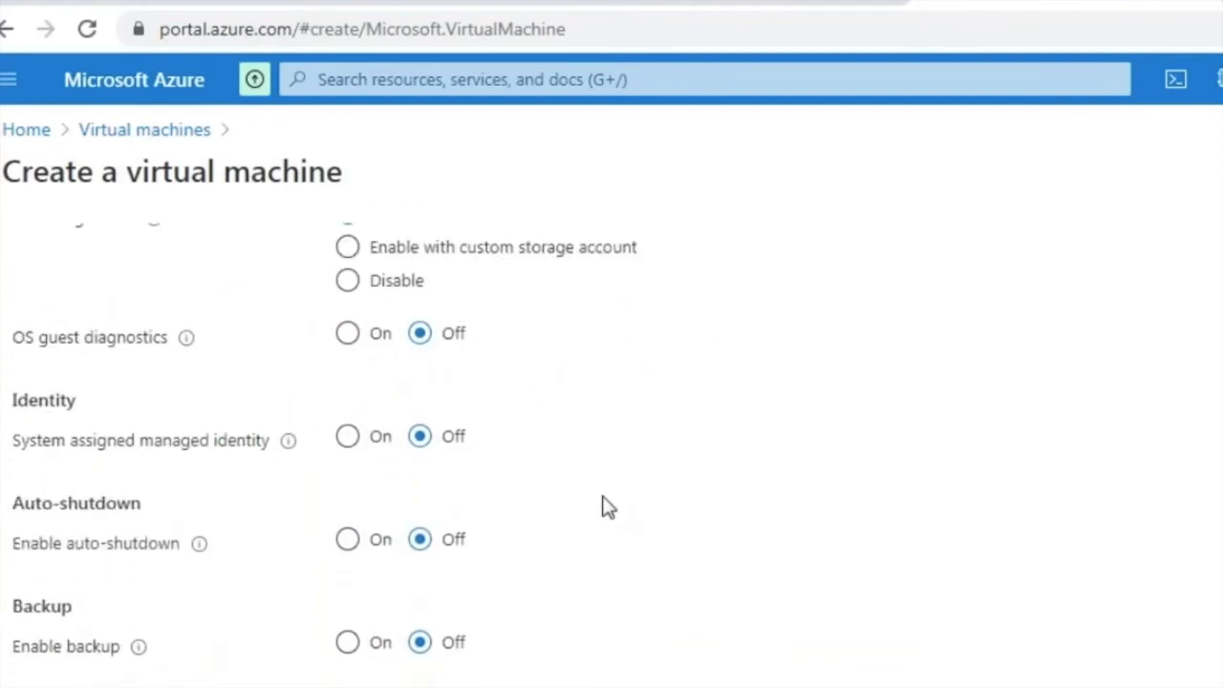
{"action": "scroll", "coordinate": [608, 507], "scroll_direction": "down", "scroll_amount": 1}
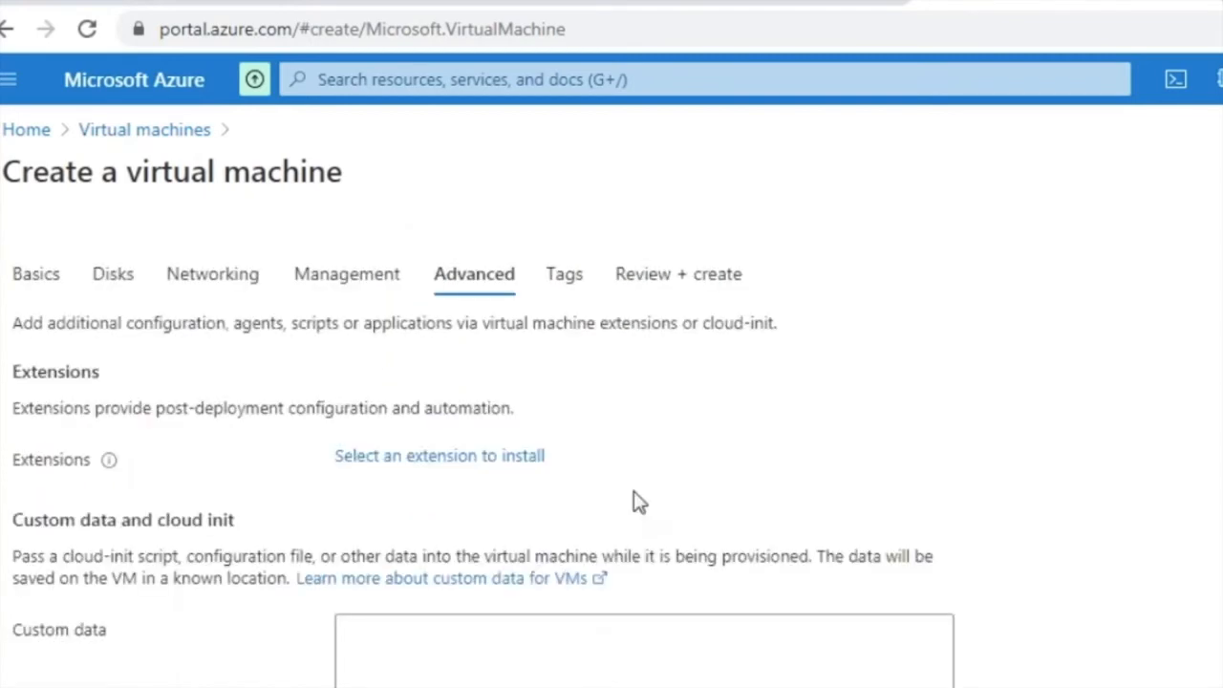
Enter the custom data commands "apt update -y" and "apt install docker.io" on separate lines
{"action": "scroll", "coordinate": [640, 501], "scroll_direction": "down", "scroll_amount": 3}
{"action": "left_click", "coordinate": [530, 453]}
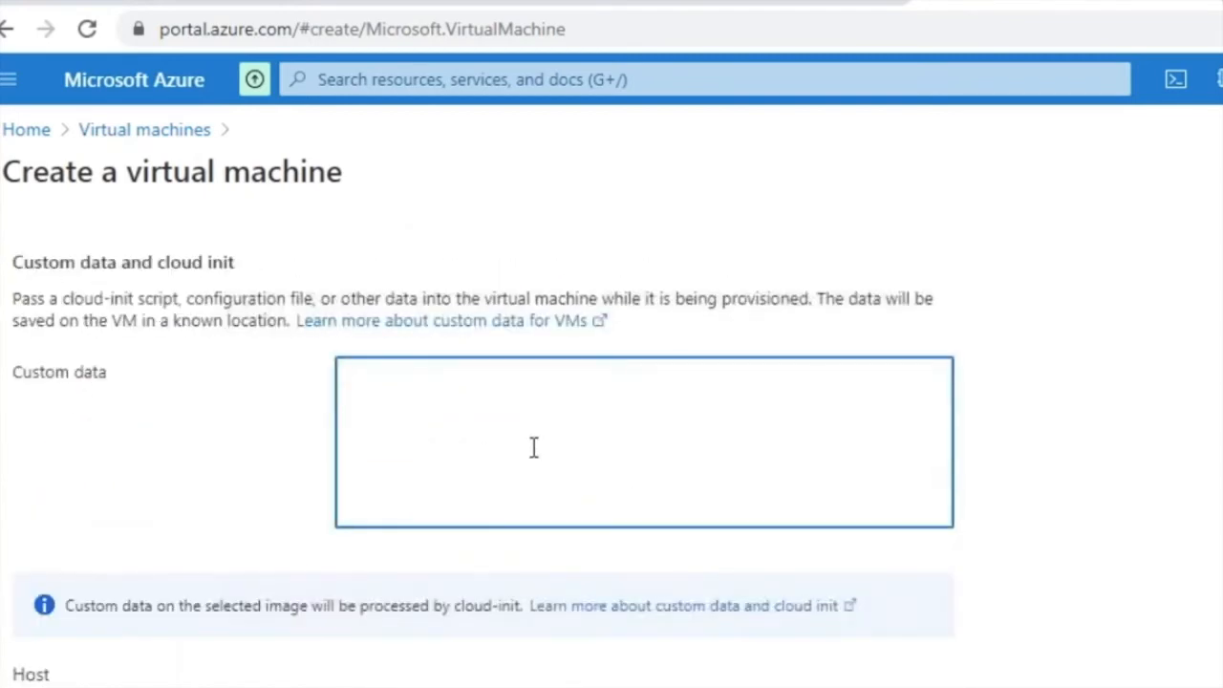
{"action": "type", "text": "apt install"}
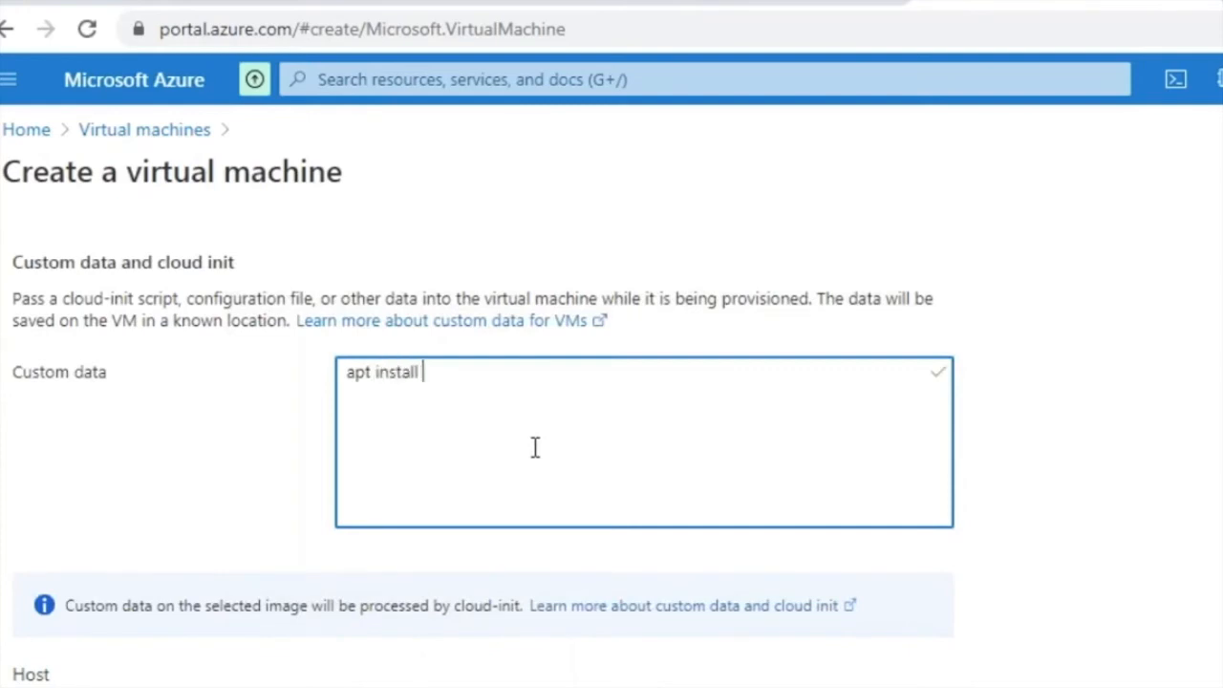
{"action": "key", "text": "BackSpace"}
{"action": "key", "text": "BackSpace"}
{"action": "key", "text": "BackSpace"}
{"action": "type", "text": "update -y a"}
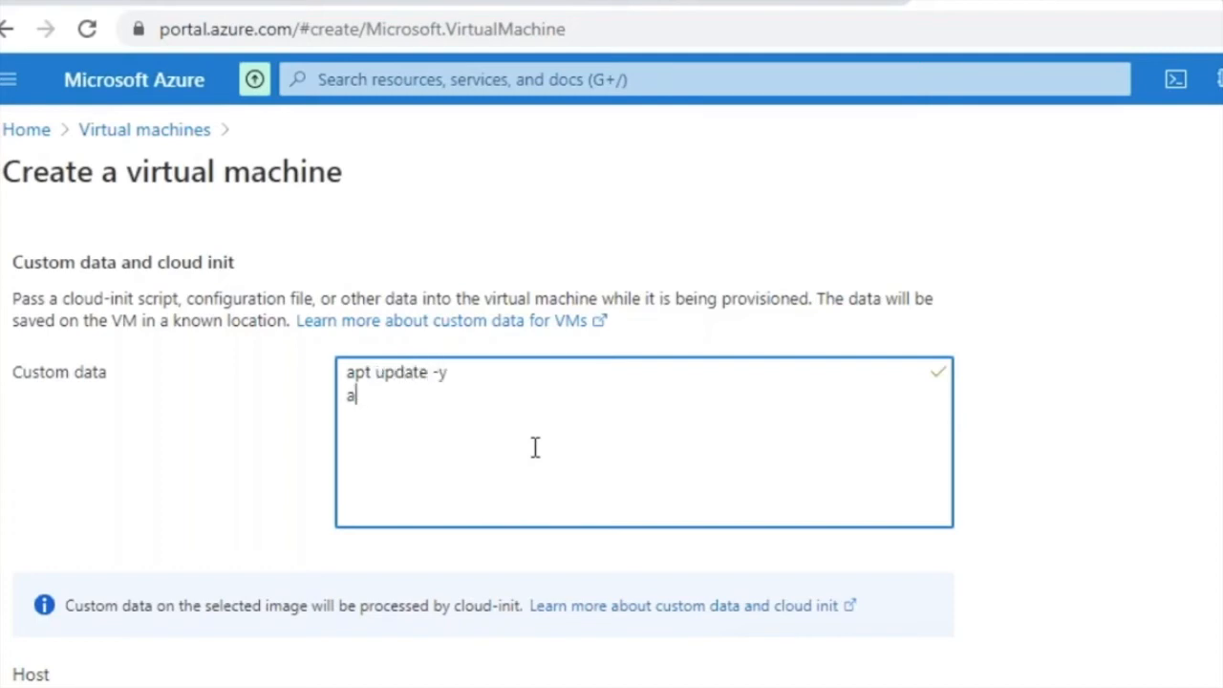
{"action": "type", "text": "pt install"}
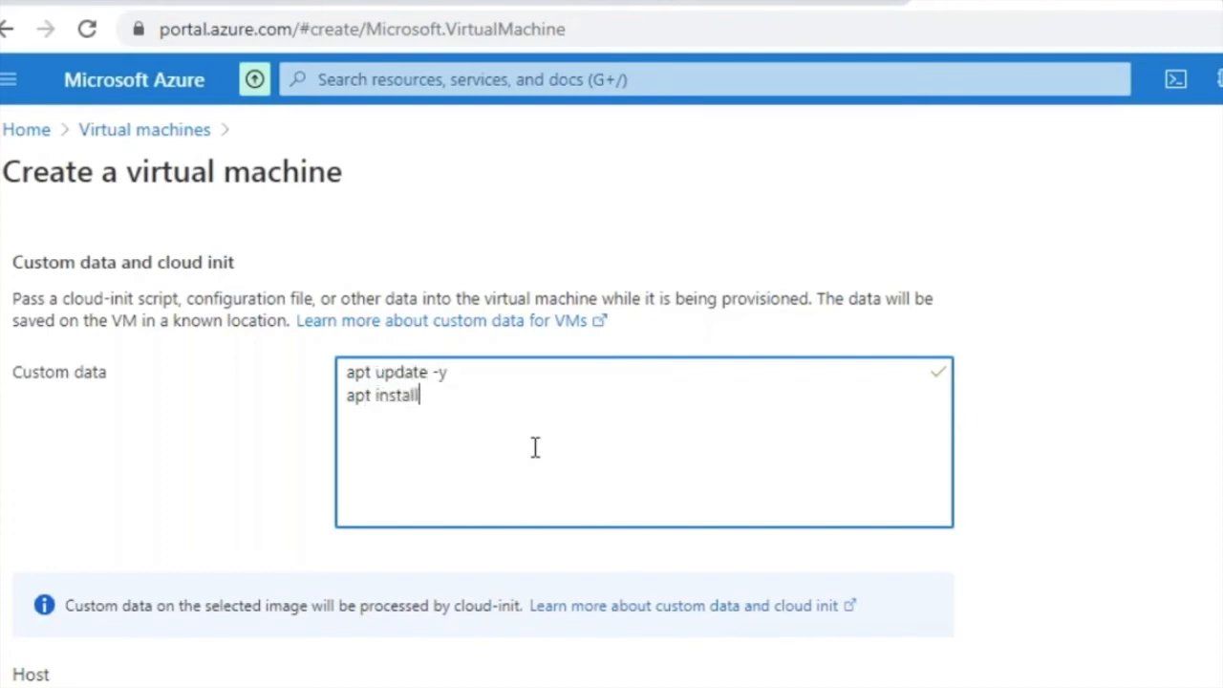
{"action": "type", "text": " docker.io"}
Prefix both custom data commands with sudo, append -y to the docker.io install line, and continue to the tags
{"action": "key", "text": "Home"}
{"action": "type", "text": "sud"}
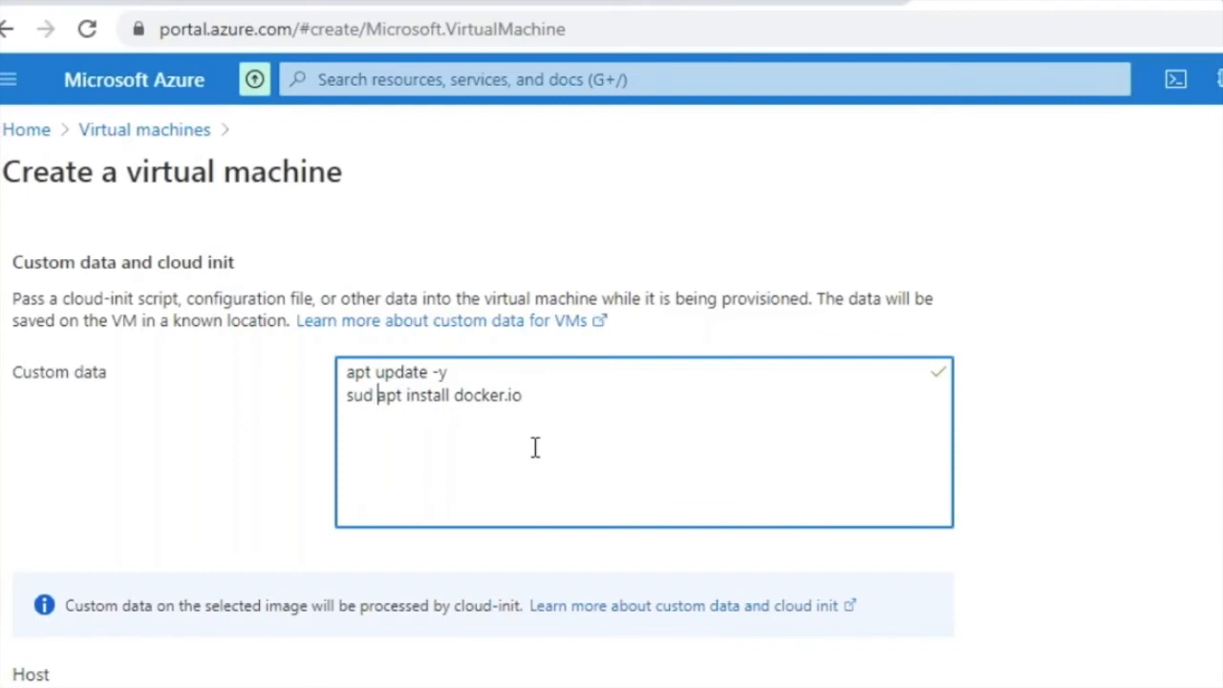
{"action": "key", "text": "BackSpace"}
{"action": "type", "text": "o"}
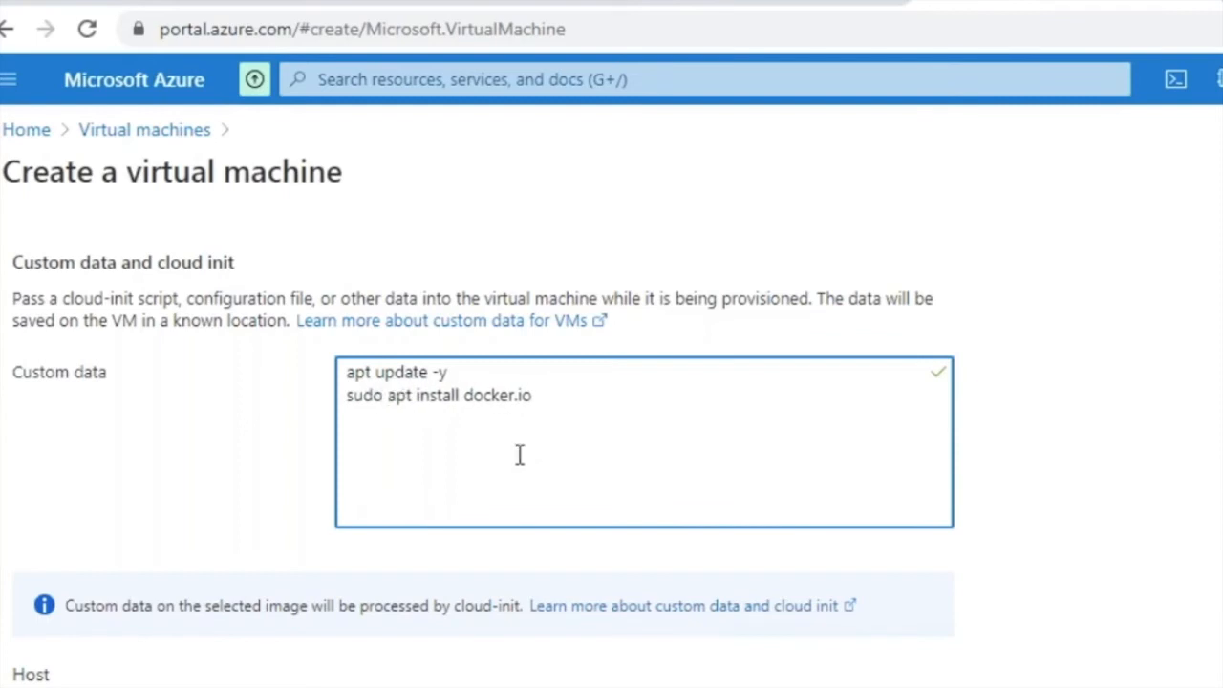
{"action": "left_click", "coordinate": [347, 373]}
{"action": "type", "text": "sudo"}
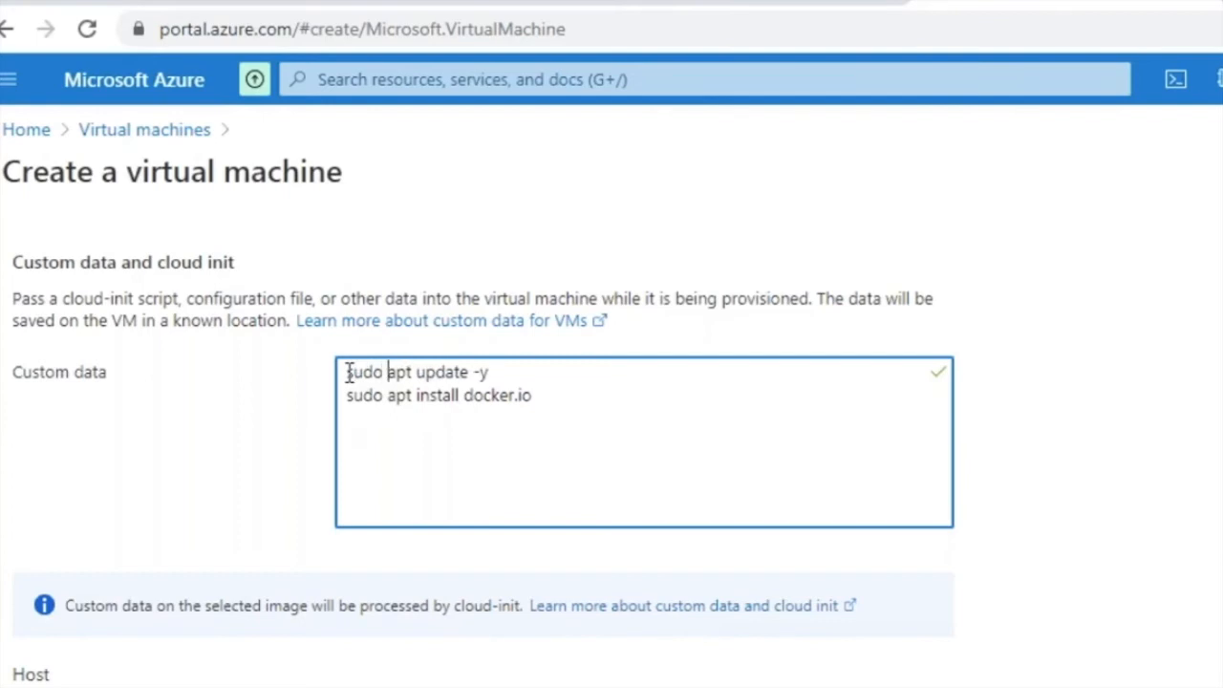
{"action": "left_click", "coordinate": [598, 390]}
{"action": "type", "text": "-y"}
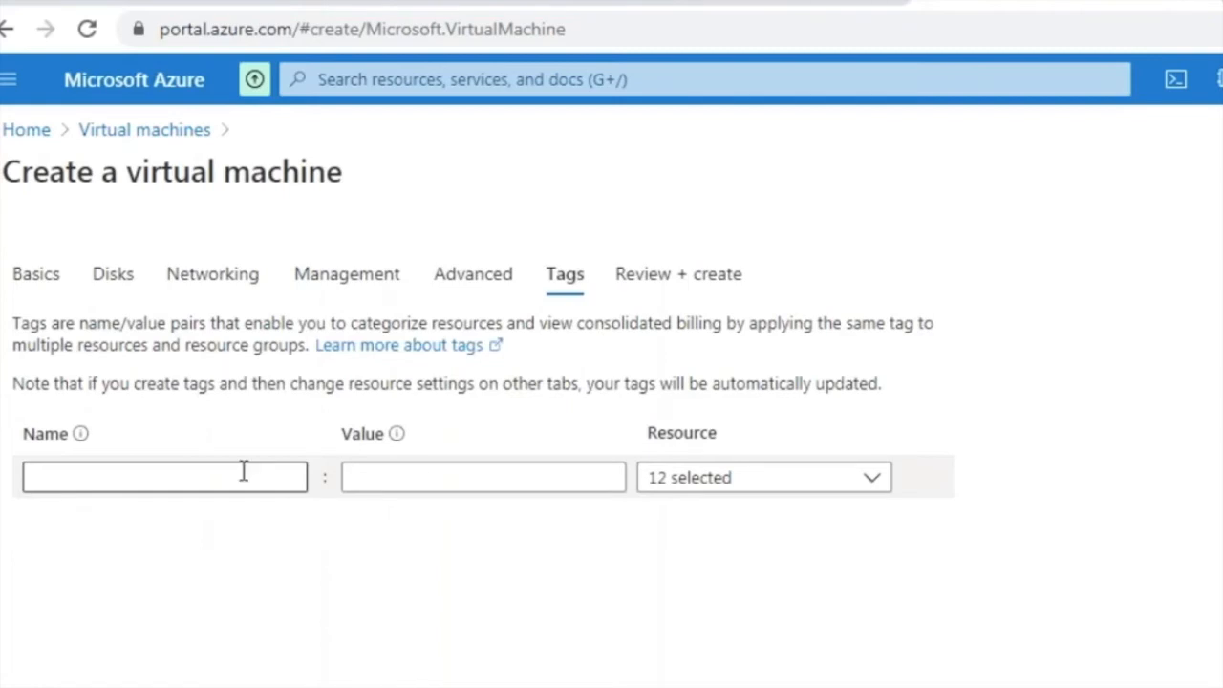
Add the tag environment with the value development and submit the virtual machine for creation
{"action": "left_click", "coordinate": [244, 471]}
{"action": "type", "text": "en"}
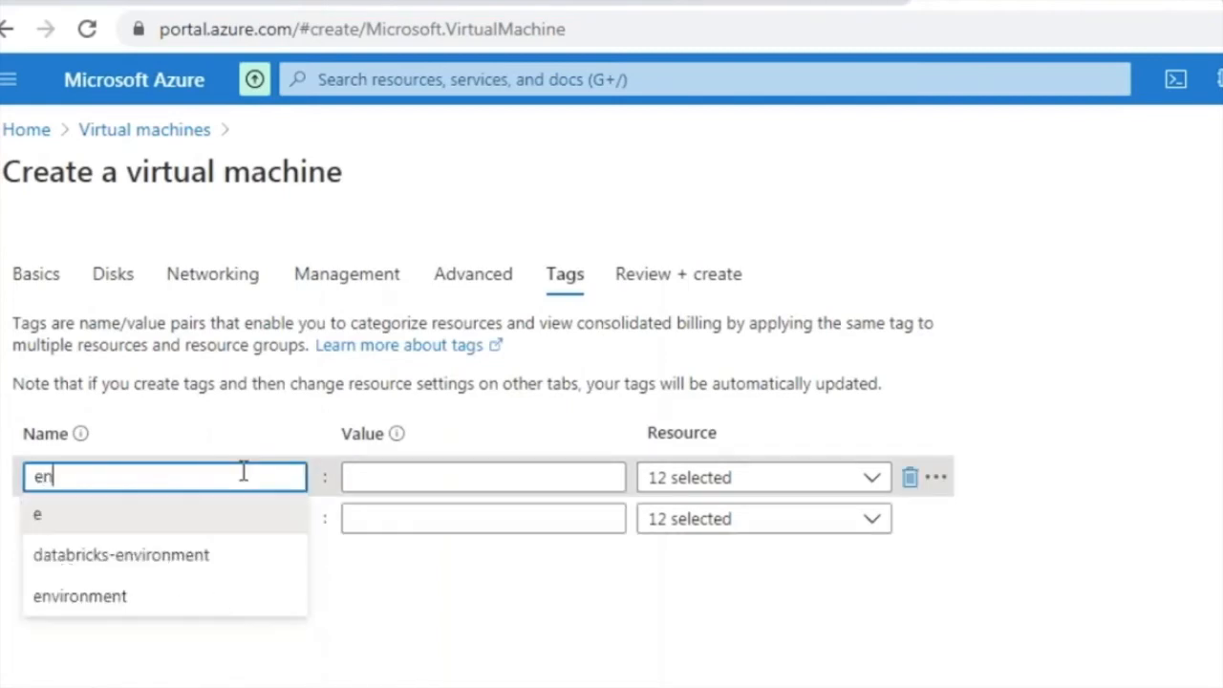
{"action": "left_click", "coordinate": [134, 598]}
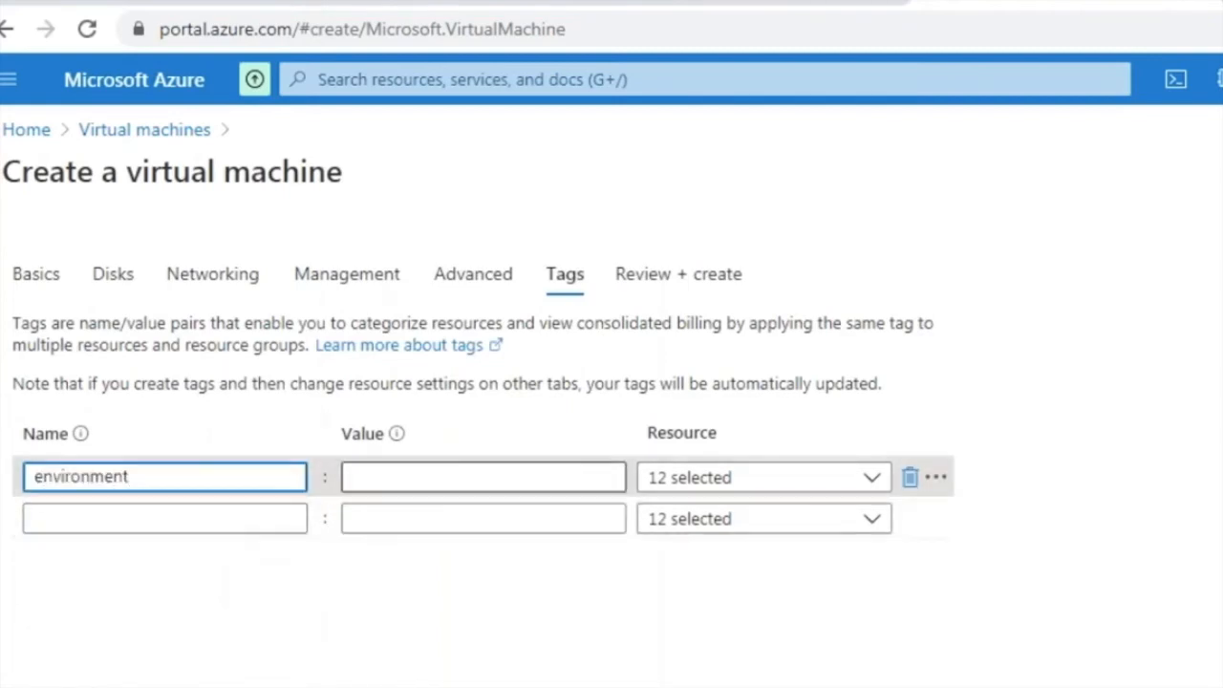
{"action": "left_click", "coordinate": [391, 480]}
{"action": "left_click", "coordinate": [399, 517]}
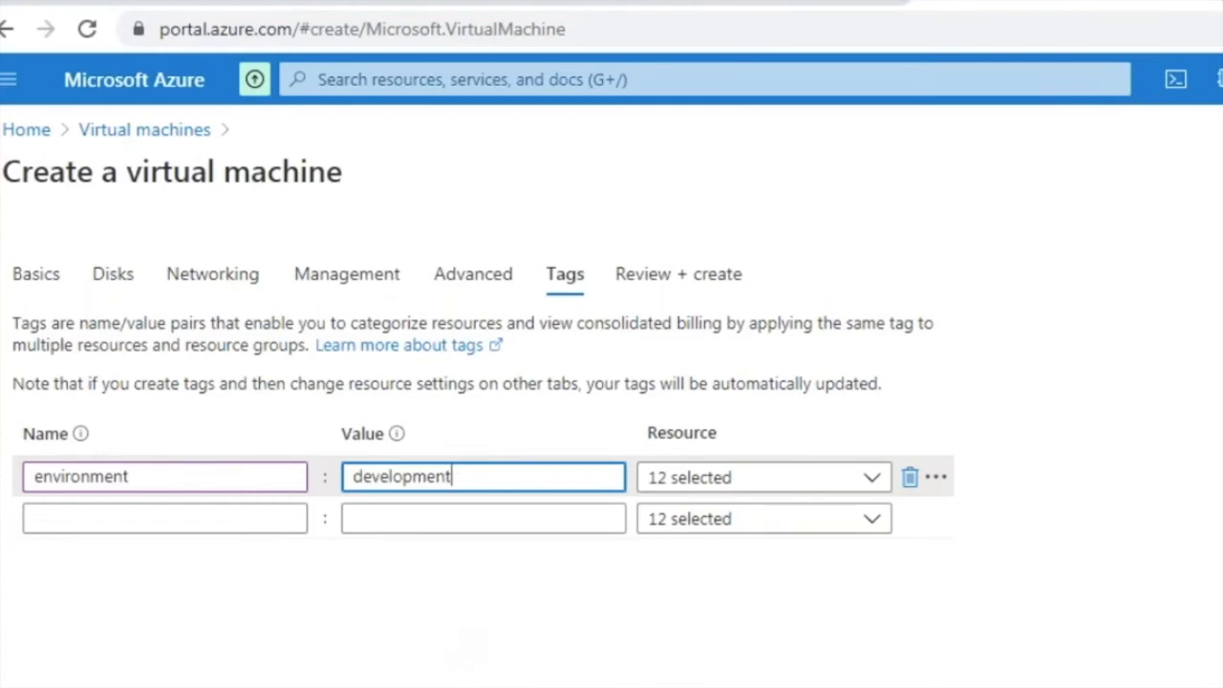
{"action": "left_click", "coordinate": [478, 685]}
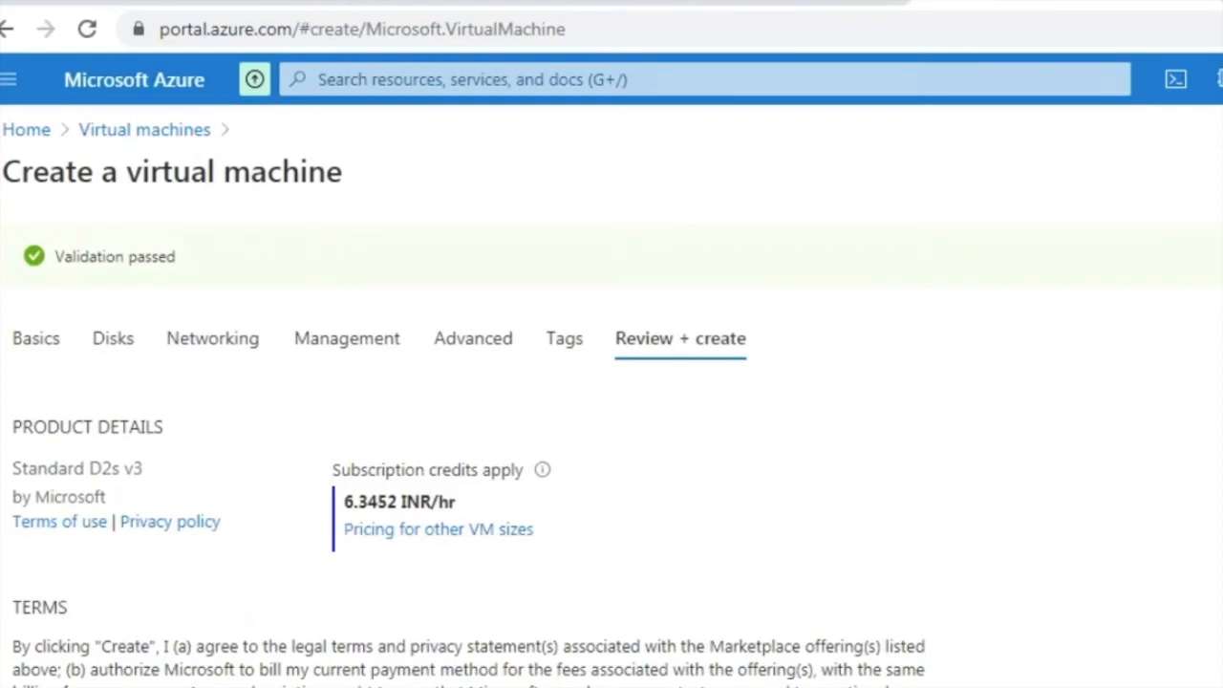
{"action": "scroll", "coordinate": [136, 648], "scroll_direction": "down", "scroll_amount": 1}
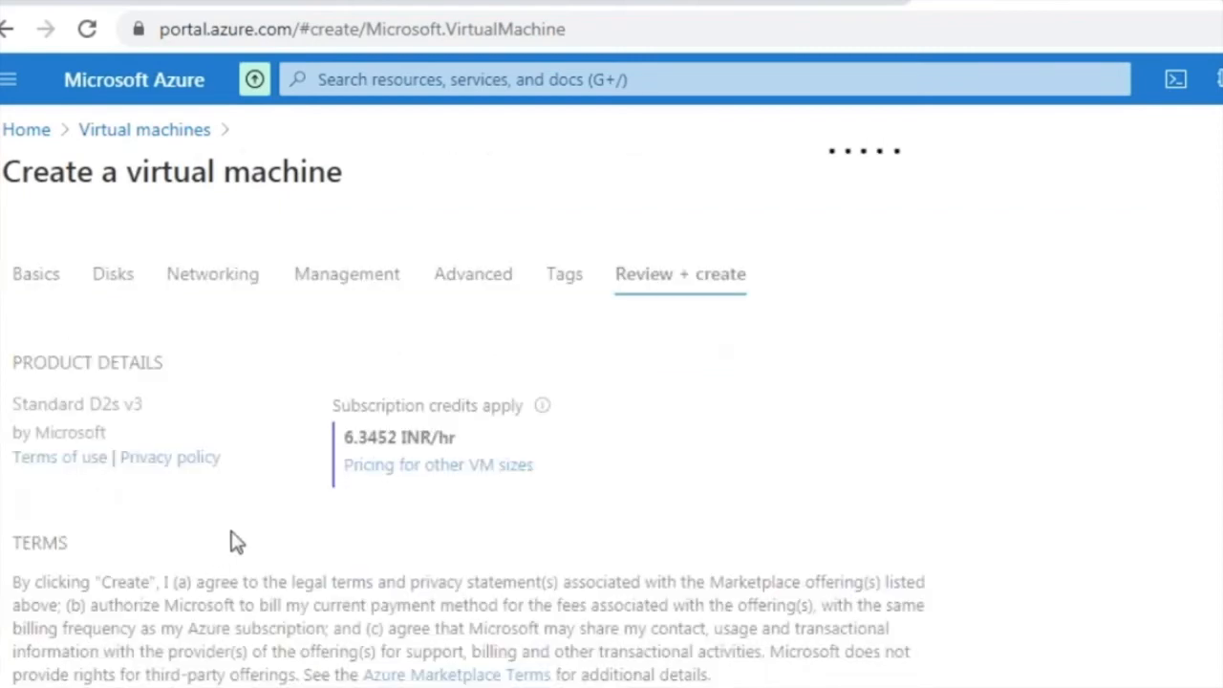
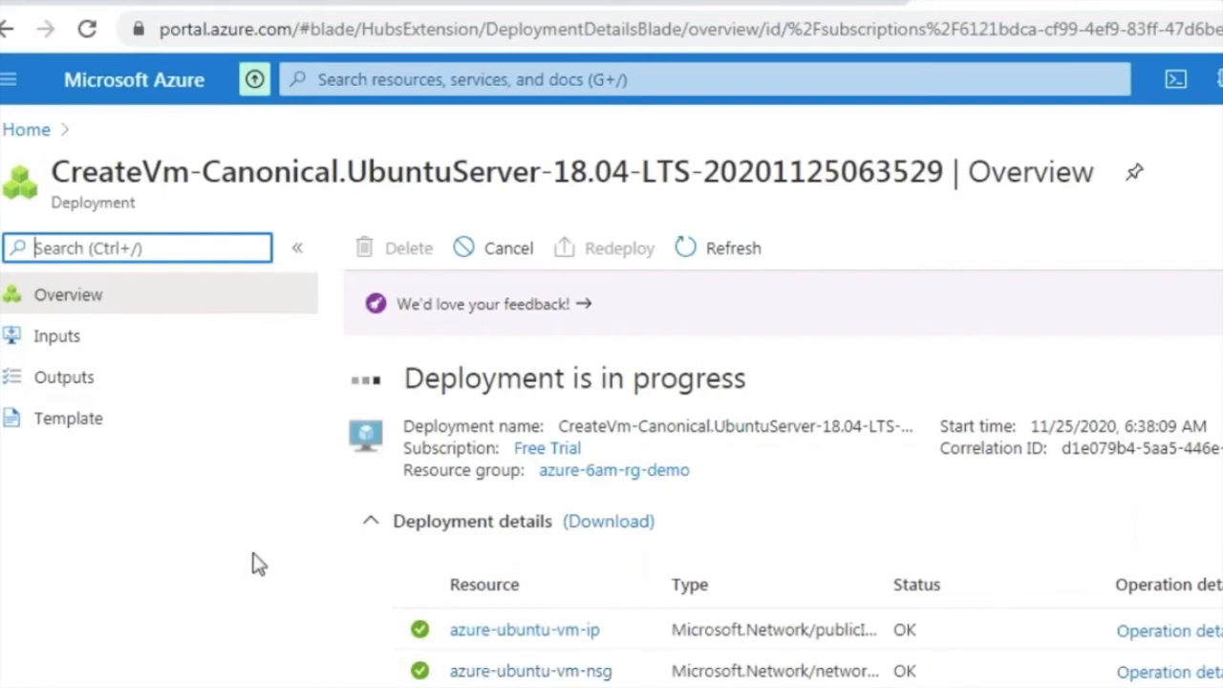
Open the virtual machines list and refresh it to look for the new Ubuntu virtual machine
{"action": "left_click", "coordinate": [11, 80]}
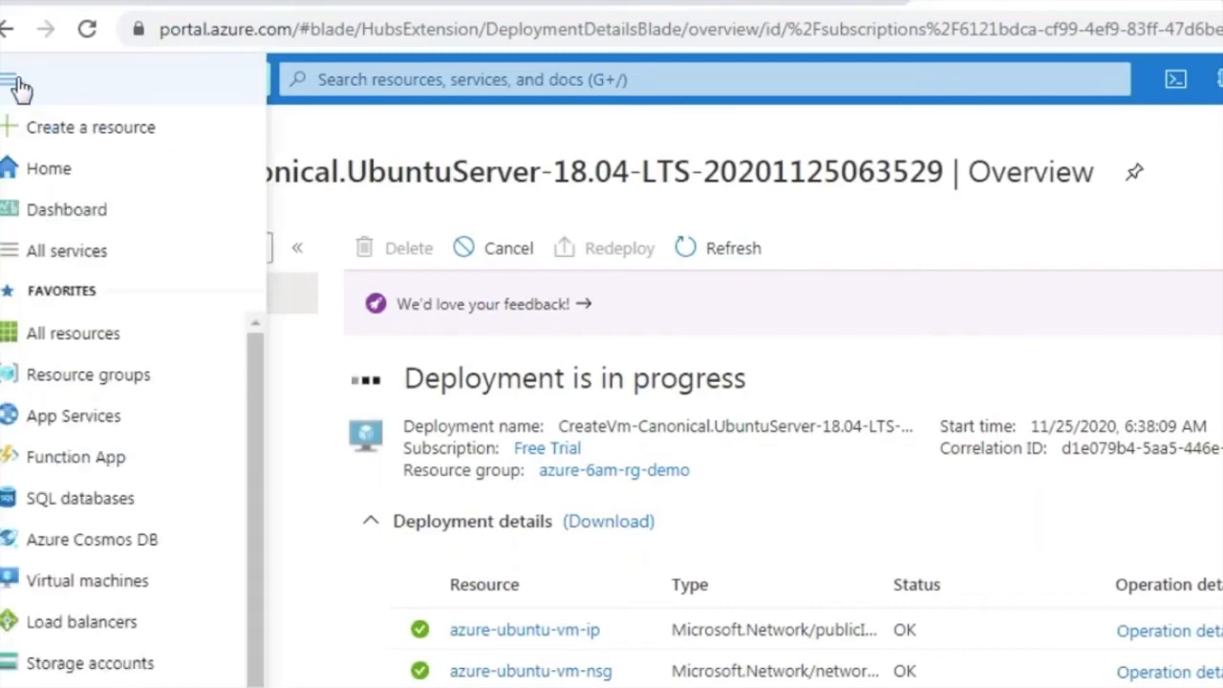
{"action": "left_click", "coordinate": [134, 621]}
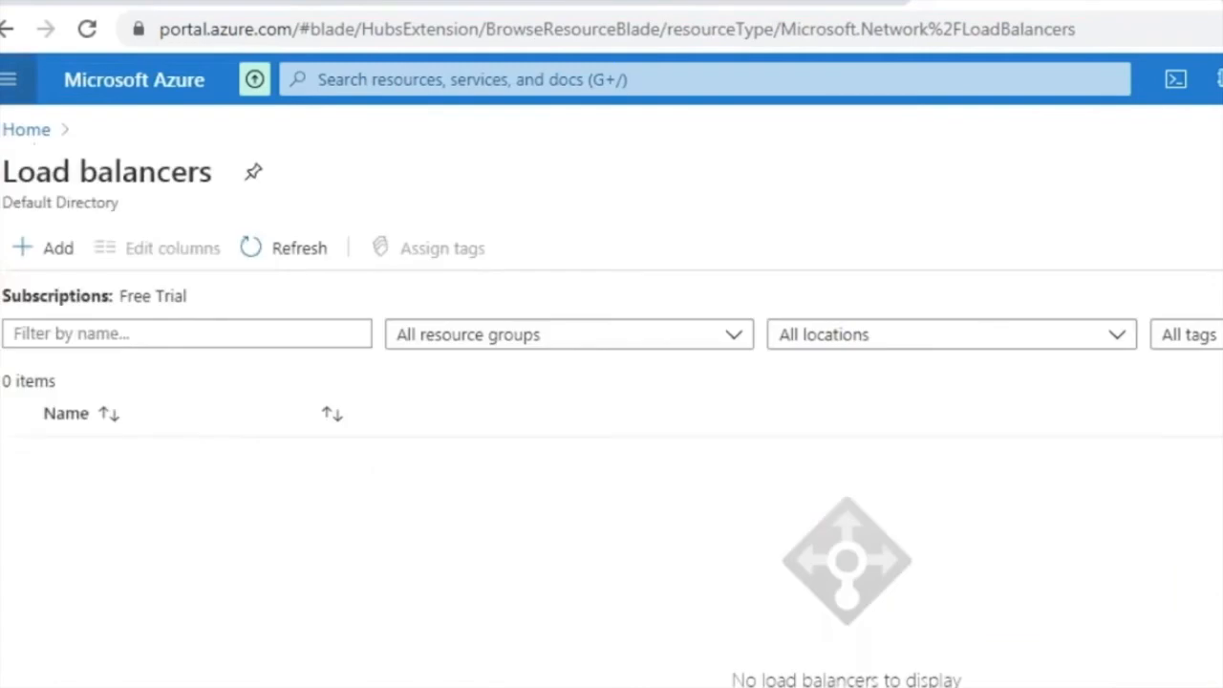
{"action": "left_click", "coordinate": [9, 79]}
{"action": "left_click", "coordinate": [129, 584]}
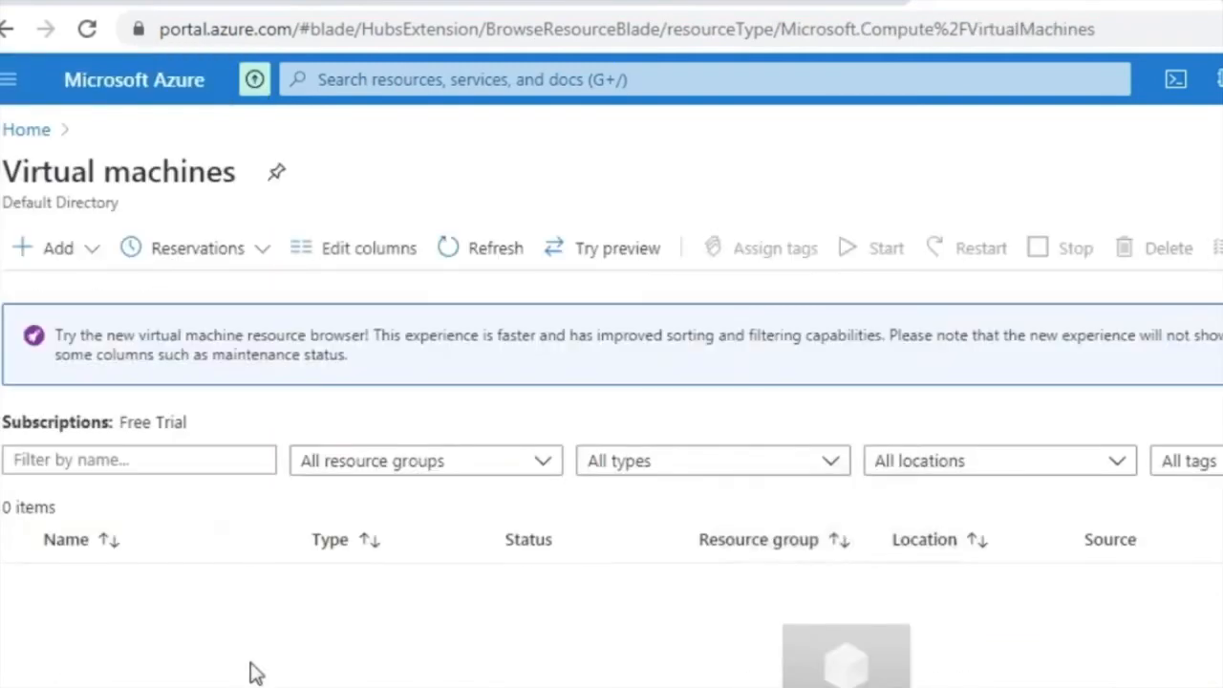
{"action": "left_click", "coordinate": [495, 250]}
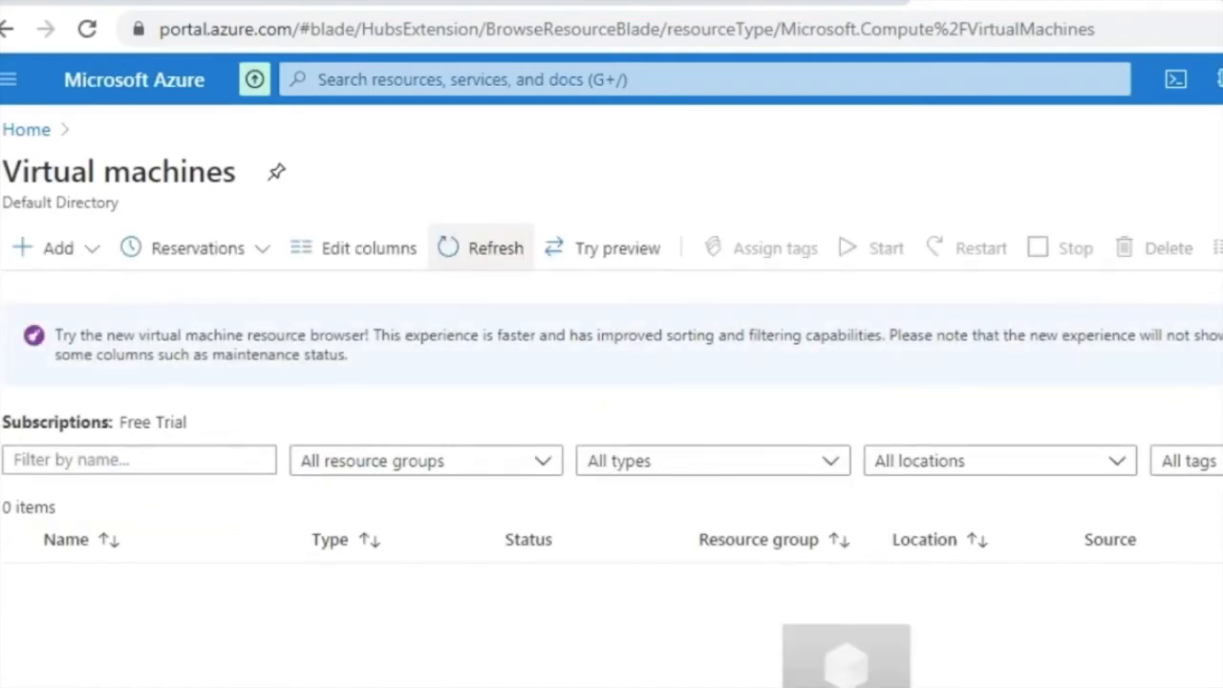
{"action": "left_click", "coordinate": [499, 254]}
{"action": "left_click", "coordinate": [503, 259]}
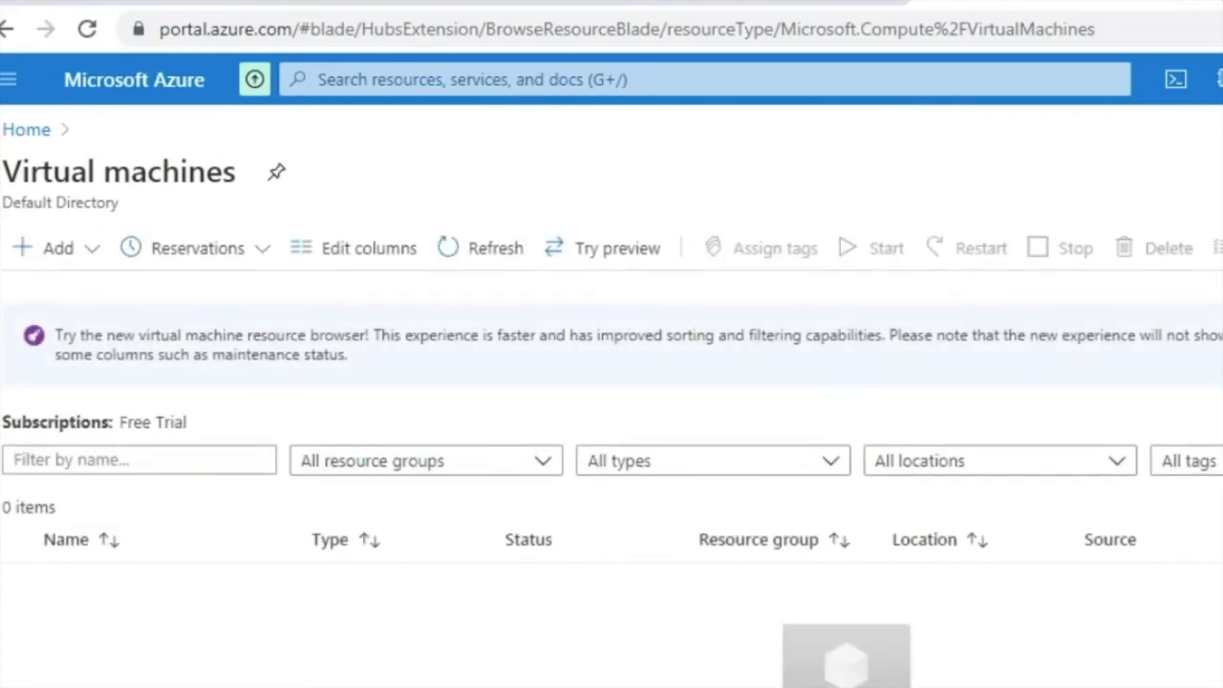
Check the deployment progress in the notifications, close them and keep refreshing the virtual machines list
{"action": "left_click", "coordinate": [1222, 79]}
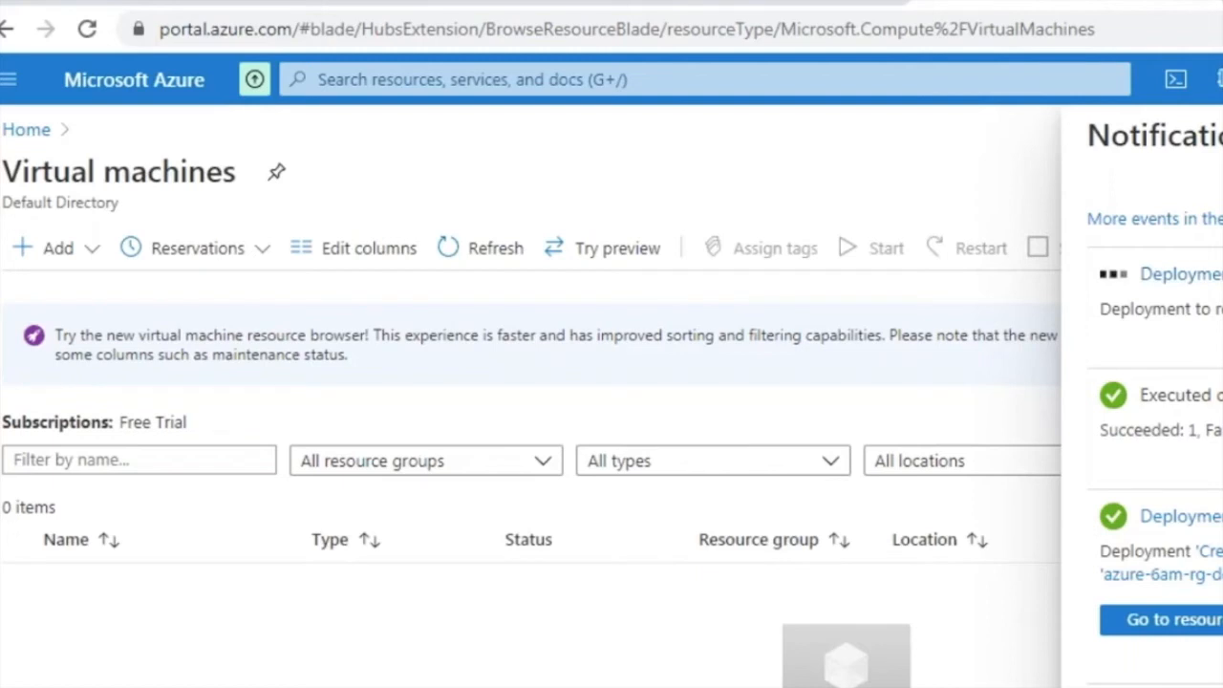
{"action": "left_click", "coordinate": [1222, 135]}
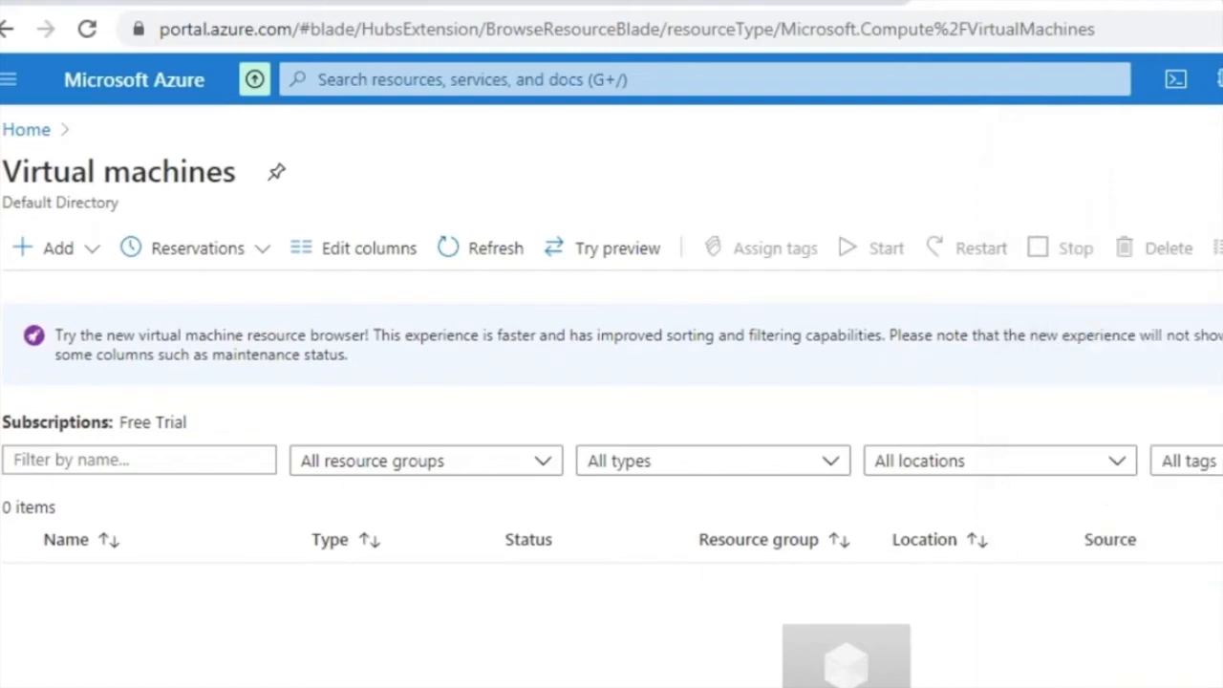
{"action": "left_click", "coordinate": [442, 252]}
{"action": "left_click", "coordinate": [466, 249]}
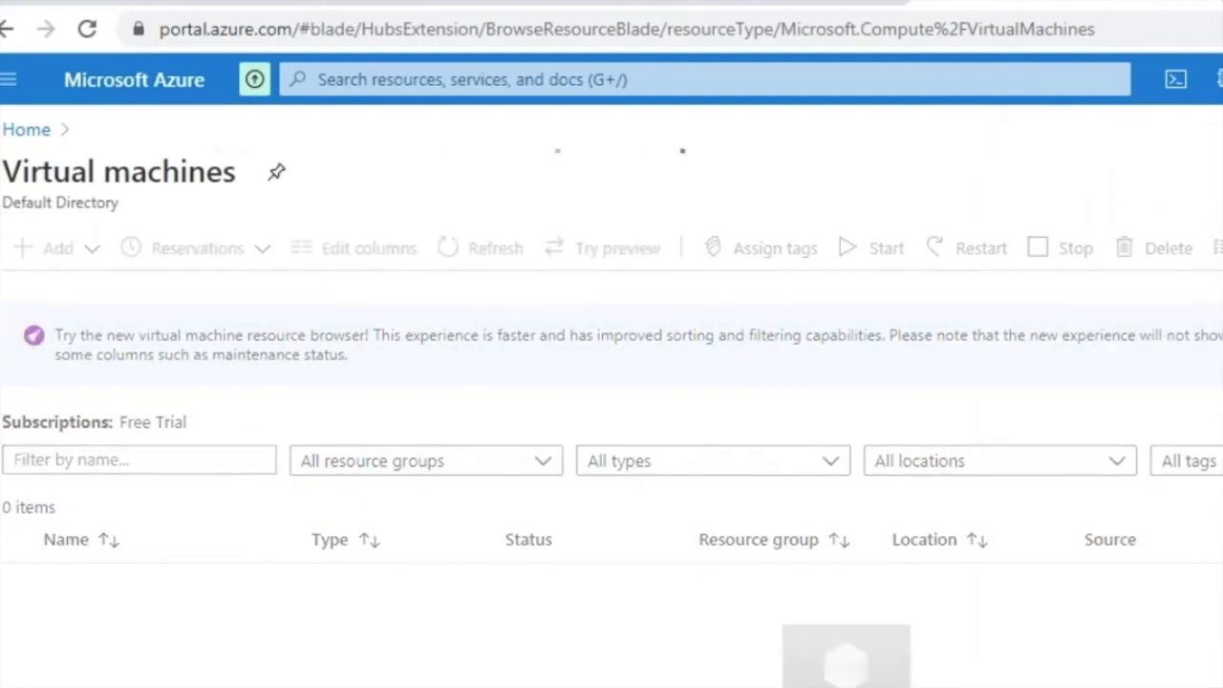
{"action": "left_click", "coordinate": [468, 256]}
{"action": "left_click", "coordinate": [466, 256]}
{"action": "left_click", "coordinate": [486, 254]}
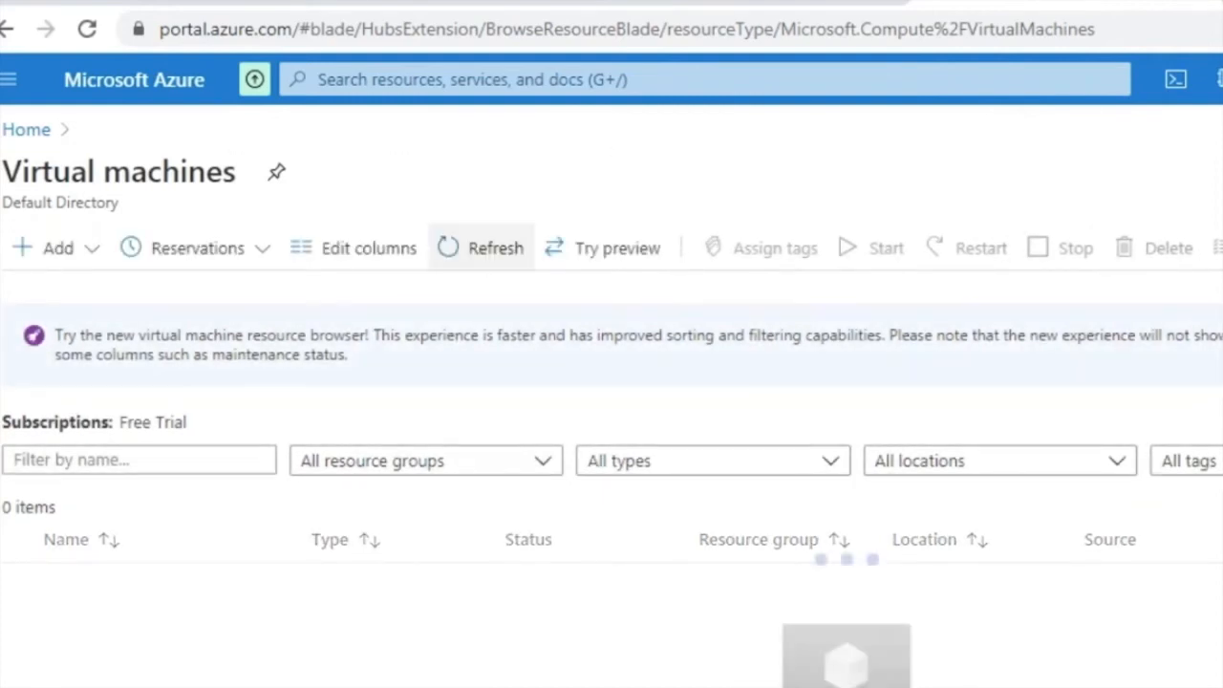
{"action": "left_click", "coordinate": [488, 254]}
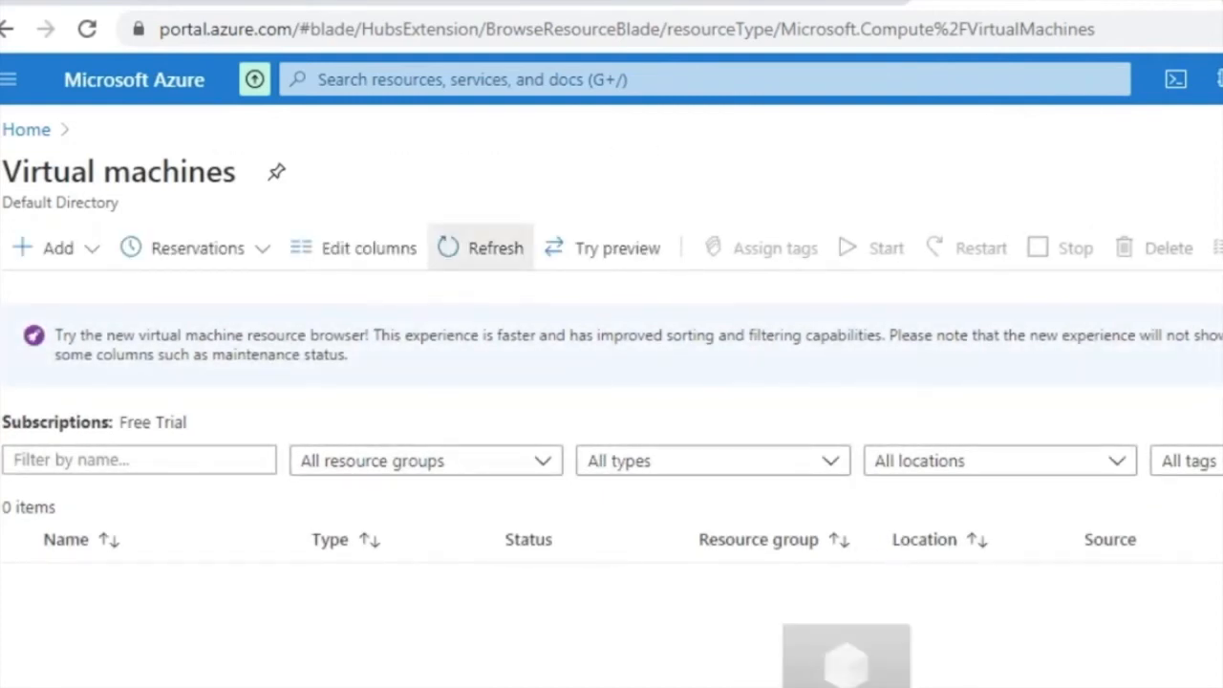
{"action": "left_click", "coordinate": [486, 252]}
{"action": "left_click", "coordinate": [486, 252]}
{"action": "left_click", "coordinate": [486, 254]}
{"action": "left_click", "coordinate": [478, 262]}
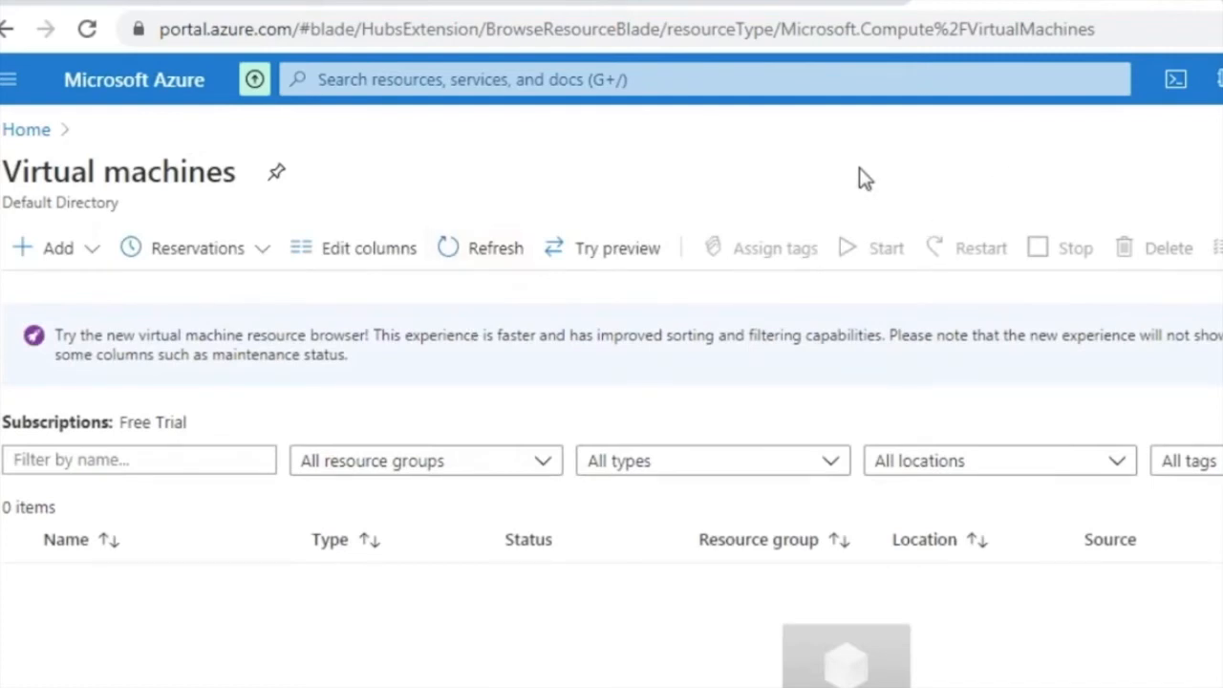
{"action": "left_click", "coordinate": [457, 251]}
{"action": "left_click", "coordinate": [459, 251]}
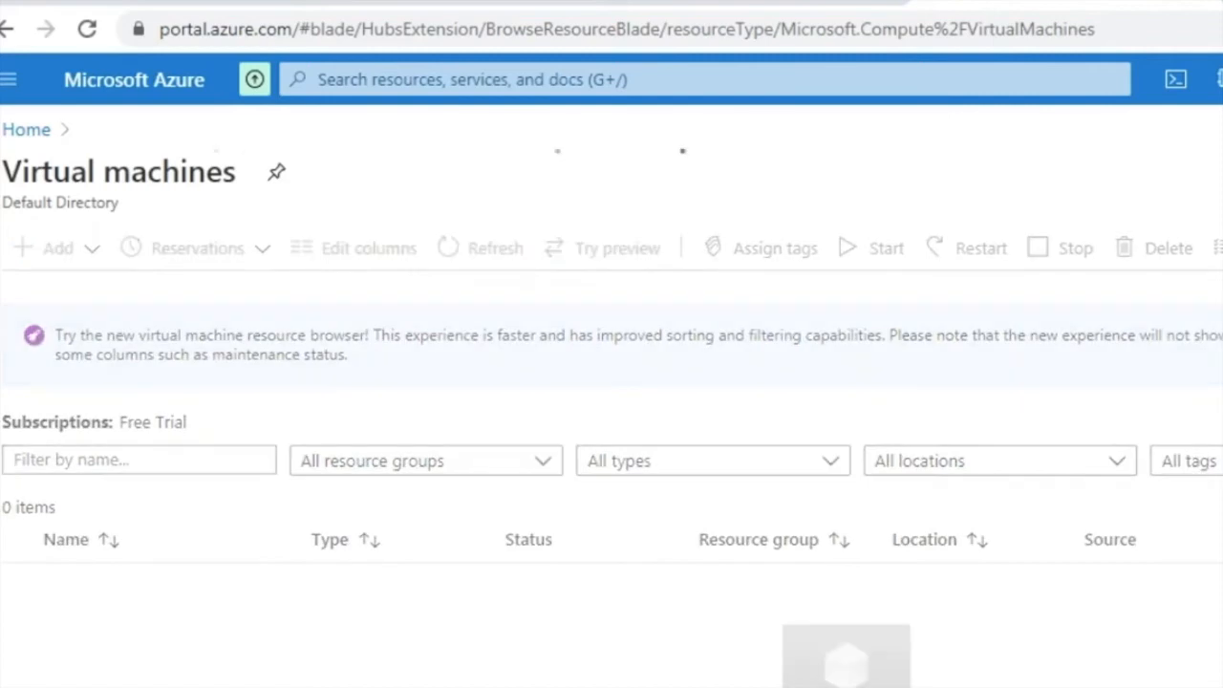
Reopen the virtual machines list and refresh it repeatedly to look for the new server
{"action": "left_click", "coordinate": [10, 80]}
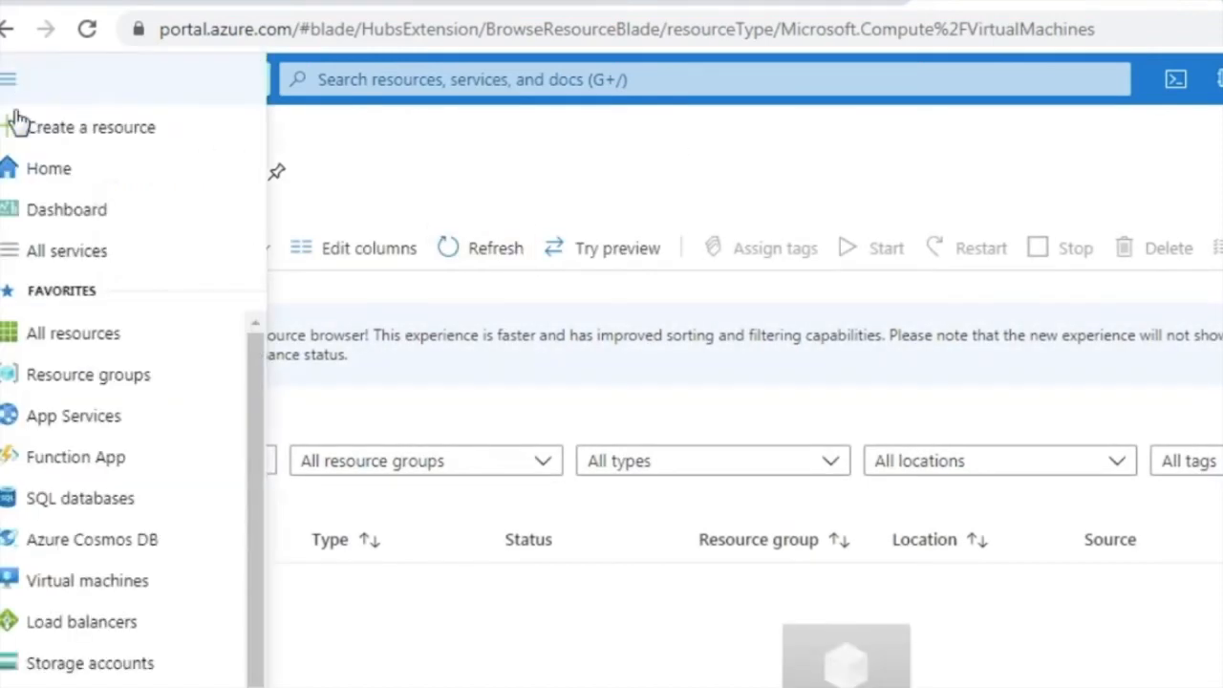
{"action": "left_click", "coordinate": [136, 576]}
{"action": "left_click", "coordinate": [469, 247]}
{"action": "left_click", "coordinate": [481, 250]}
{"action": "left_click", "coordinate": [486, 255]}
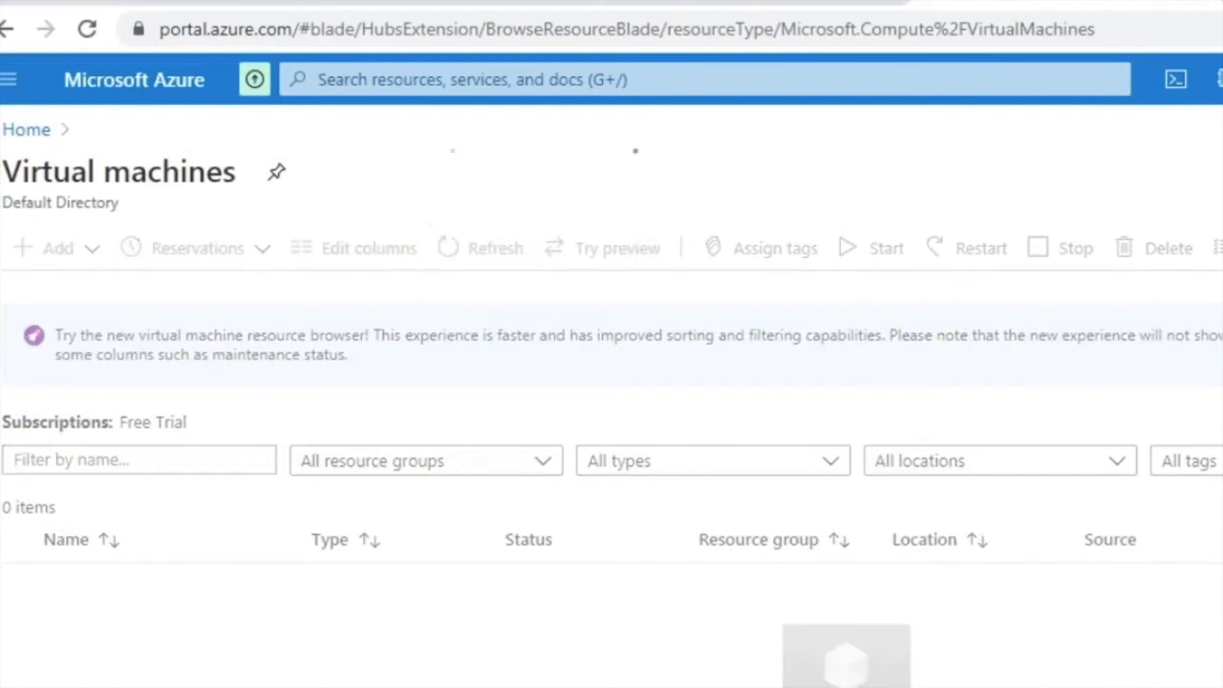
{"action": "left_click", "coordinate": [483, 249]}
{"action": "left_click", "coordinate": [483, 249]}
{"action": "left_click", "coordinate": [483, 248]}
{"action": "left_click", "coordinate": [482, 249]}
{"action": "left_click", "coordinate": [482, 249]}
{"action": "left_click", "coordinate": [482, 249]}
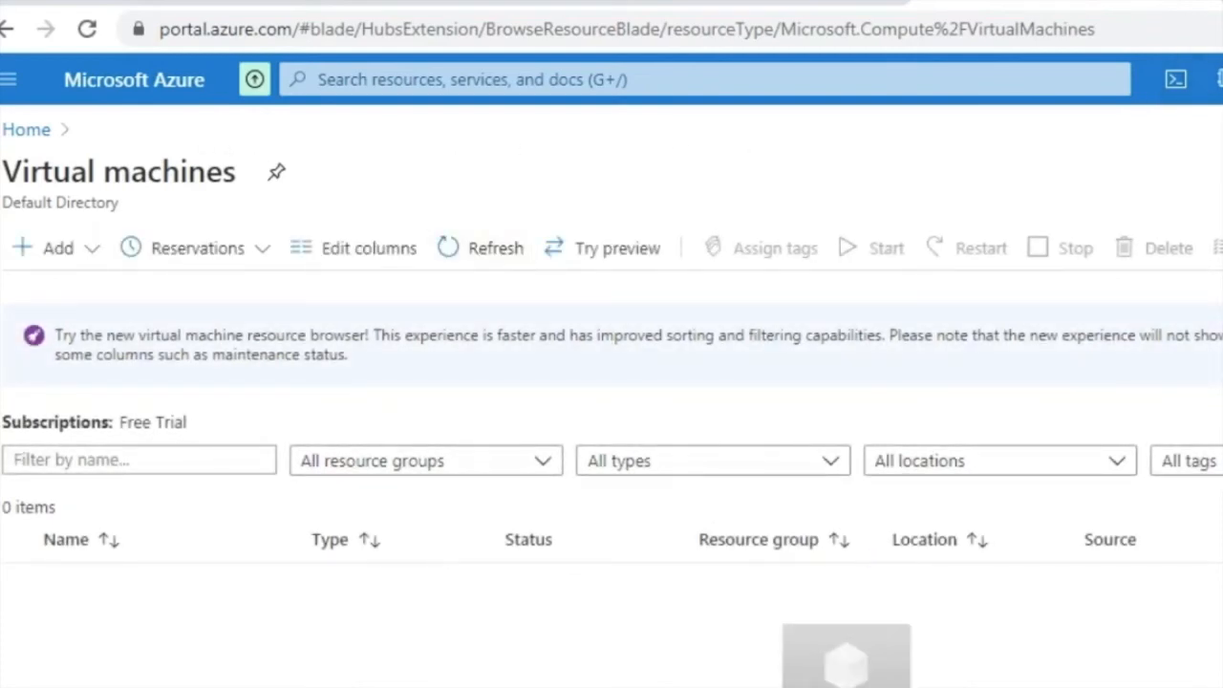
Review the running deployment in the notifications again, close them and refresh the virtual machines list
{"action": "left_click", "coordinate": [1222, 79]}
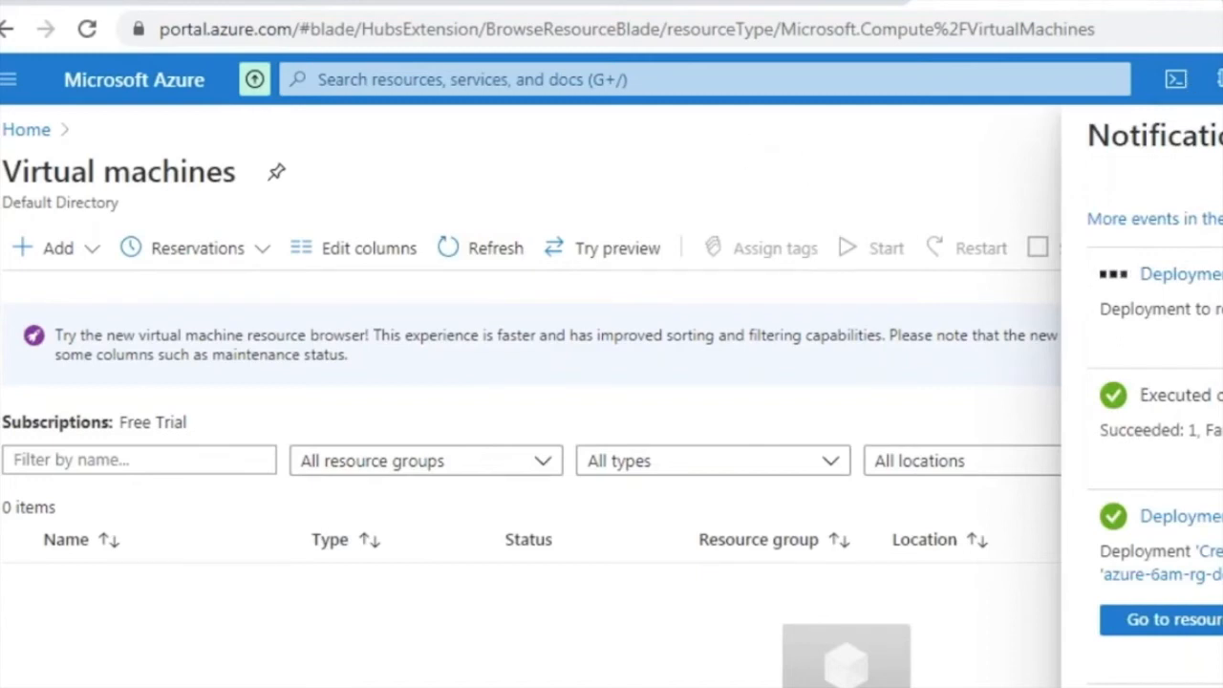
{"action": "left_click", "coordinate": [1222, 135]}
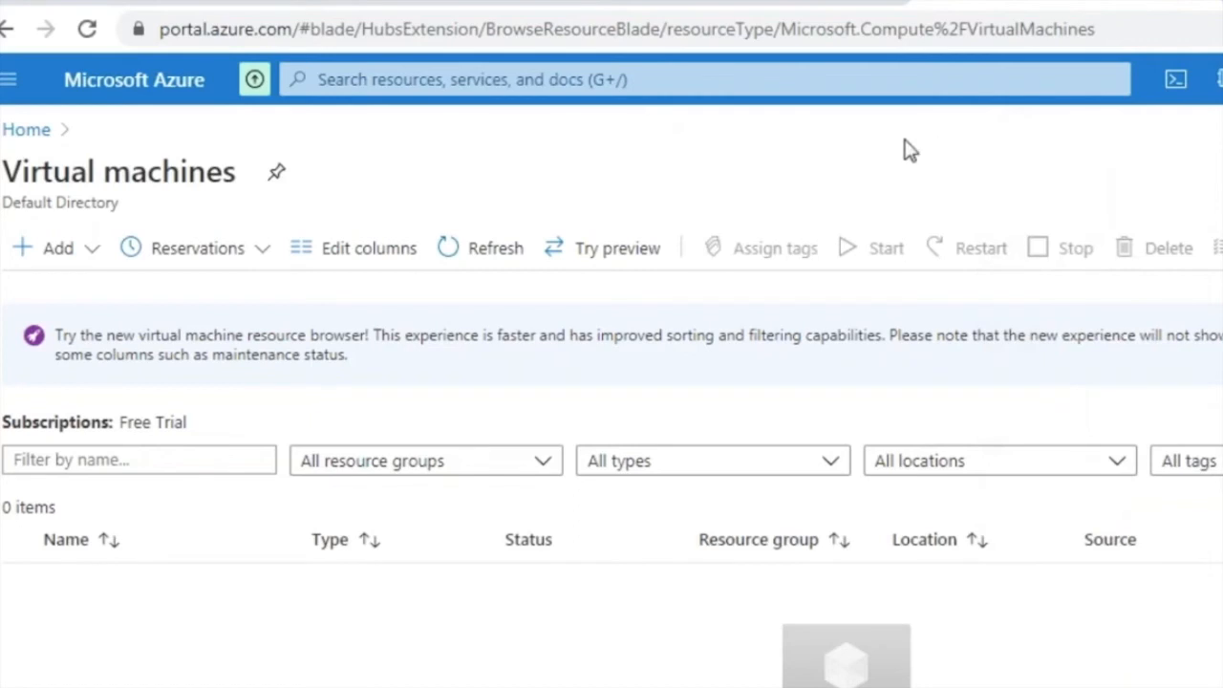
{"action": "left_click", "coordinate": [484, 251]}
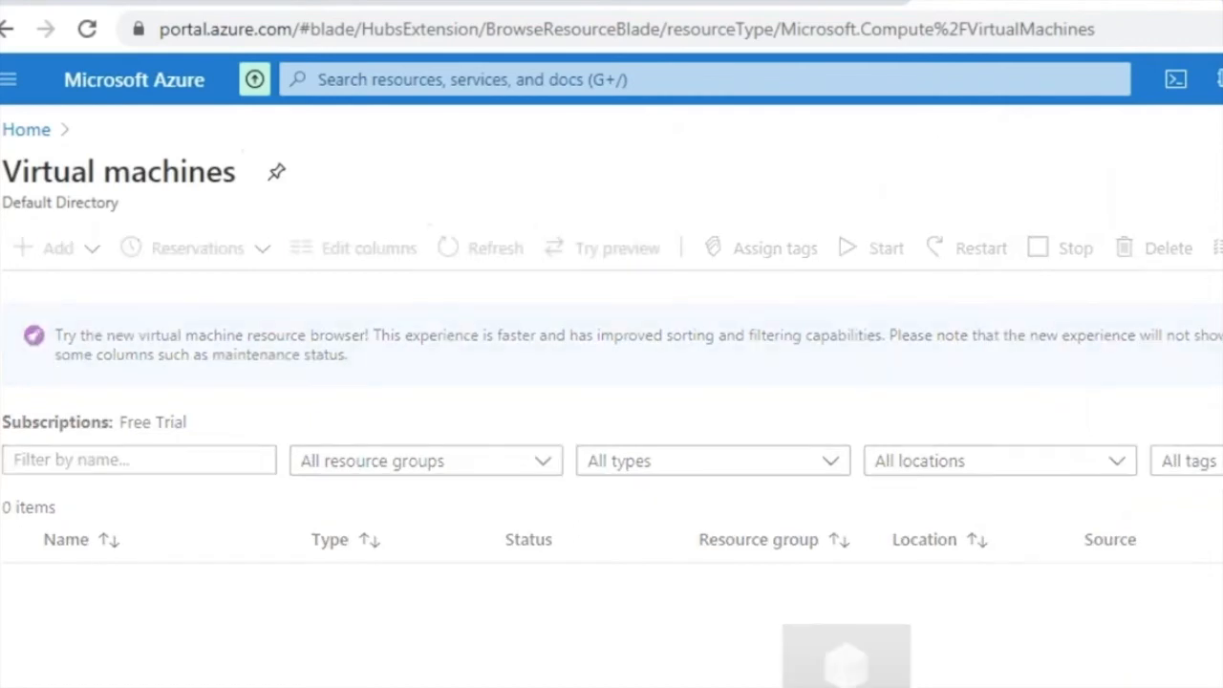
{"action": "left_click", "coordinate": [484, 248]}
{"action": "left_click", "coordinate": [484, 249]}
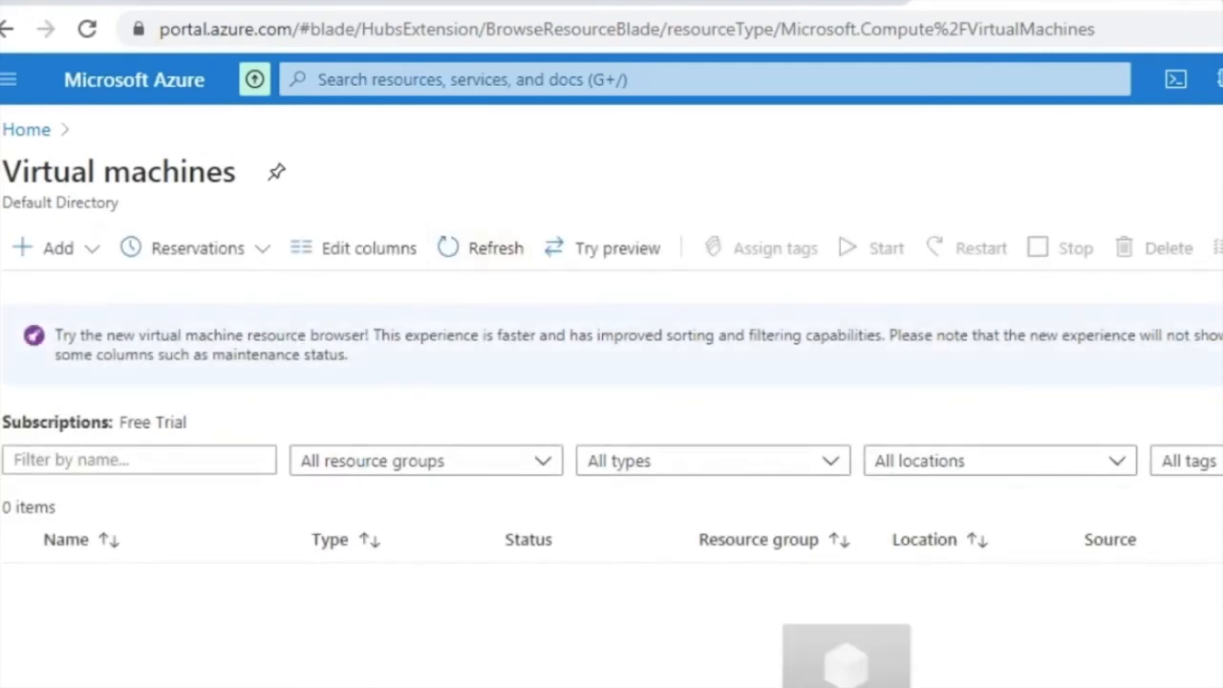
Recheck the deployment notification, refresh the virtual machines list and reload the whole portal page
{"action": "left_click", "coordinate": [1222, 80]}
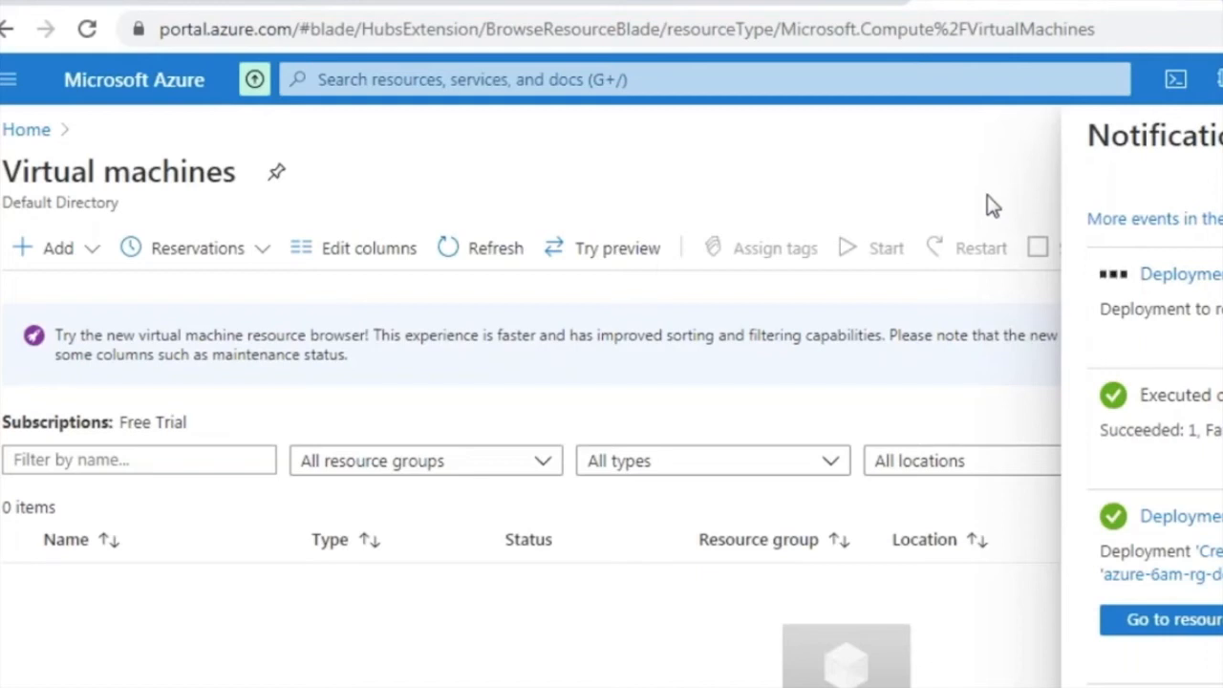
{"action": "key", "text": "Escape"}
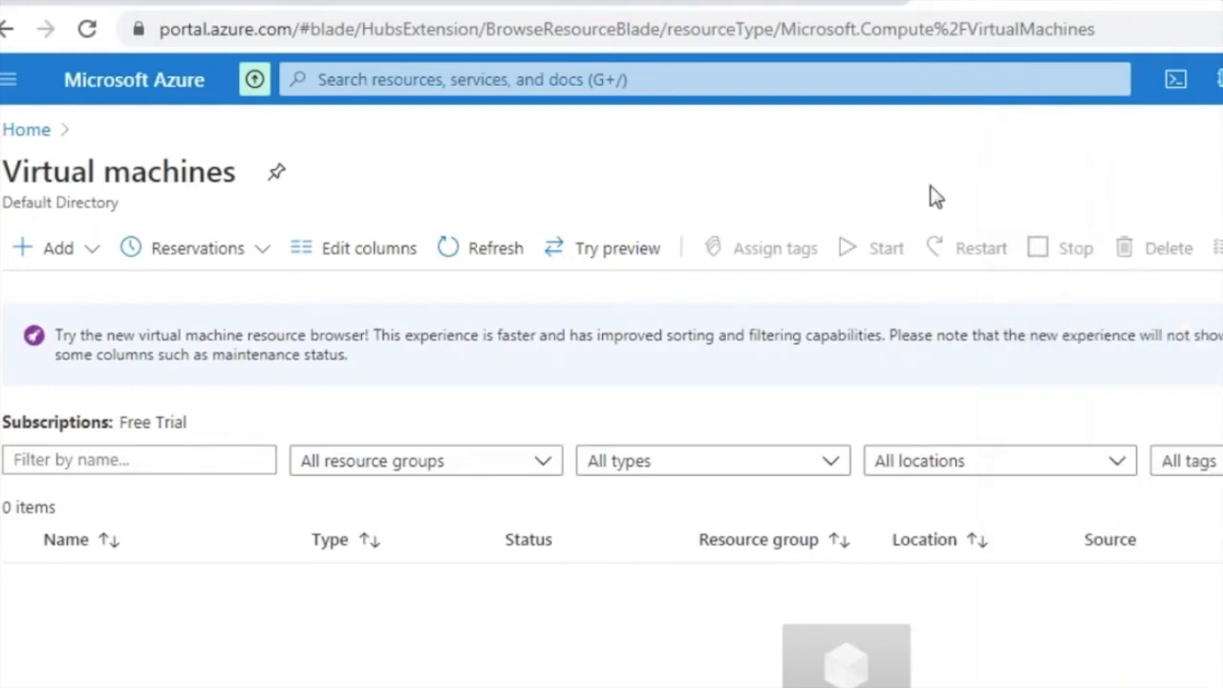
{"action": "left_click", "coordinate": [486, 250]}
{"action": "left_click", "coordinate": [482, 249]}
{"action": "key", "text": "F5"}
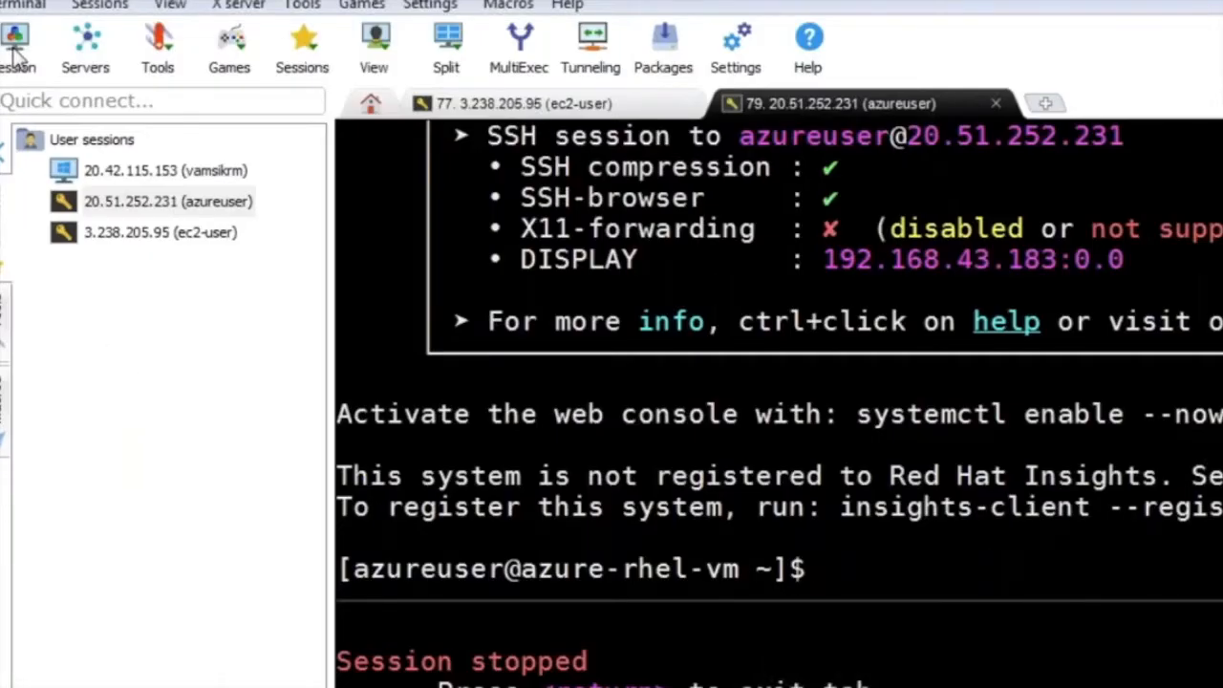
In MobaXterm, start a new SSH session to remote host 20.51.255.212 with the virtual machine's admin username specified
{"action": "left_click", "coordinate": [16, 56]}
{"action": "left_click", "coordinate": [335, 184]}
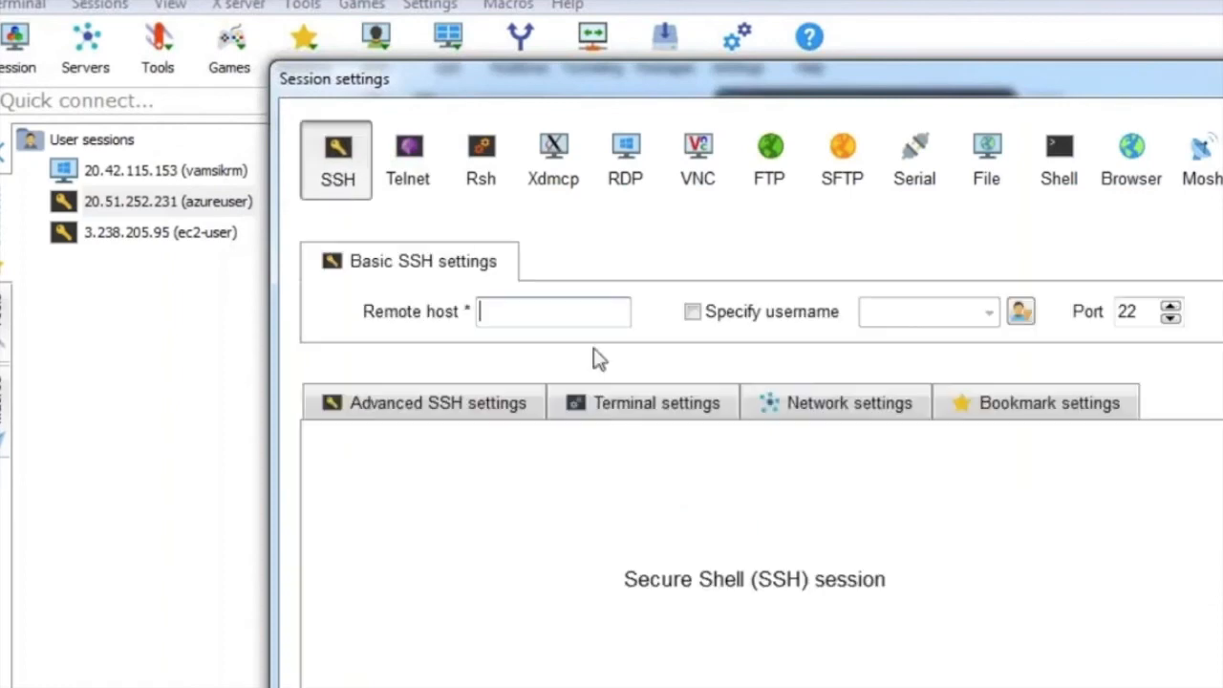
{"action": "left_click", "coordinate": [580, 322]}
{"action": "type", "text": "20.51.255.212"}
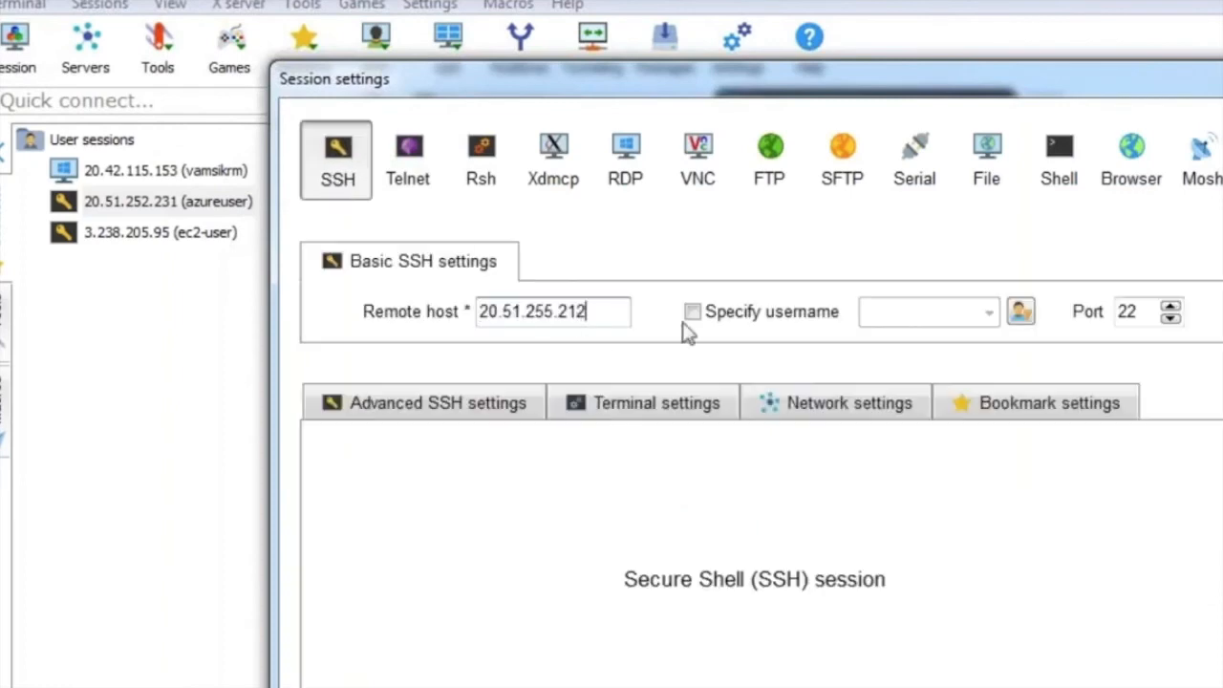
{"action": "left_click", "coordinate": [695, 317]}
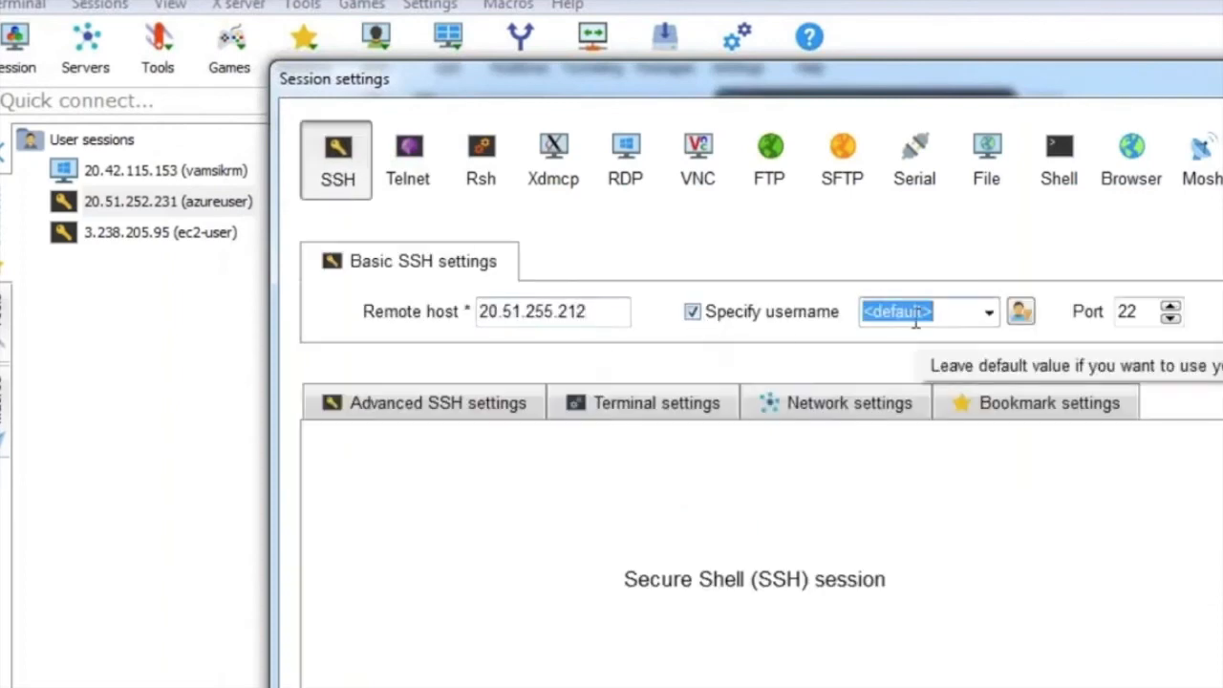
{"action": "type", "text": "vas"}
{"action": "key", "text": "BackSpace"}
{"action": "type", "text": "msikrm"}
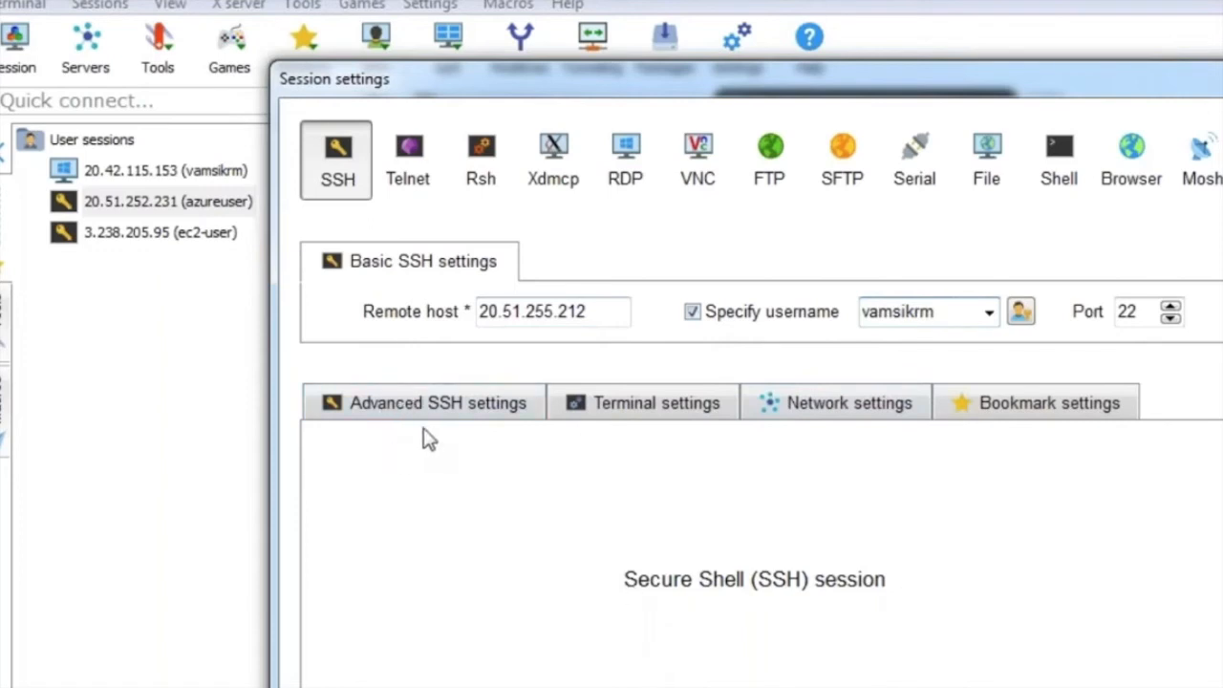
{"action": "key", "text": "Return"}
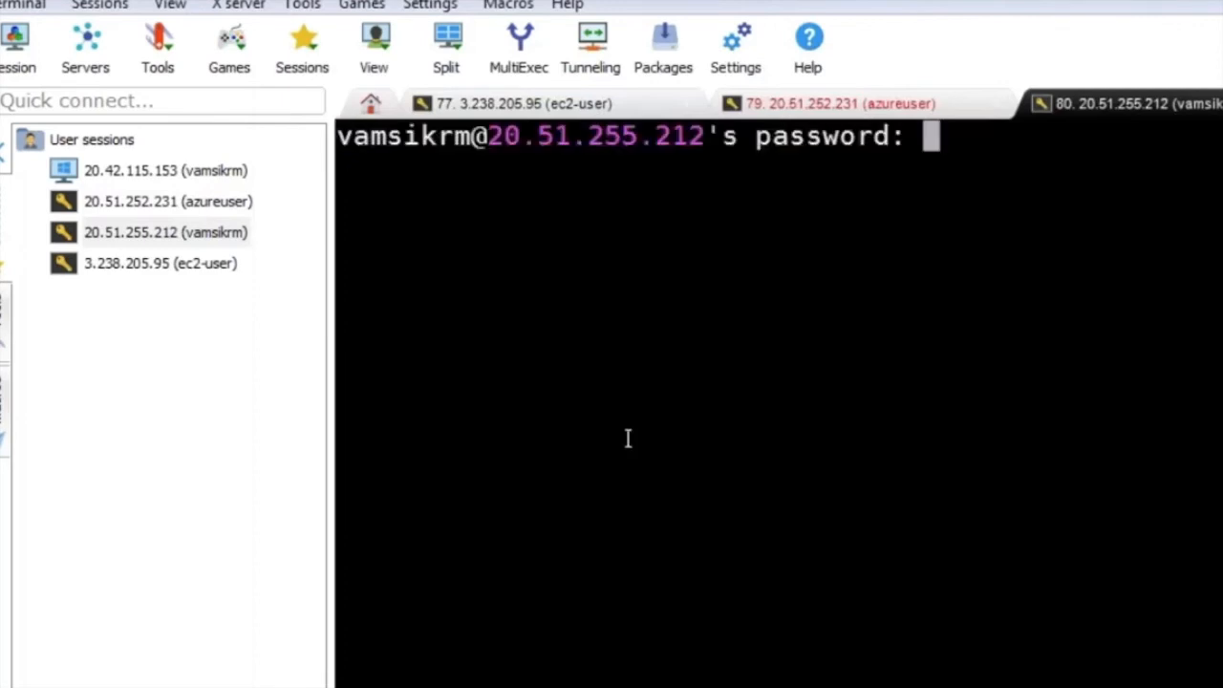
Copy the virtual machine's password from the Notepad++ notes and submit it at the SSH password prompt to log in
{"action": "key", "text": "alt+Tab"}
{"action": "right_click", "coordinate": [172, 484]}
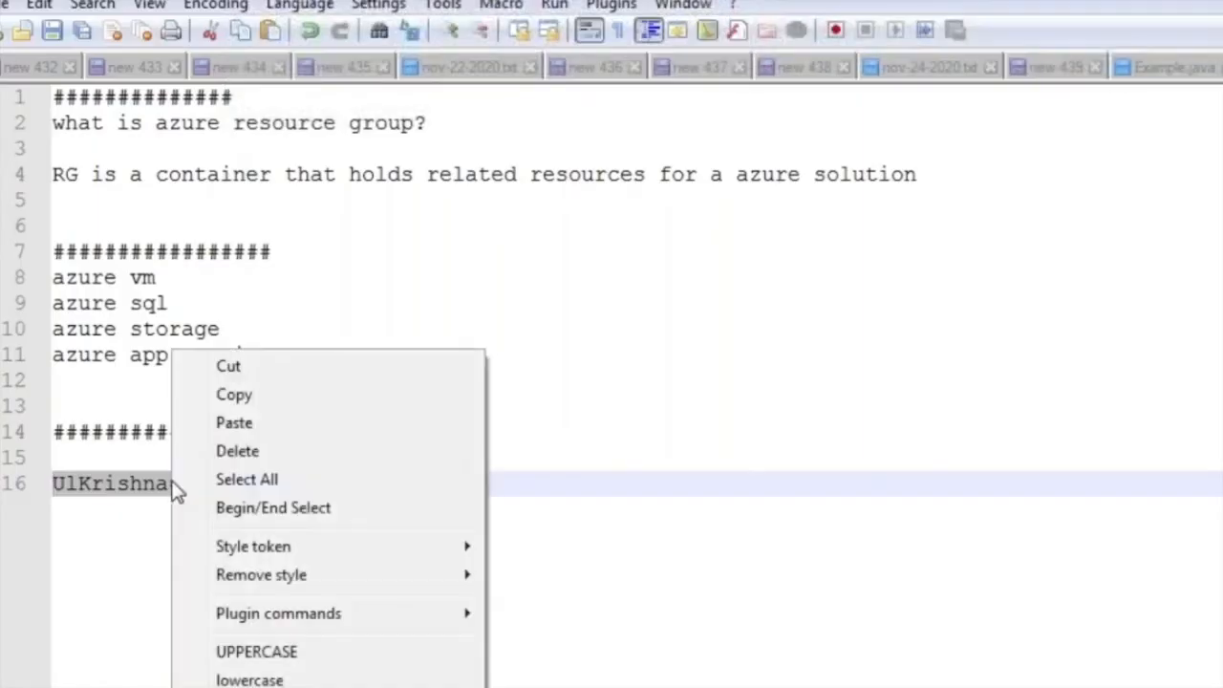
{"action": "left_click", "coordinate": [244, 398]}
{"action": "key", "text": "alt+Tab"}
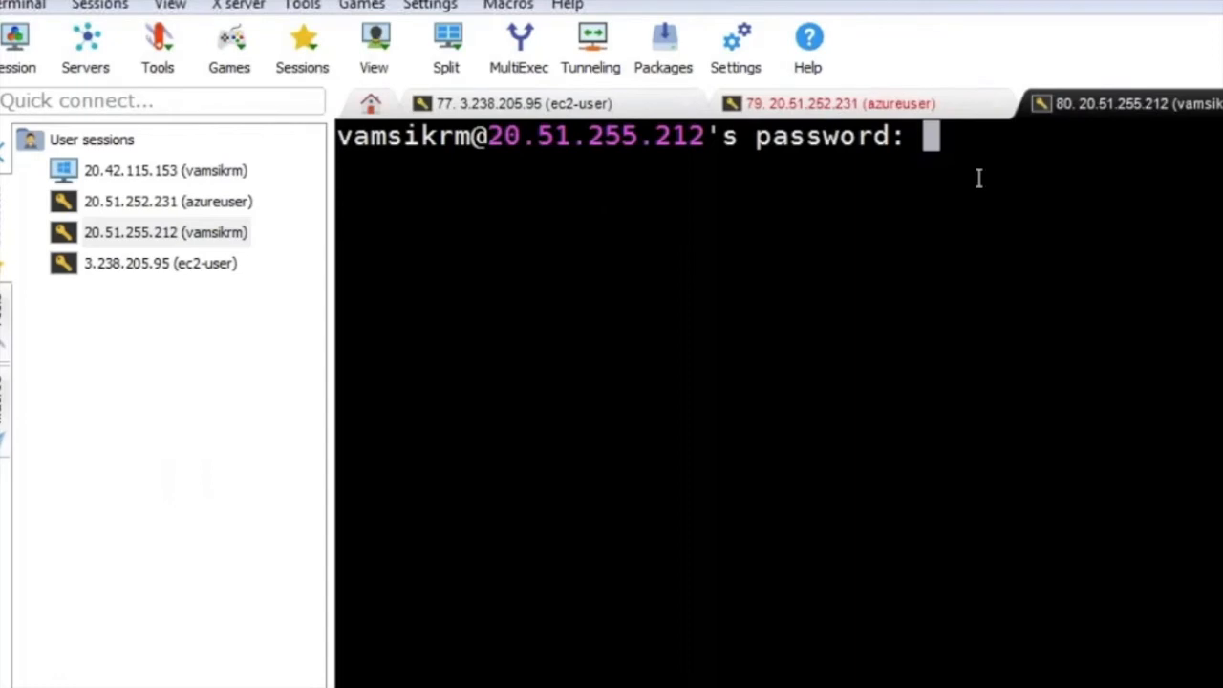
{"action": "key", "text": "Return"}
{"action": "left_click", "coordinate": [969, 443]}
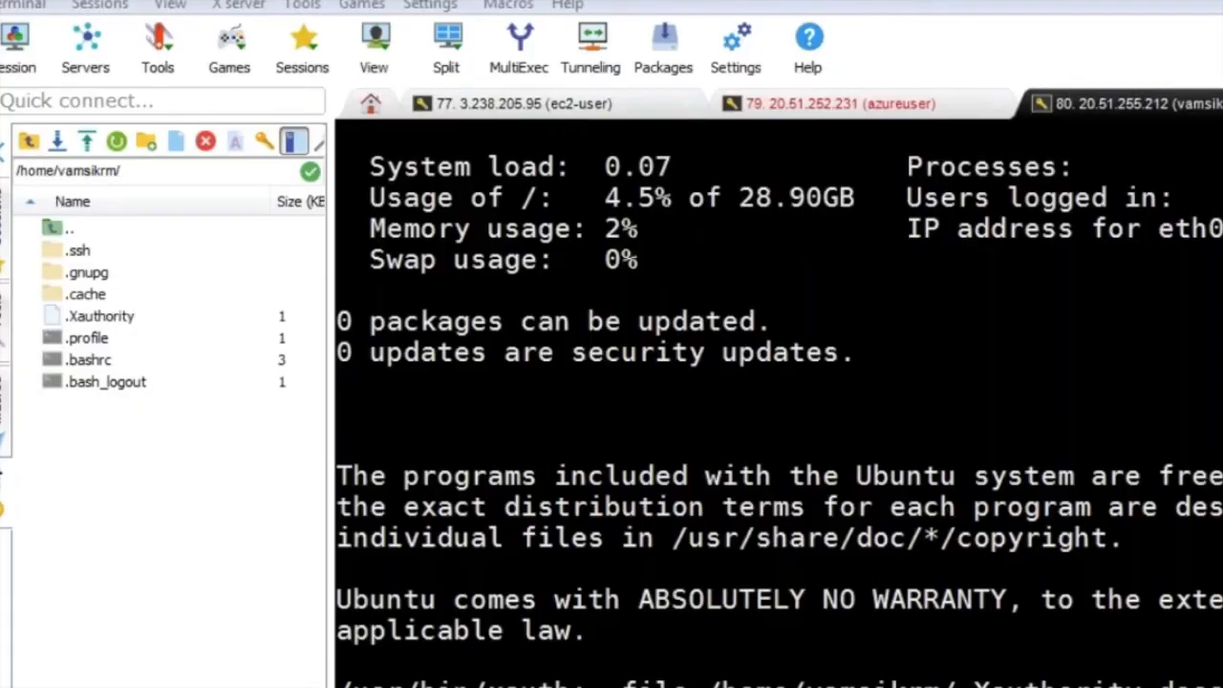
Switch to the Notepad++ notes and add "when u created a server you will have some disk" below the password line, after a blank line
{"action": "key", "text": "alt+Tab"}
{"action": "left_click", "coordinate": [398, 533]}
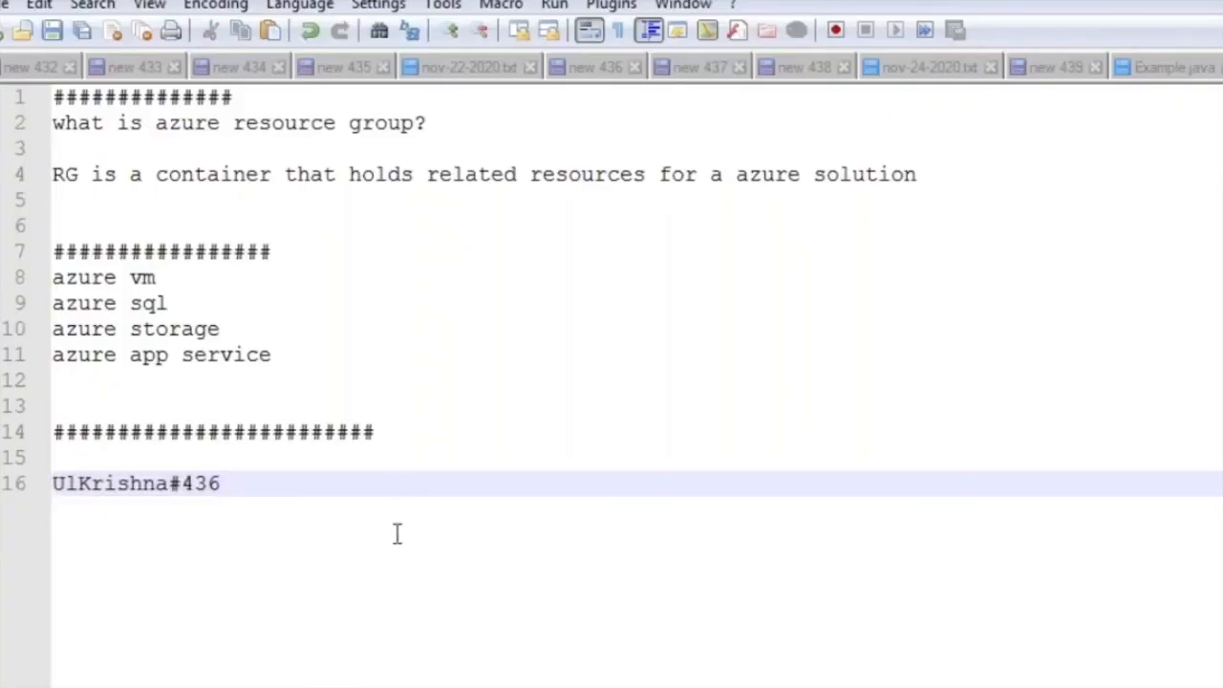
{"action": "key", "text": "Return"}
{"action": "key", "text": "Return"}
{"action": "type", "text": "when "}
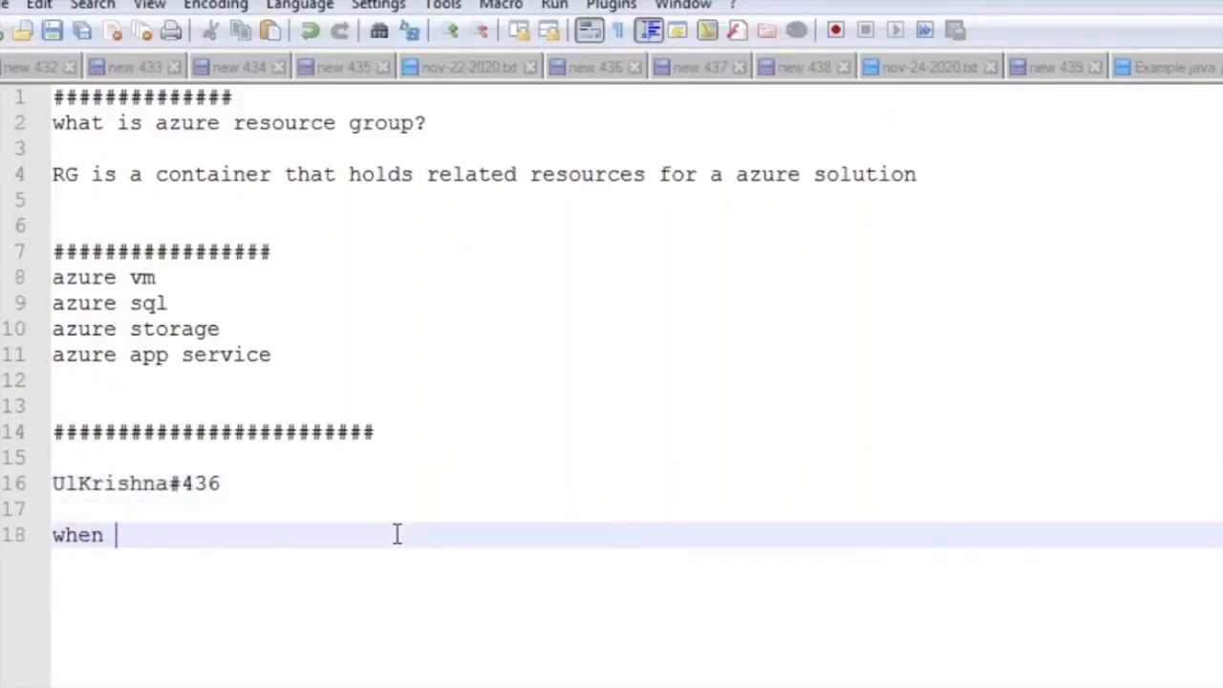
{"action": "type", "text": "u created a se"}
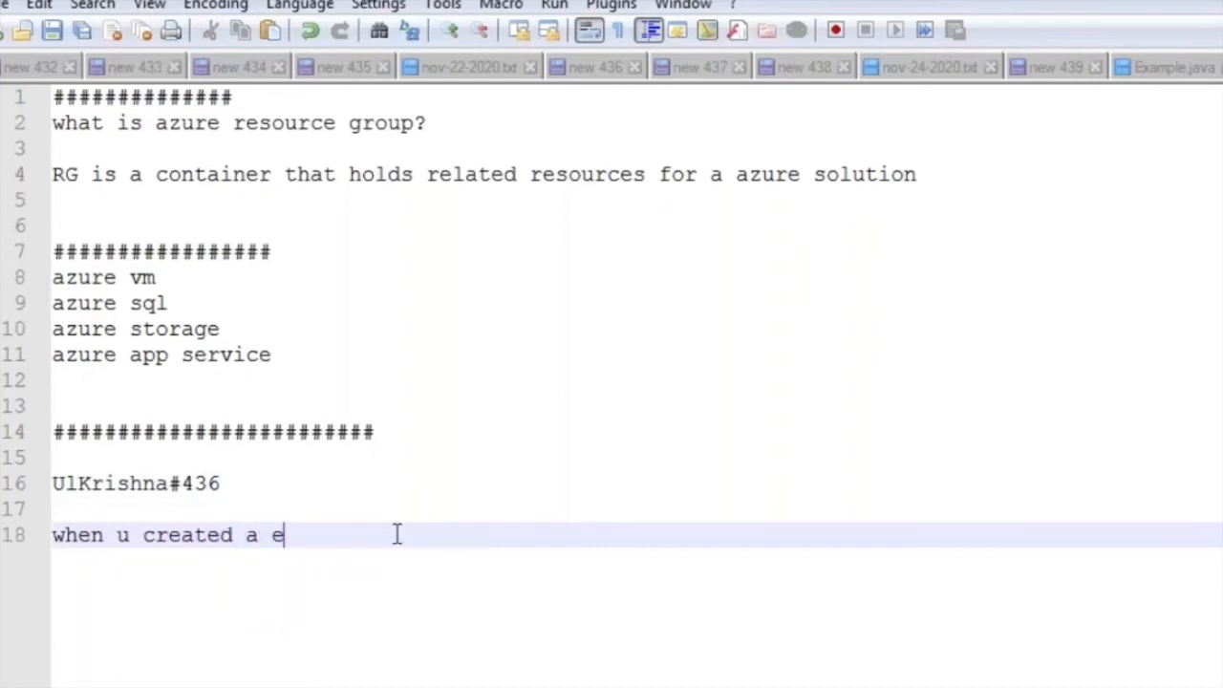
{"action": "type", "text": "rbe"}
{"action": "key", "text": "BackSpace"}
{"action": "key", "text": "BackSpace"}
{"action": "type", "text": "ver you wi"}
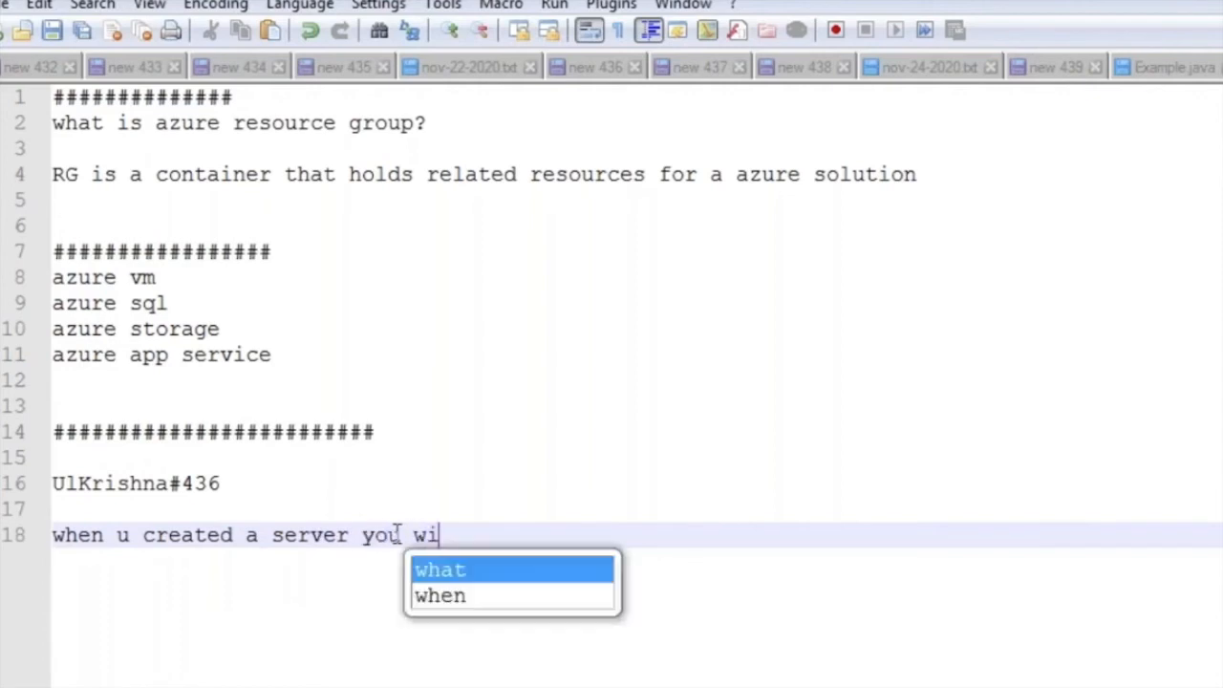
{"action": "type", "text": "ll have some disk?"}
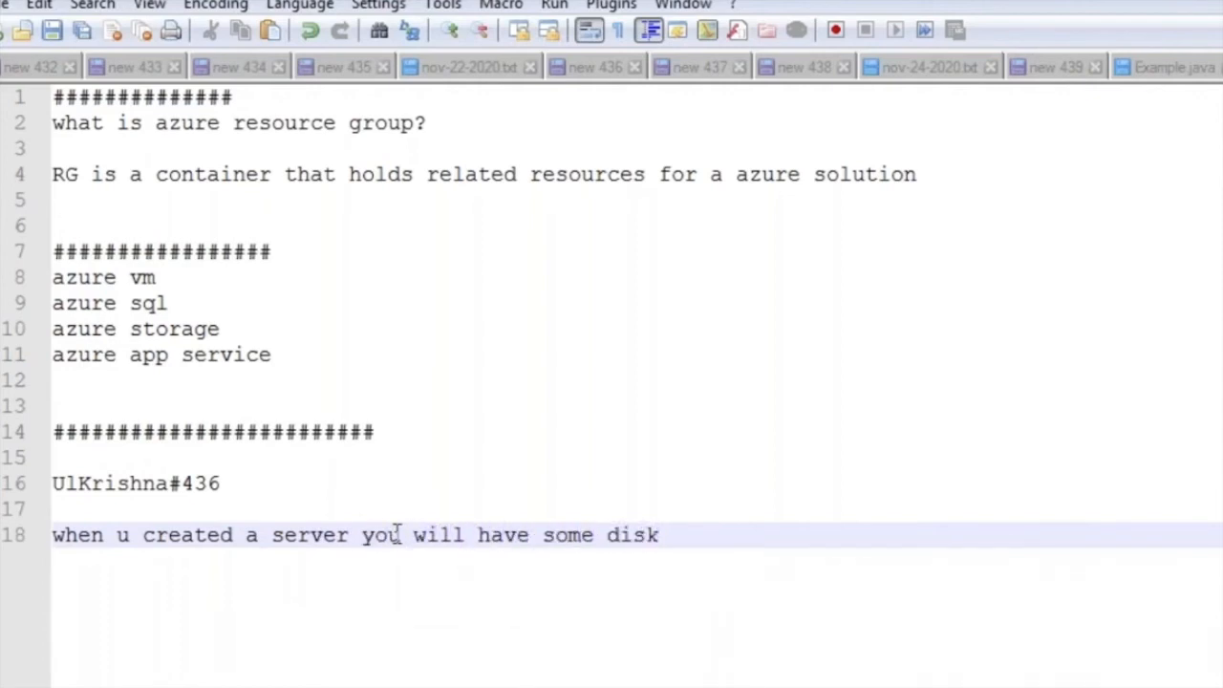
Turn the disk note into a question and add "what if the disk is full.how to increase space for server?" below it, followed by blank lines
{"action": "key", "text": "Return"}
{"action": "key", "text": "Return"}
{"action": "type", "text": "wh"}
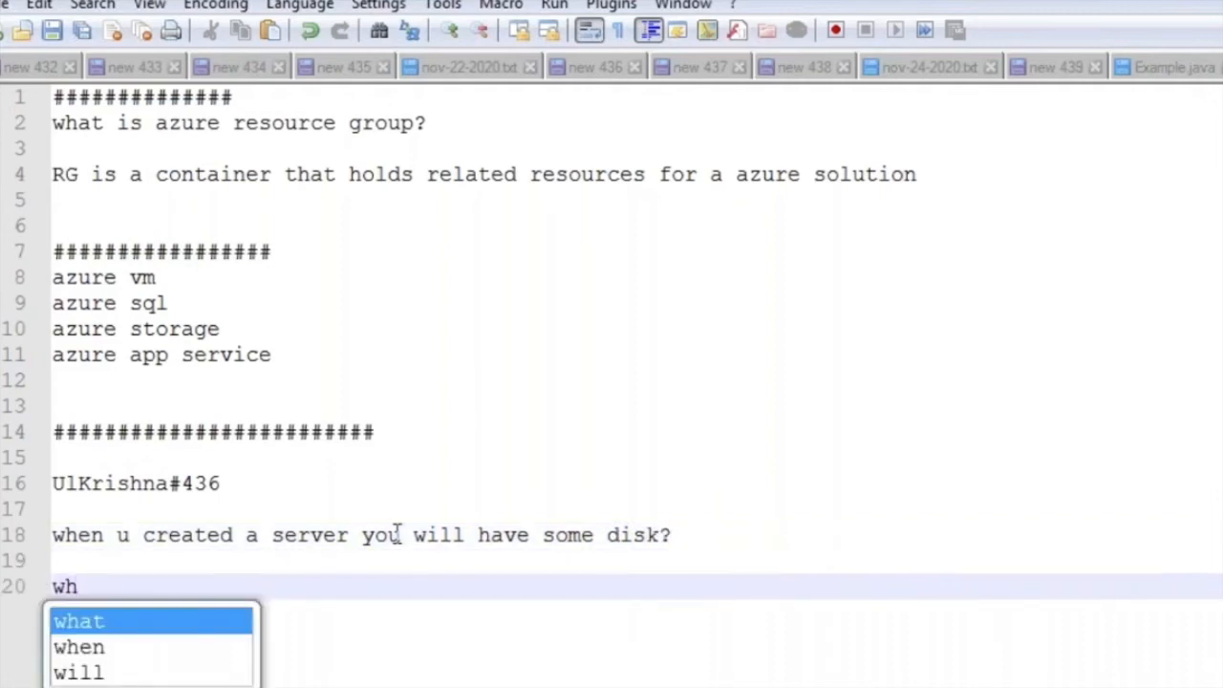
{"action": "type", "text": "at if the"}
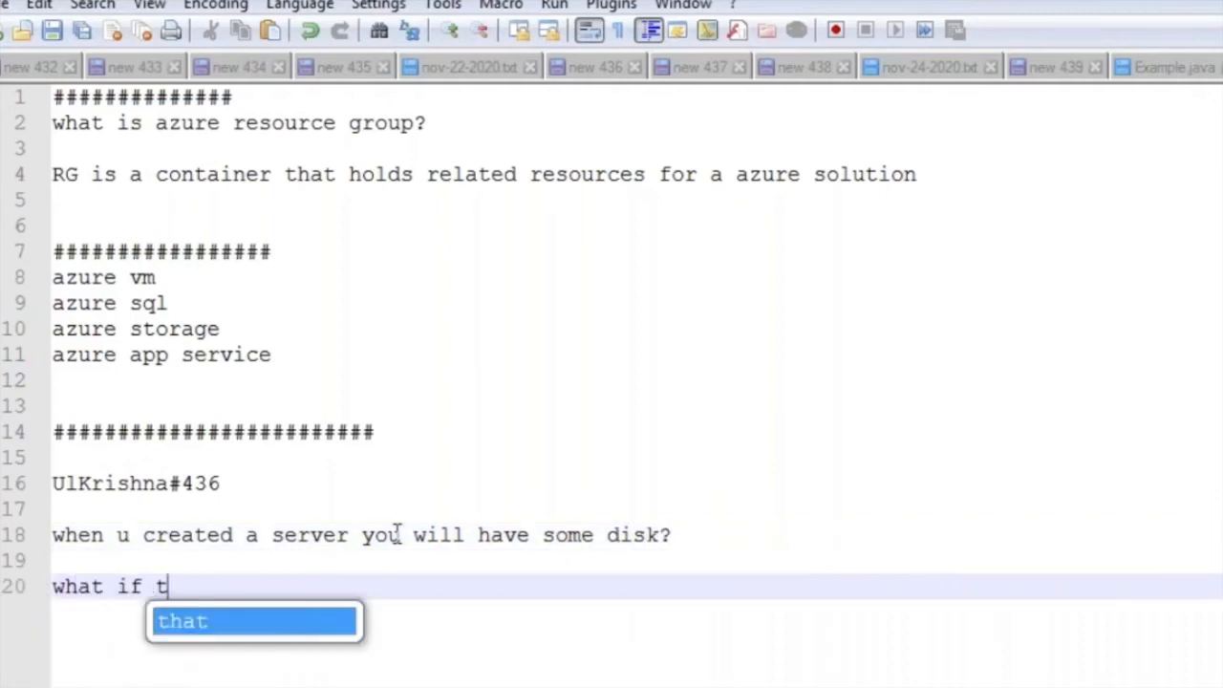
{"action": "key", "text": "BackSpace"}
{"action": "type", "text": "he disk"}
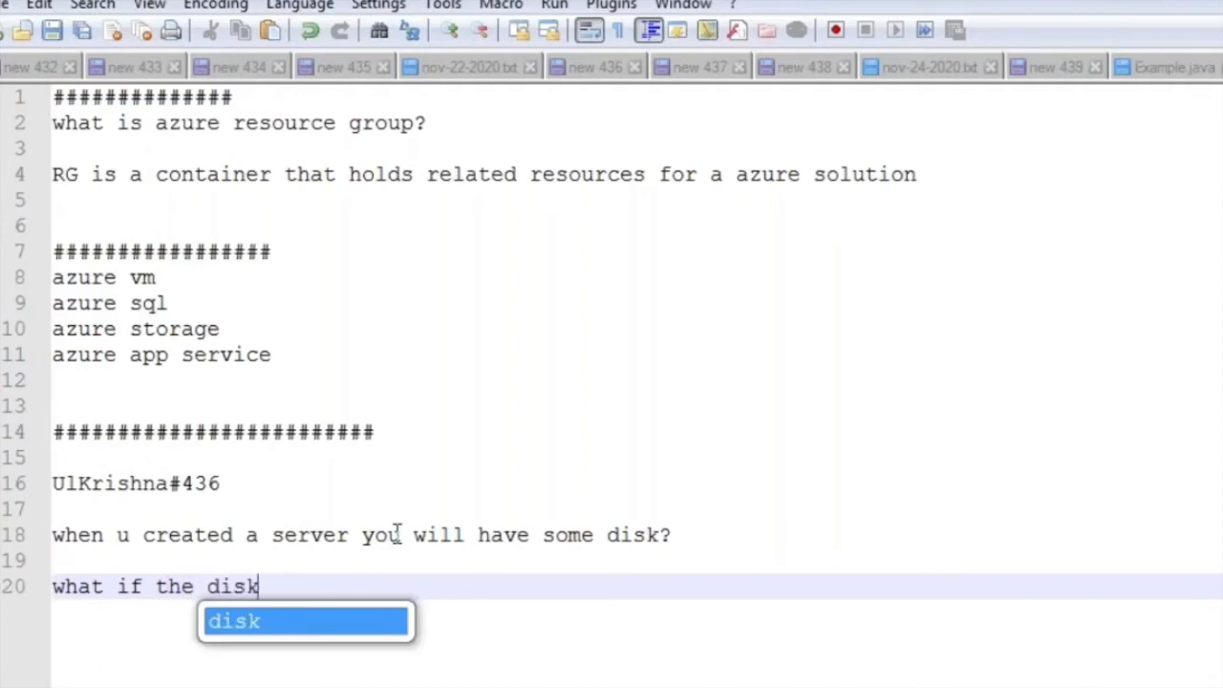
{"action": "type", "text": " is full"}
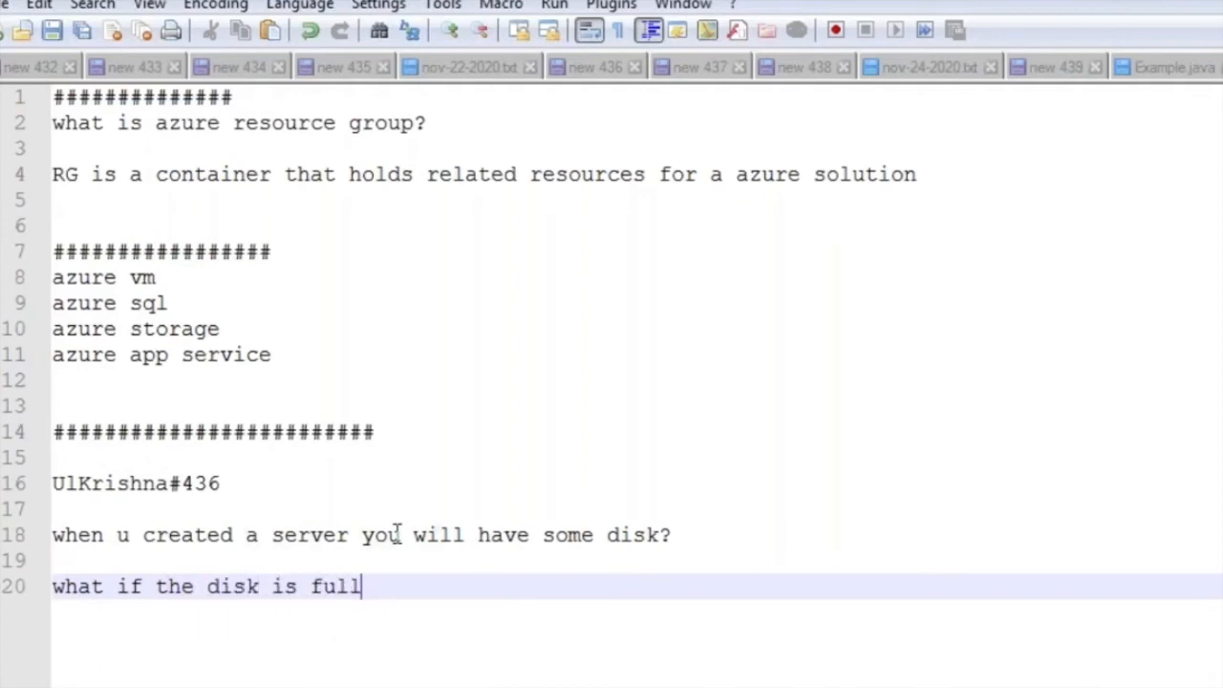
{"action": "type", "text": ".how to"}
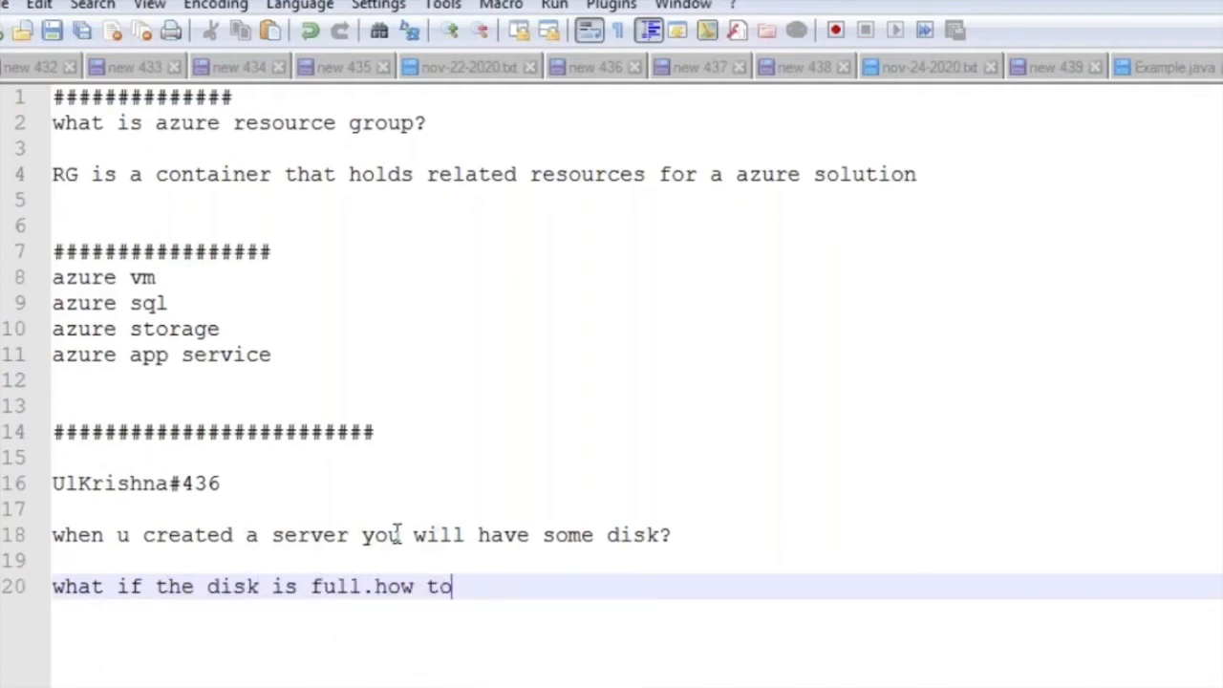
{"action": "type", "text": " increase"}
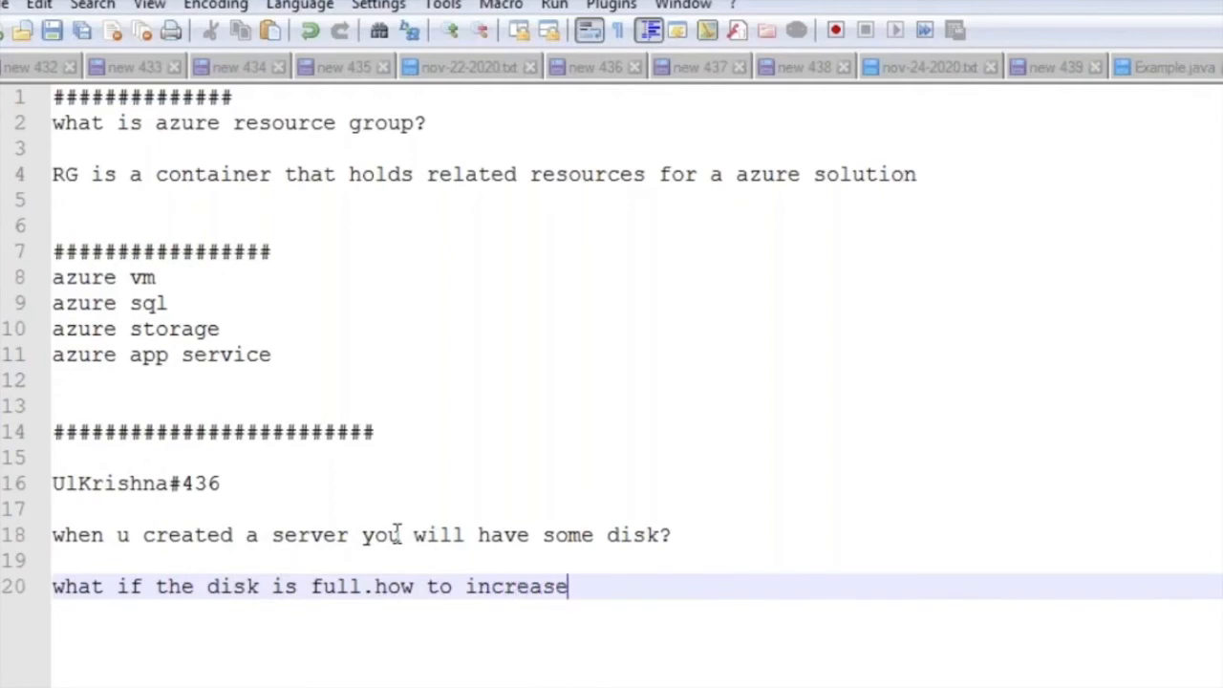
{"action": "type", "text": " space for se"}
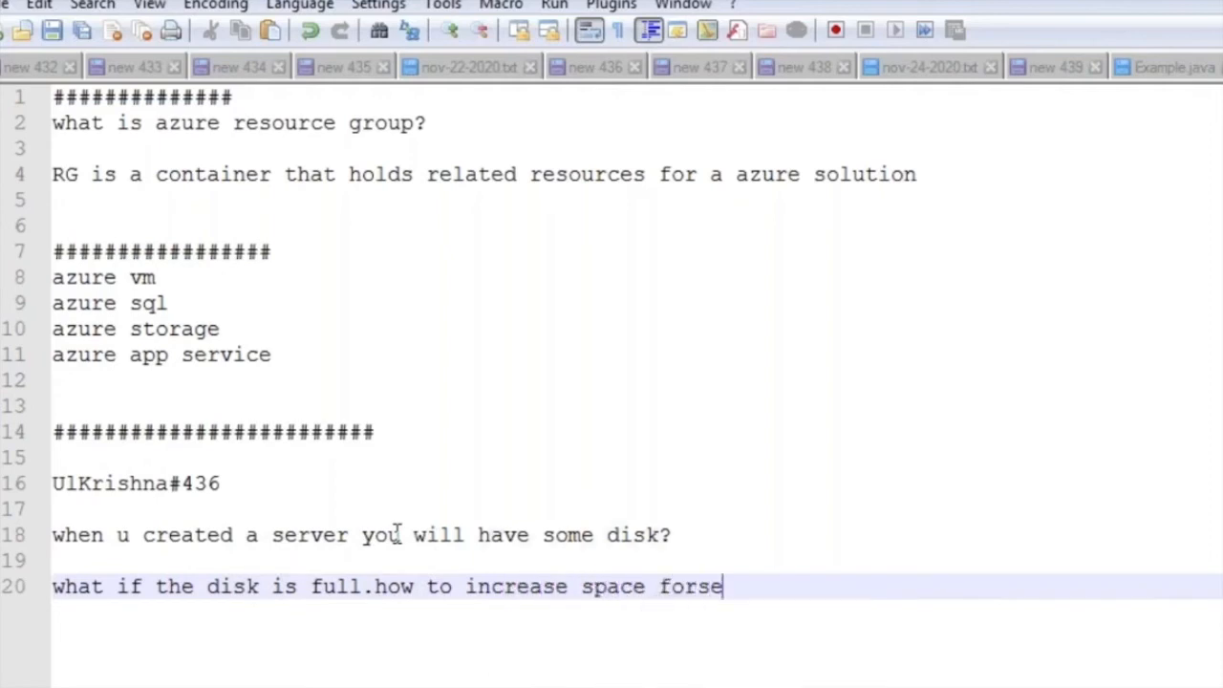
{"action": "key", "text": "BackSpace"}
{"action": "key", "text": "BackSpace"}
{"action": "type", "text": "server?"}
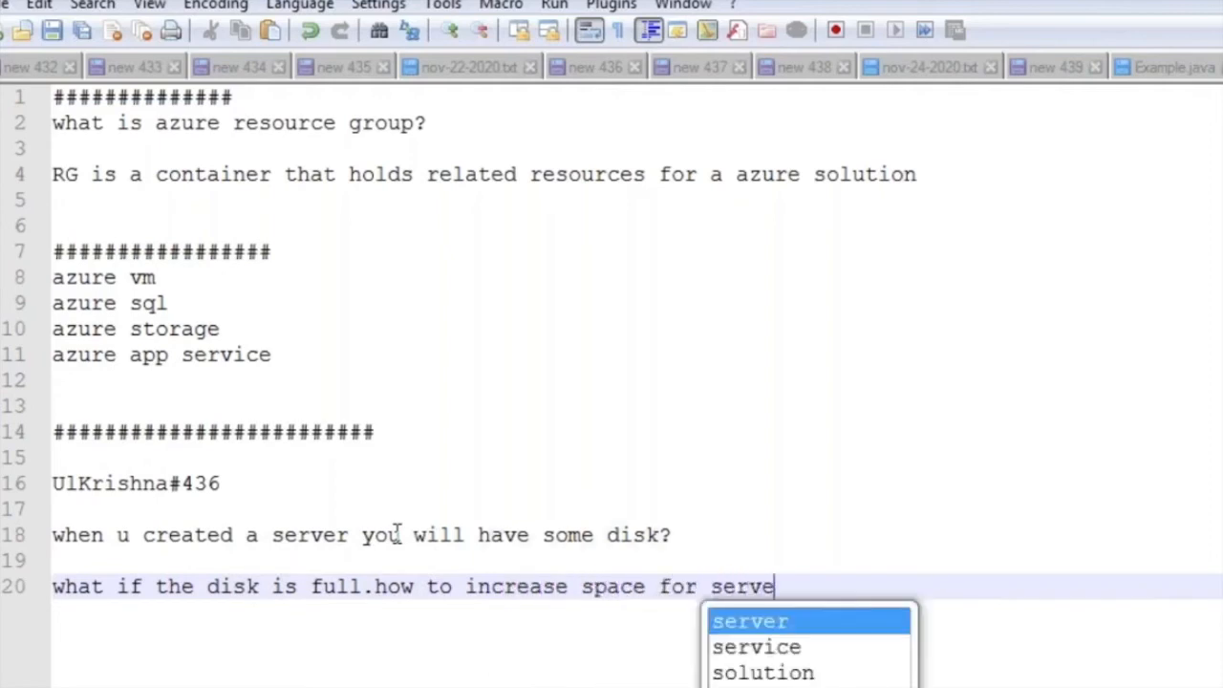
{"action": "key", "text": "Return"}
{"action": "key", "text": "Return"}
{"action": "key", "text": "Return"}
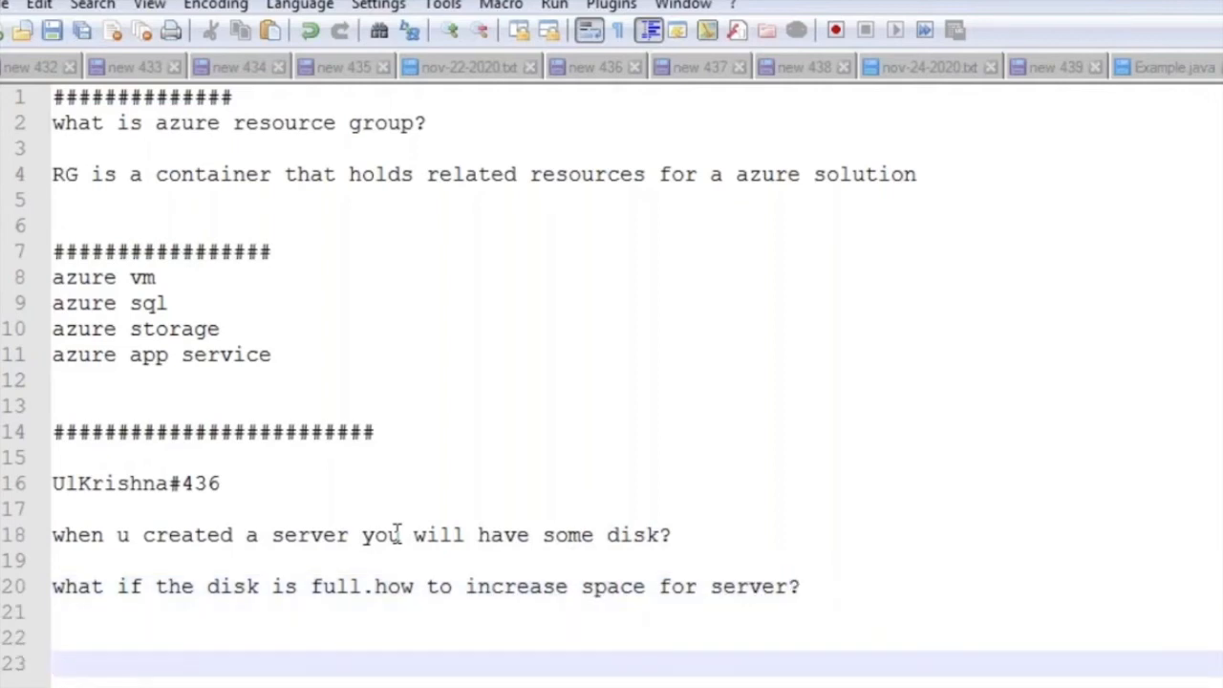
Add the line "azure vm backup" beneath the server disk space question
{"action": "type", "text": "azurre"}
{"action": "key", "text": "BackSpace"}
{"action": "key", "text": "BackSpace"}
{"action": "key", "text": "BackSpace"}
{"action": "type", "text": "e vm "}
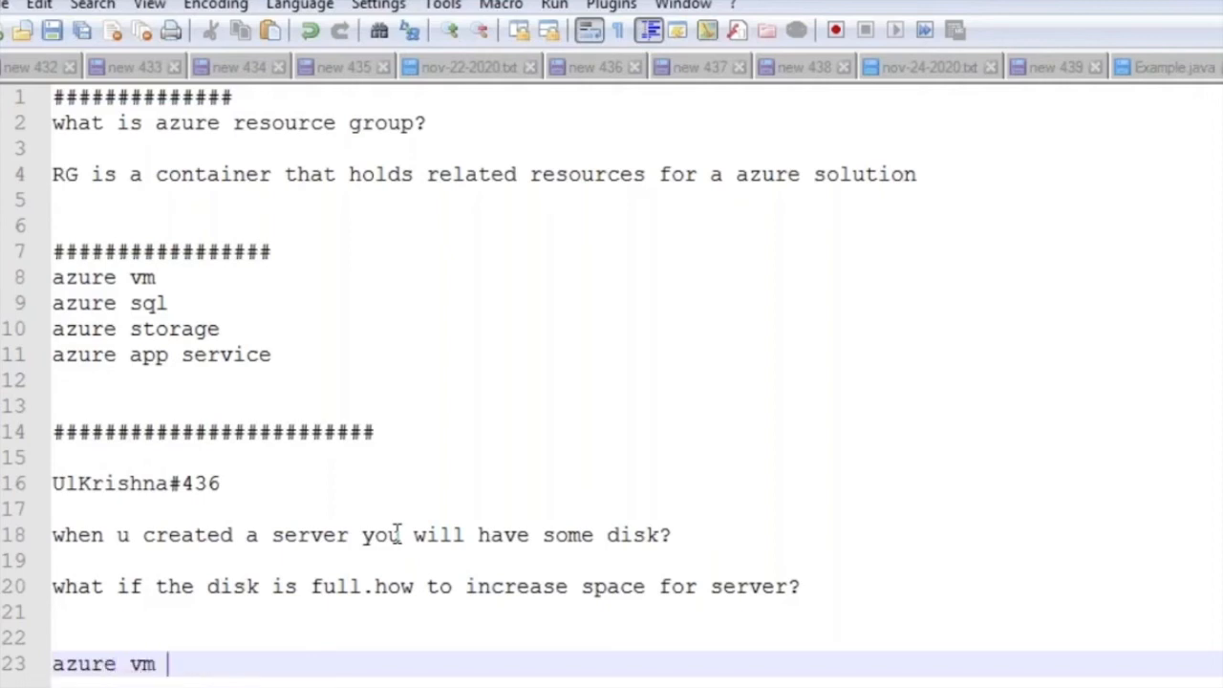
{"action": "type", "text": "backup"}
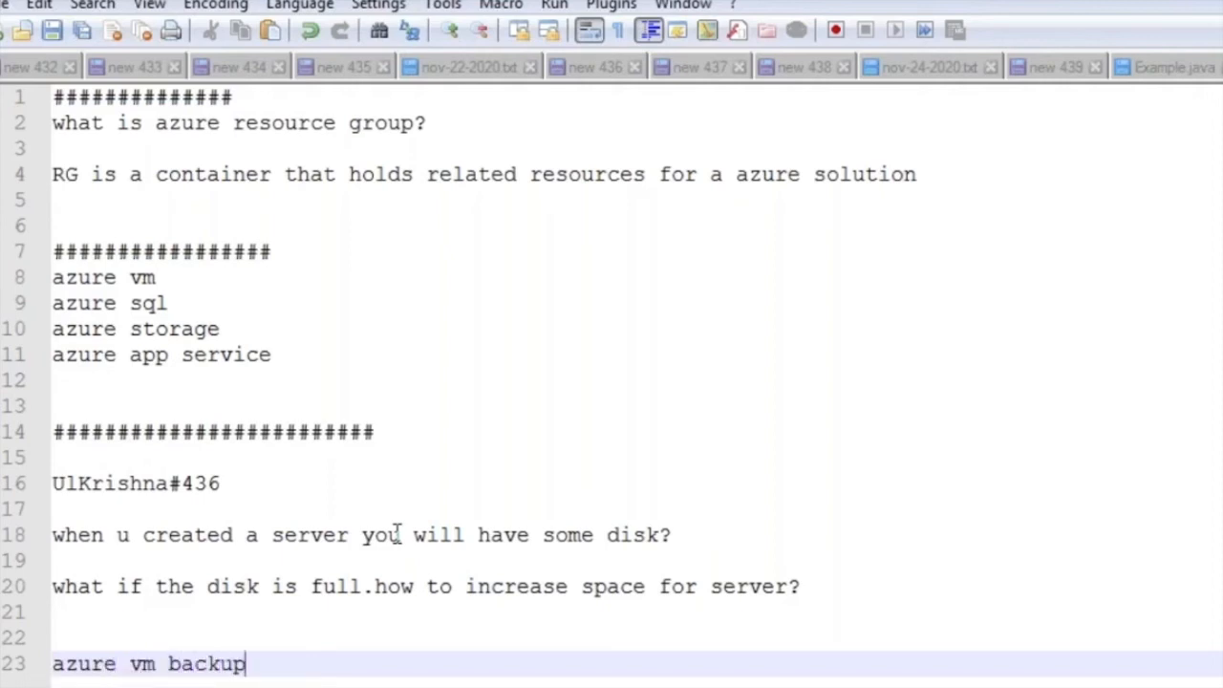
{"action": "key", "text": "Return"}
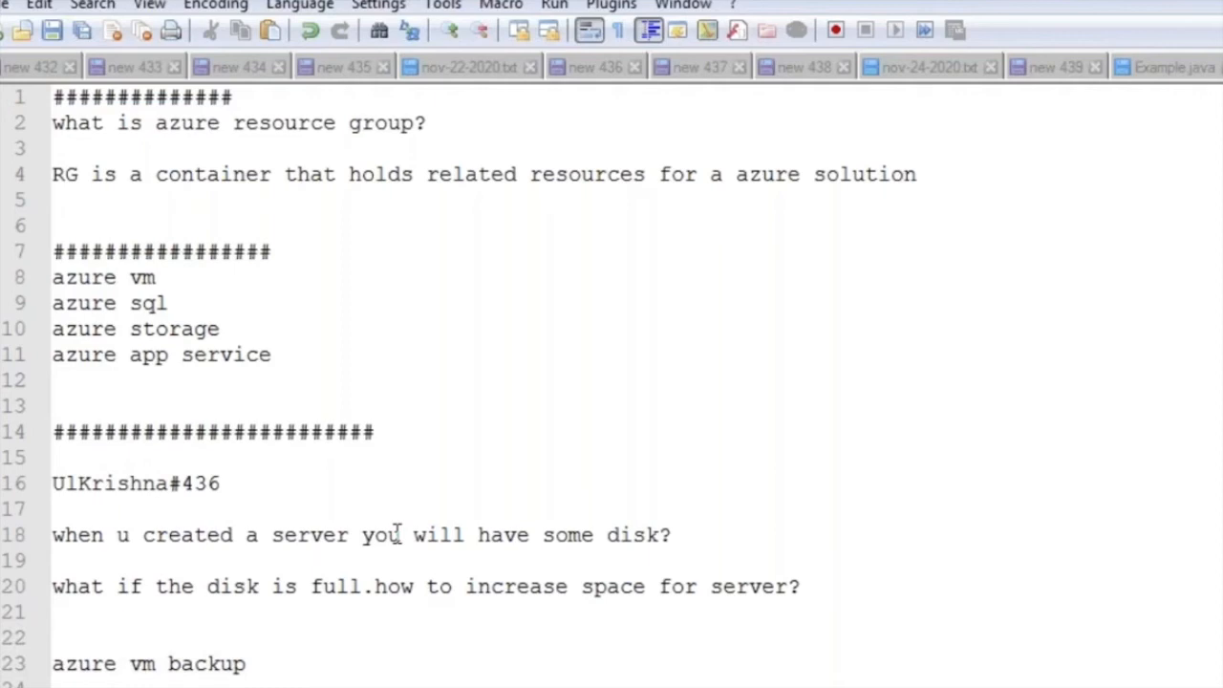
{"action": "scroll", "coordinate": [397, 533], "scroll_direction": "down", "scroll_amount": 2}
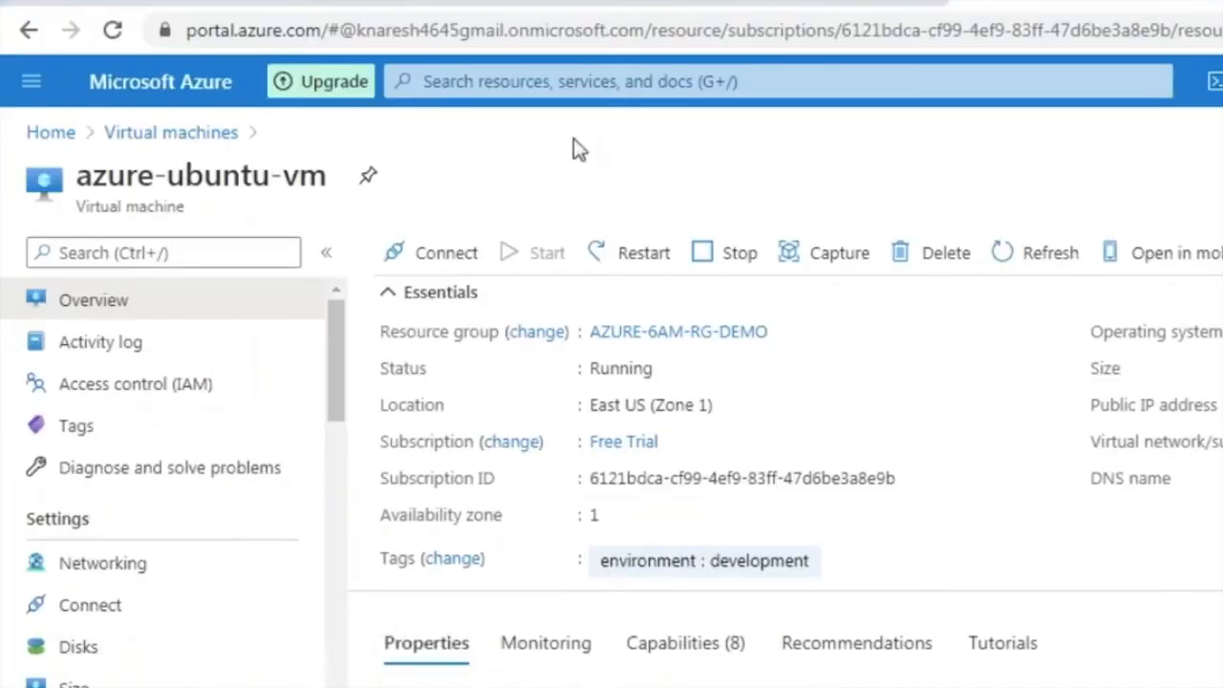
Delete the azure-ubuntu-vm virtual machine in the Azure portal, confirm the deletion, and switch back to the Notepad++ notes
{"action": "left_click", "coordinate": [960, 252]}
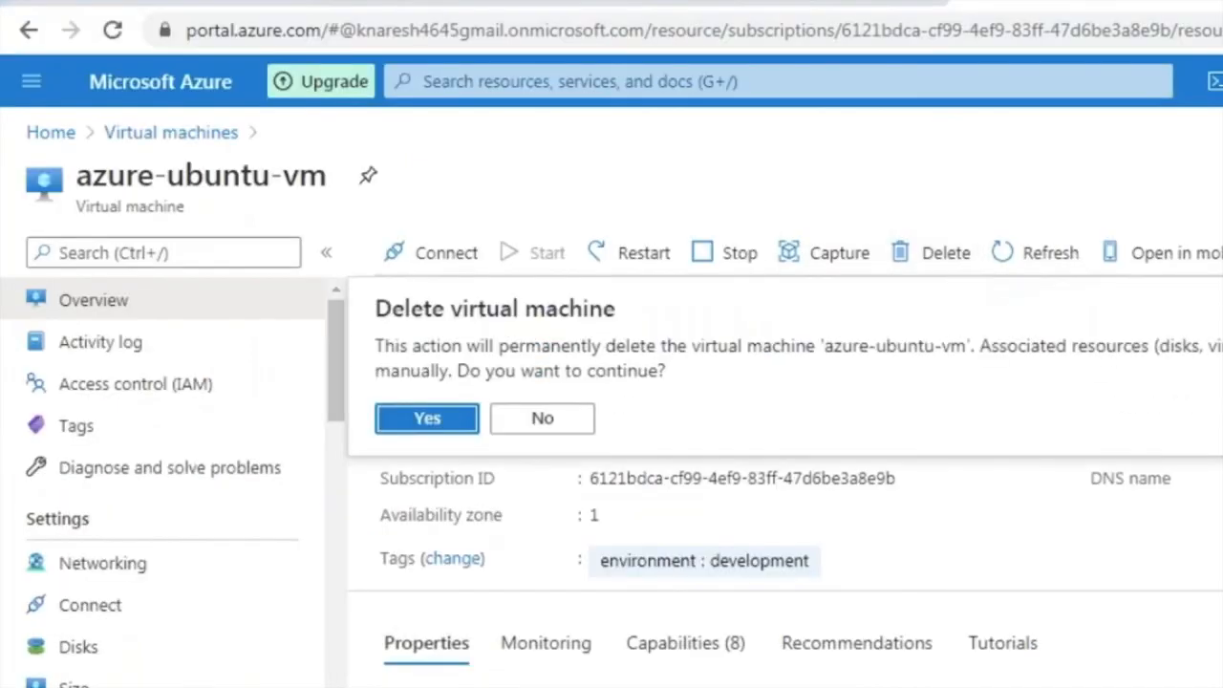
{"action": "left_click", "coordinate": [435, 425]}
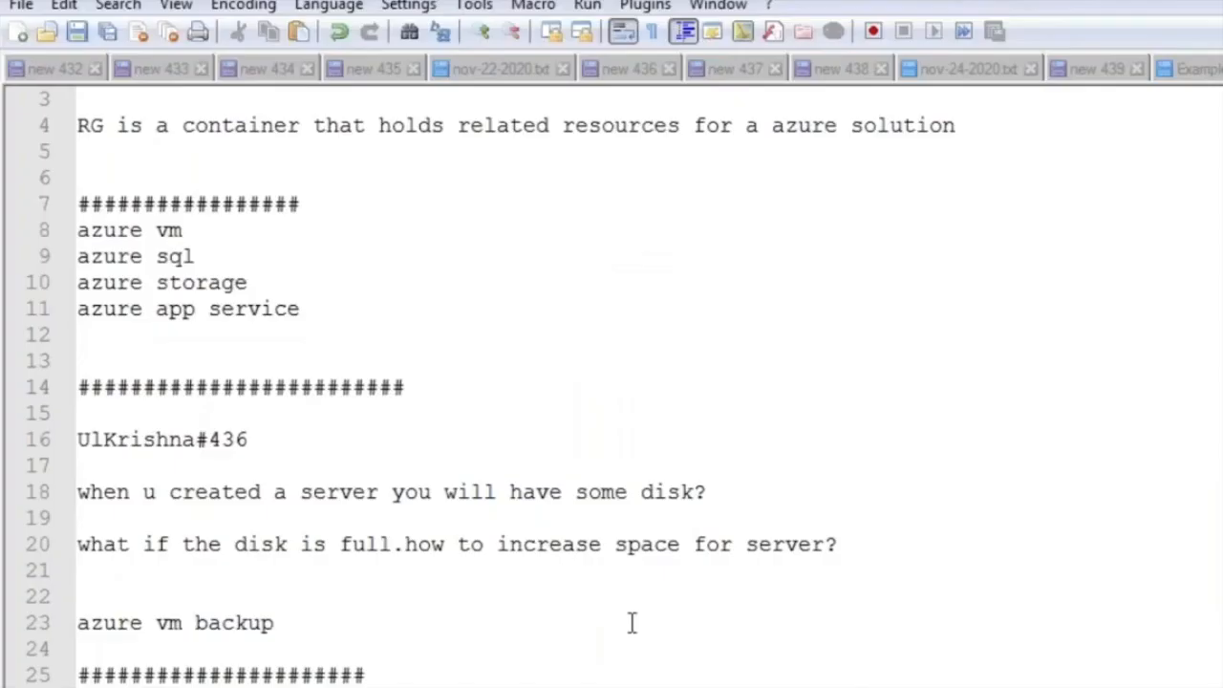
{"action": "left_click", "coordinate": [631, 622]}
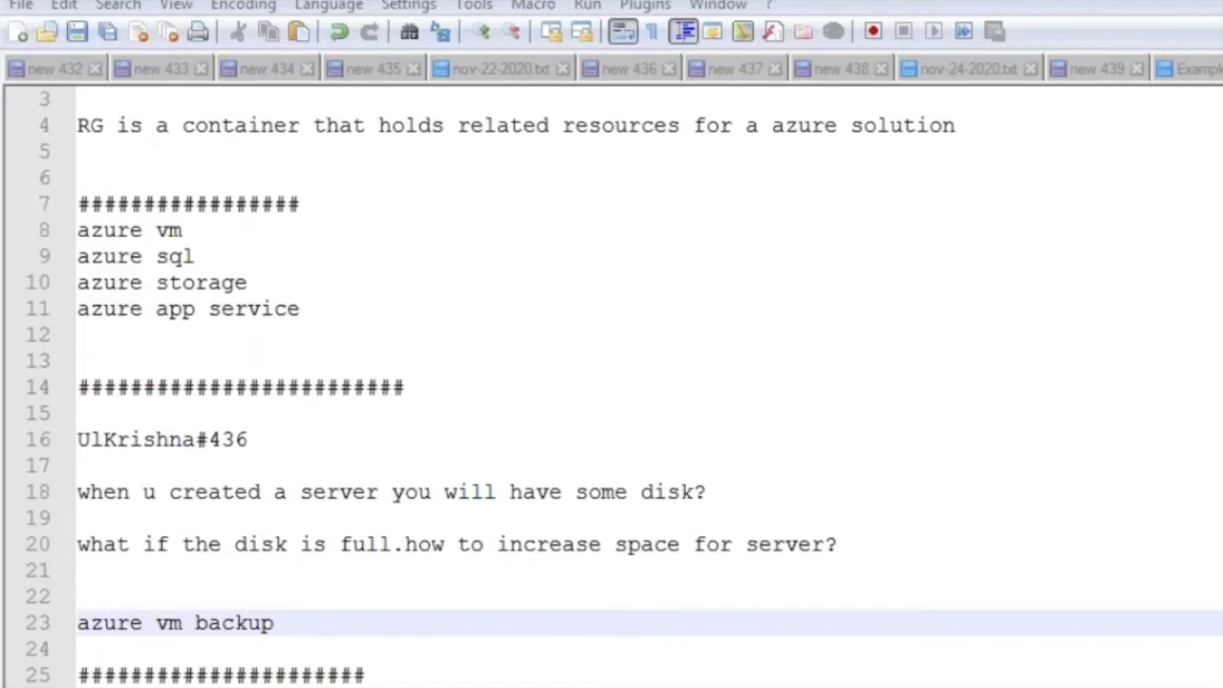
Review the azure-ubuntu-vm overview page in the Azure portal and return to the Notepad++ notes
{"action": "left_click", "coordinate": [563, 684]}
{"action": "left_click_drag", "start_coordinate": [564, 684], "coordinate": [382, 685]}
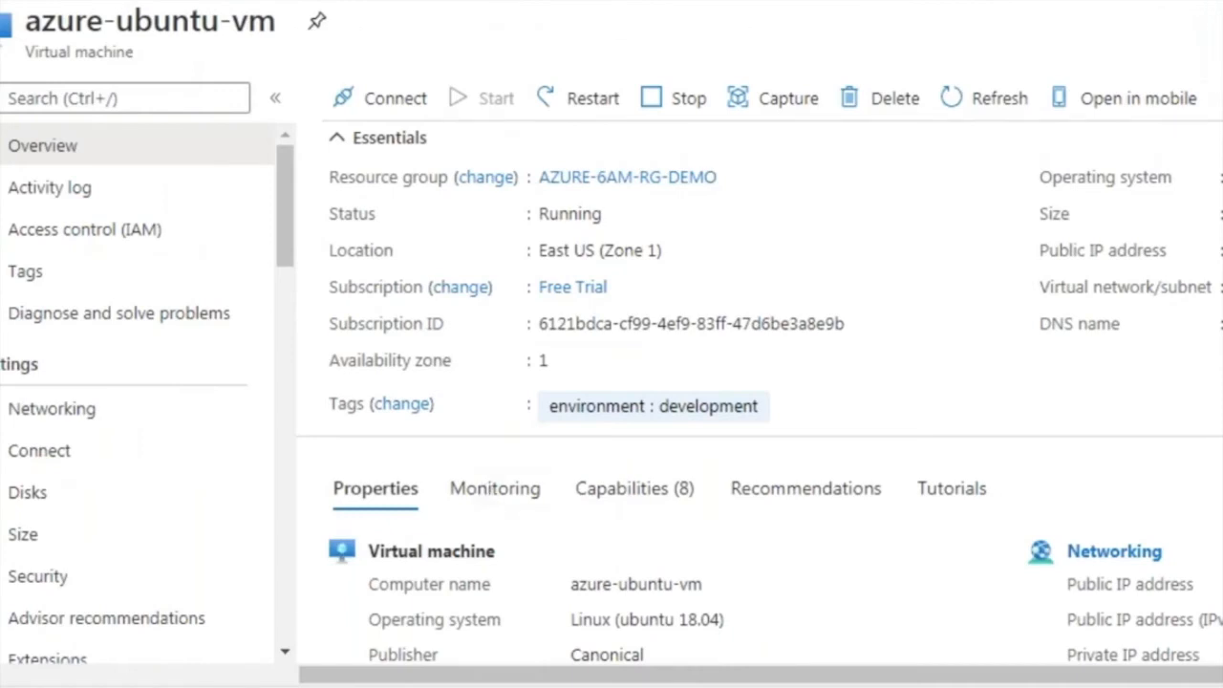
{"action": "left_click", "coordinate": [633, 687]}
{"action": "left_click", "coordinate": [581, 468]}
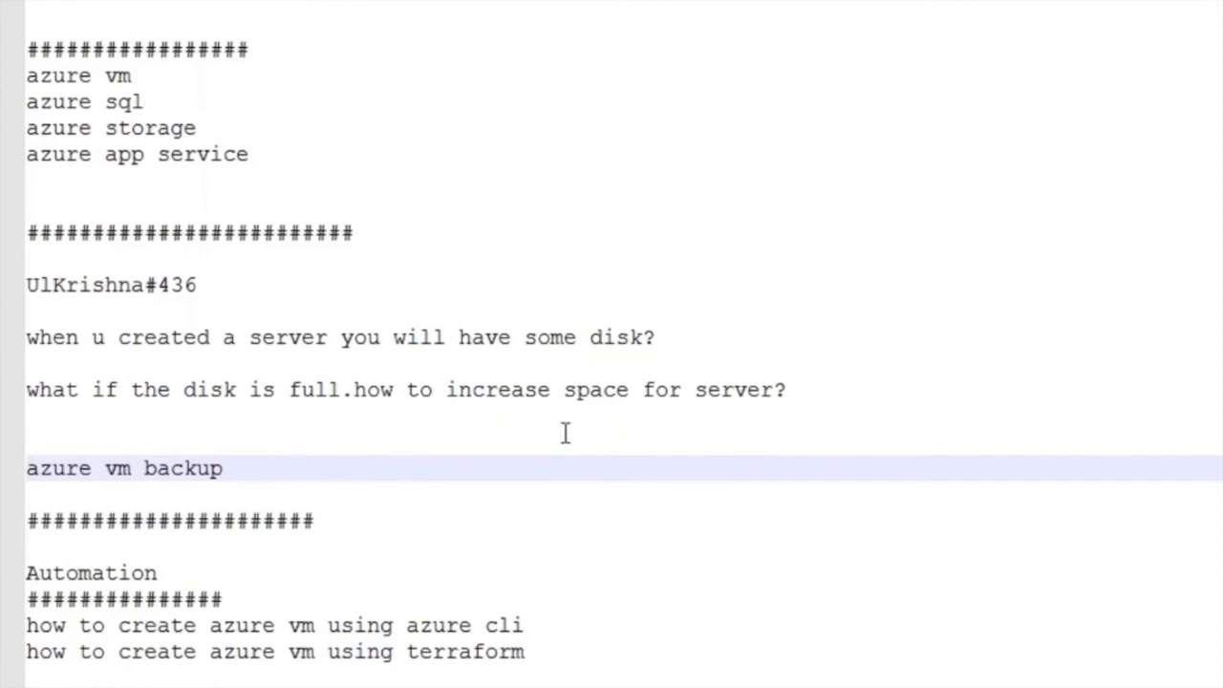
Below the terraform line, add "automate the process of creation of infrastrcutre" and "Infrasture as a Code", separated by blank lines
{"action": "left_click", "coordinate": [660, 650]}
{"action": "left_click_drag", "start_coordinate": [408, 616], "coordinate": [625, 631]}
{"action": "double_click", "coordinate": [494, 653]}
{"action": "left_click", "coordinate": [659, 653]}
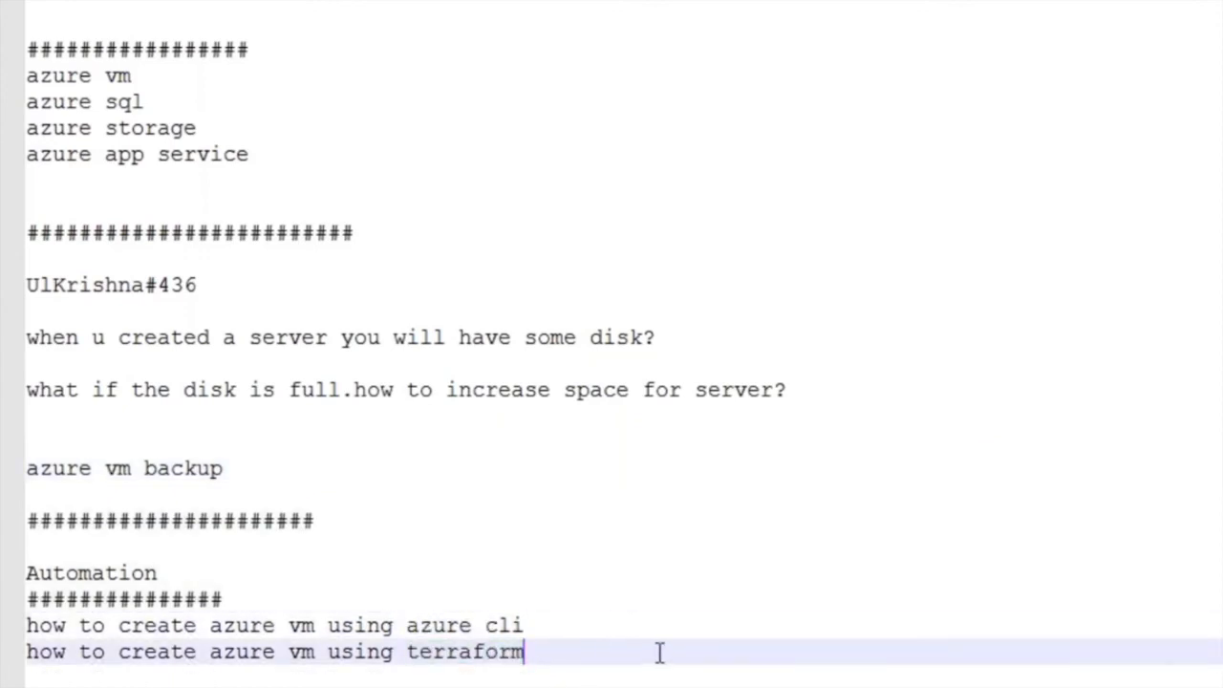
{"action": "key", "text": "Return"}
{"action": "key", "text": "Return"}
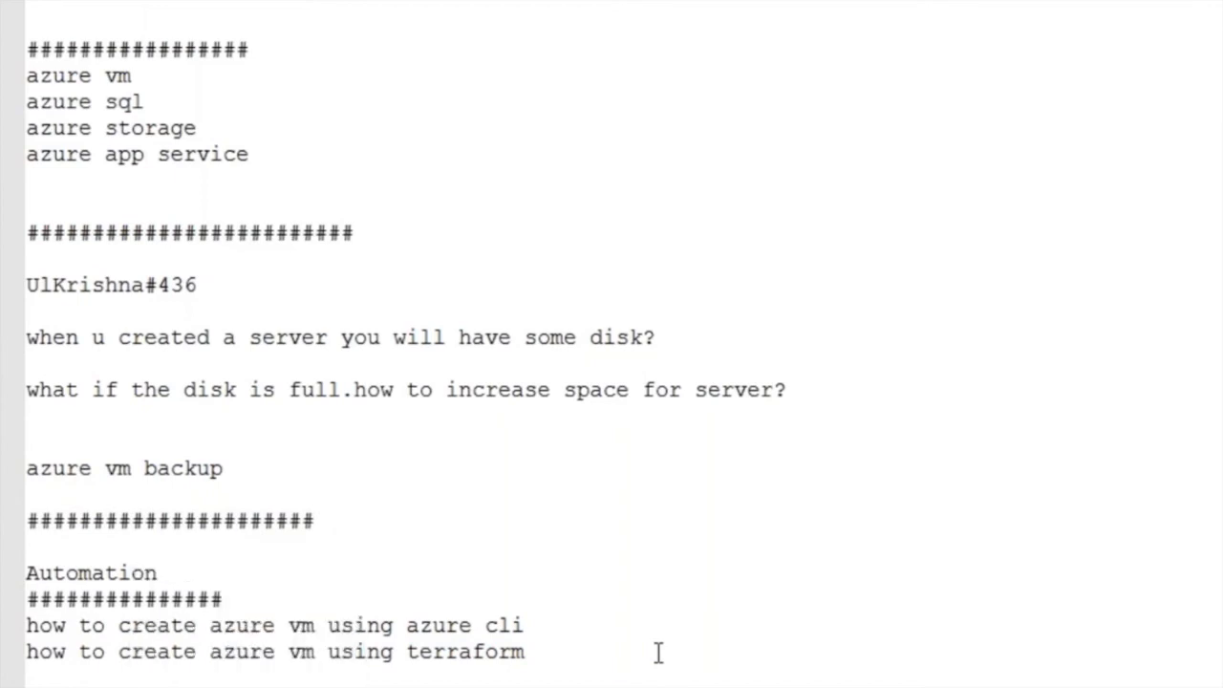
{"action": "type", "text": "cr"}
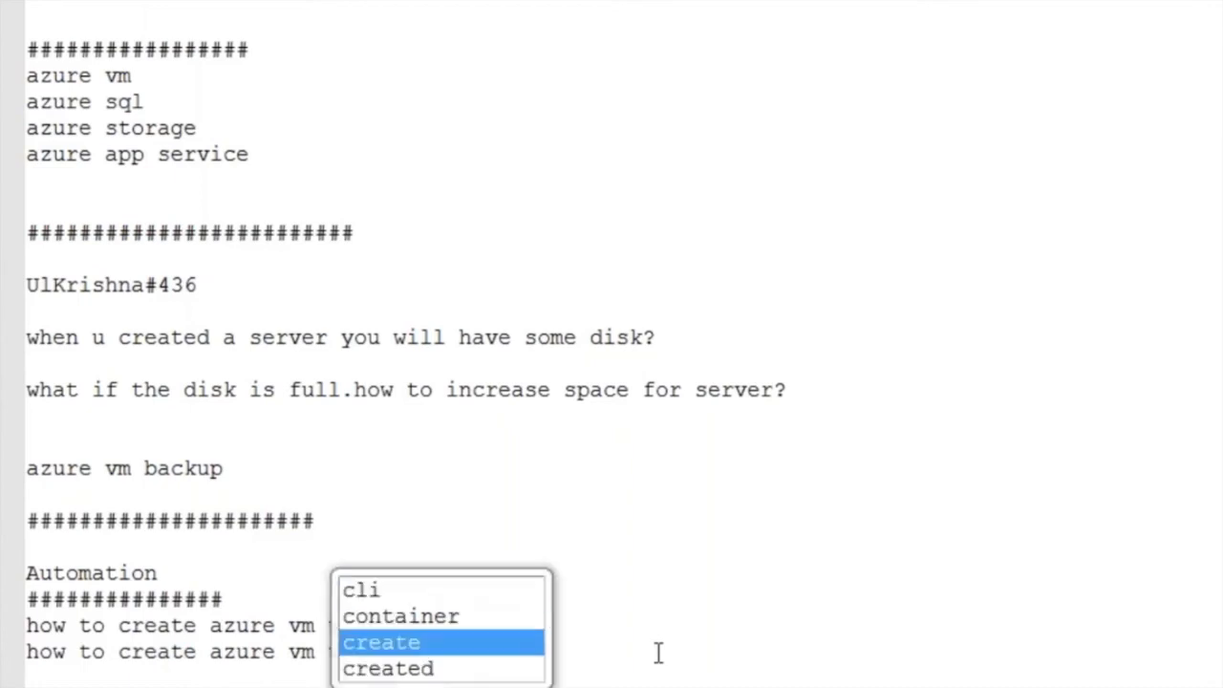
{"action": "key", "text": "BackSpace"}
{"action": "type", "text": "rraform"}
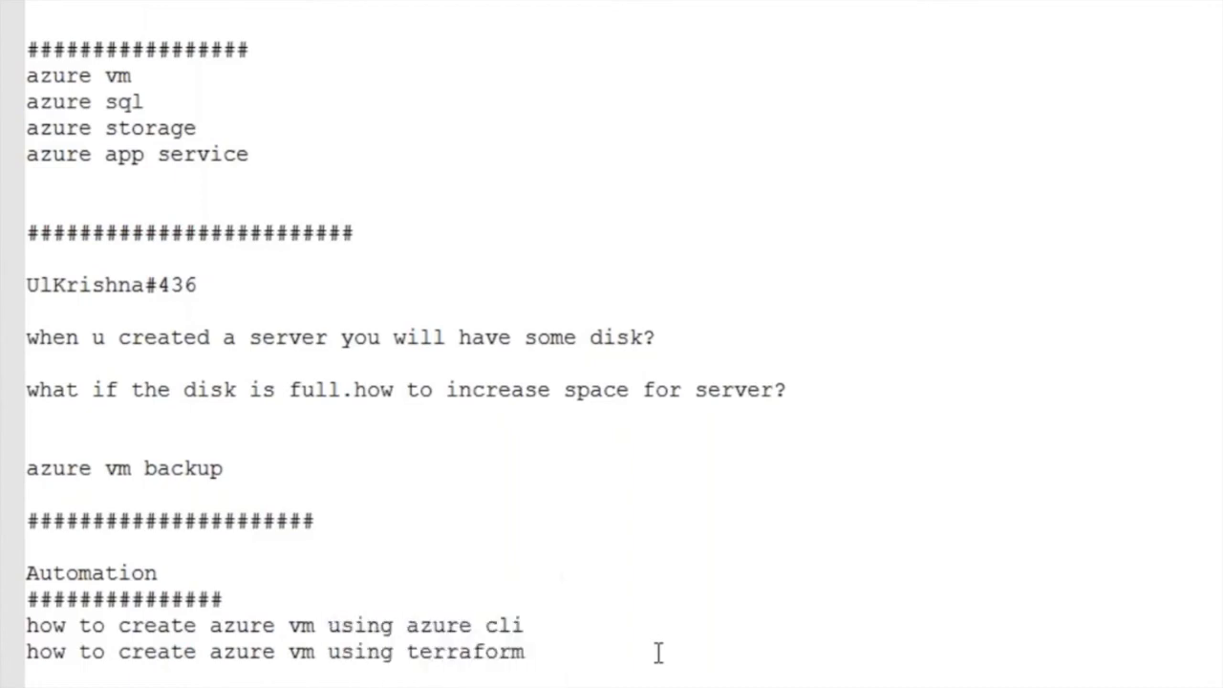
{"action": "type", "text": "in"}
{"action": "key", "text": "Return"}
{"action": "key", "text": "Return"}
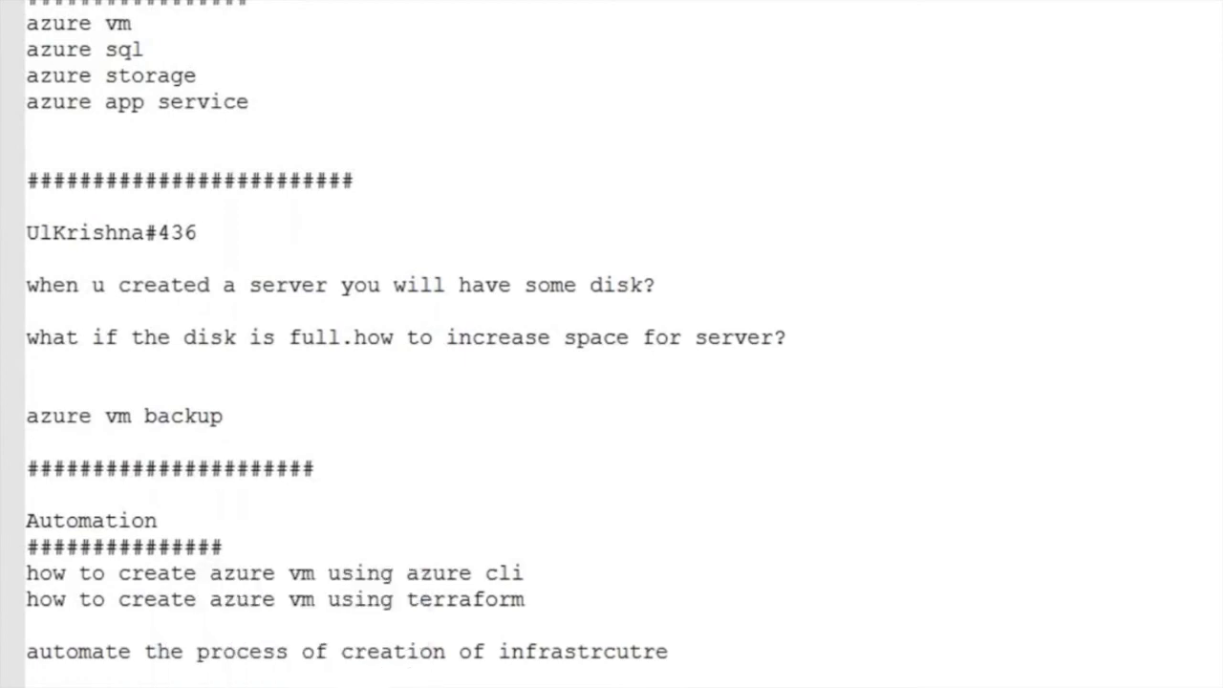
{"action": "scroll", "coordinate": [406, 331], "scroll_direction": "down", "scroll_amount": 1}
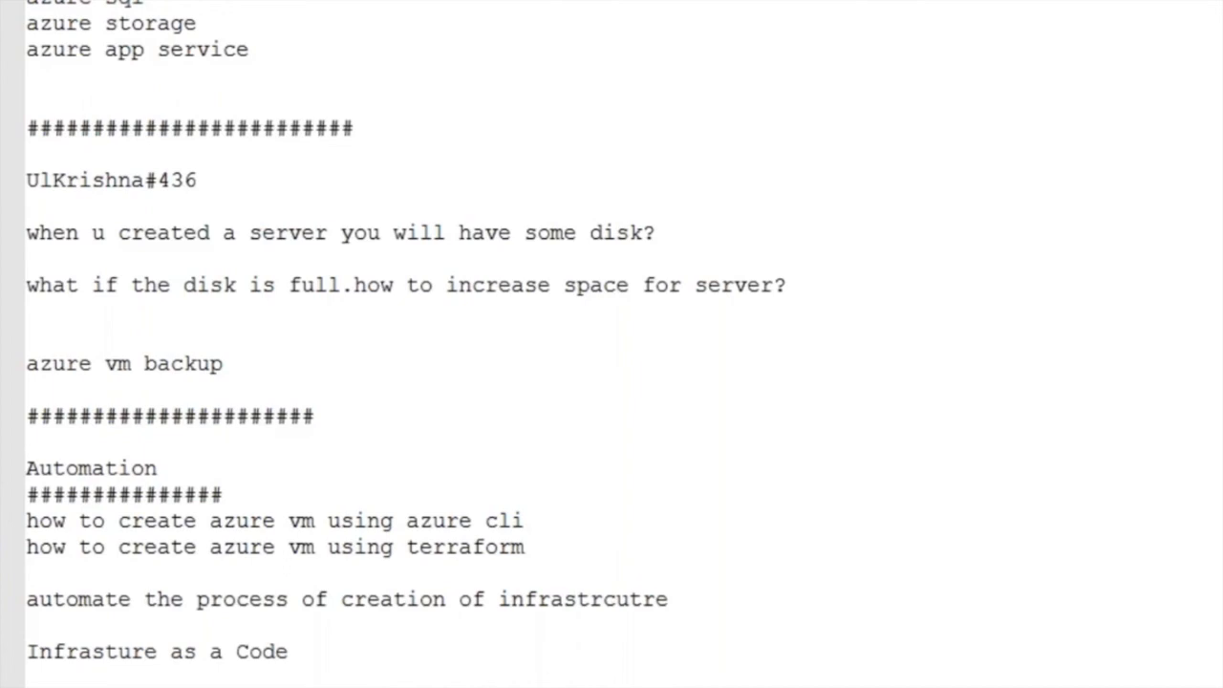
In the browser, open the DP-201 exam page and copy the paragraph naming the Azure services candidates must design data solutions with
{"action": "mouse_move", "coordinate": [562, 655]}
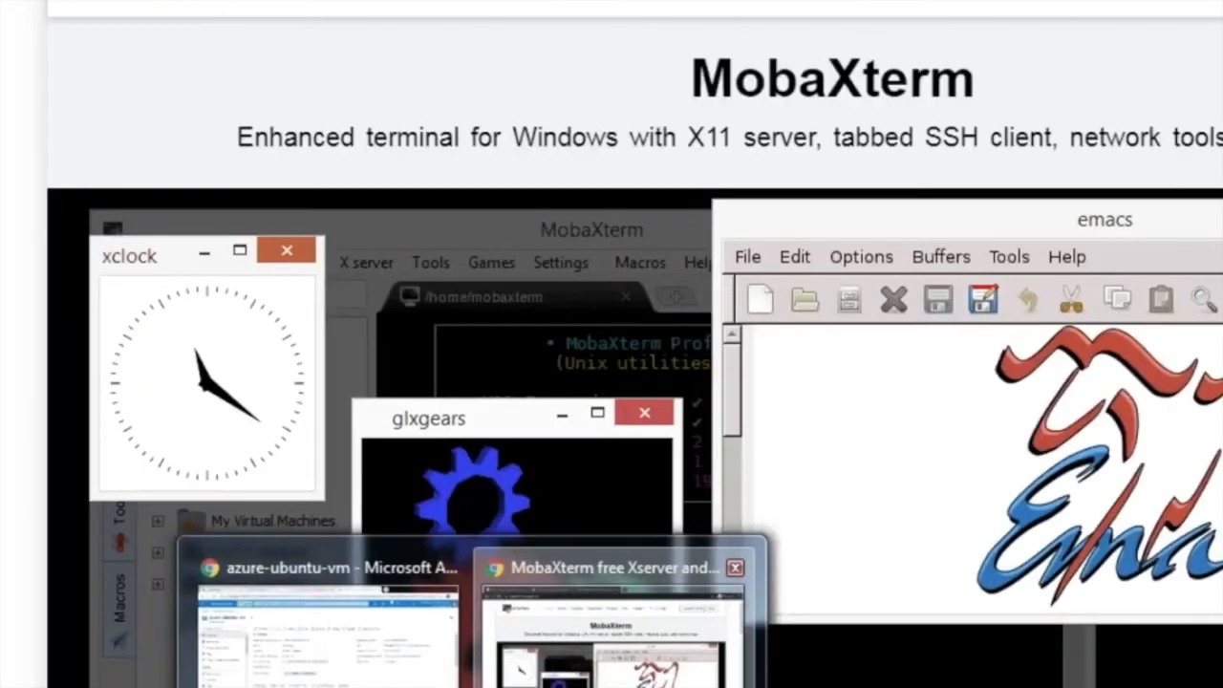
{"action": "left_click", "coordinate": [562, 655]}
{"action": "type", "text": "a"}
{"action": "key", "text": "Return"}
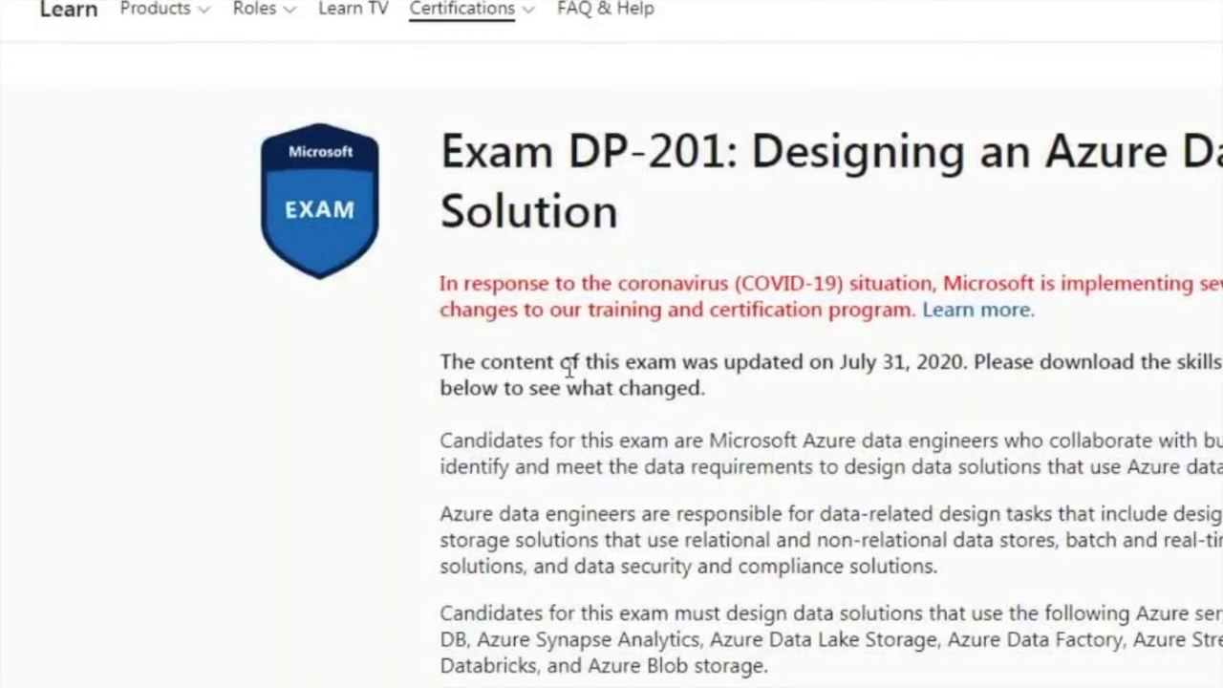
{"action": "scroll", "coordinate": [569, 366], "scroll_direction": "down", "scroll_amount": 5}
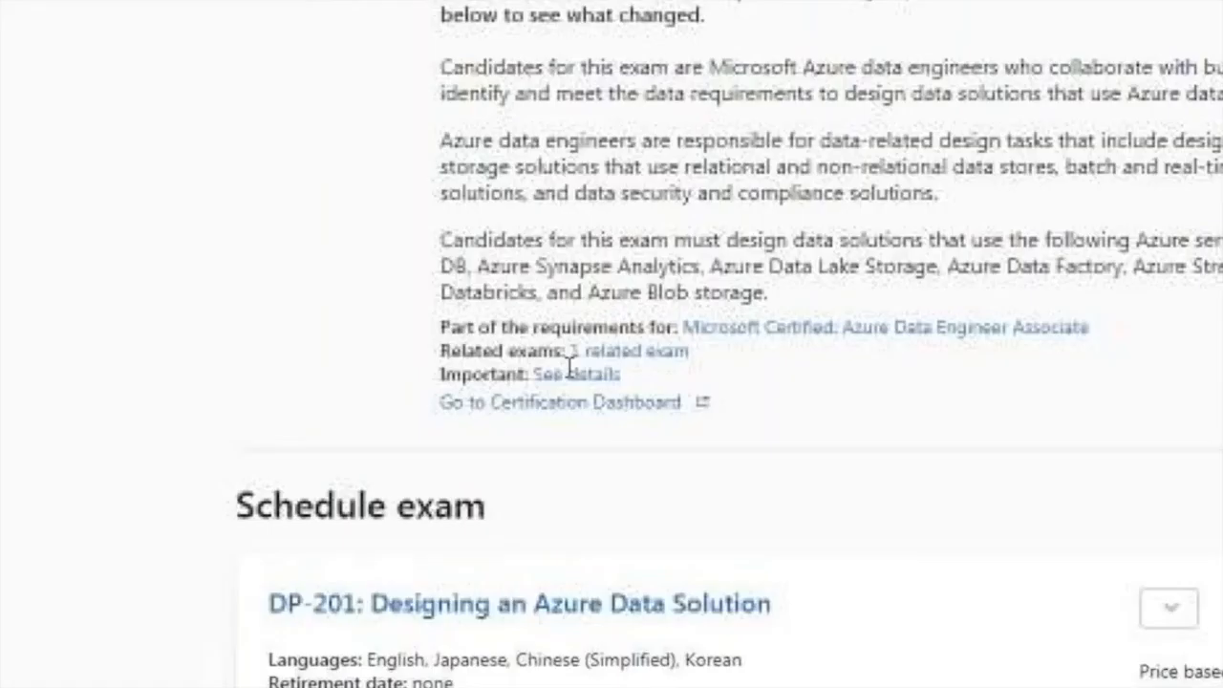
{"action": "scroll", "coordinate": [445, 208], "scroll_direction": "up", "scroll_amount": 1}
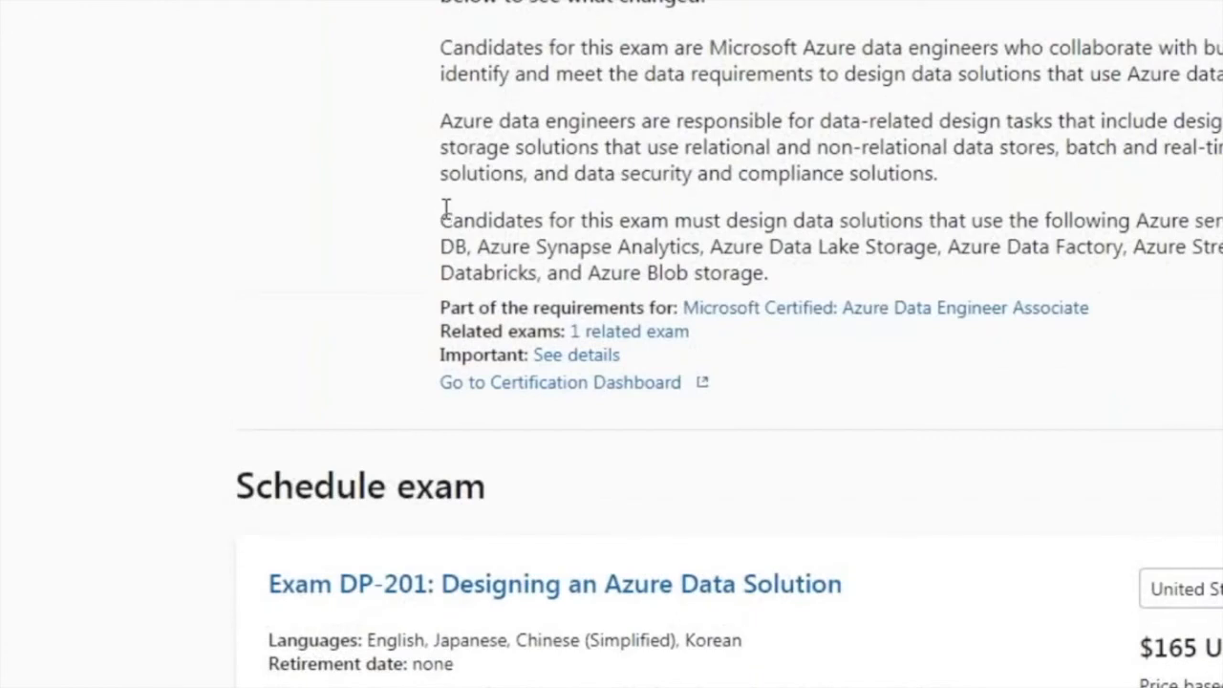
{"action": "left_click_drag", "start_coordinate": [445, 209], "coordinate": [822, 283]}
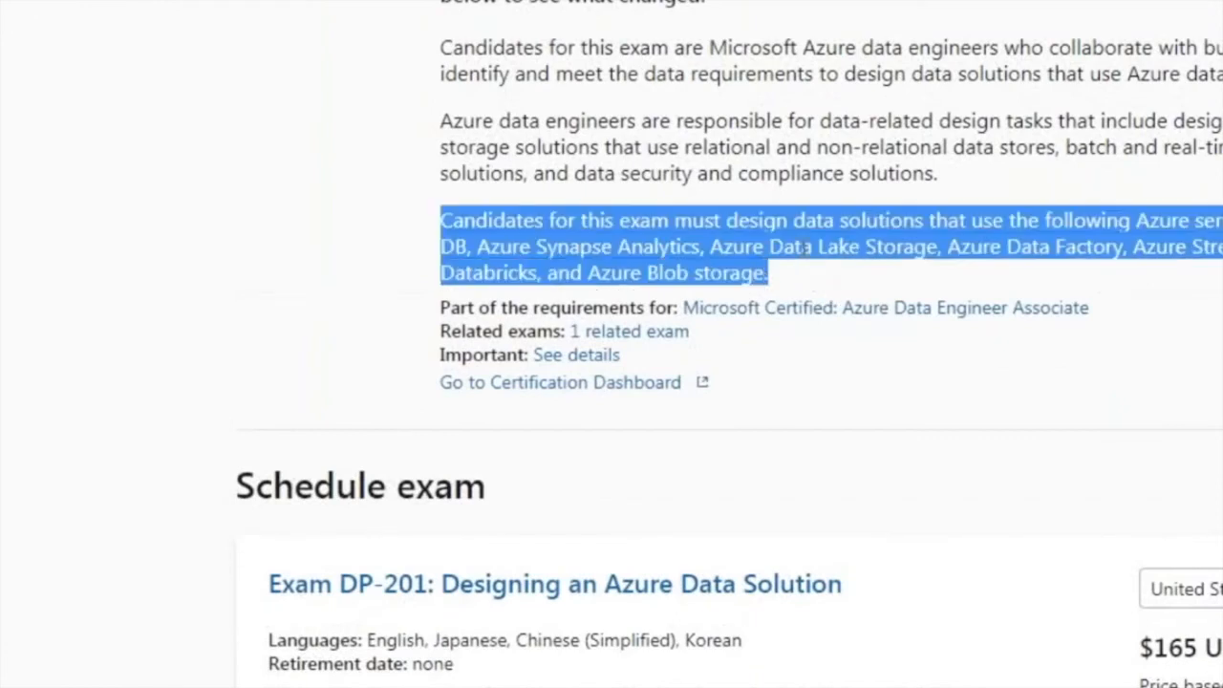
{"action": "right_click", "coordinate": [803, 245]}
{"action": "left_click", "coordinate": [841, 265]}
At the end of the Notepad++ notes, add a # divider line and an "ETL" heading, and paste the copied exam paragraph below it
{"action": "mouse_move", "coordinate": [633, 687]}
{"action": "left_click", "coordinate": [633, 611]}
{"action": "key", "text": "ctrl+End"}
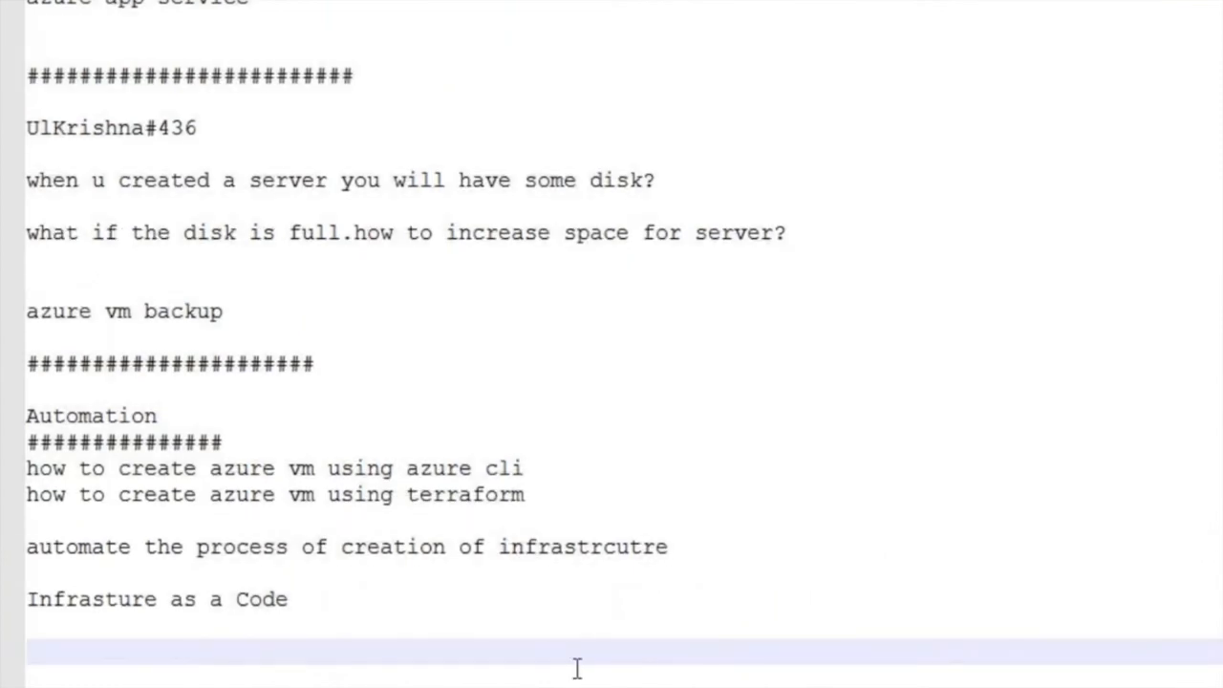
{"action": "key", "text": "Return"}
{"action": "type", "text": "#"}
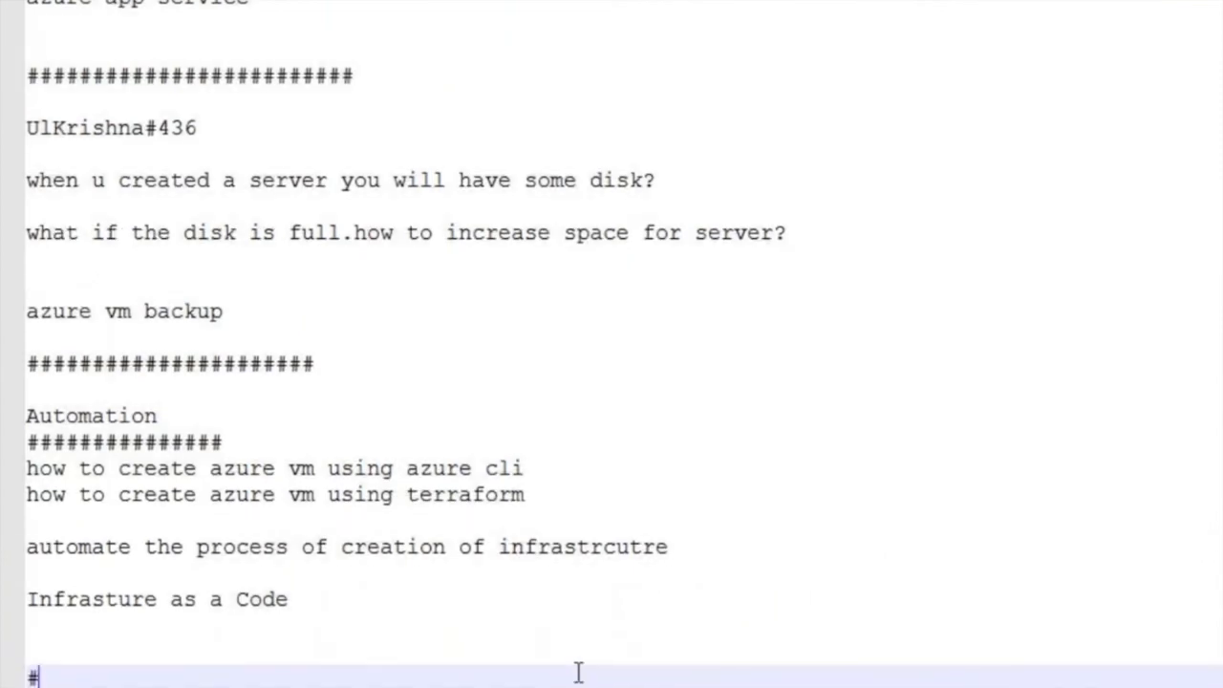
{"action": "type", "text": "##############"}
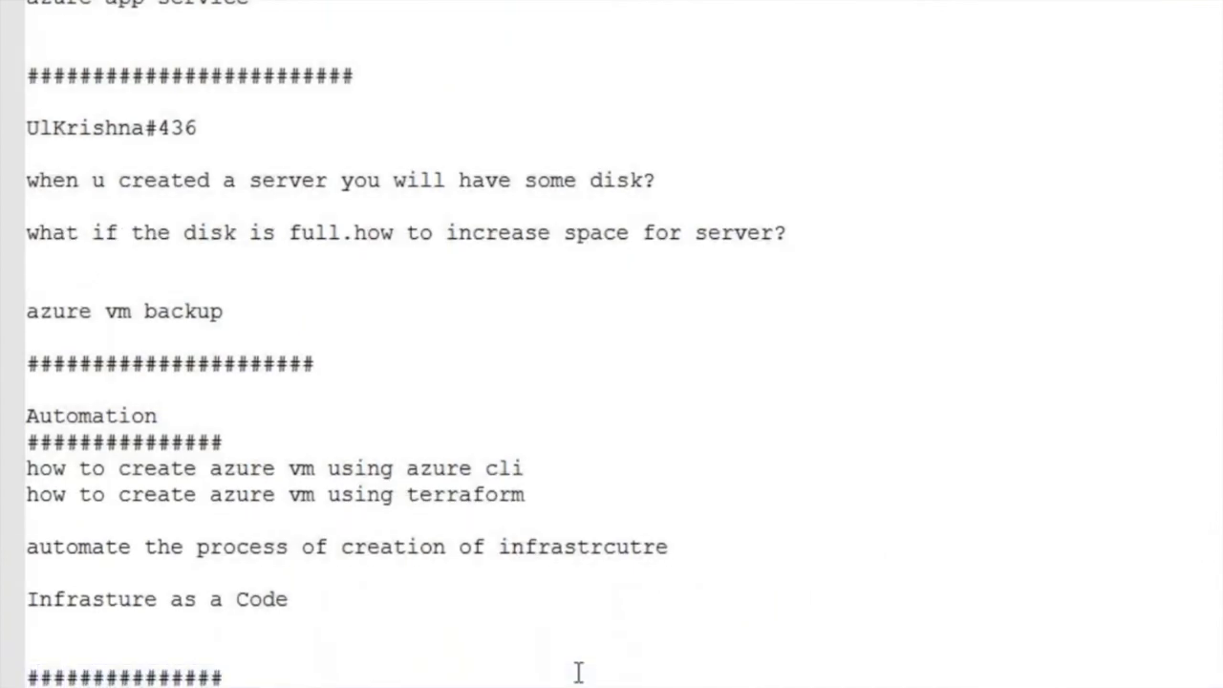
{"action": "key", "text": "Return"}
{"action": "type", "text": "ETL"}
{"action": "key", "text": "Return"}
{"action": "key", "text": "Return"}
{"action": "key", "text": "ctrl+v"}
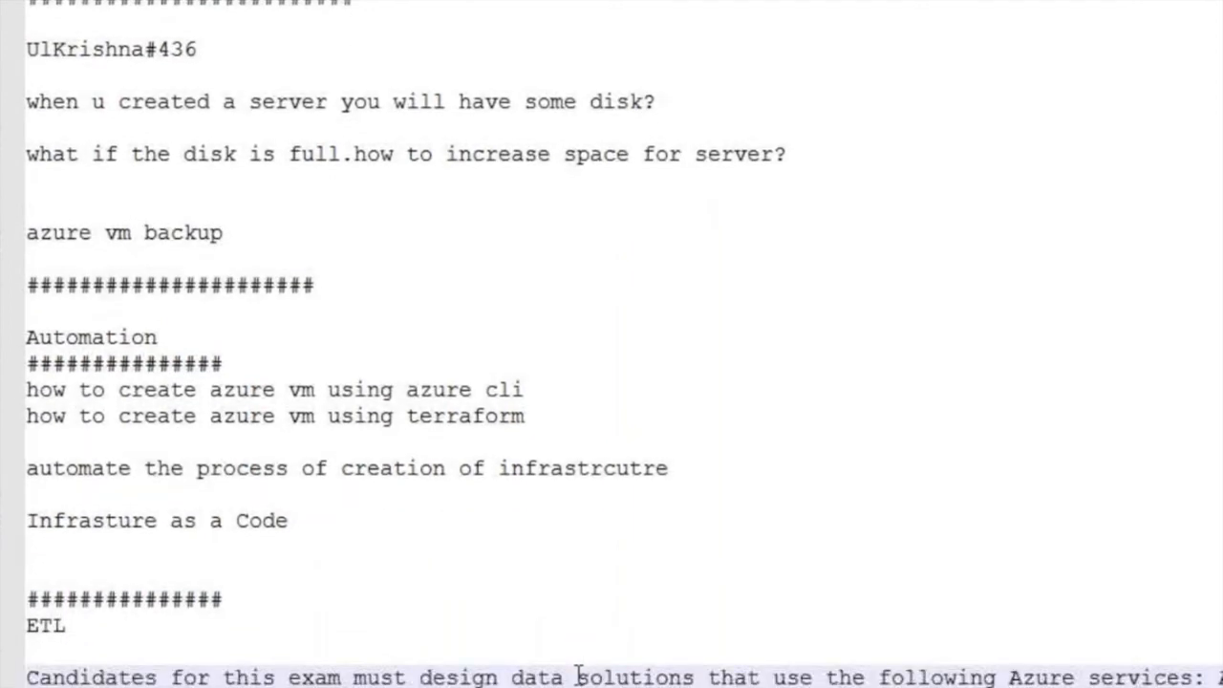
{"action": "double_click", "coordinate": [1218, 624]}
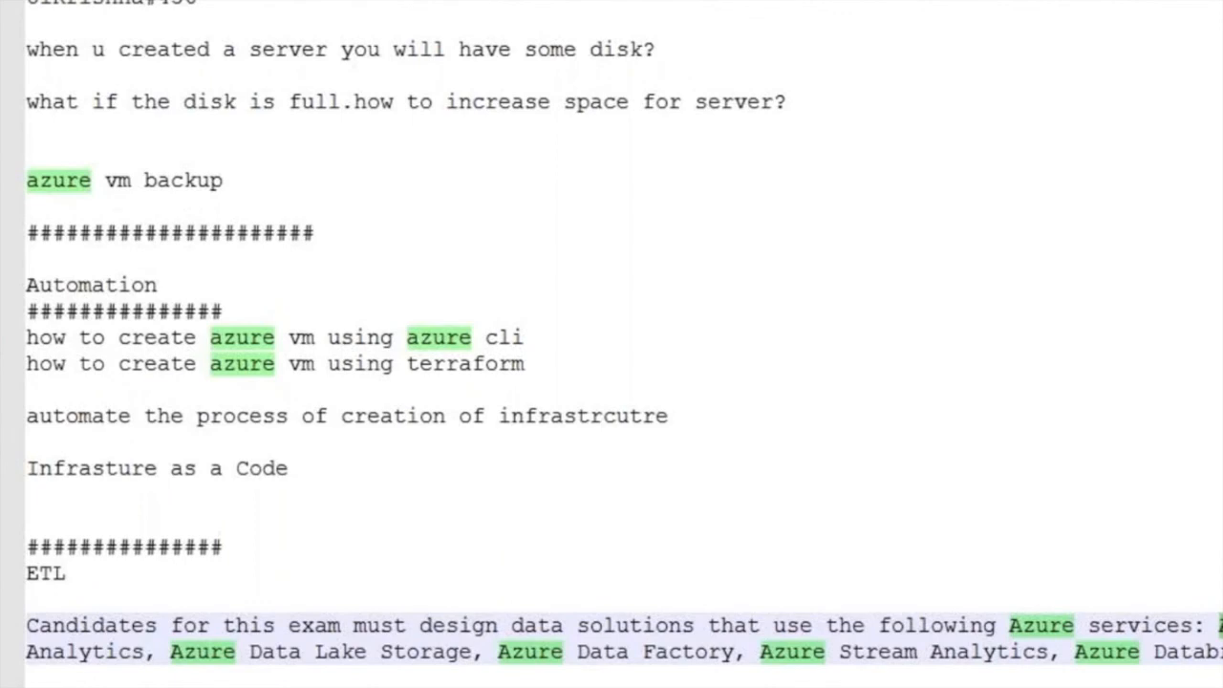
{"action": "left_click", "coordinate": [1218, 626]}
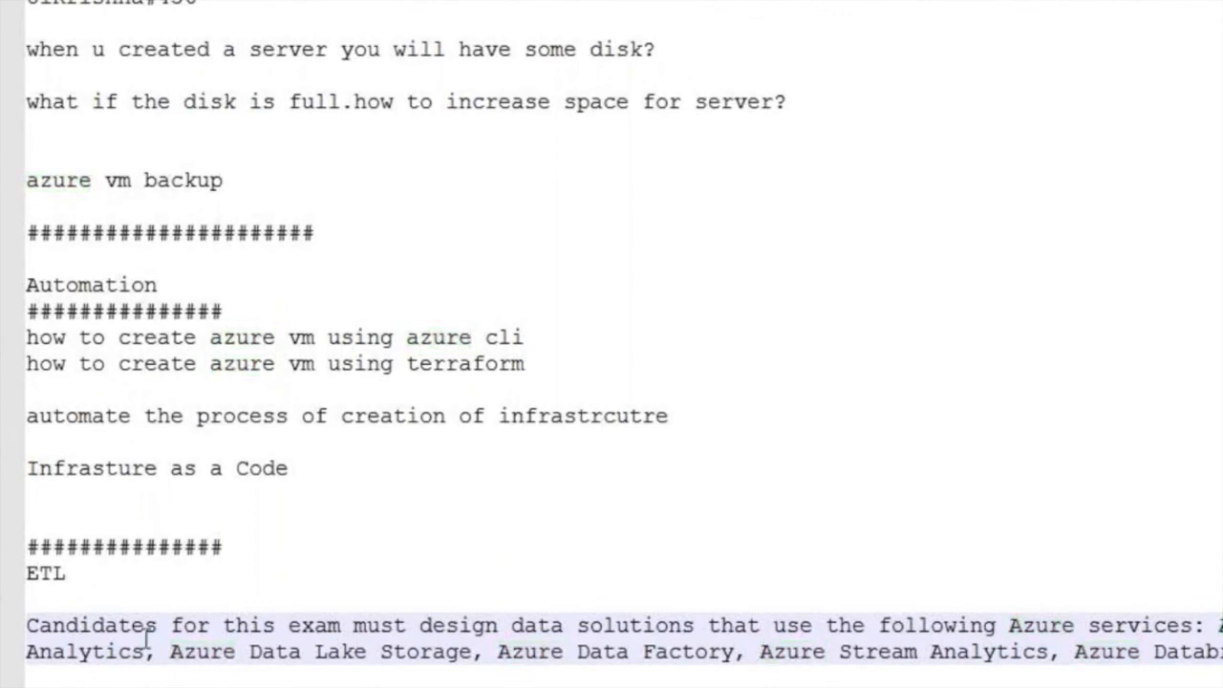
Examine the Azure data services named in the ETL exam paragraph, from Data Lake Storage through Data Factory and Stream Analytics to Databricks
{"action": "double_click", "coordinate": [355, 652]}
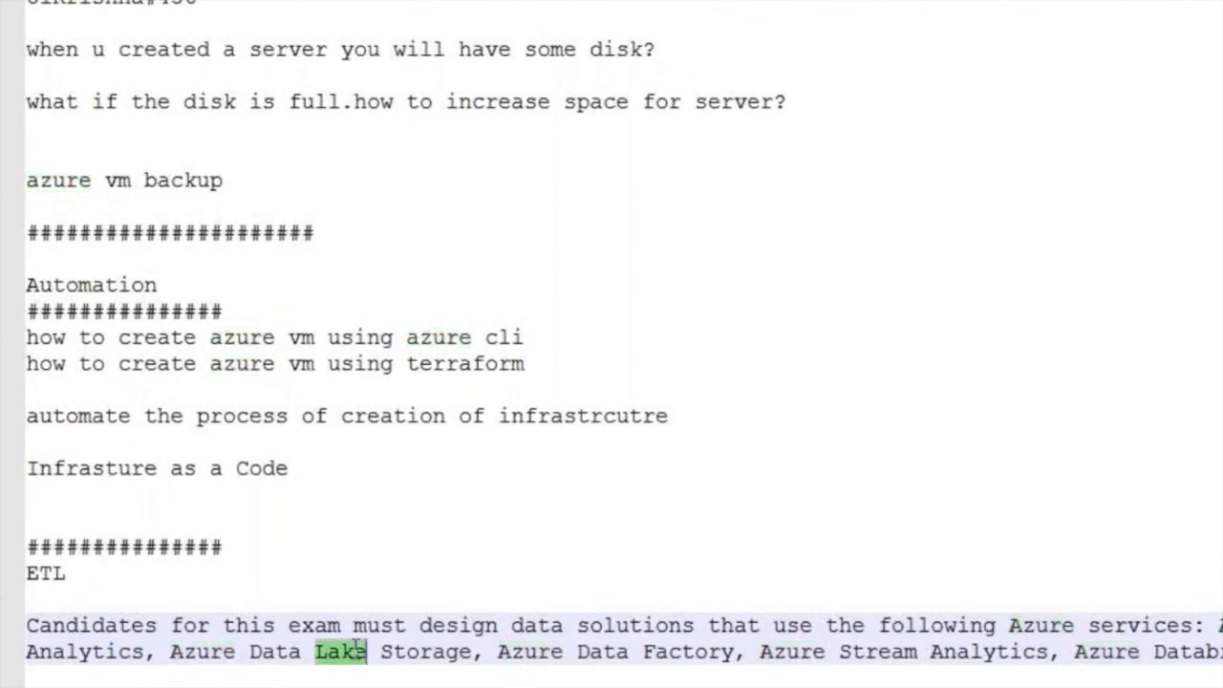
{"action": "double_click", "coordinate": [617, 652]}
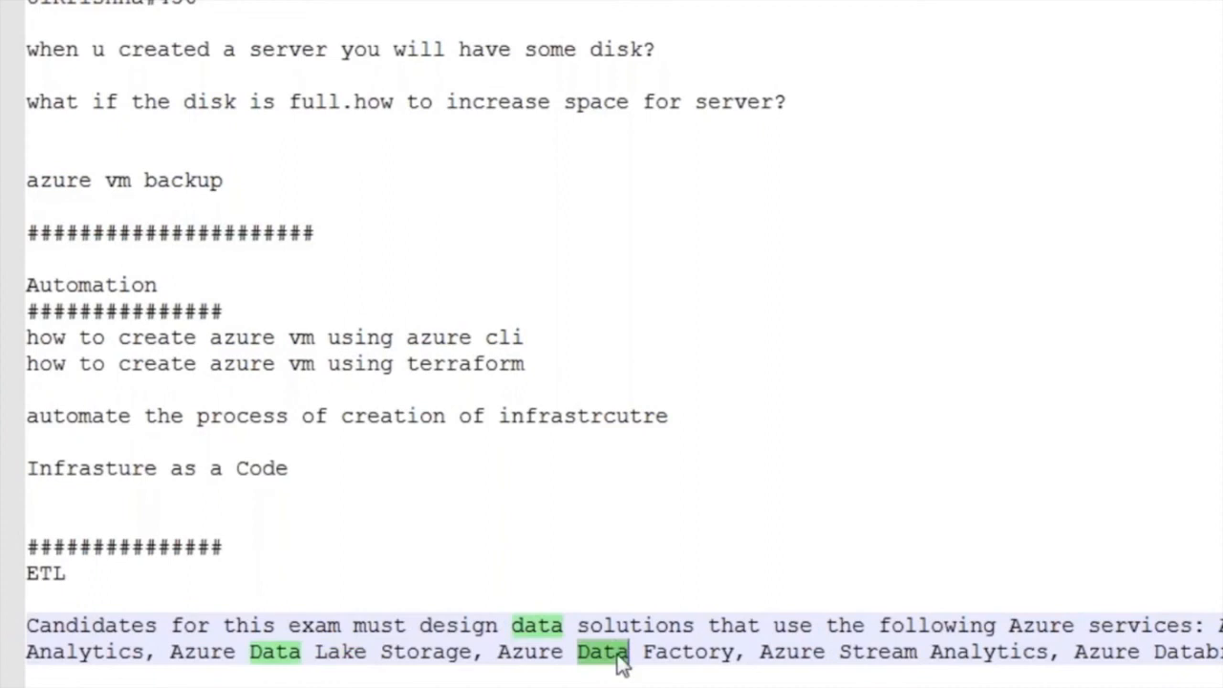
{"action": "left_click", "coordinate": [895, 651]}
{"action": "double_click", "coordinate": [896, 651]}
{"action": "double_click", "coordinate": [1208, 652]}
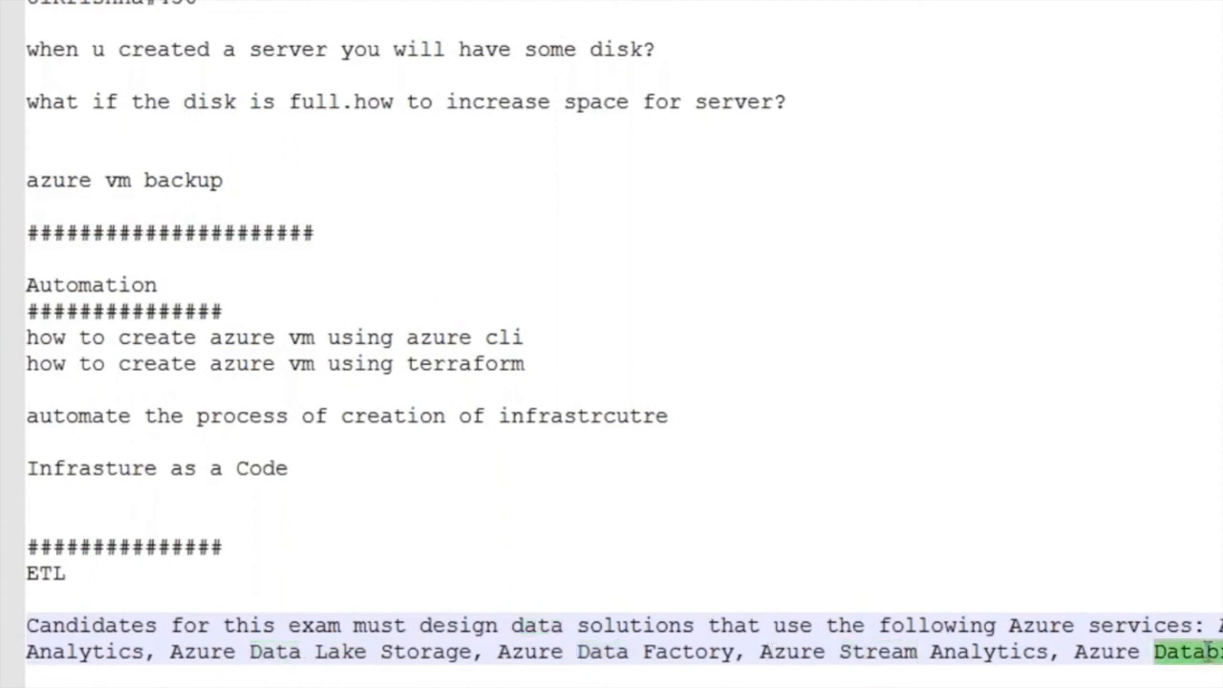
{"action": "left_click", "coordinate": [1211, 651]}
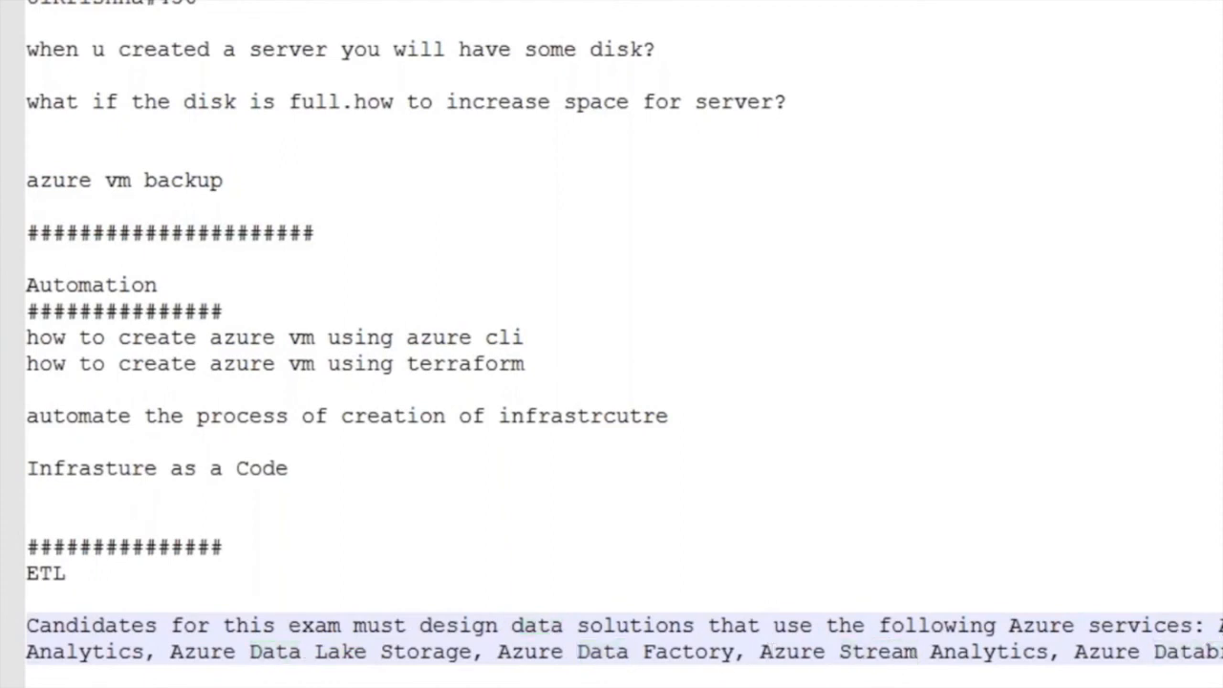
{"action": "left_click", "coordinate": [224, 548]}
{"action": "left_click_drag", "start_coordinate": [1219, 652], "coordinate": [93, 635]}
{"action": "left_click", "coordinate": [211, 628]}
{"action": "left_click", "coordinate": [321, 651]}
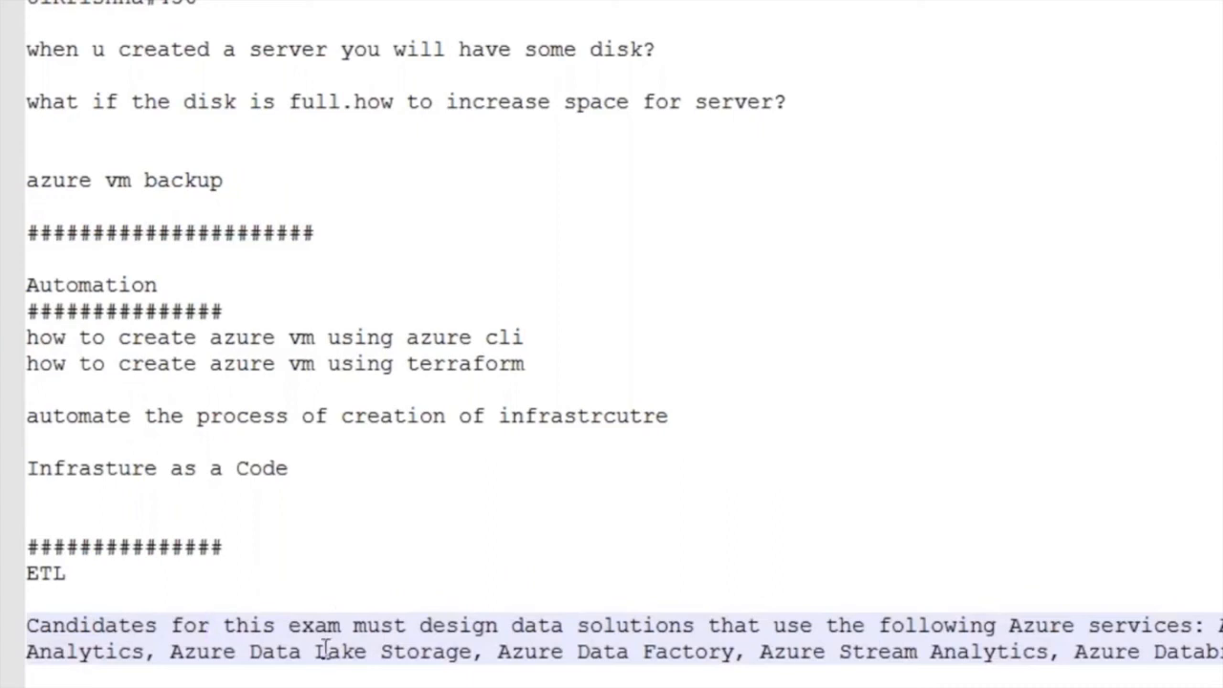
{"action": "double_click", "coordinate": [411, 654]}
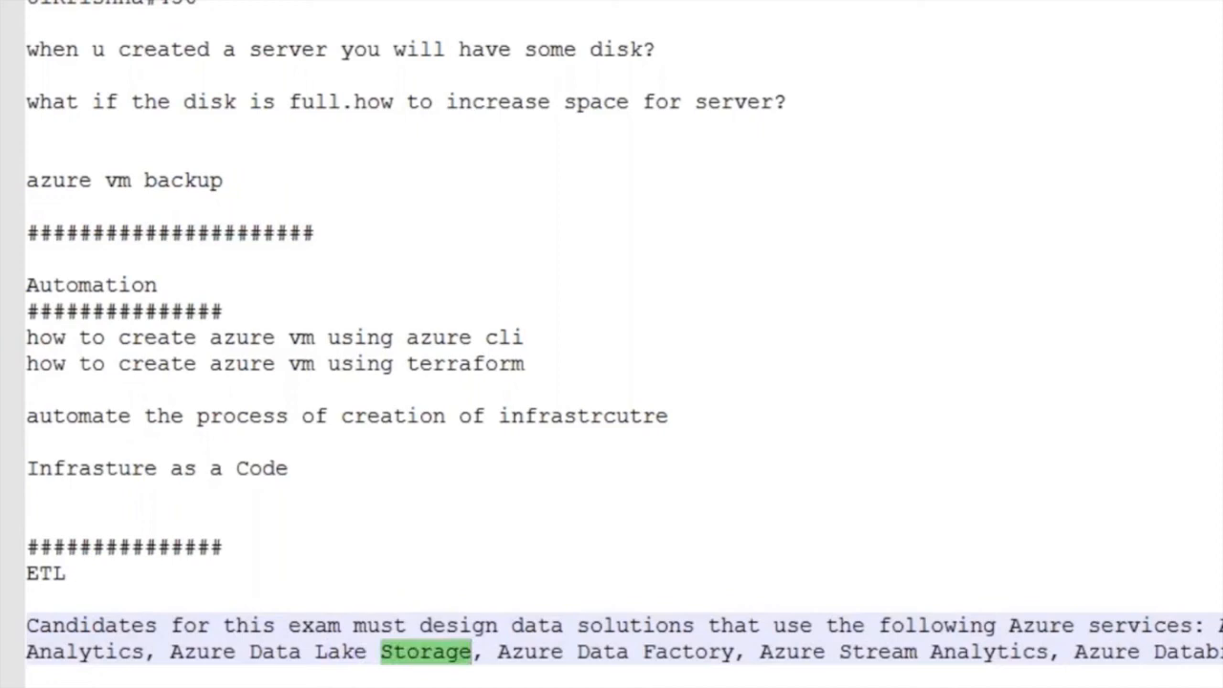
{"action": "left_click", "coordinate": [467, 569]}
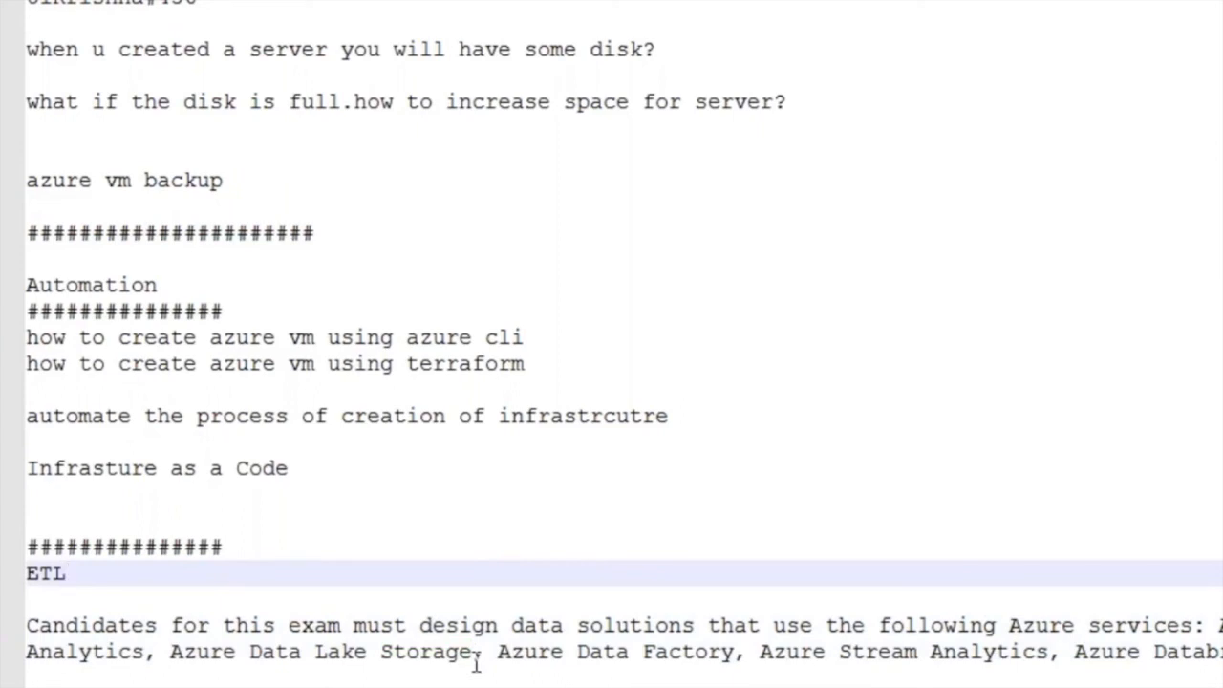
{"action": "left_click", "coordinate": [820, 650]}
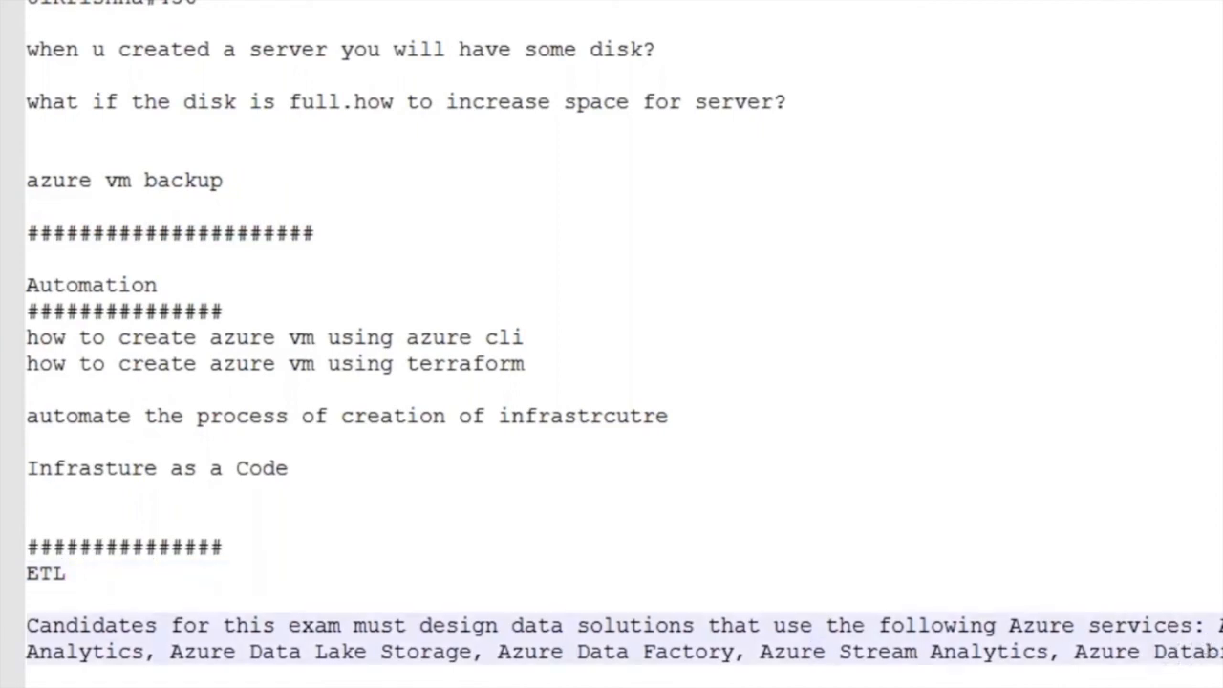
{"action": "left_click_drag", "start_coordinate": [1222, 652], "coordinate": [498, 652]}
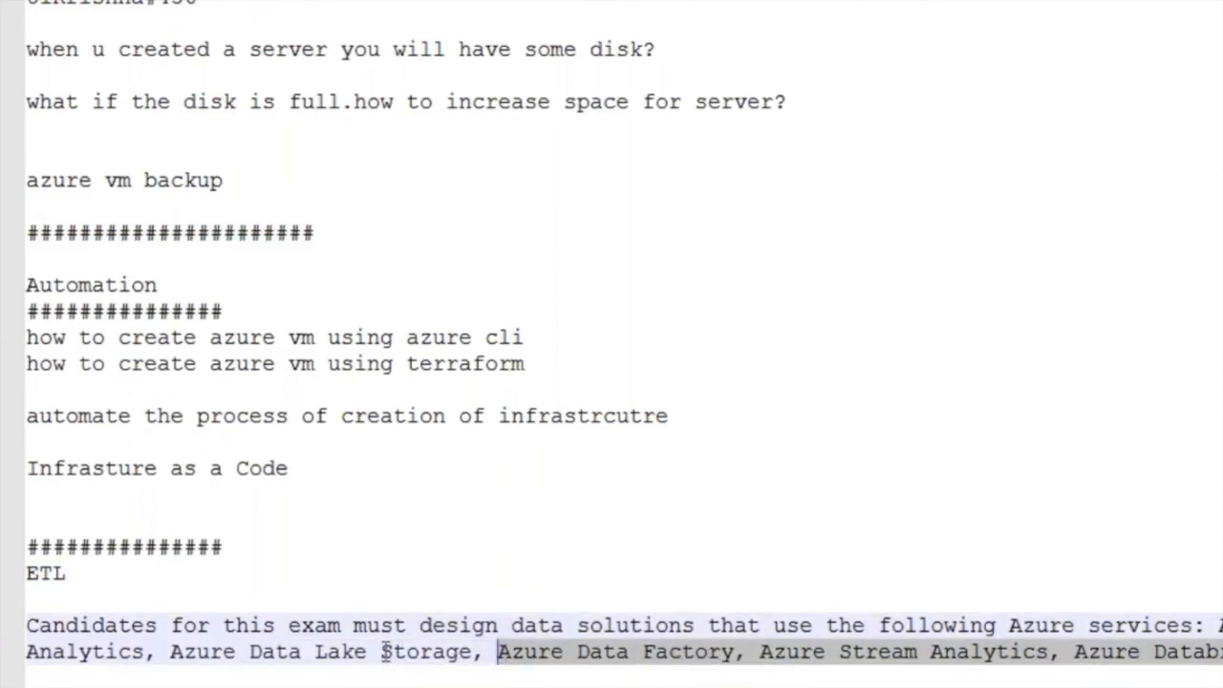
{"action": "left_click", "coordinate": [420, 572]}
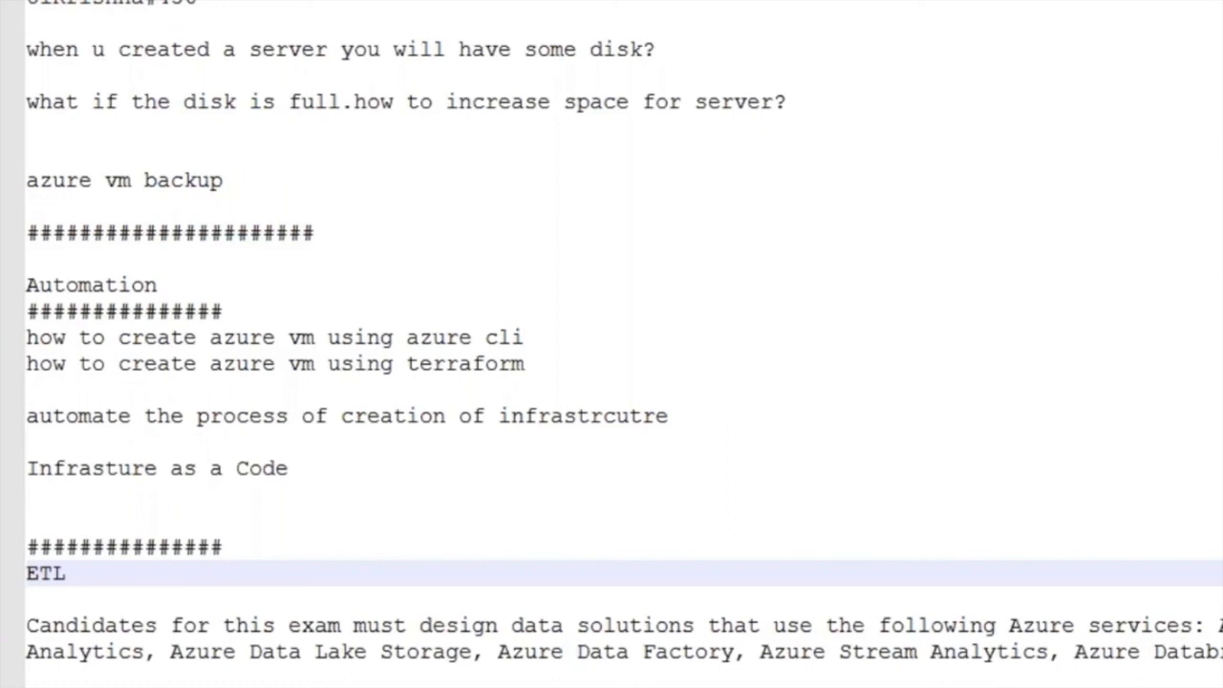
Append "-IaaC" to the "how to create azure vm using terraform" line in the Automation notes
{"action": "left_click", "coordinate": [715, 363]}
{"action": "type", "text": "-IaaC"}
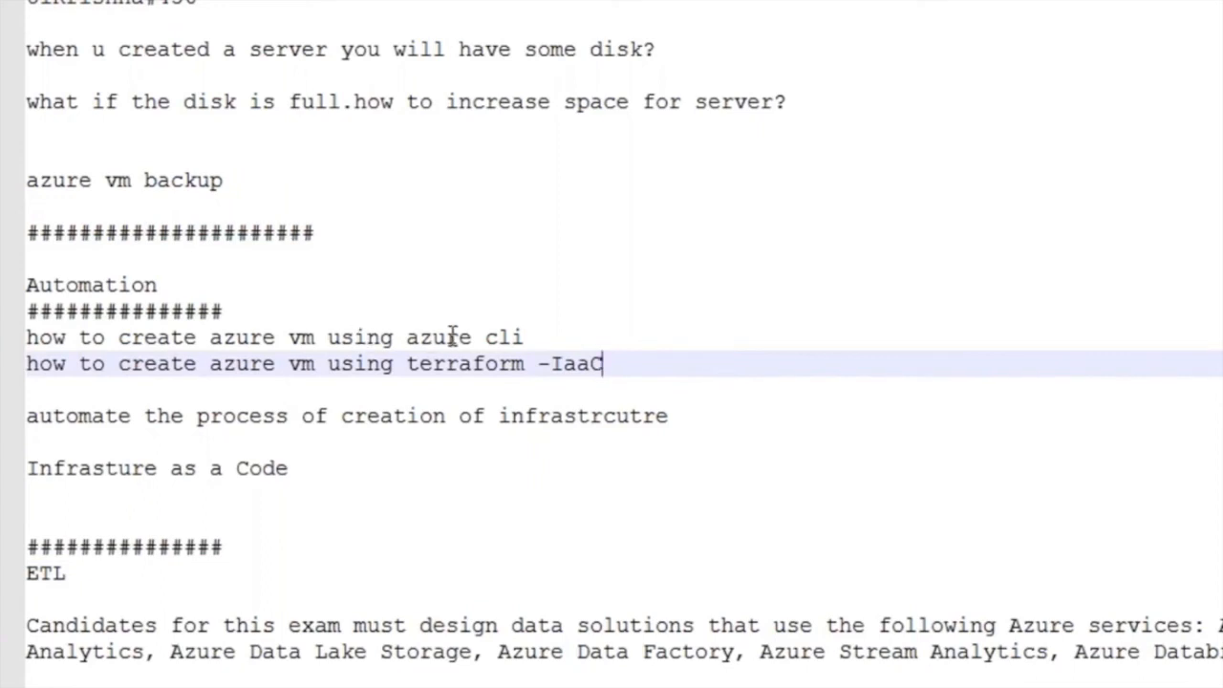
{"action": "double_click", "coordinate": [453, 337]}
{"action": "double_click", "coordinate": [481, 364]}
{"action": "left_click", "coordinate": [672, 356]}
Review the earlier azure vm, sql, storage and app service list against the data services in the ETL paragraph and the automation lines
{"action": "scroll", "coordinate": [672, 357], "scroll_direction": "up", "scroll_amount": 1}
{"action": "scroll", "coordinate": [672, 356], "scroll_direction": "up", "scroll_amount": 3}
{"action": "left_click_drag", "start_coordinate": [604, 183], "coordinate": [25, 113]}
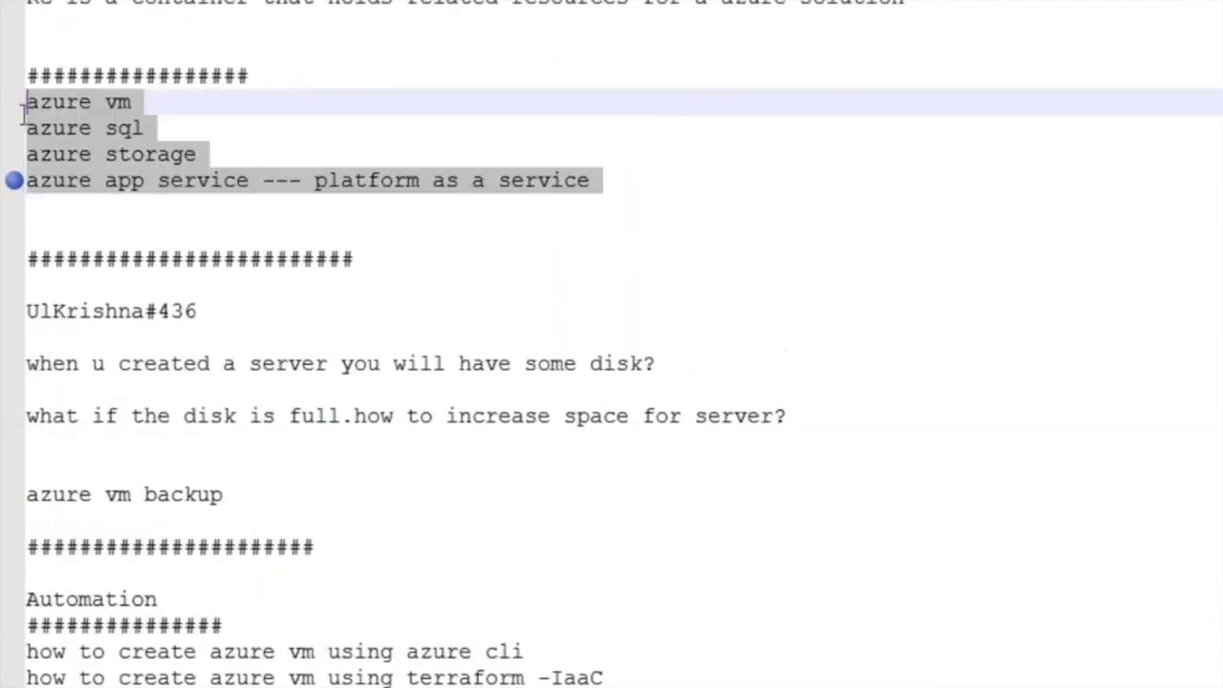
{"action": "left_click", "coordinate": [27, 119]}
{"action": "scroll", "coordinate": [60, 119], "scroll_direction": "down", "scroll_amount": 4}
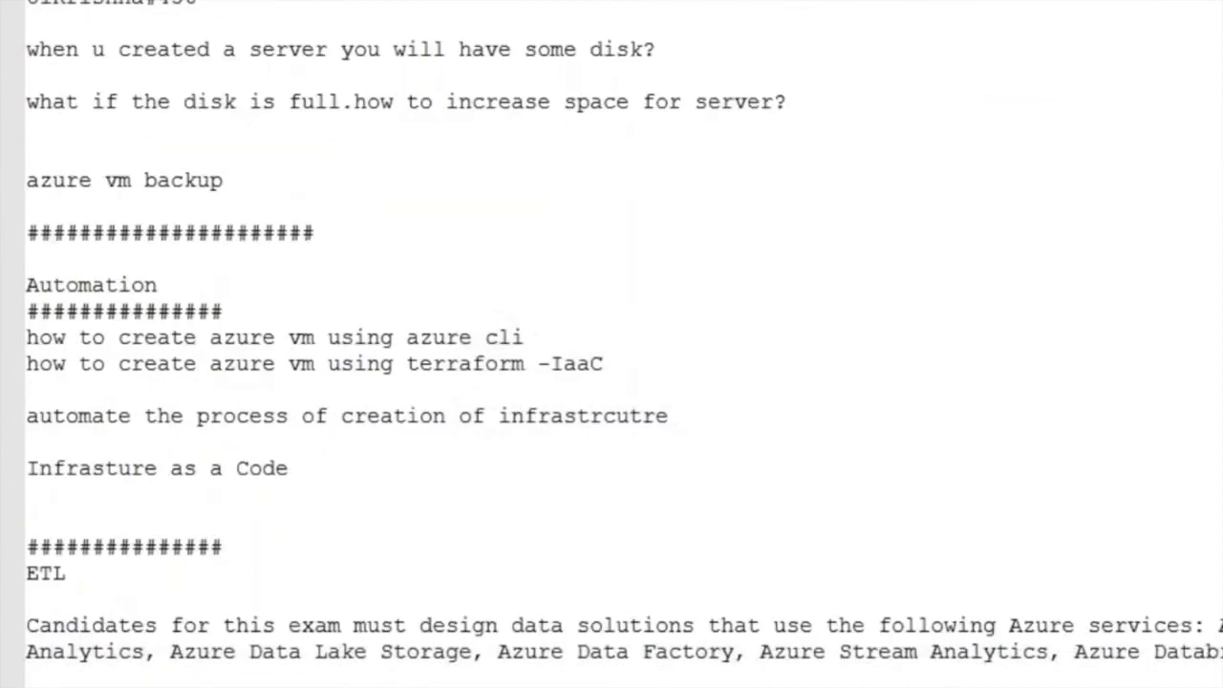
{"action": "left_click_drag", "start_coordinate": [504, 652], "coordinate": [1221, 659]}
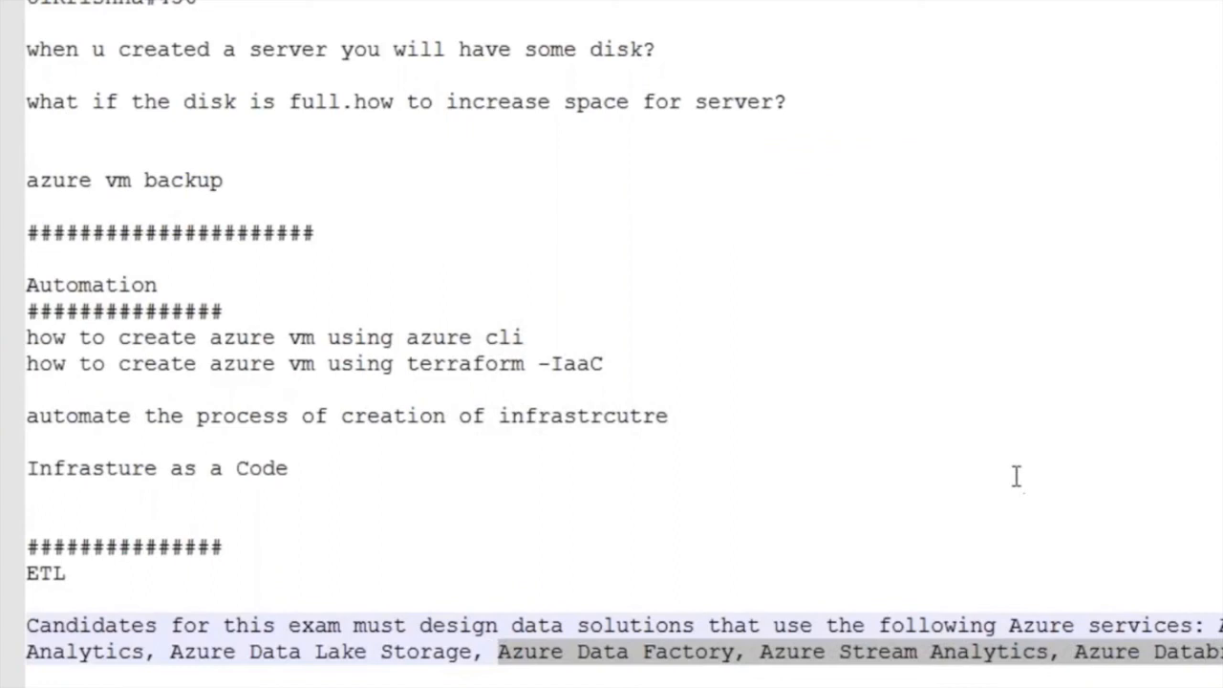
{"action": "left_click", "coordinate": [1016, 478]}
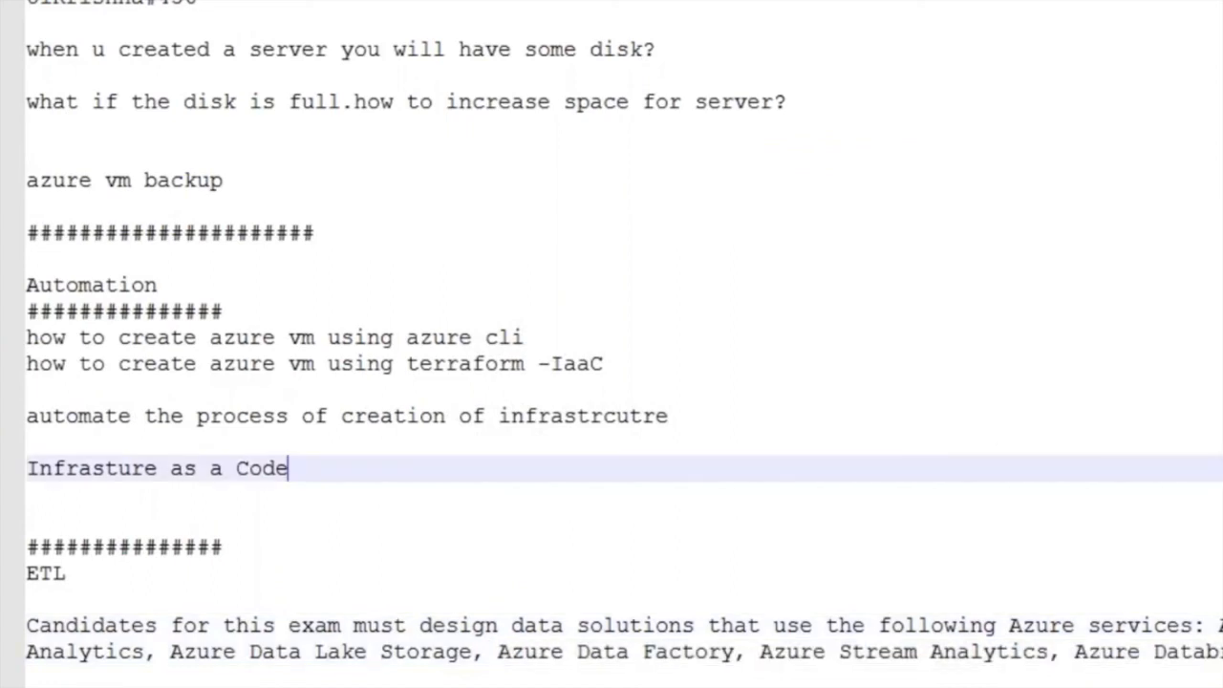
{"action": "left_click", "coordinate": [793, 365]}
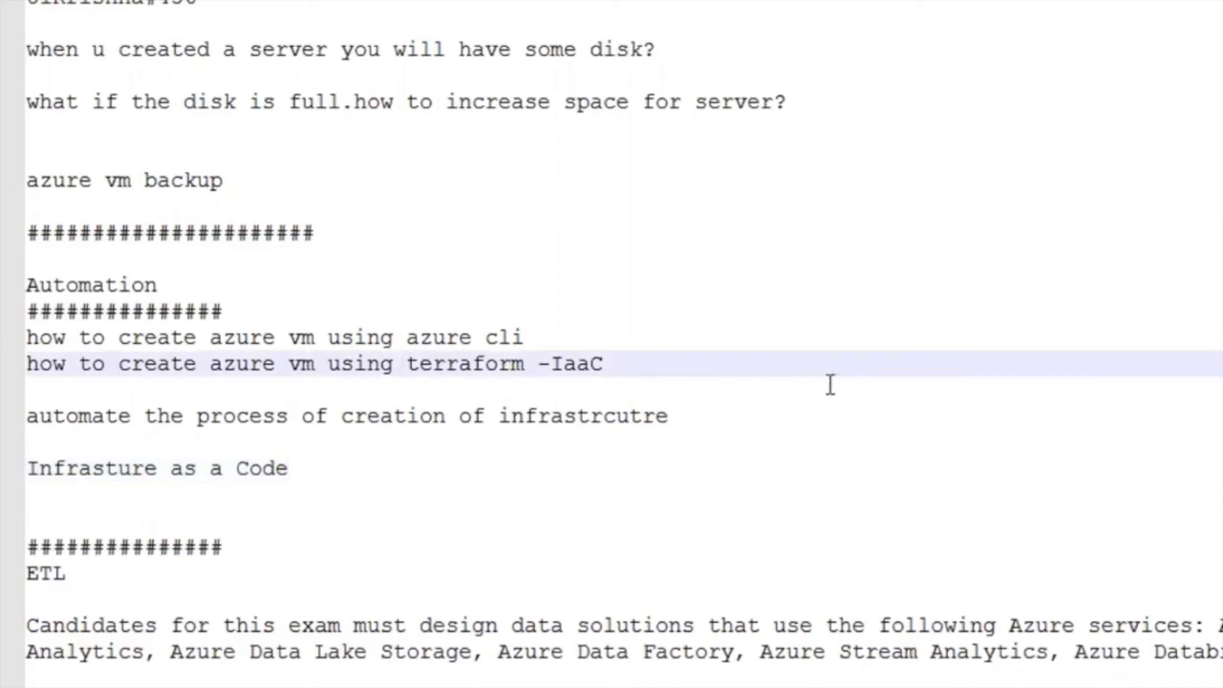
{"action": "left_click", "coordinate": [818, 414]}
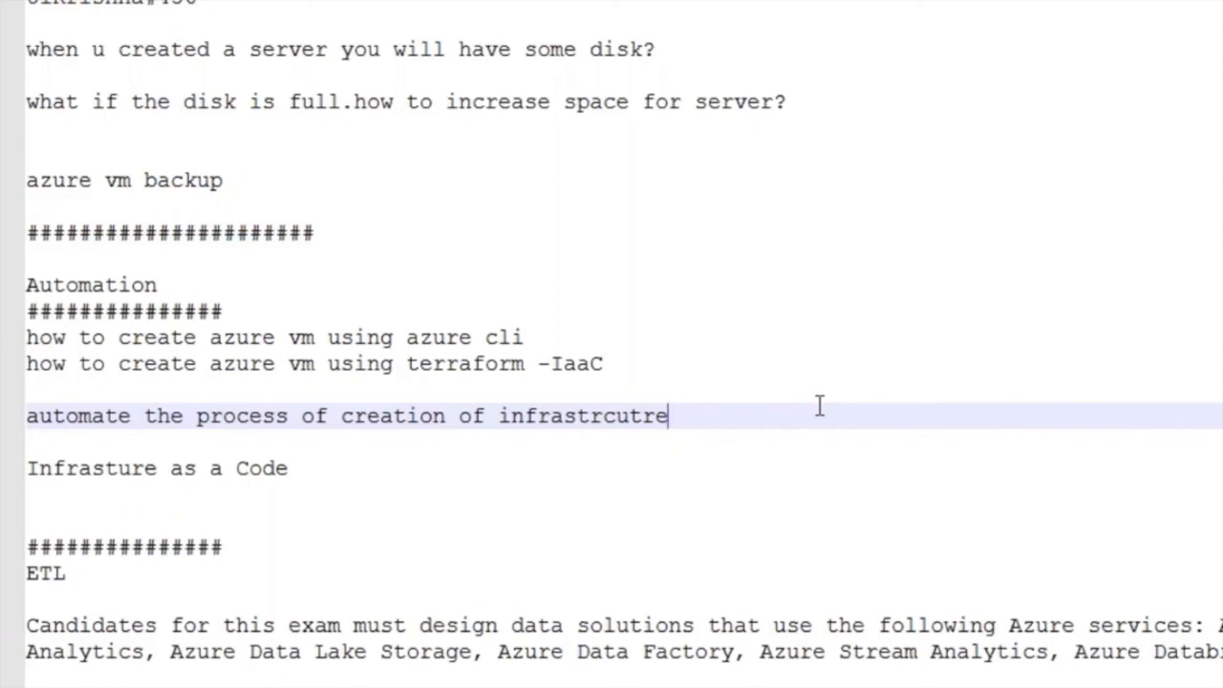
At the end of the notes, add a # divider line followed by the line "azure admin and azure devops engineer"
{"action": "scroll", "coordinate": [464, 680], "scroll_direction": "down", "scroll_amount": 1}
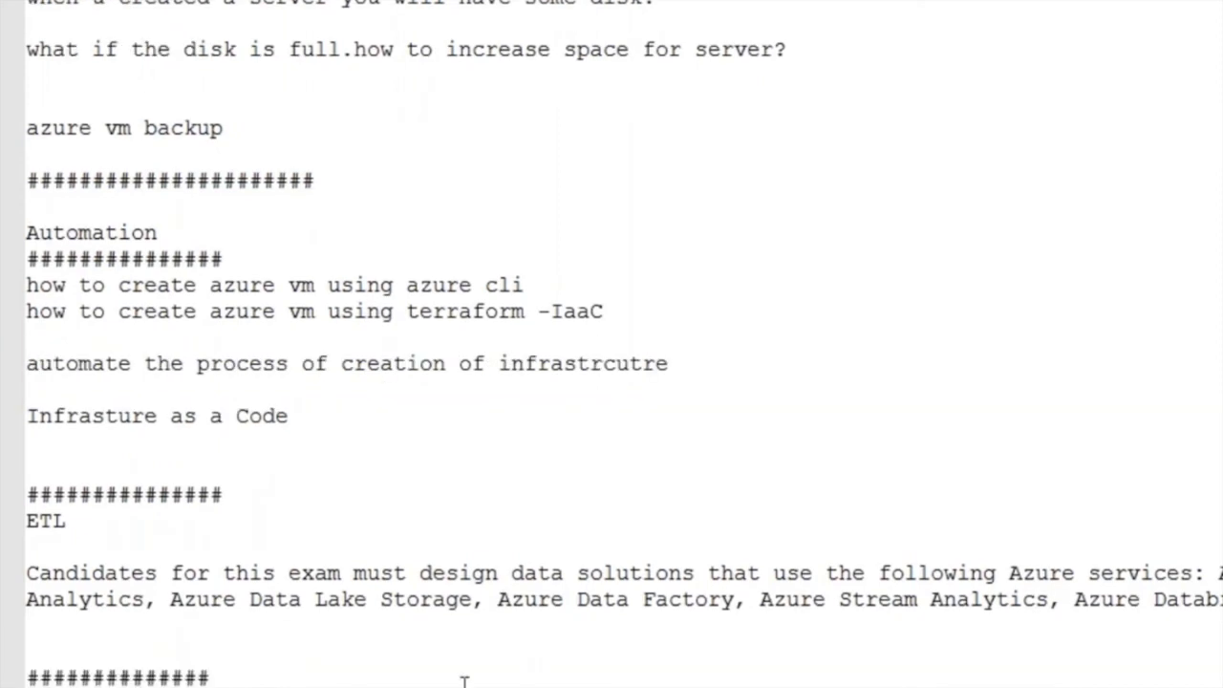
{"action": "type", "text": "and az"}
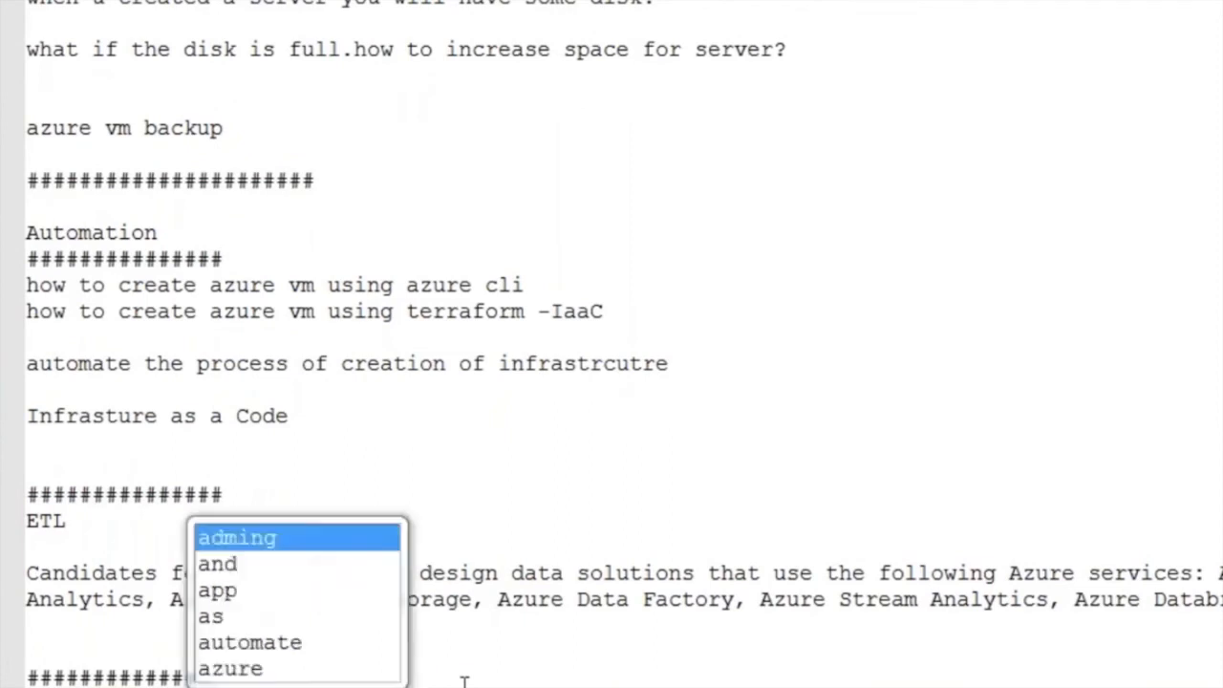
{"action": "type", "text": "ure dev"}
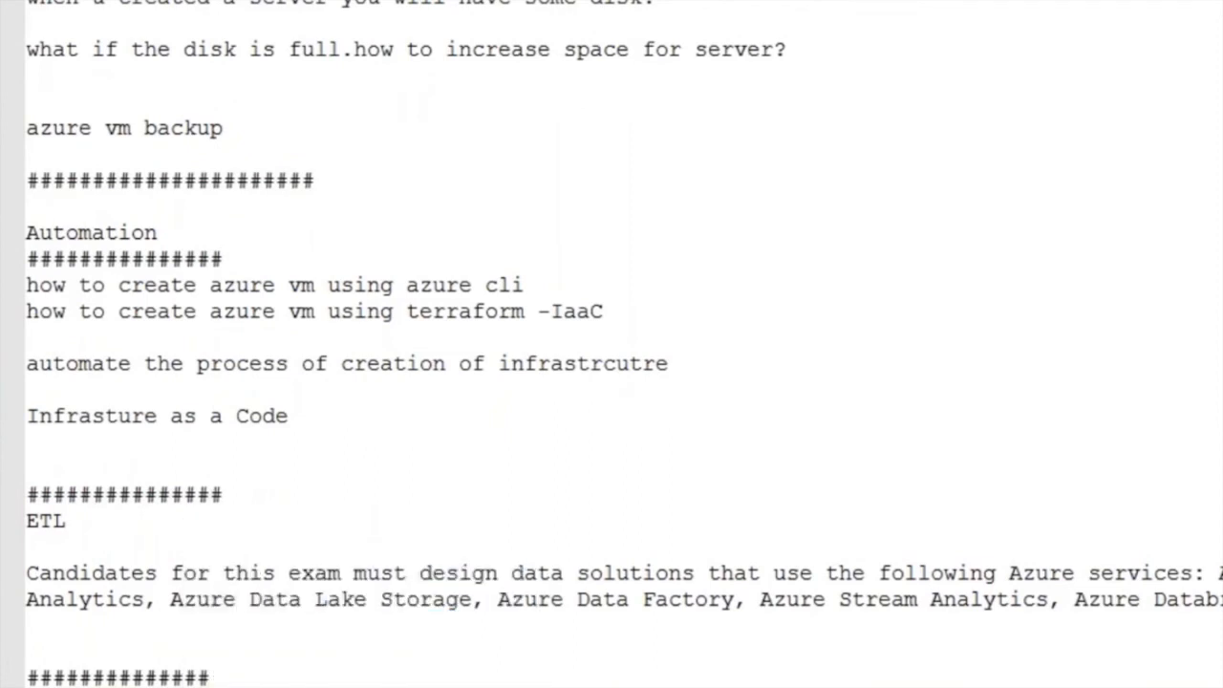
{"action": "scroll", "coordinate": [465, 680], "scroll_direction": "down", "scroll_amount": 1}
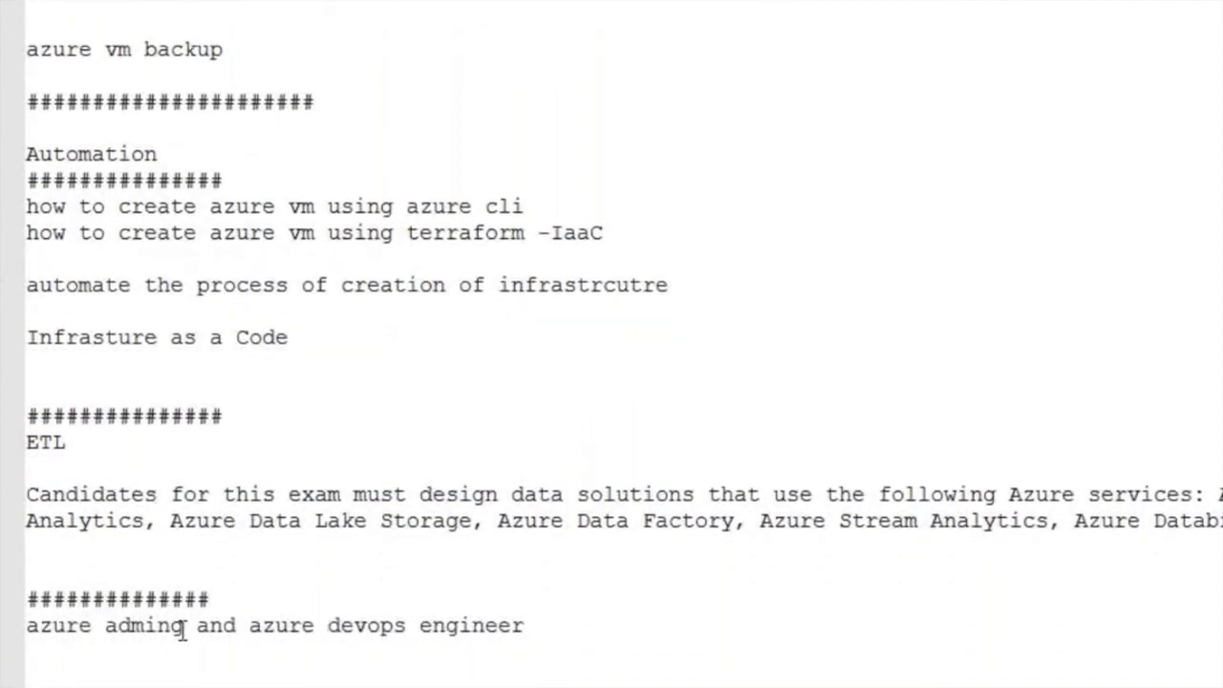
{"action": "left_click", "coordinate": [183, 626]}
{"action": "key", "text": "BackSpace"}
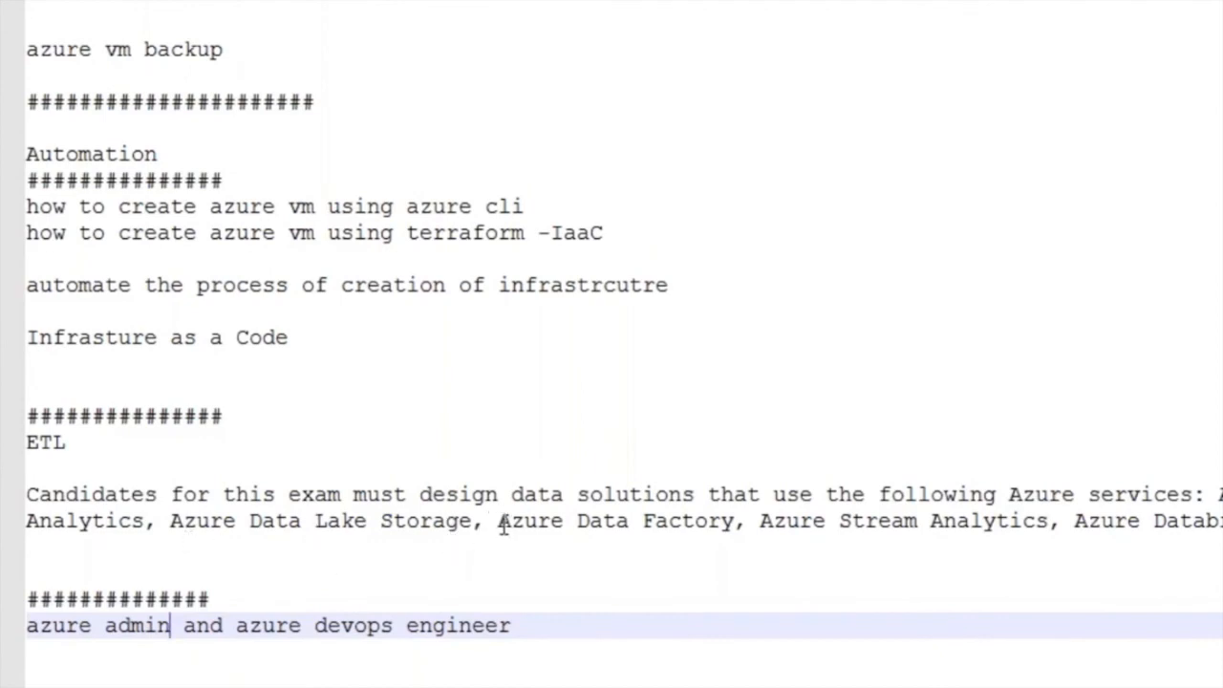
Copy the services from Azure Data Lake Storage to Azure Databricks below the azure admin and devops line, followed by a remark beginning "not ne"
{"action": "left_click_drag", "start_coordinate": [504, 524], "coordinate": [382, 574]}
{"action": "left_click_drag", "start_coordinate": [173, 521], "coordinate": [1222, 524]}
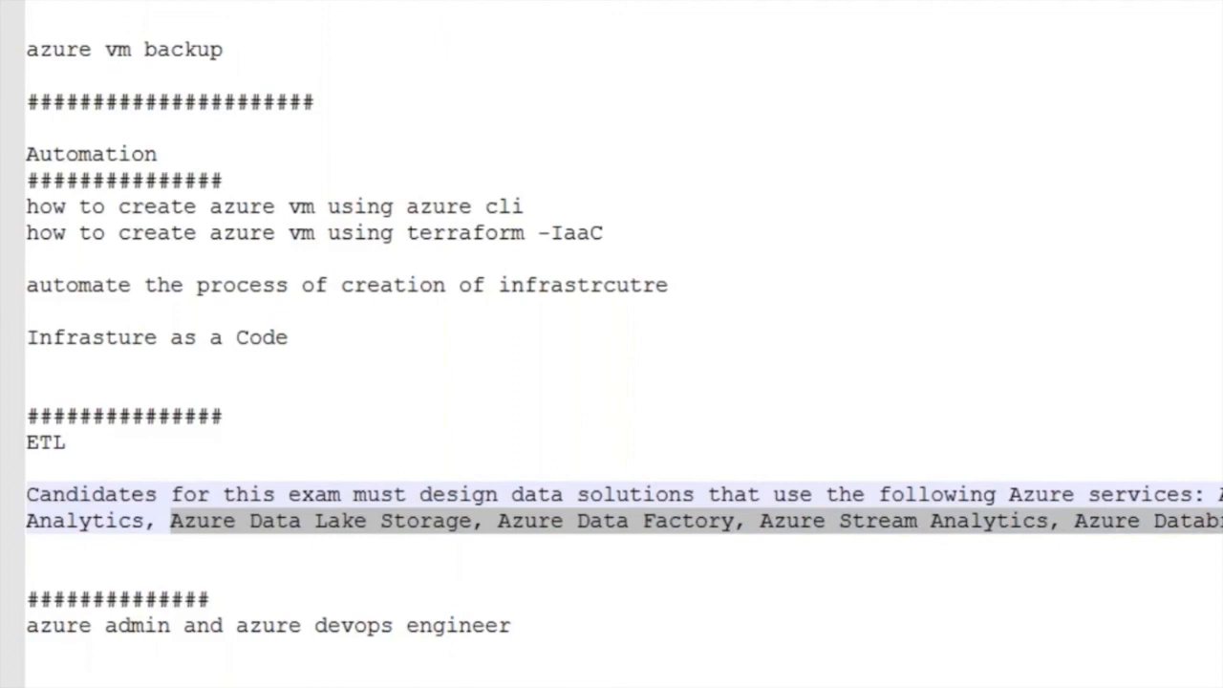
{"action": "left_click", "coordinate": [563, 655]}
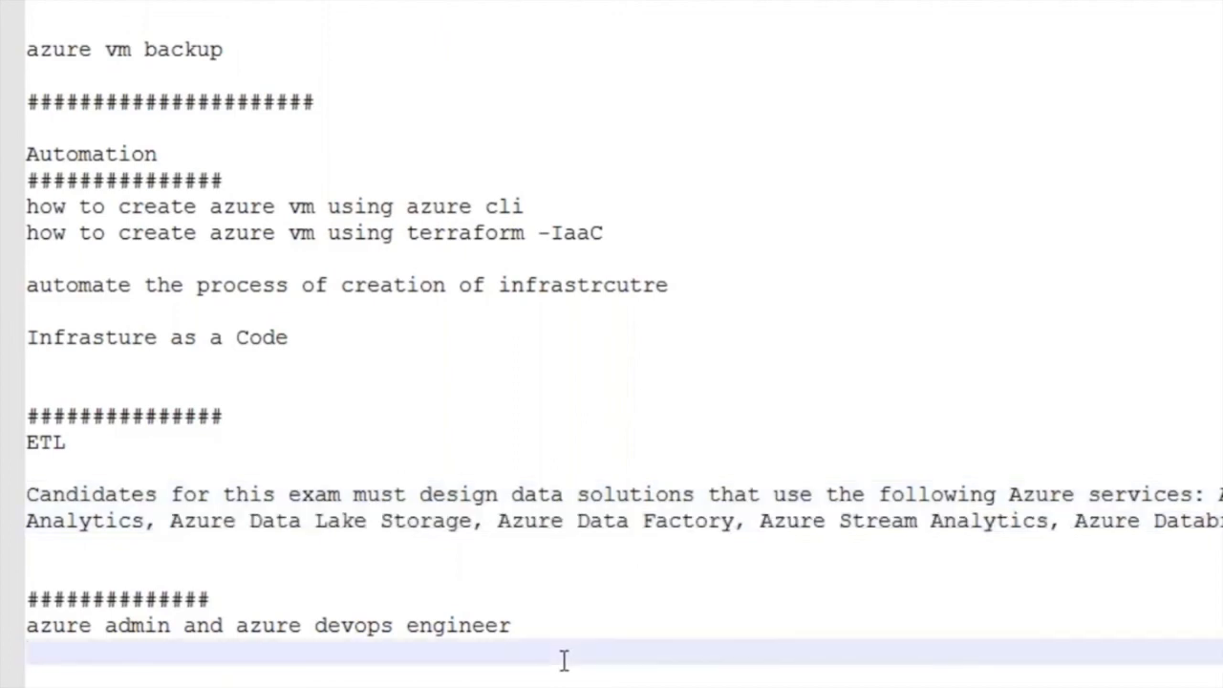
{"action": "key", "text": "Return"}
{"action": "type", "text": "Azure Data Lake Storage, Azure Data Factory, Azure Stream Analytics, Azure Databricks"}
{"action": "type", "text": "not ne"}
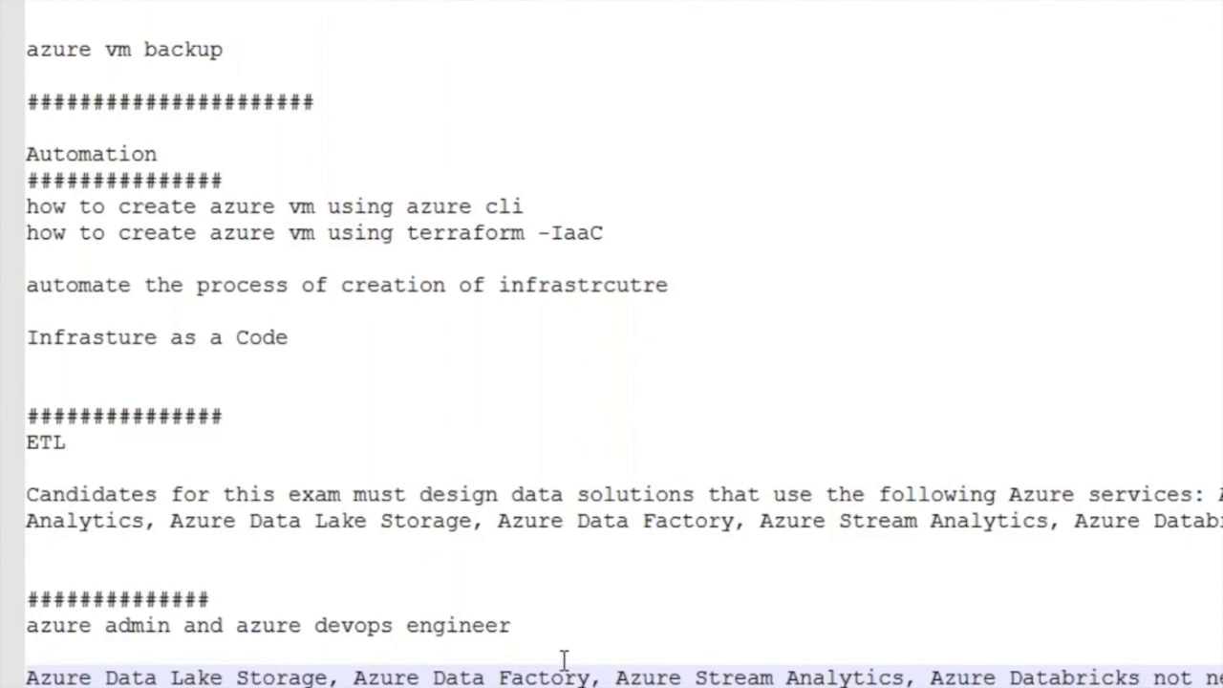
{"action": "scroll", "coordinate": [564, 660], "scroll_direction": "down", "scroll_amount": 1}
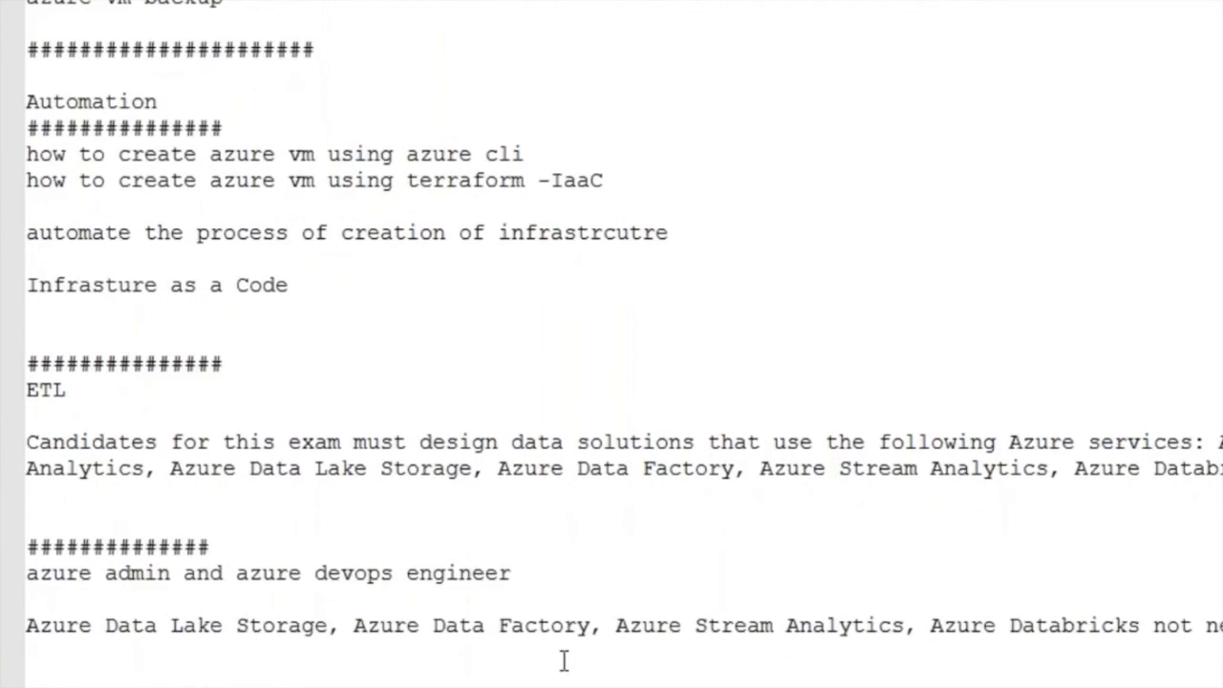
Add an "AZURE ETL" heading with a # divider, and copy the exam paragraph's full service list starting at Azure Cosmos DB below it
{"action": "scroll", "coordinate": [564, 660], "scroll_direction": "down", "scroll_amount": 1}
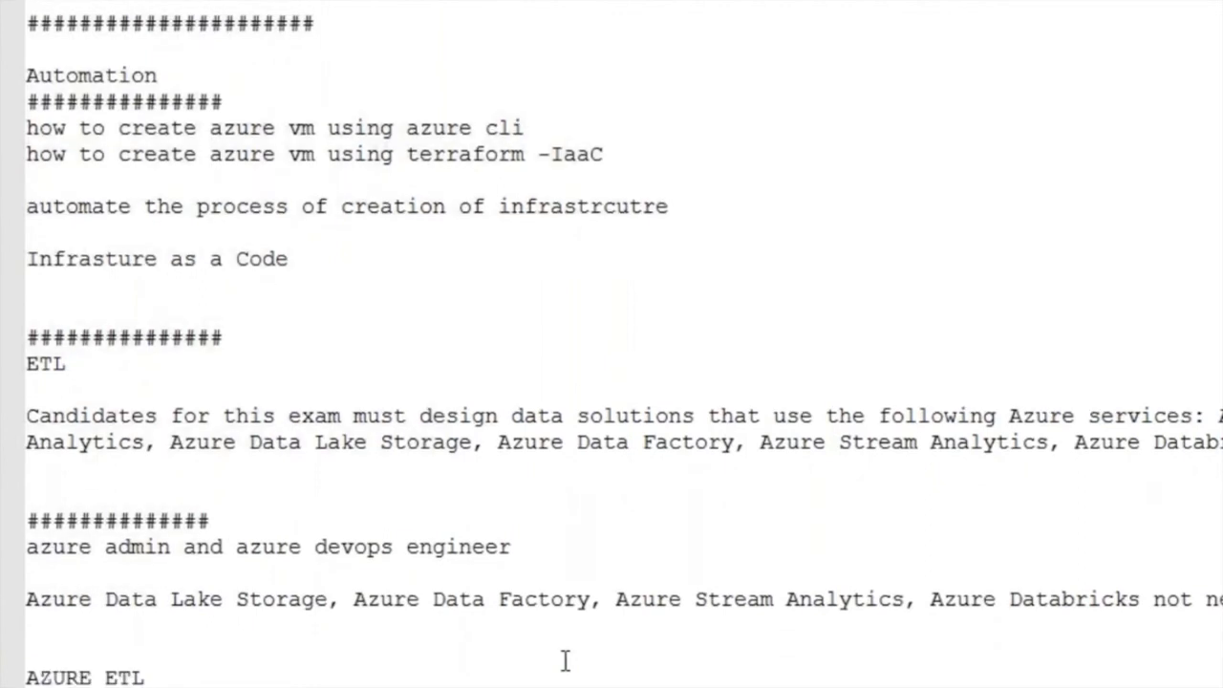
{"action": "scroll", "coordinate": [565, 660], "scroll_direction": "down", "scroll_amount": 1}
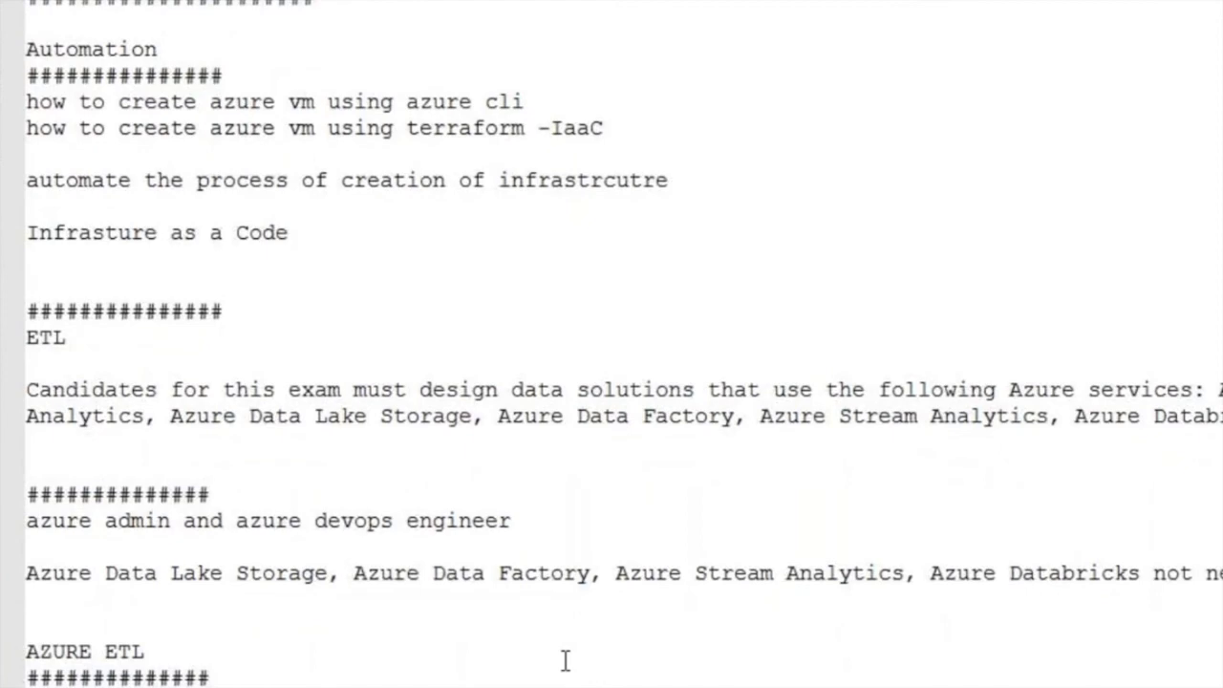
{"action": "scroll", "coordinate": [349, 442], "scroll_direction": "up", "scroll_amount": 4}
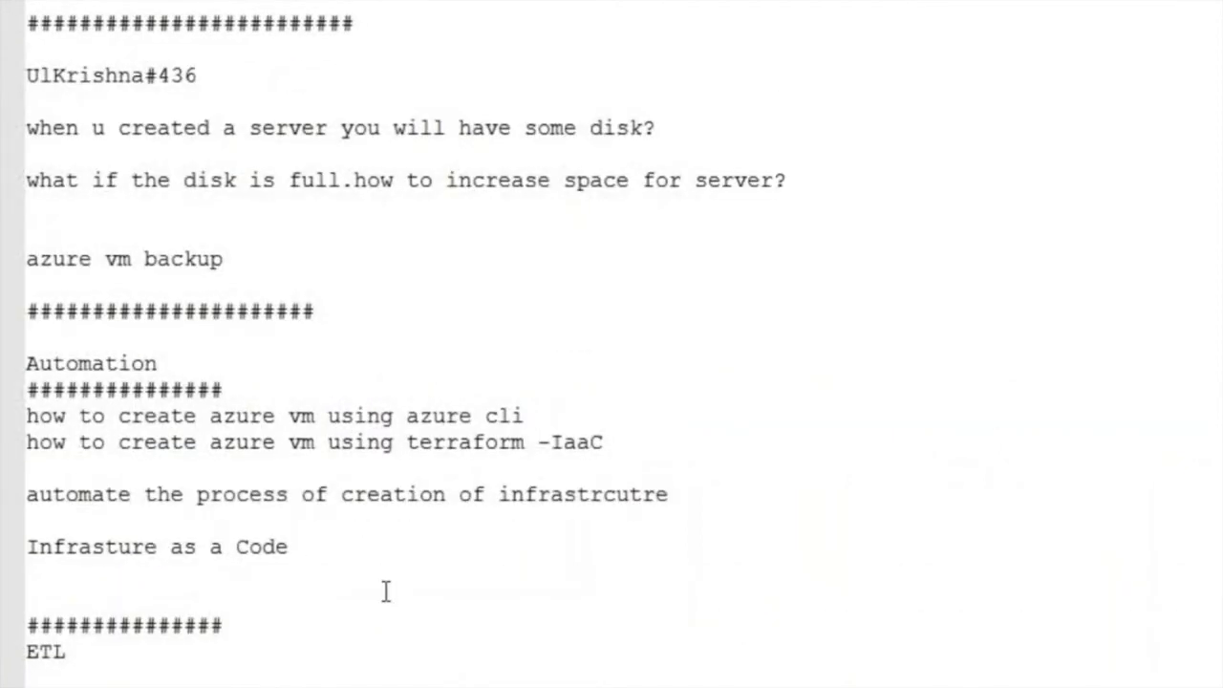
{"action": "scroll", "coordinate": [385, 589], "scroll_direction": "down", "scroll_amount": 4}
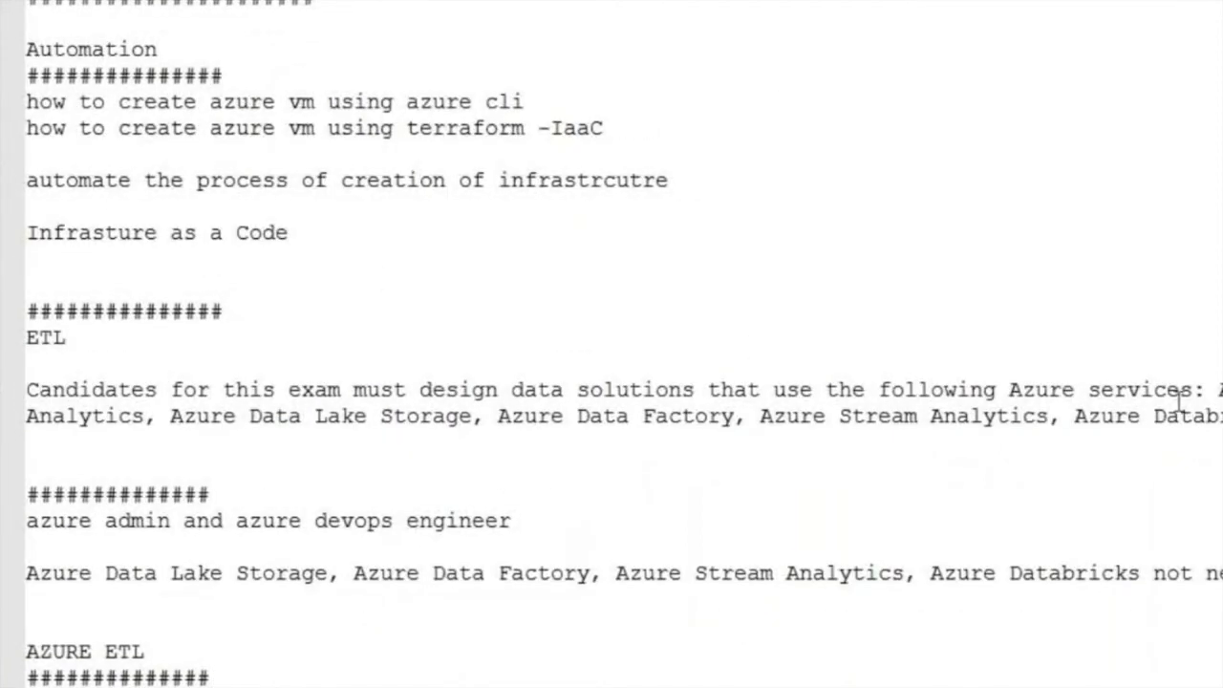
{"action": "left_click", "coordinate": [1219, 393]}
{"action": "left_click_drag", "start_coordinate": [1222, 391], "coordinate": [1222, 416]}
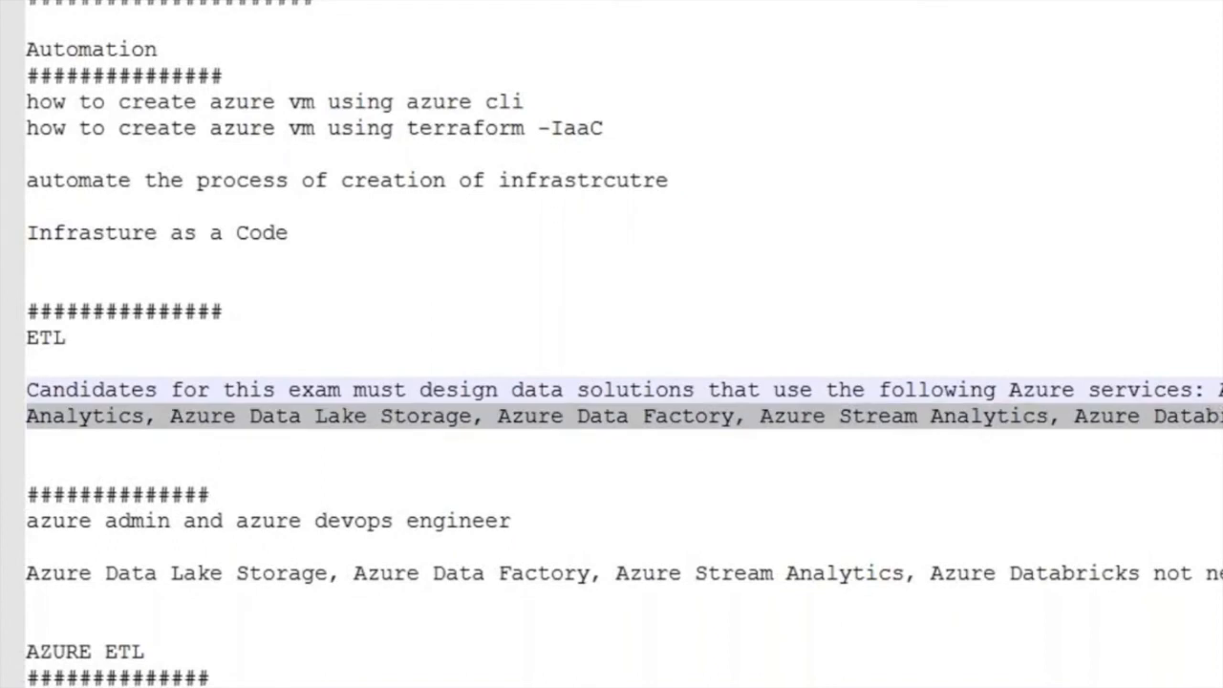
{"action": "left_click", "coordinate": [1222, 416]}
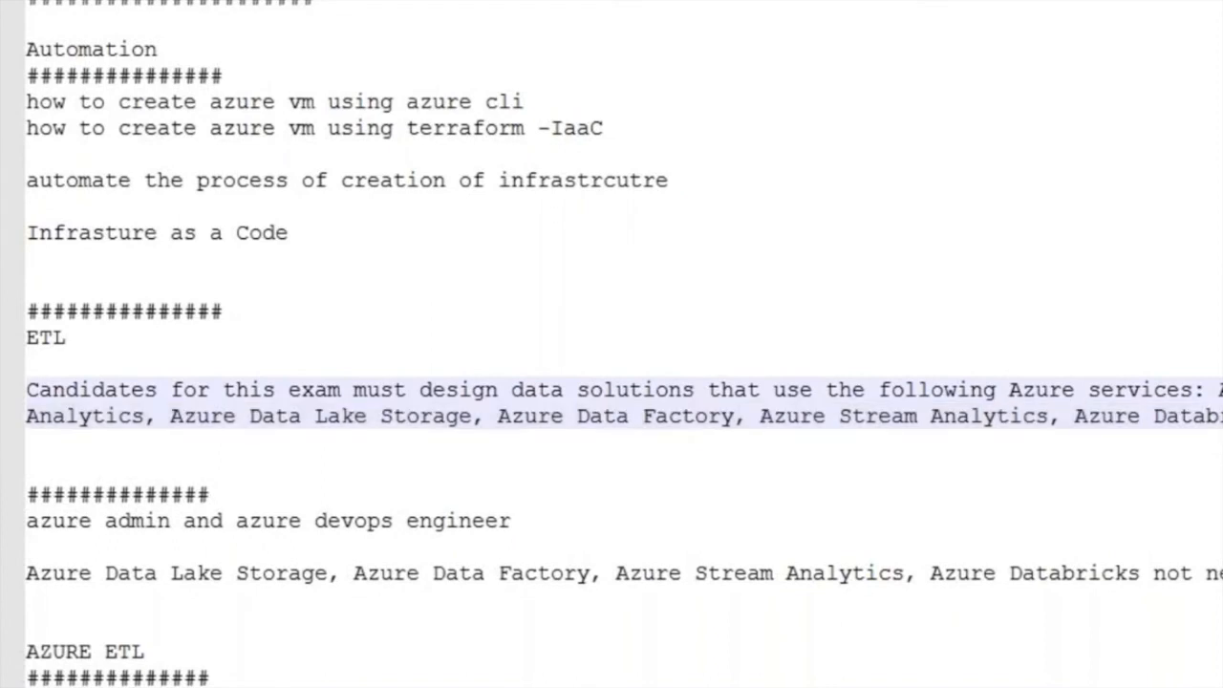
{"action": "left_click_drag", "start_coordinate": [1220, 391], "coordinate": [1222, 417]}
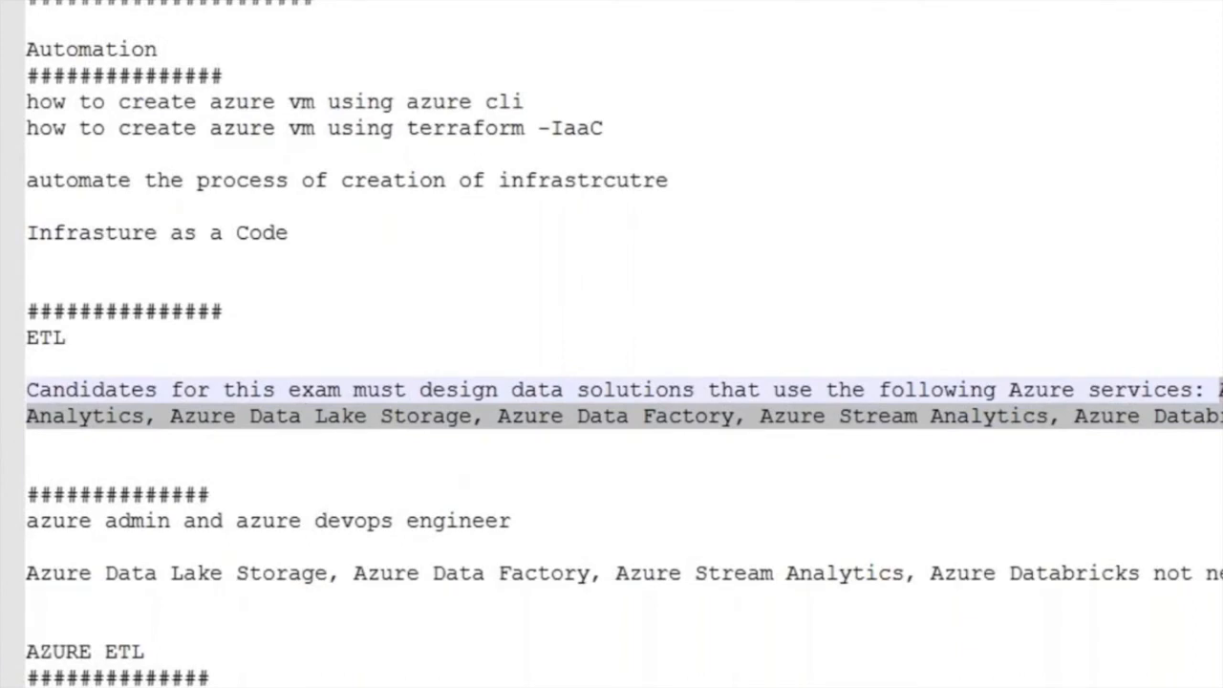
{"action": "left_click", "coordinate": [352, 686]}
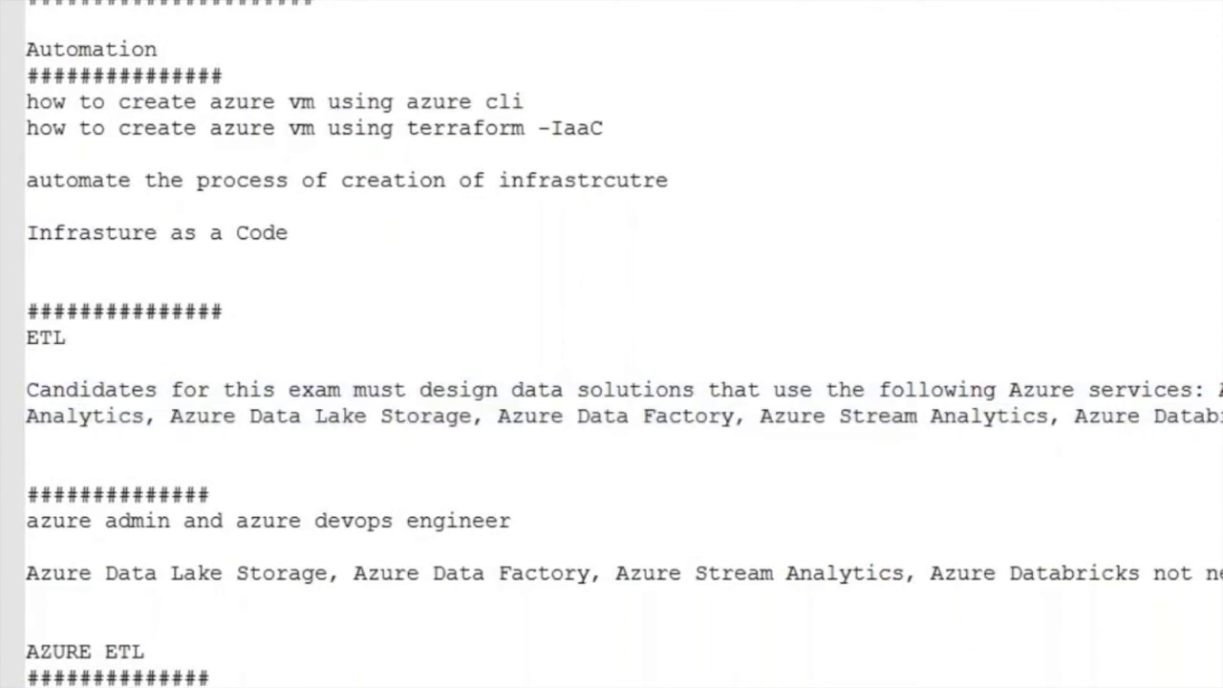
{"action": "left_click", "coordinate": [352, 645]}
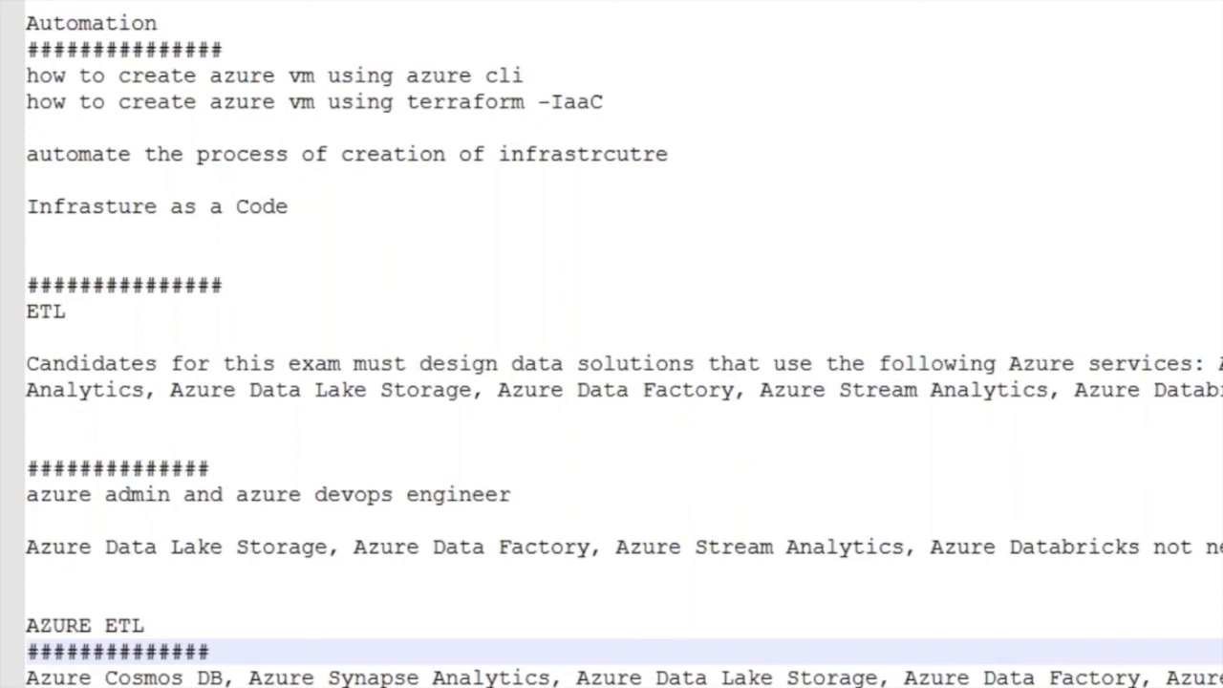
Insert the line "docker & k8s" directly below "azure admin and azure devops engineer", keeping a blank line after it
{"action": "left_click", "coordinate": [150, 512]}
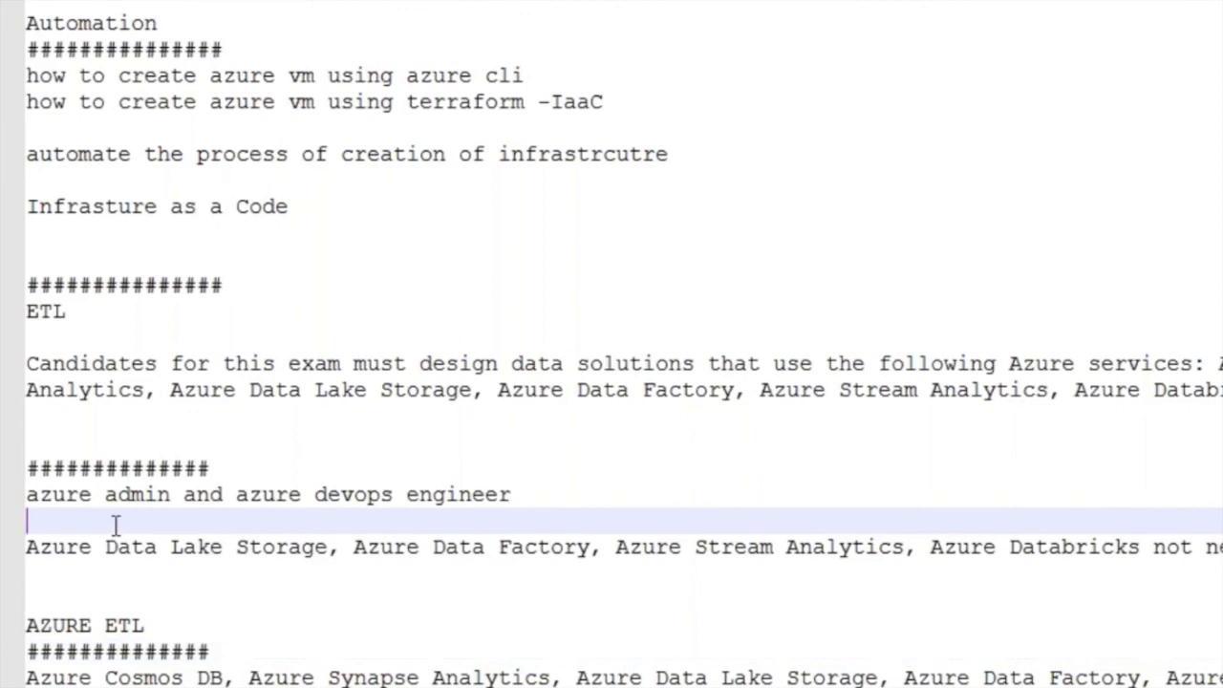
{"action": "key", "text": "Return"}
{"action": "key", "text": "Up"}
{"action": "type", "text": "docker "}
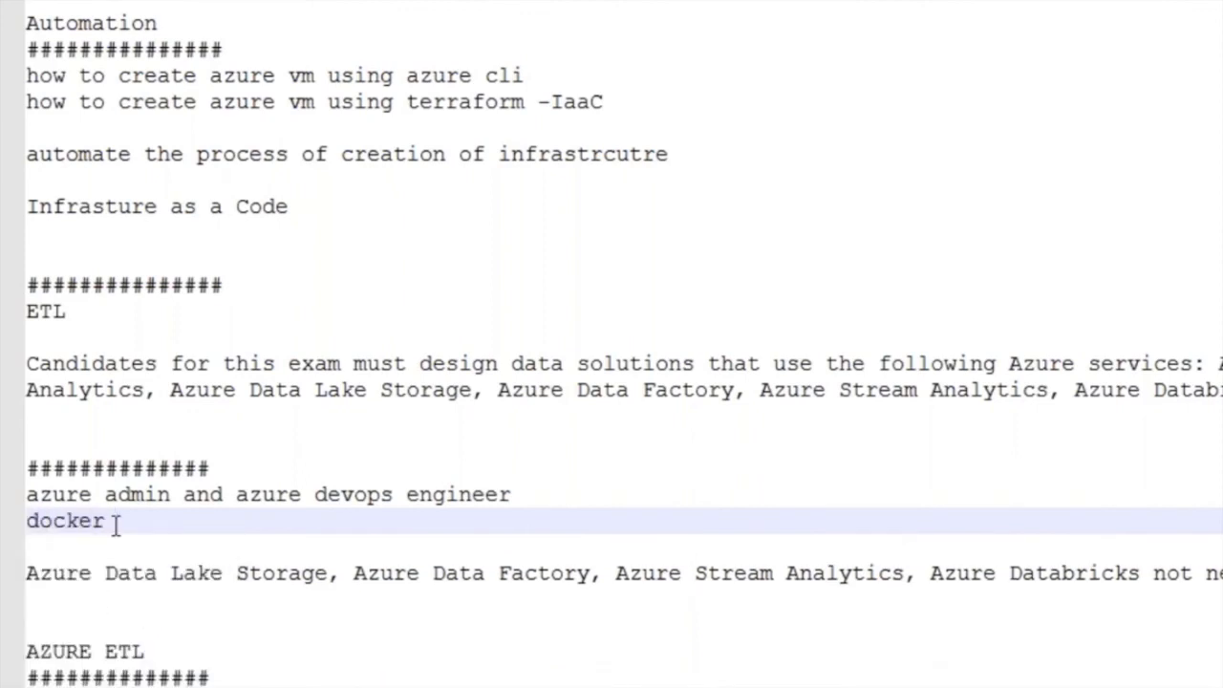
{"action": "type", "text": "& k8s"}
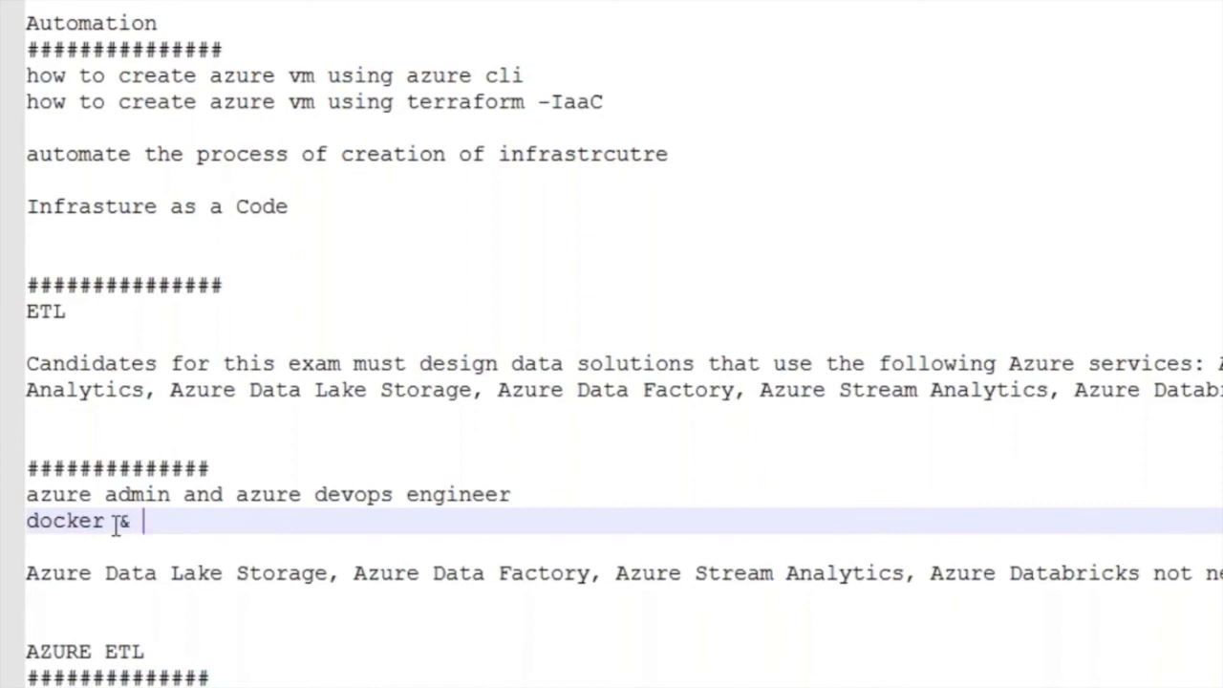